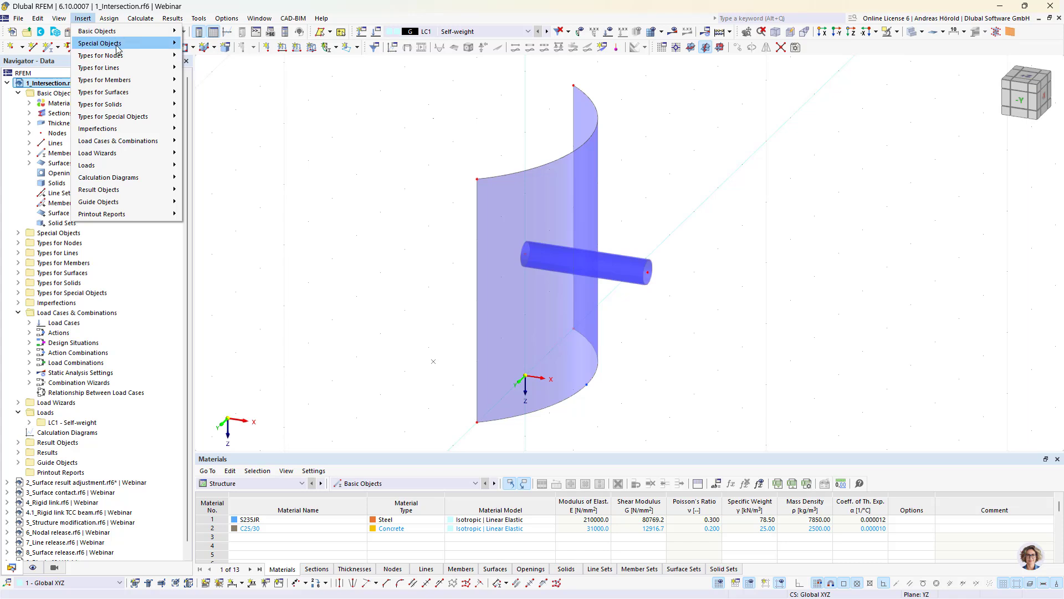
pyautogui.moveTo(119, 44)
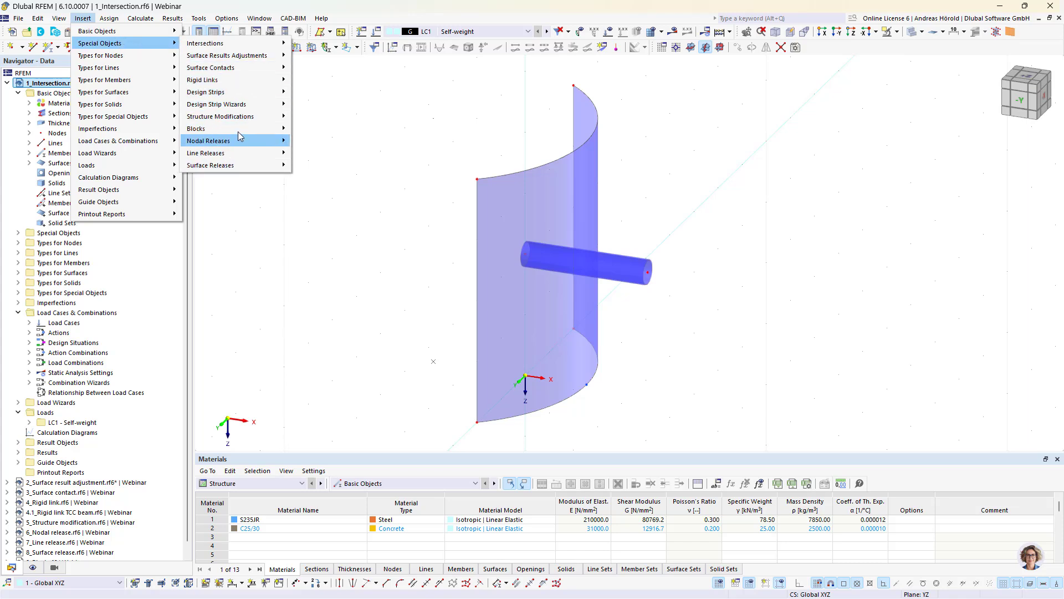
pyautogui.moveTo(244, 117)
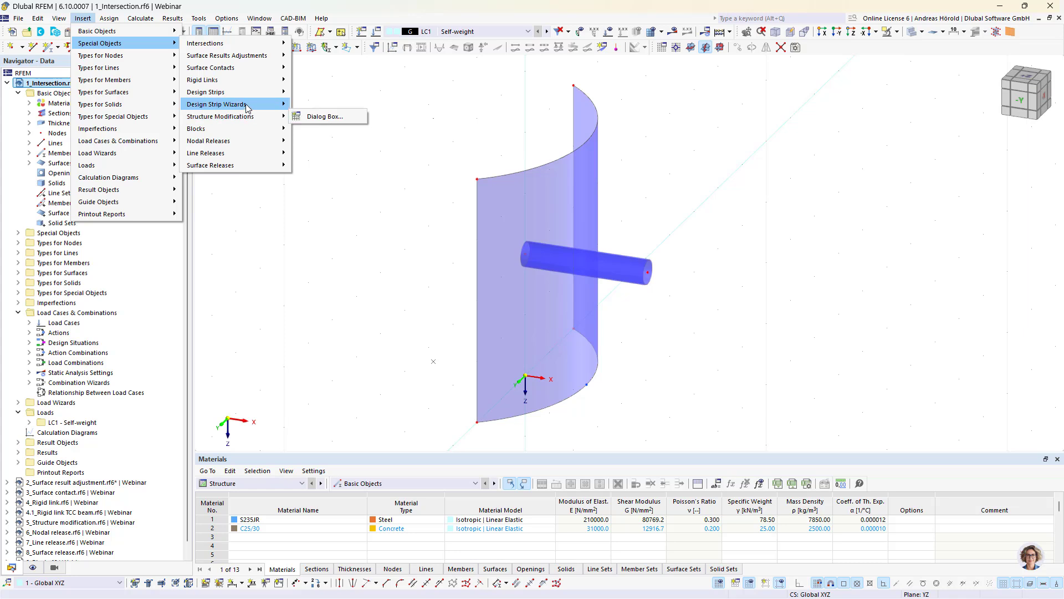
pyautogui.moveTo(222, 96)
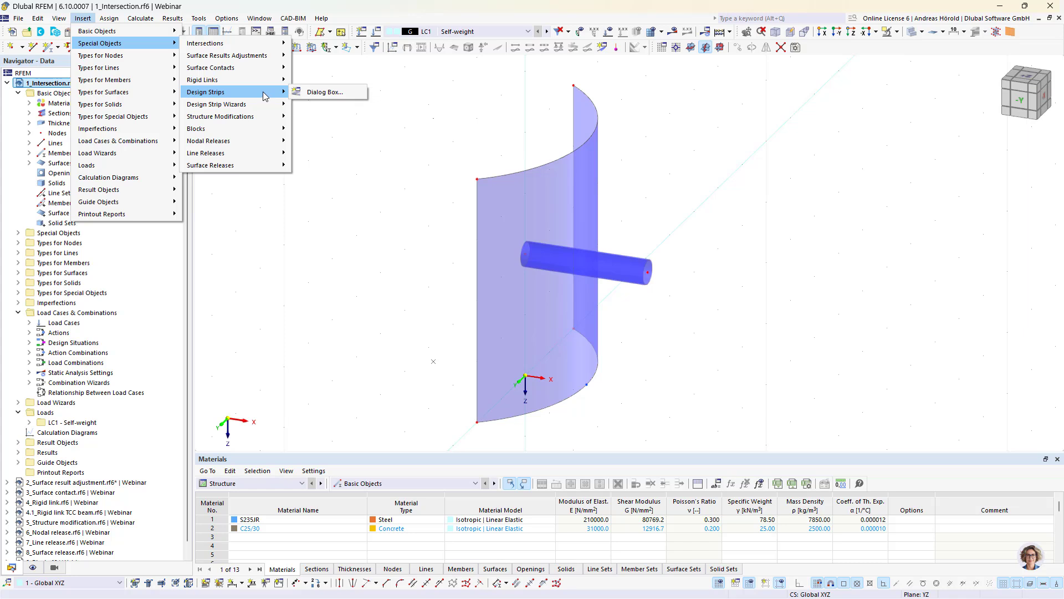
pyautogui.moveTo(246, 45)
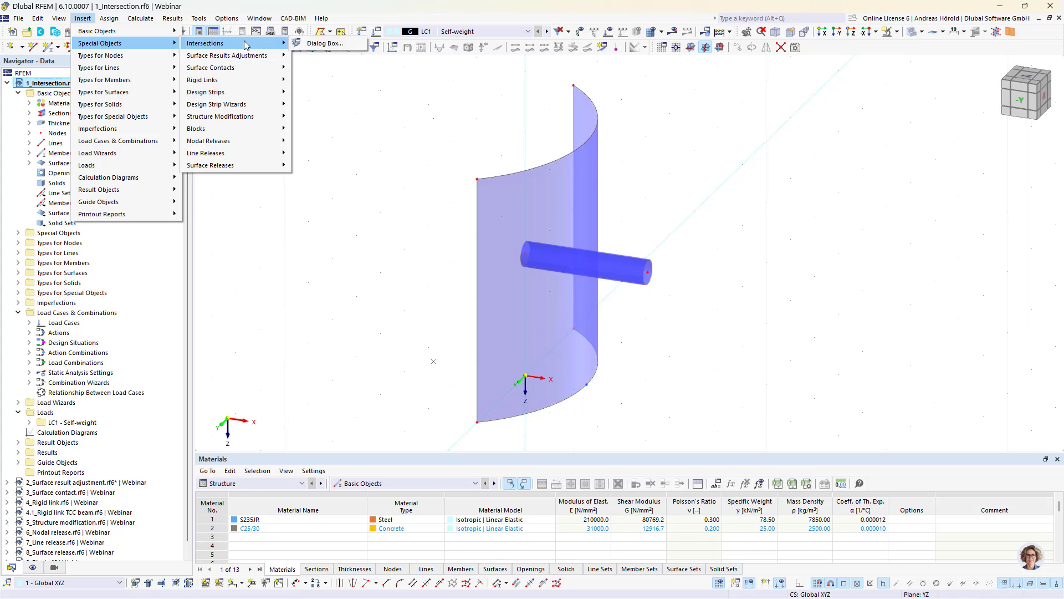
pyautogui.click(375, 135)
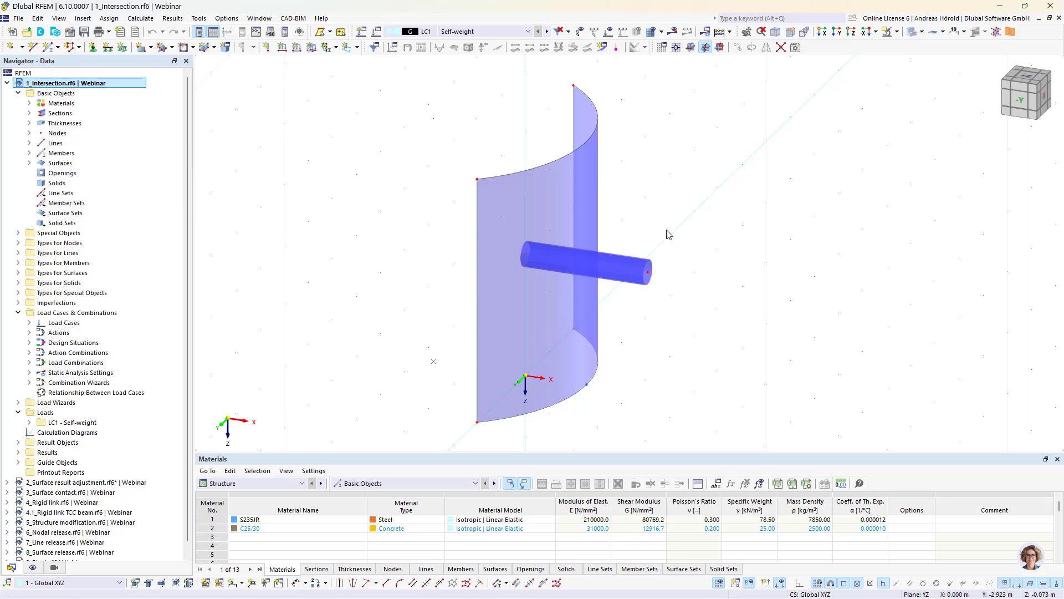
# Generate surfaces from the horizontal pipe member that passes through the curved wall
pyautogui.moveTo(690, 201); pyautogui.dragTo(435, 314)
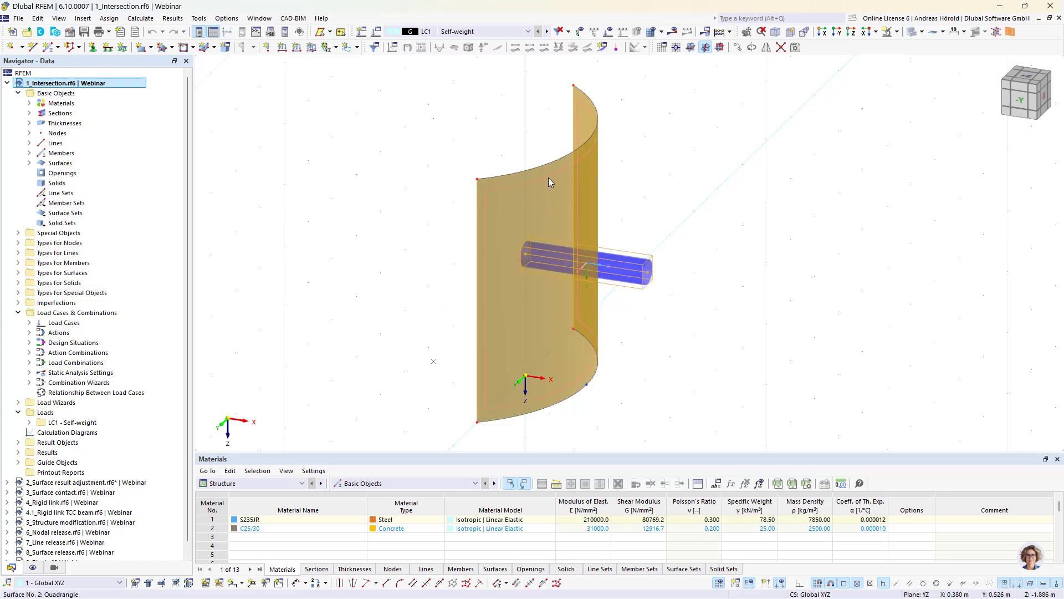
pyautogui.click(689, 206)
pyautogui.moveTo(629, 272)
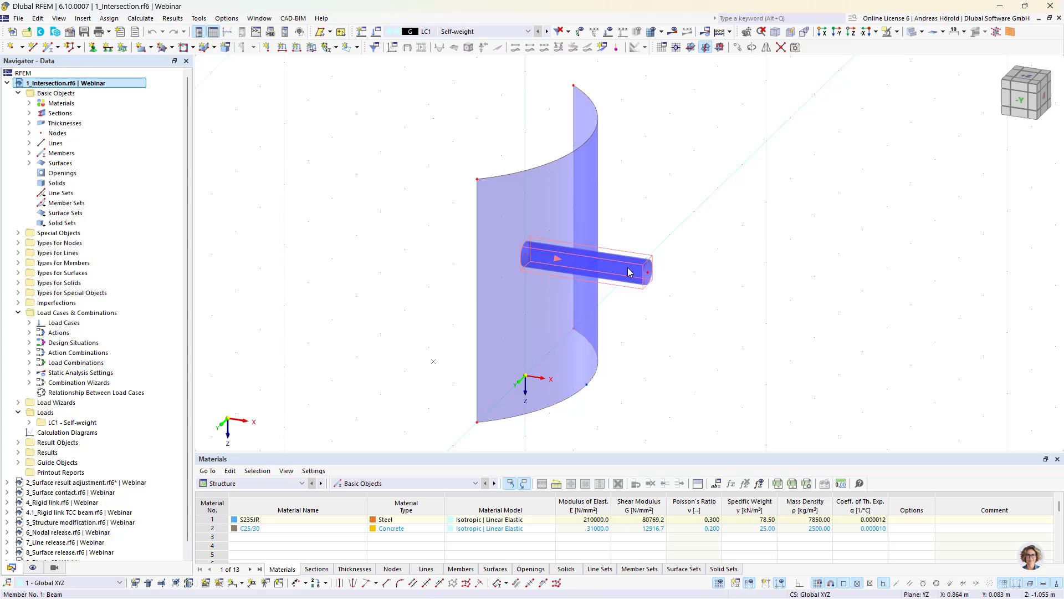
pyautogui.rightClick(629, 272)
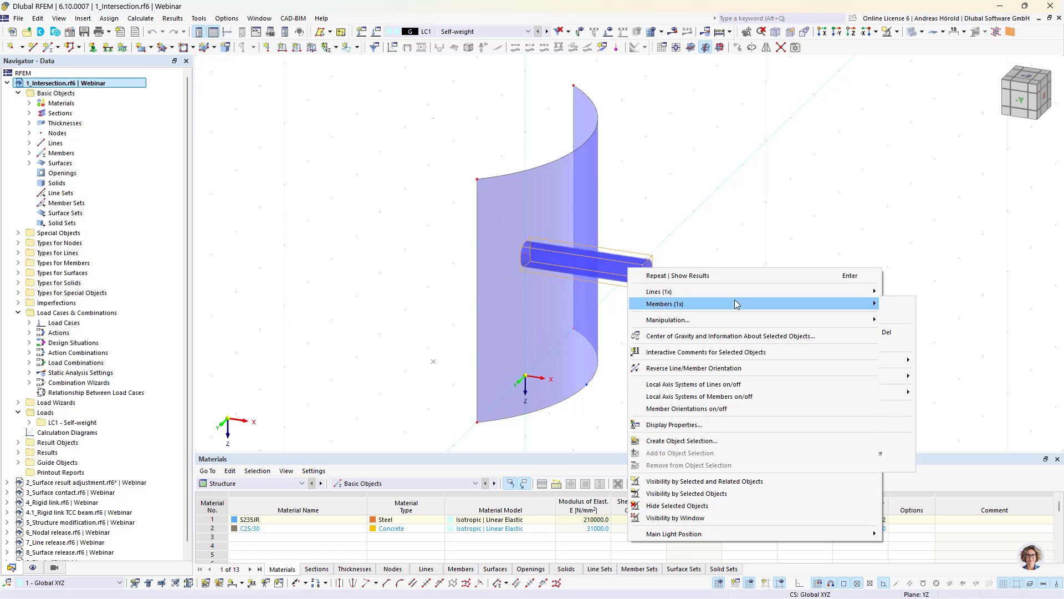
pyautogui.moveTo(736, 303)
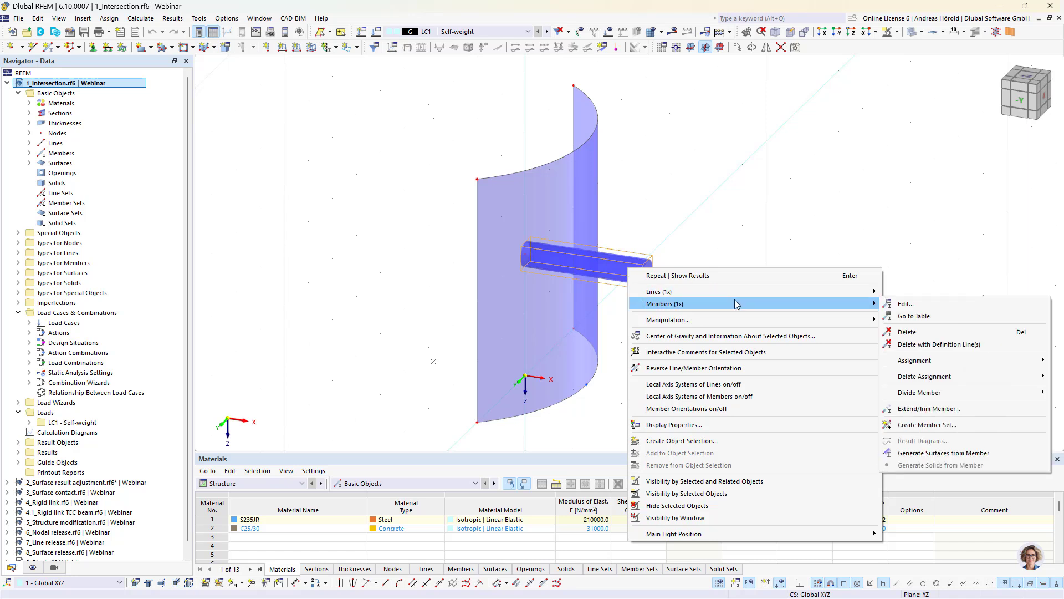
pyautogui.click(958, 457)
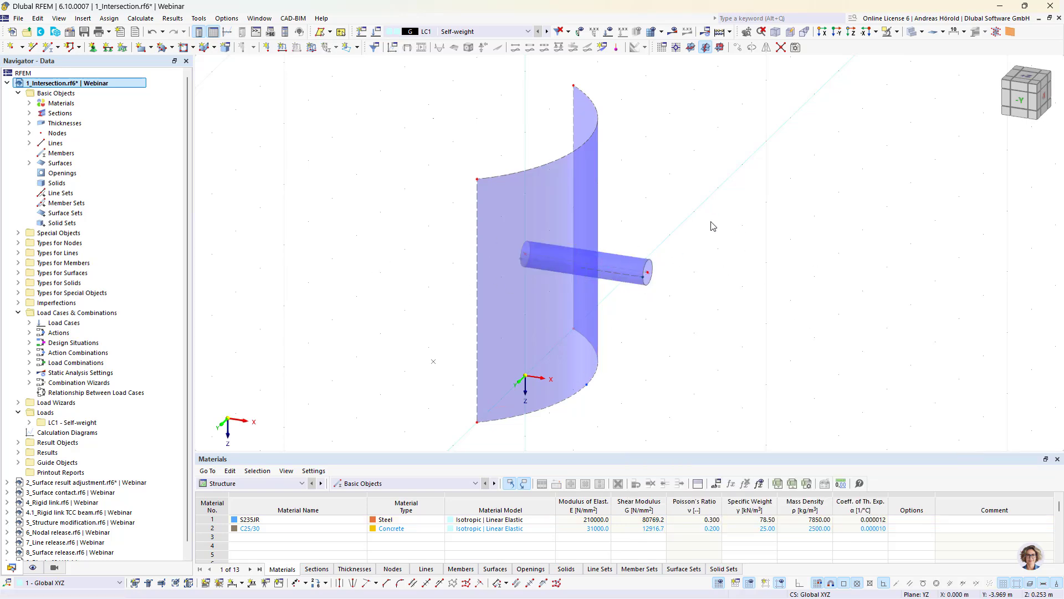
# Try to create an intersection between the pipe surface and the curved wall surface, and undo it
pyautogui.moveTo(721, 227)
pyautogui.keyDown('ctrl'); pyautogui.mouseDown(button='middle')
pyautogui.moveTo(698, 233)
pyautogui.moveTo(540, 176)
pyautogui.moveTo(597, 190)
pyautogui.moveTo(708, 261)
pyautogui.moveTo(738, 243)
pyautogui.moveTo(730, 225)
pyautogui.mouseUp(button='middle'); pyautogui.keyUp('ctrl')
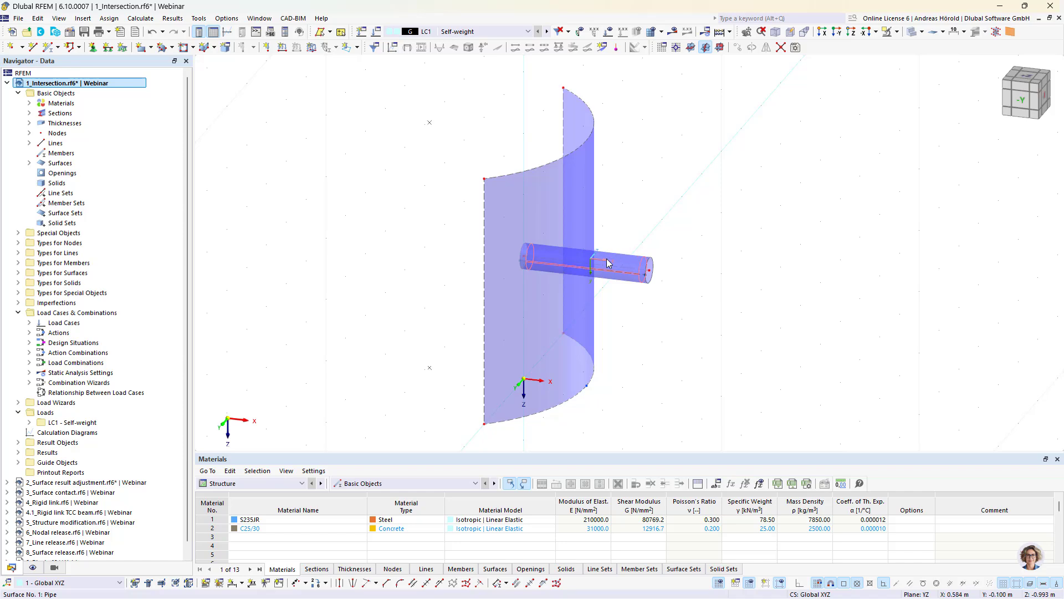
pyautogui.keyDown('ctrl'); pyautogui.moveTo(480, 297); pyautogui.dragTo(555, 280, button='middle'); pyautogui.keyUp('ctrl')
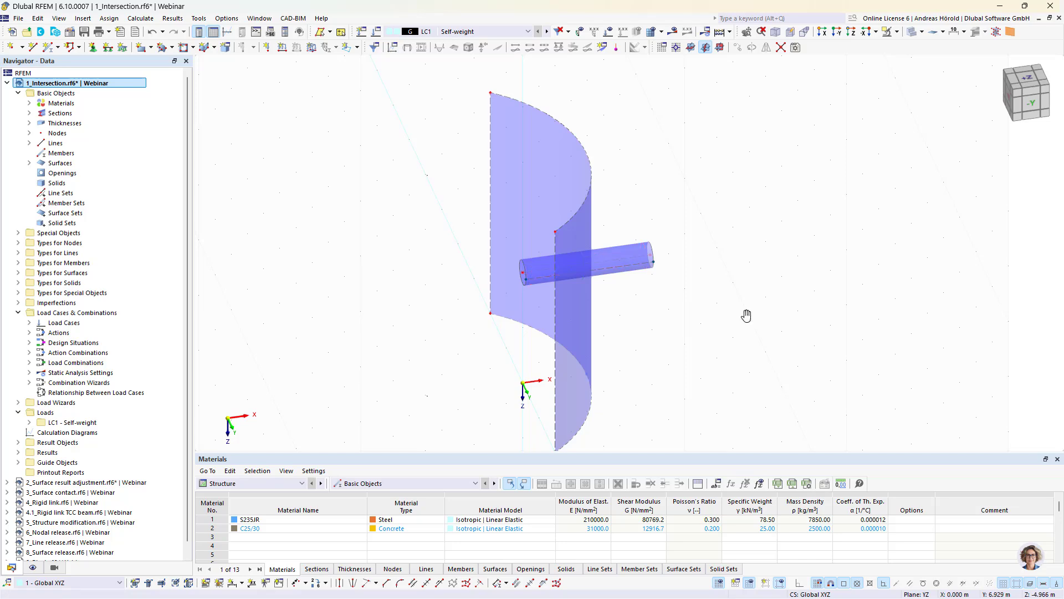
pyautogui.keyDown('ctrl'); pyautogui.moveTo(745, 314); pyautogui.dragTo(520, 246, button='middle'); pyautogui.keyUp('ctrl')
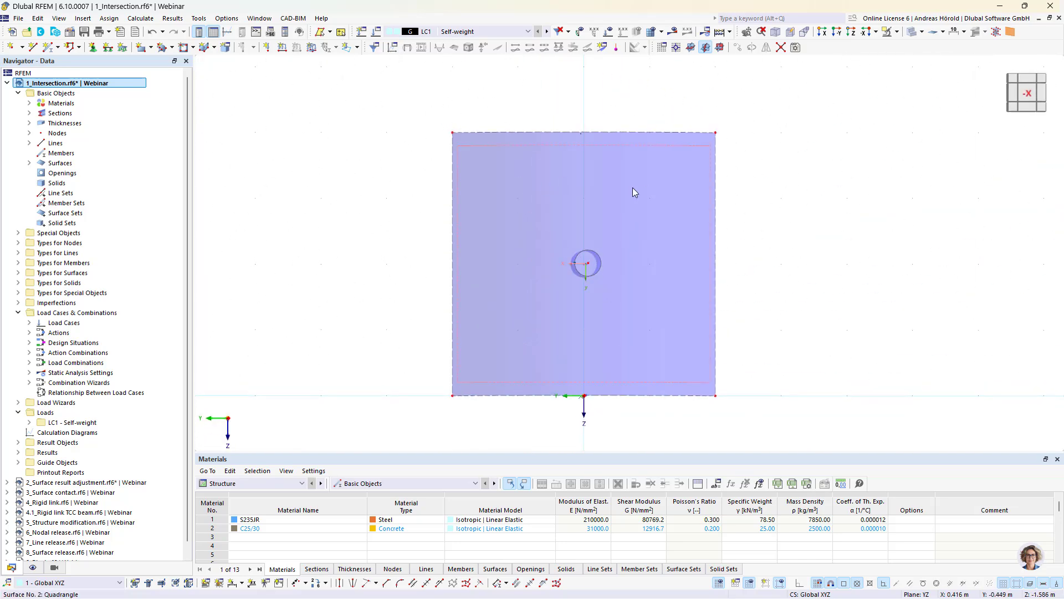
pyautogui.keyDown('ctrl'); pyautogui.moveTo(329, 306); pyautogui.dragTo(465, 368, button='middle'); pyautogui.keyUp('ctrl')
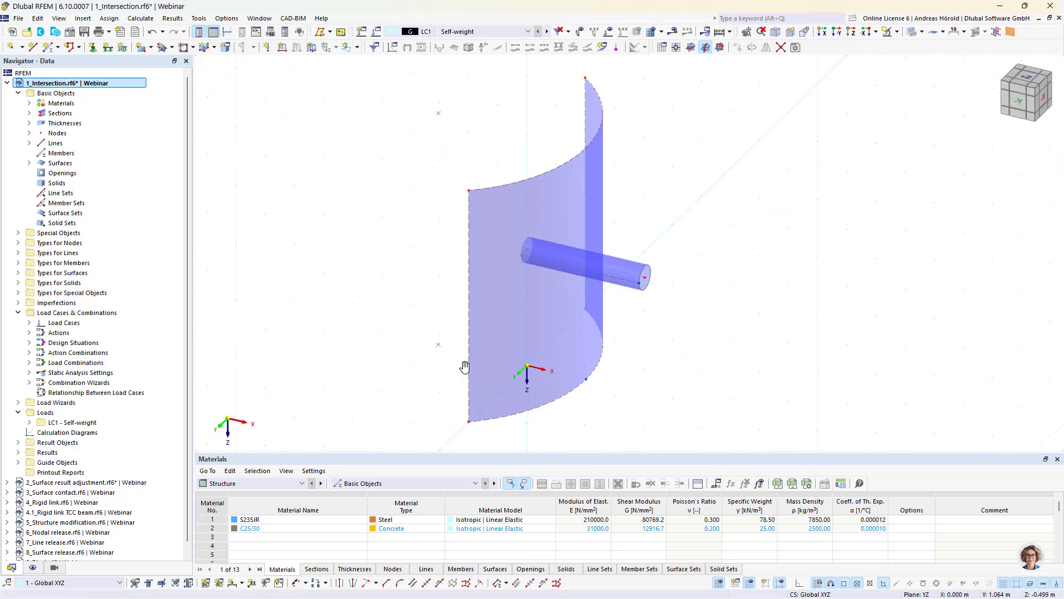
pyautogui.moveTo(719, 186); pyautogui.dragTo(383, 351)
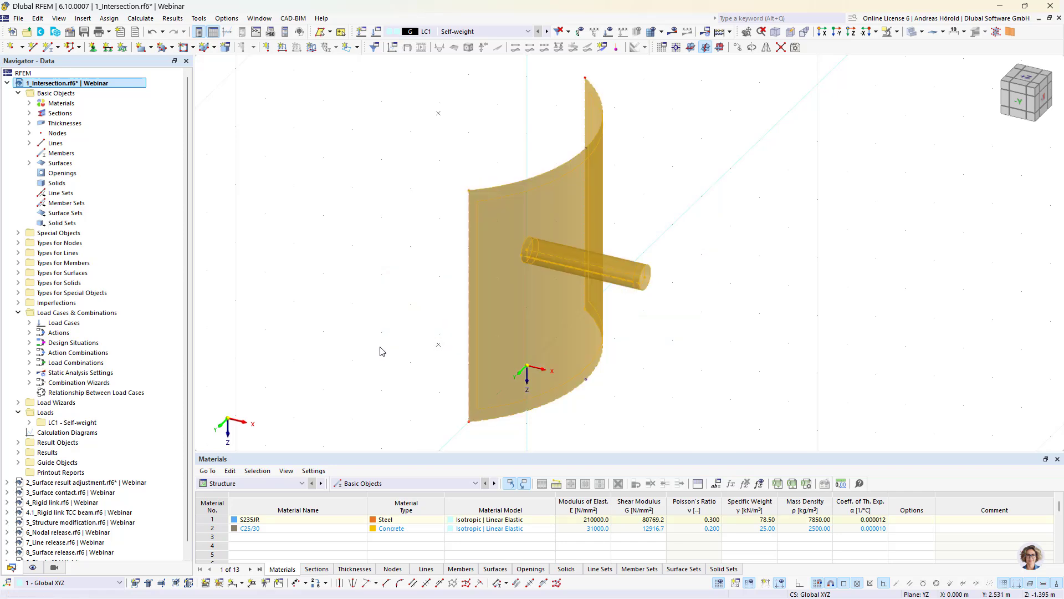
pyautogui.rightClick(479, 308)
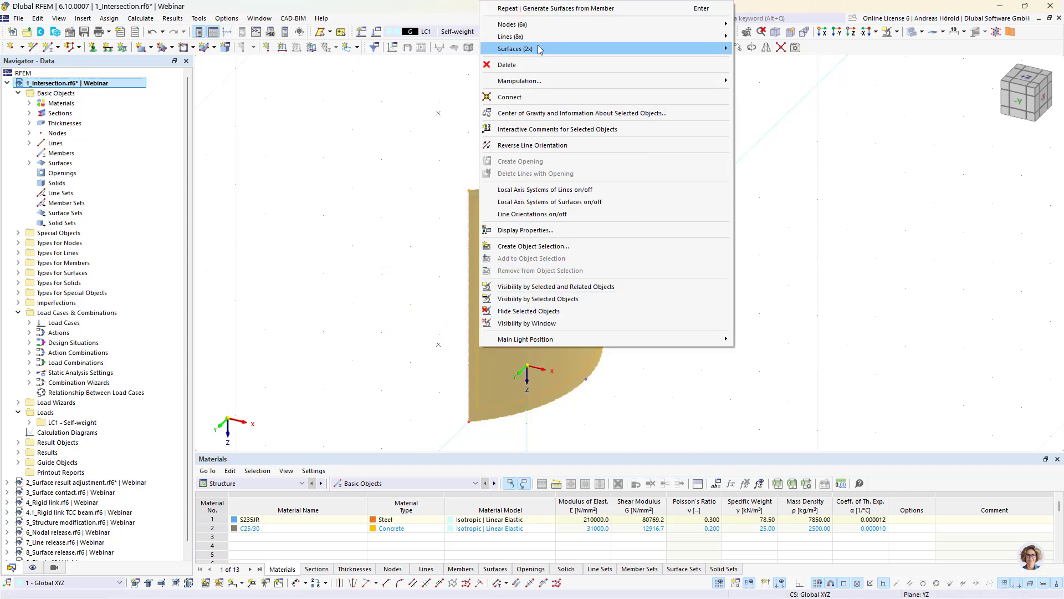
pyautogui.moveTo(541, 50)
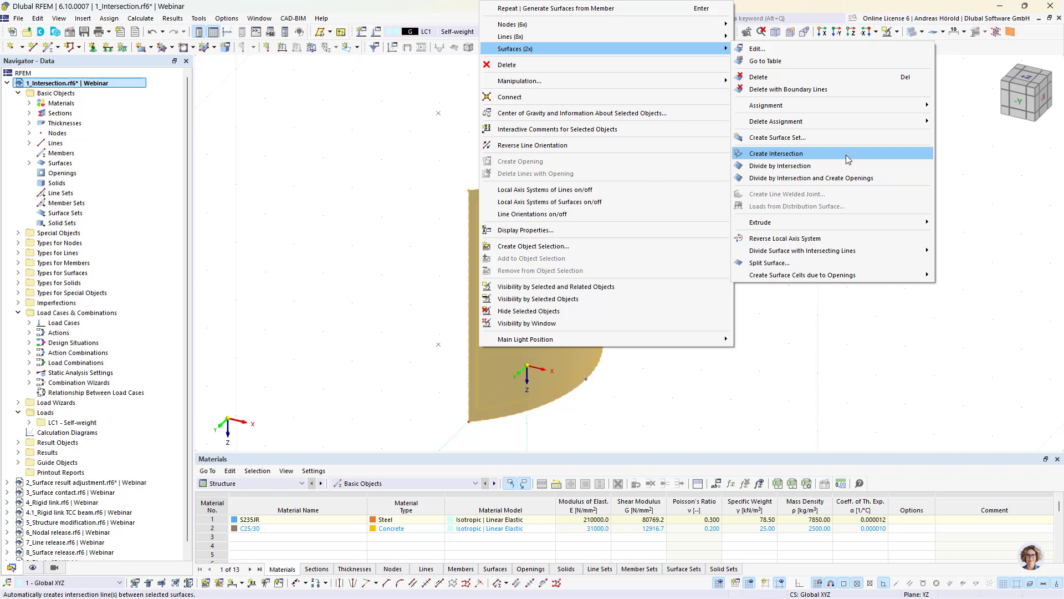
pyautogui.click(806, 156)
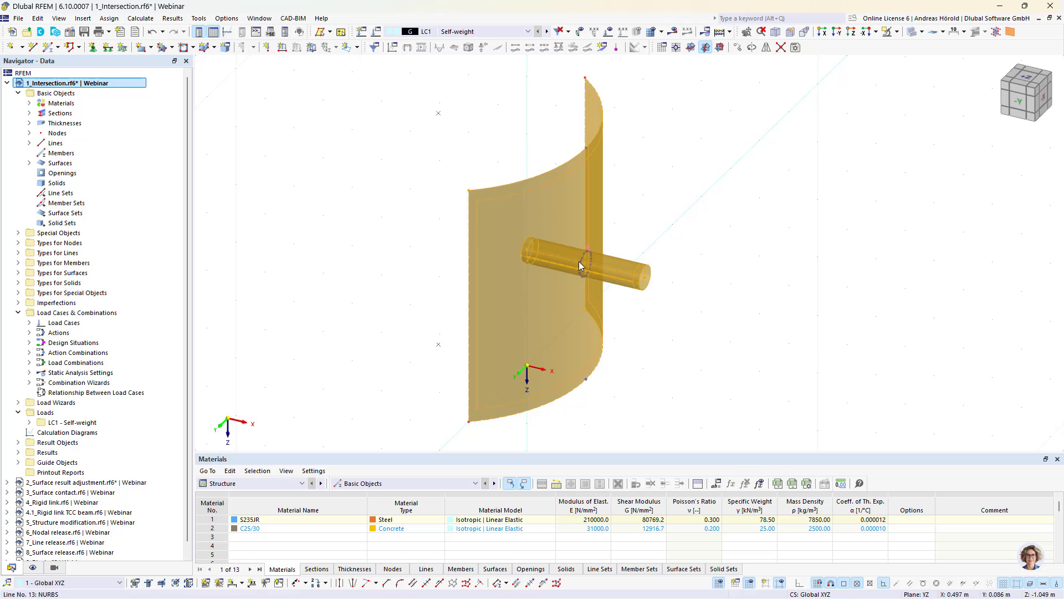
pyautogui.moveTo(583, 262)
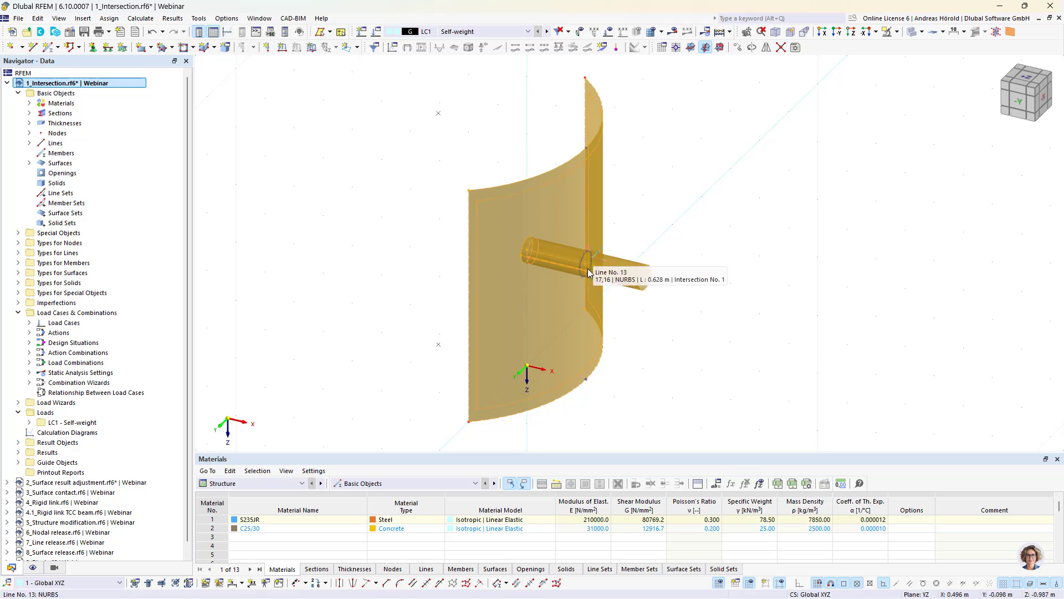
pyautogui.click(155, 32)
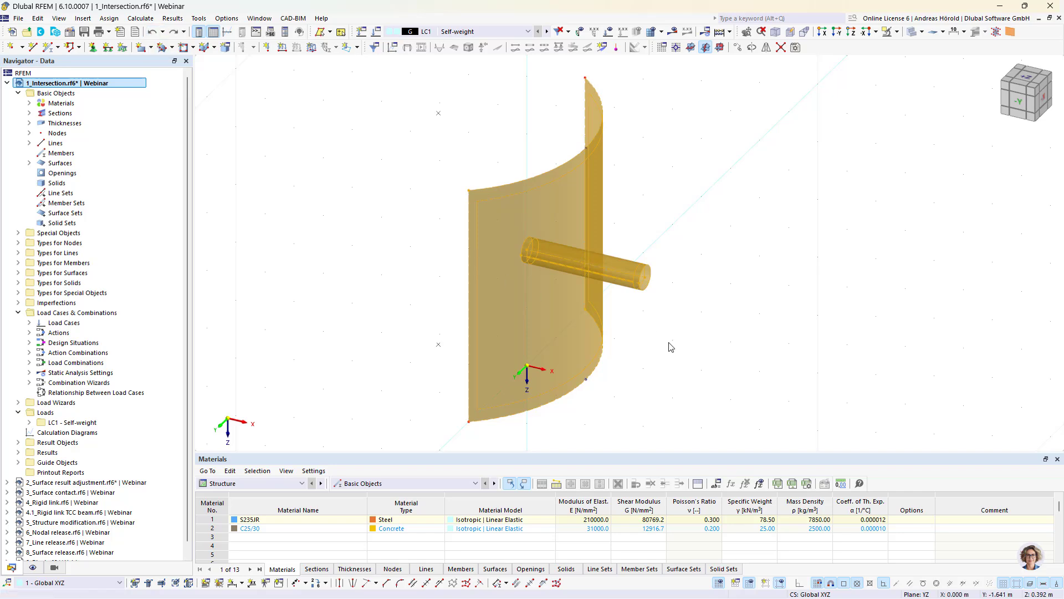
# Divide the selected pipe and curved wall surfaces by their intersection and create openings
pyautogui.rightClick(477, 335)
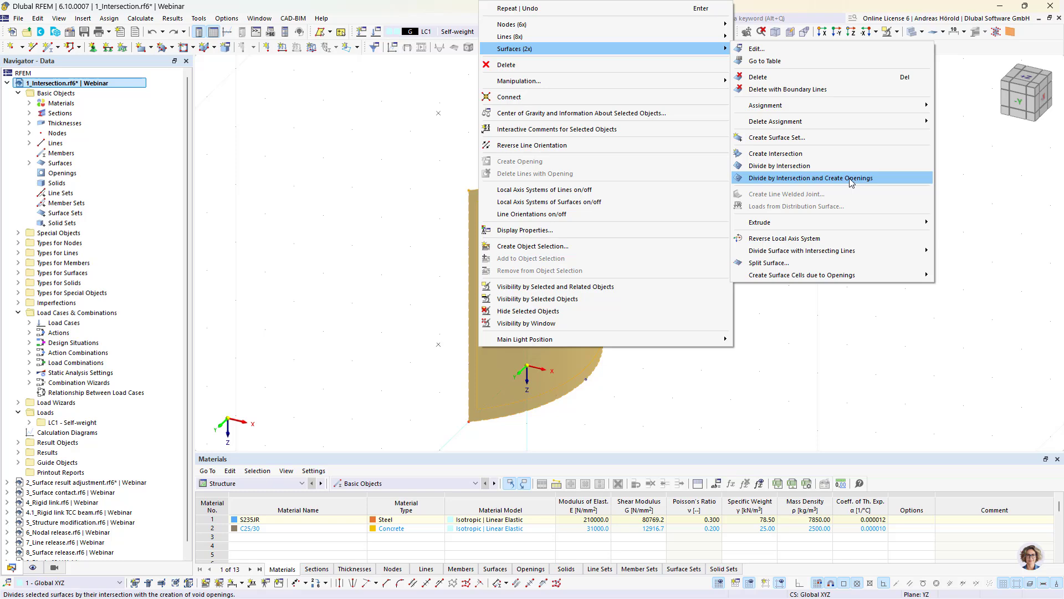
pyautogui.click(851, 183)
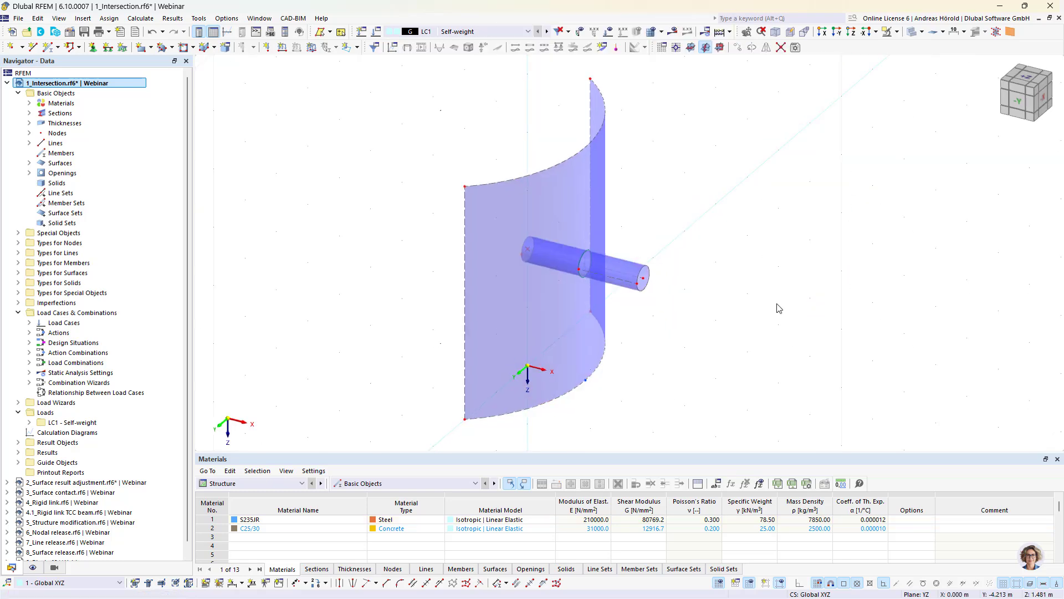
pyautogui.keyDown('ctrl'); pyautogui.moveTo(777, 308); pyautogui.dragTo(872, 468, button='middle'); pyautogui.keyUp('ctrl')
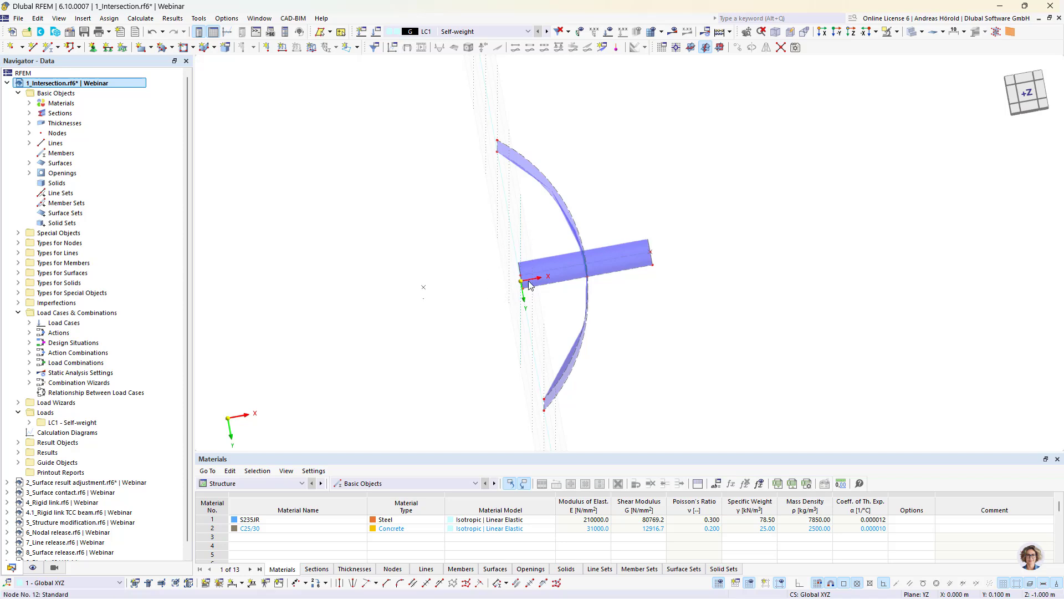
pyautogui.keyDown('ctrl'); pyautogui.moveTo(656, 356); pyautogui.dragTo(556, 195, button='middle'); pyautogui.keyUp('ctrl')
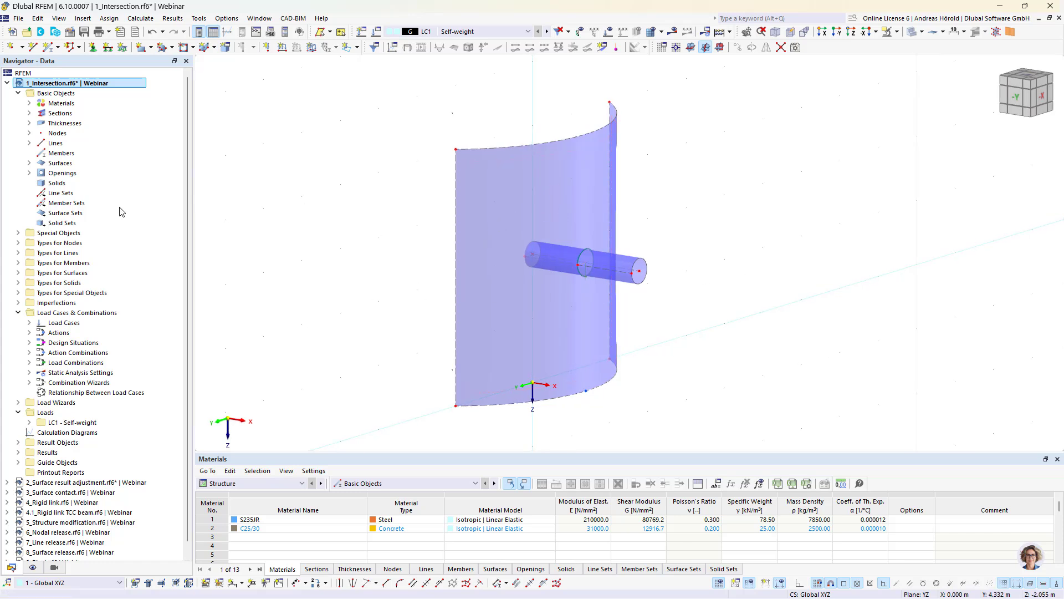
# Check in the model which part each of the surfaces 3, 4 and 5 represents
pyautogui.click(29, 163)
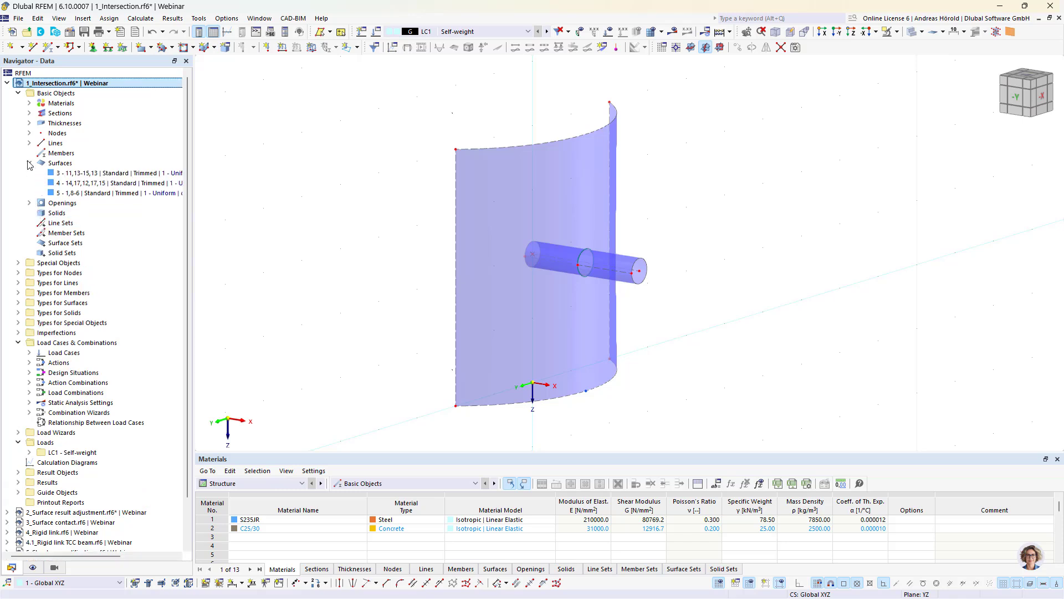
pyautogui.click(113, 176)
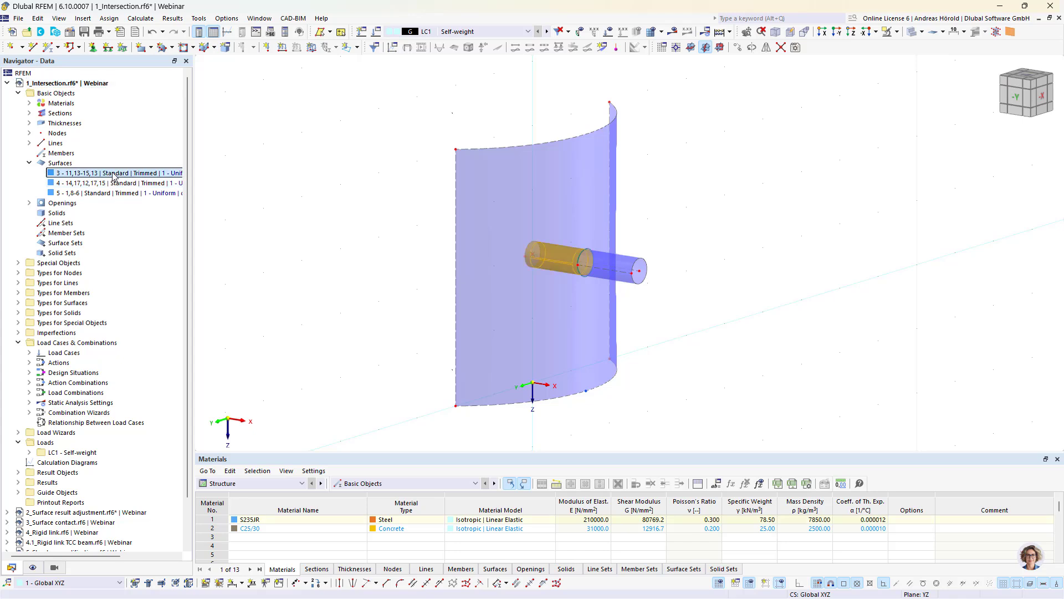
pyautogui.click(115, 184)
pyautogui.click(114, 193)
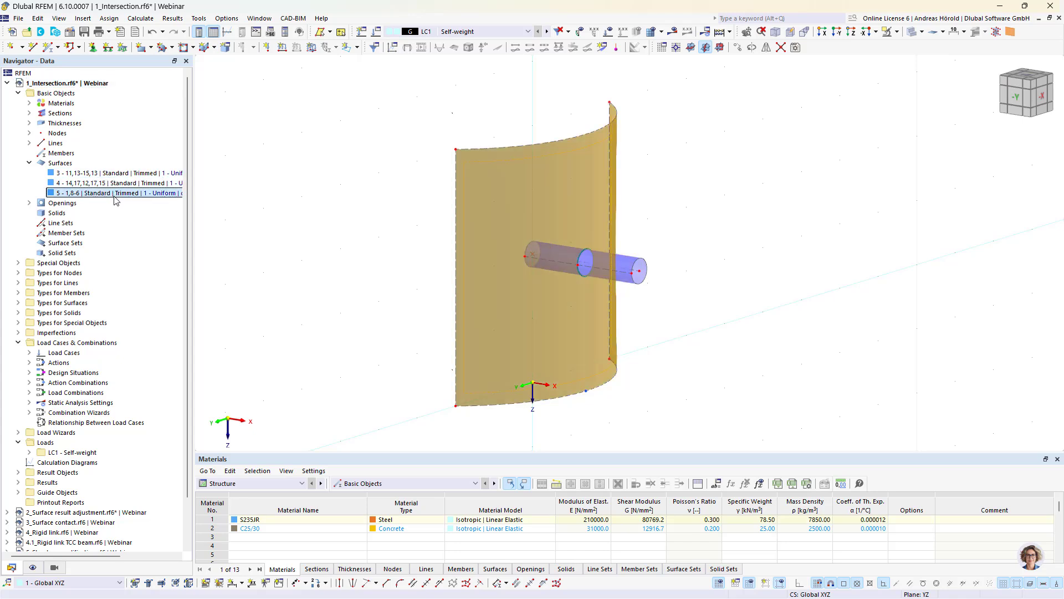
pyautogui.click(116, 184)
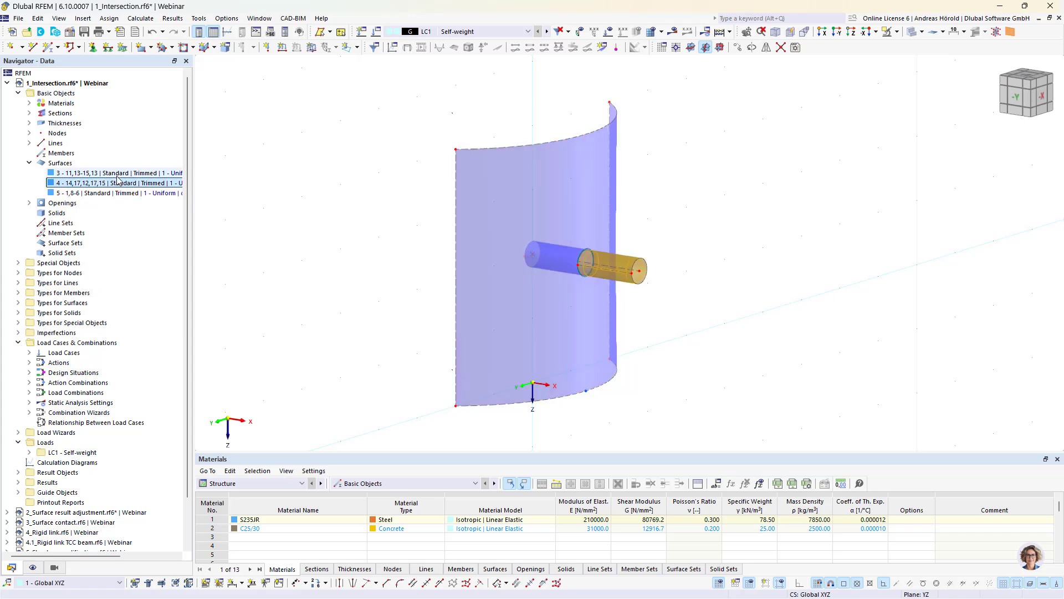
# Delete surface 3, the pipe segment on the concave side of the curved wall, together with its boundary lines
pyautogui.click(117, 175)
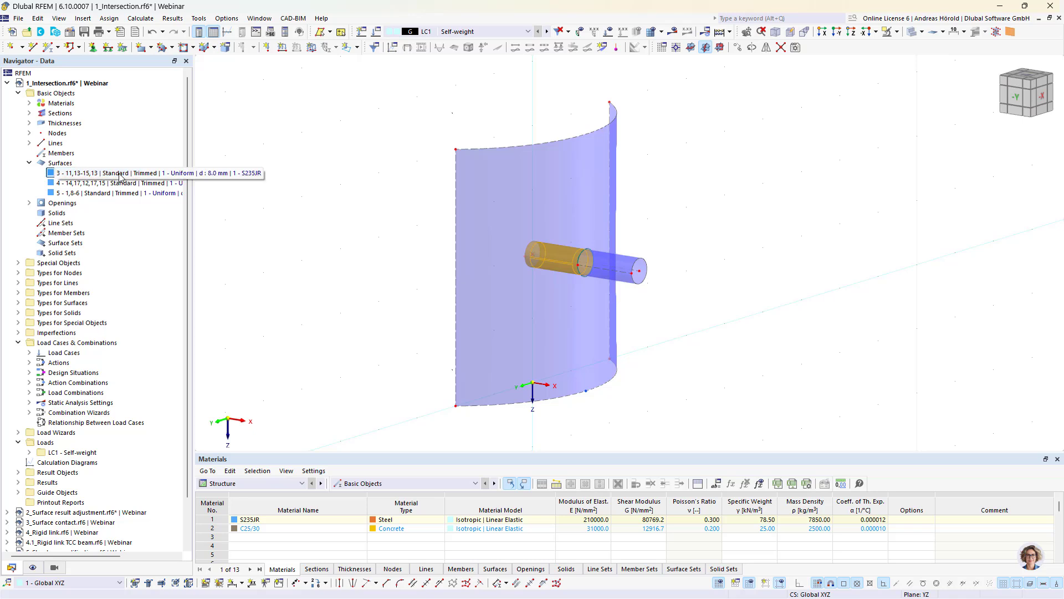
pyautogui.rightClick(120, 177)
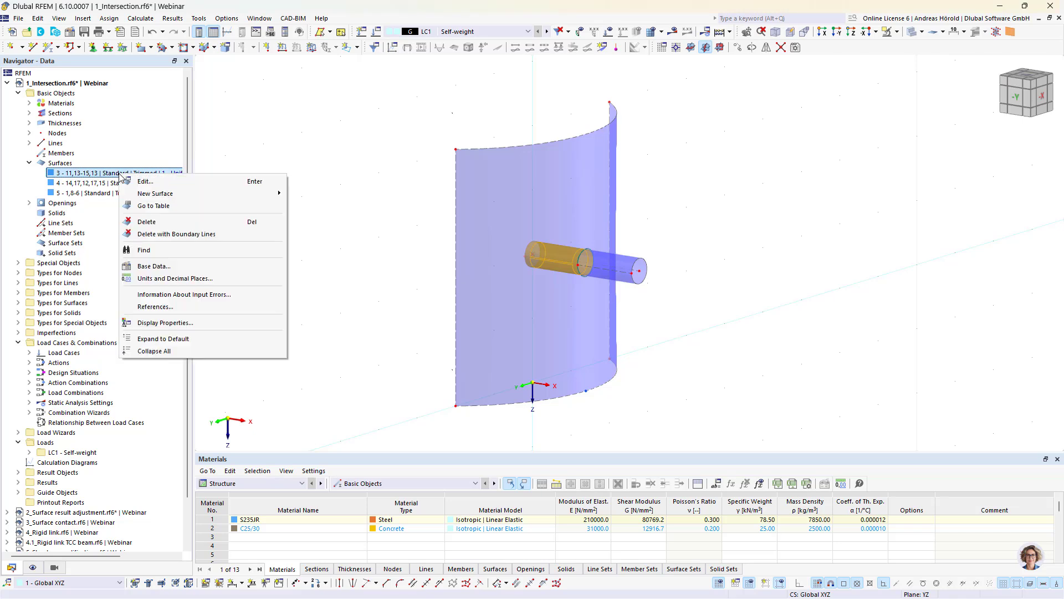
pyautogui.click(186, 235)
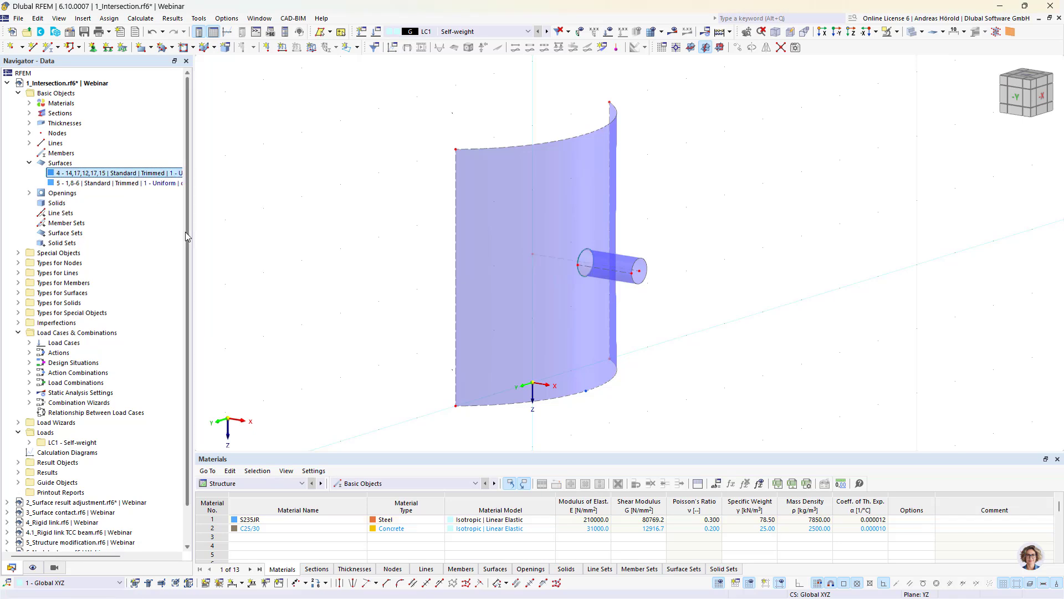
pyautogui.keyDown('ctrl'); pyautogui.moveTo(344, 327); pyautogui.dragTo(622, 294, button='middle'); pyautogui.keyUp('ctrl')
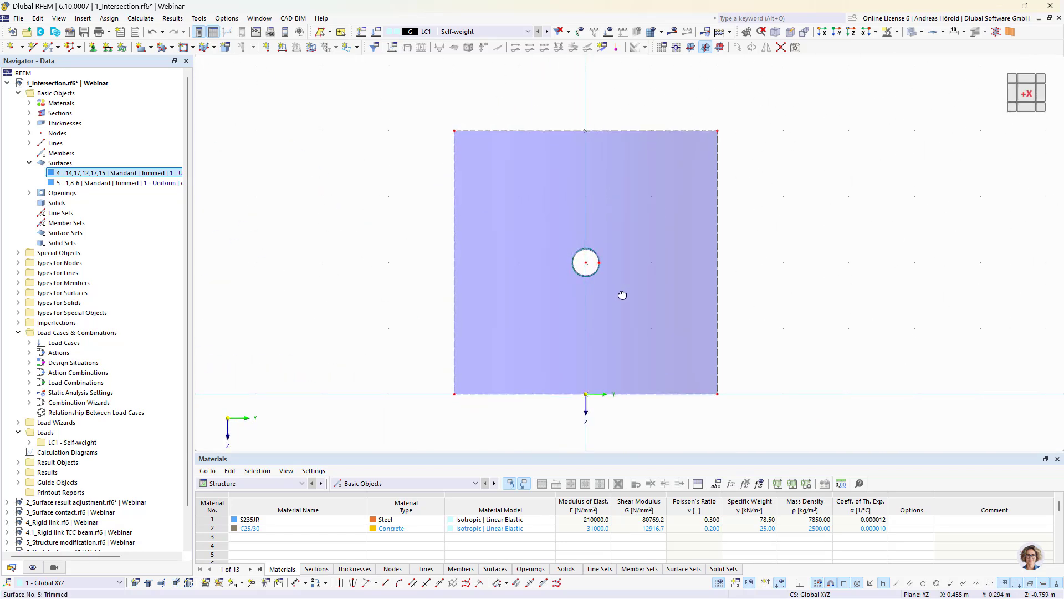
pyautogui.click(592, 259)
pyautogui.keyDown('ctrl'); pyautogui.moveTo(820, 299); pyautogui.dragTo(542, 350, button='middle'); pyautogui.keyUp('ctrl')
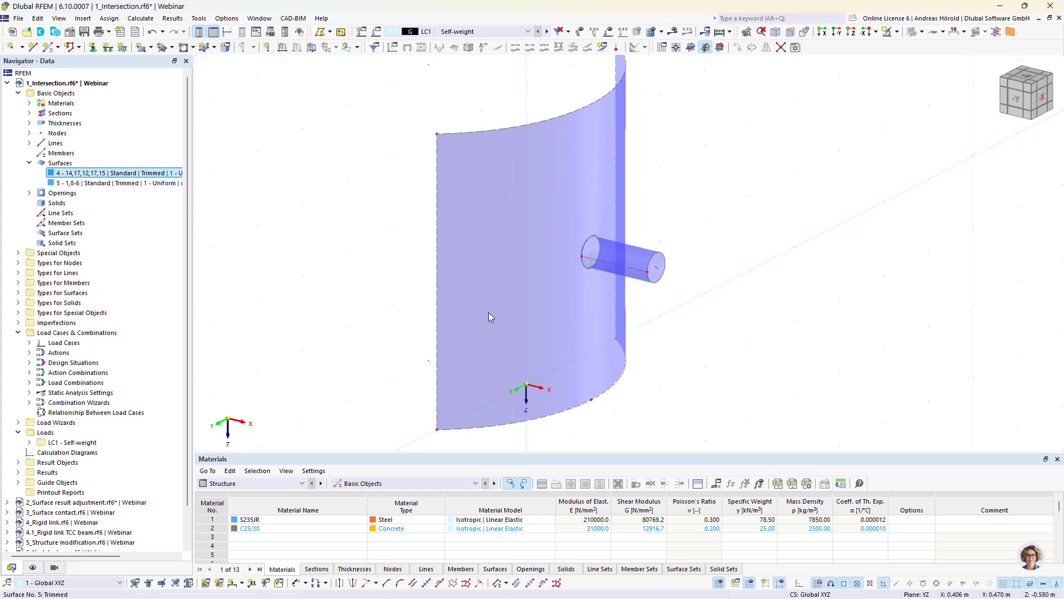
# Collapse the 1_Intersection.rf6 data and switch to the model 2_Surface result adjustment.rf6
pyautogui.click(6, 83)
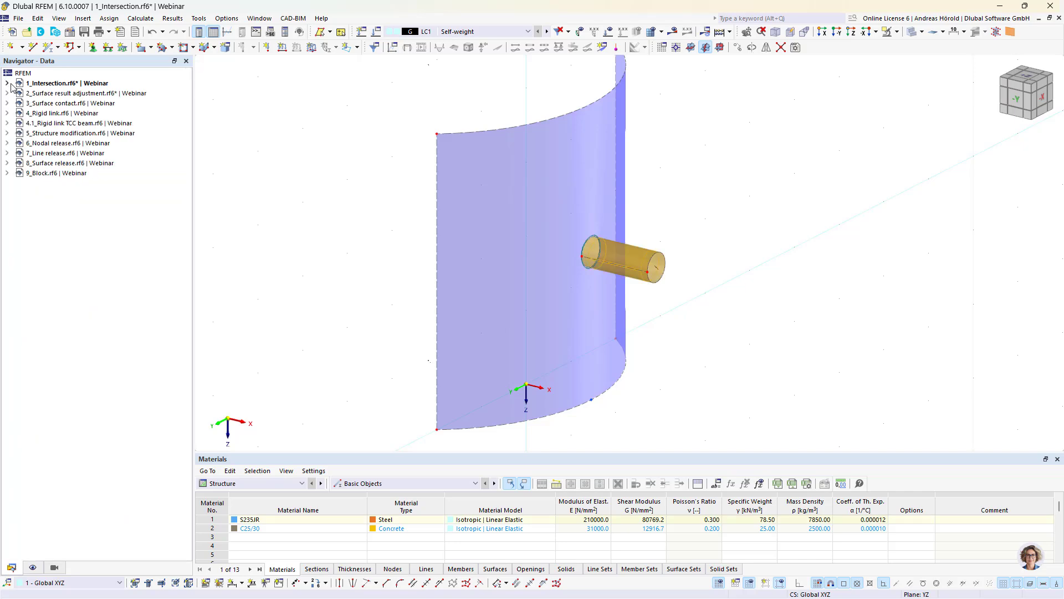
pyautogui.doubleClick(53, 93)
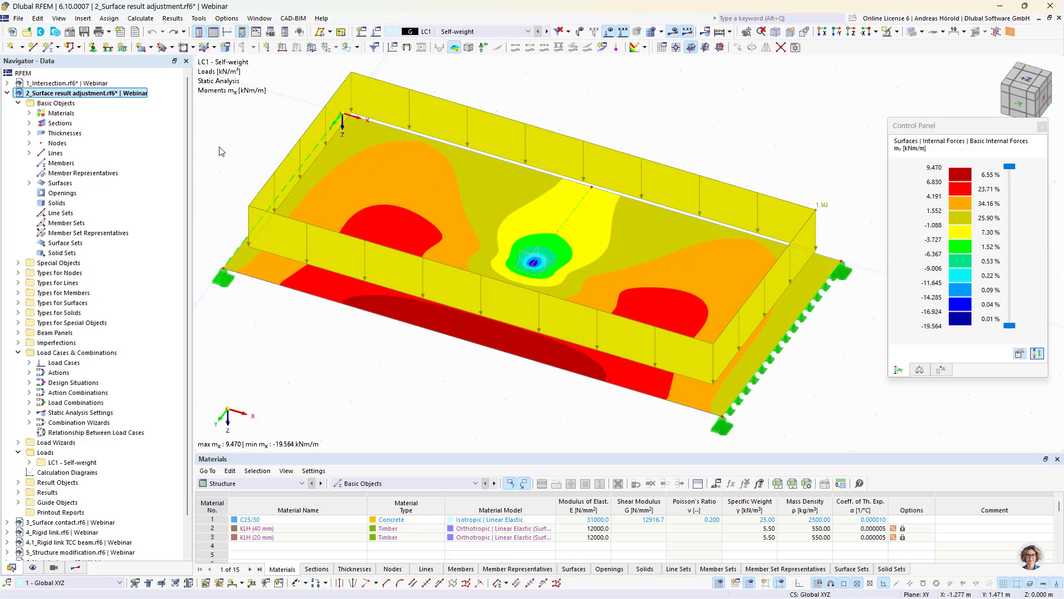
pyautogui.click(82, 18)
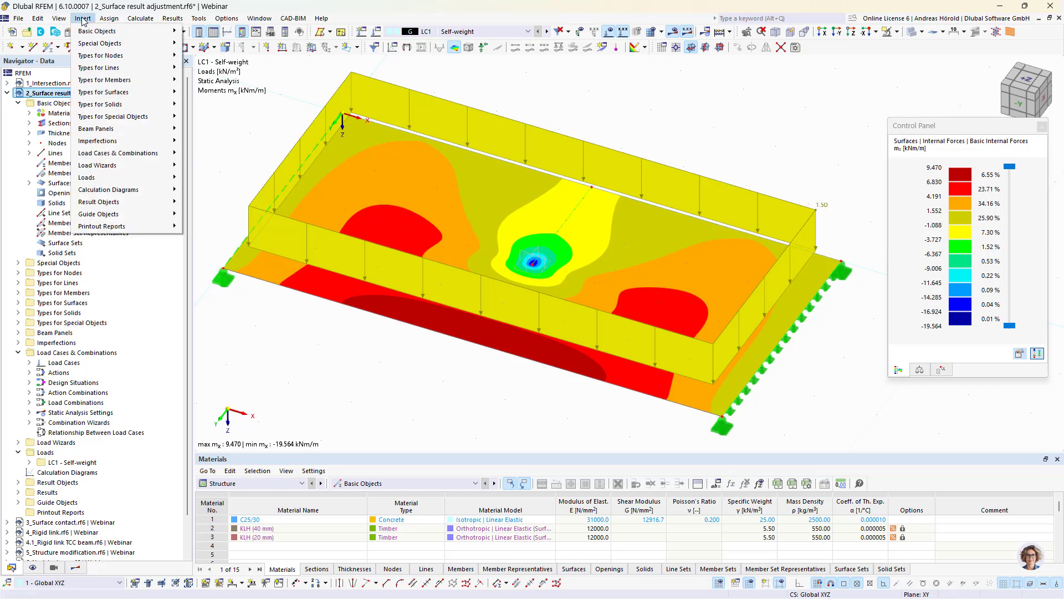
pyautogui.moveTo(87, 44)
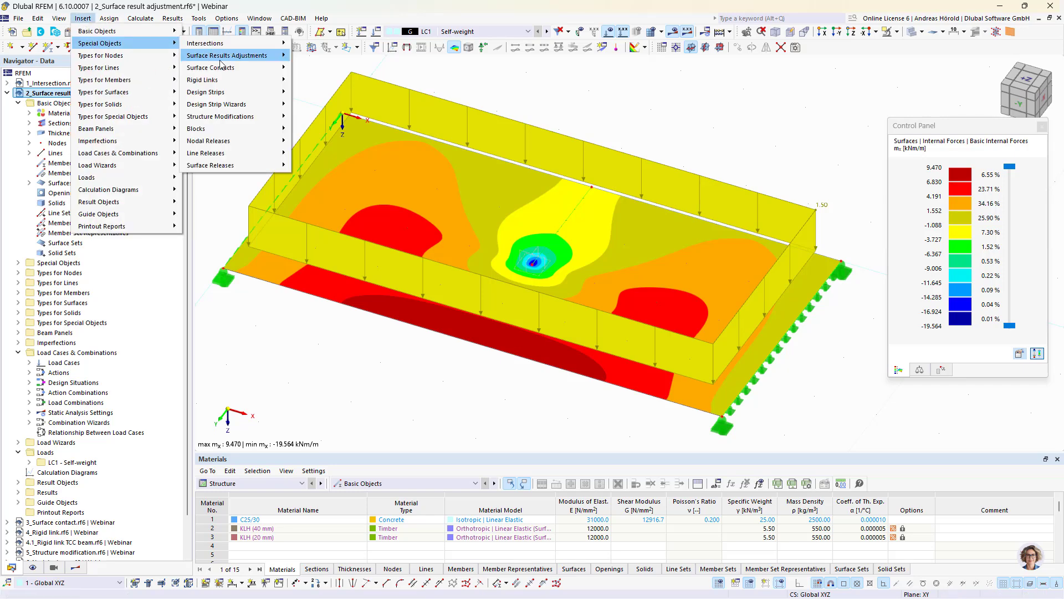
pyautogui.click(231, 359)
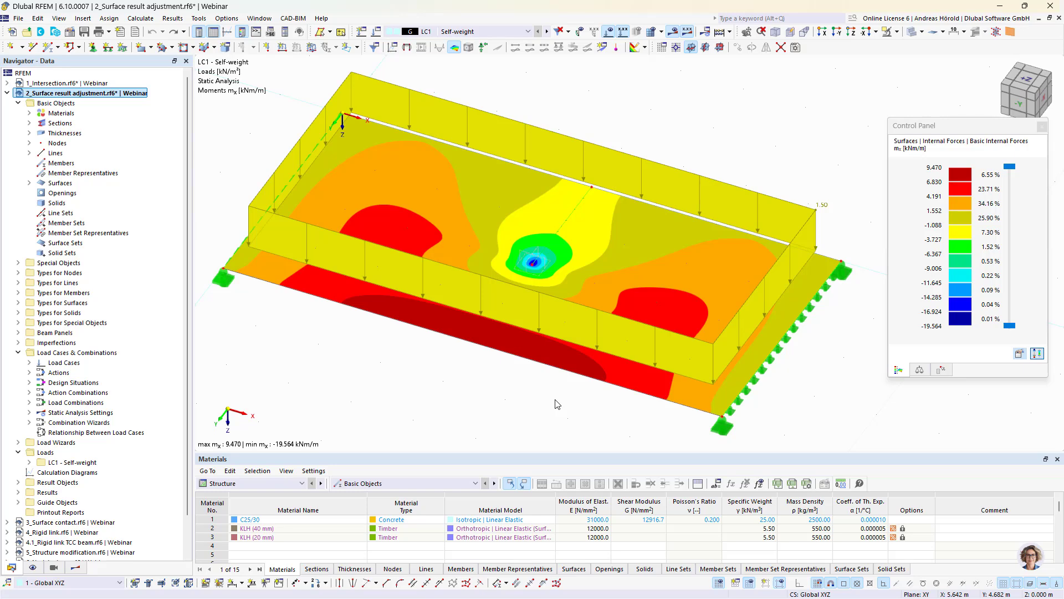
# Examine the moment mx distribution on the plate around the free end of the inner line support
pyautogui.scroll(-3, 546, 409)
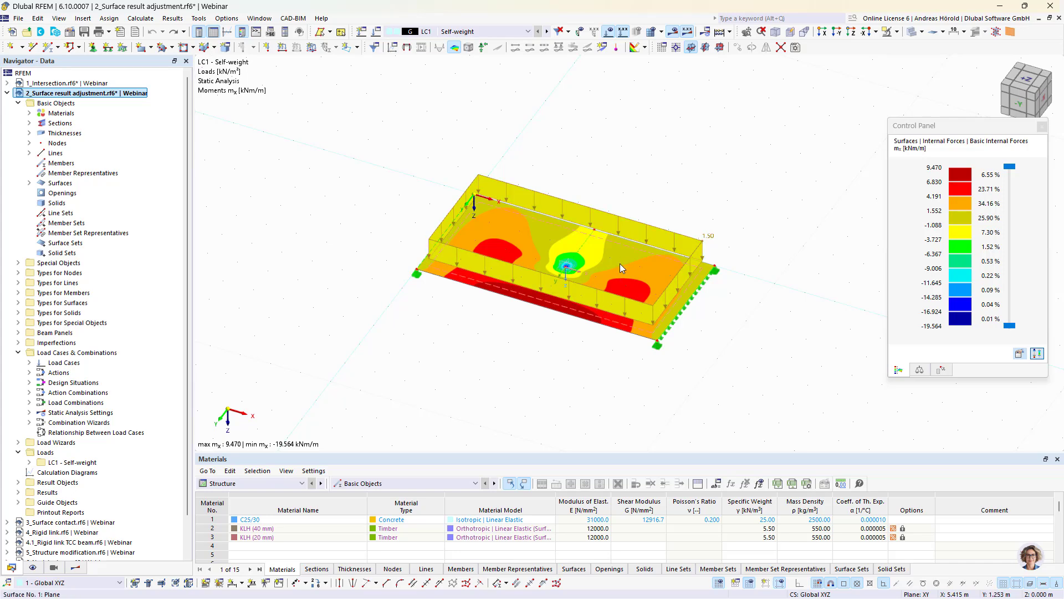
pyautogui.moveTo(626, 249)
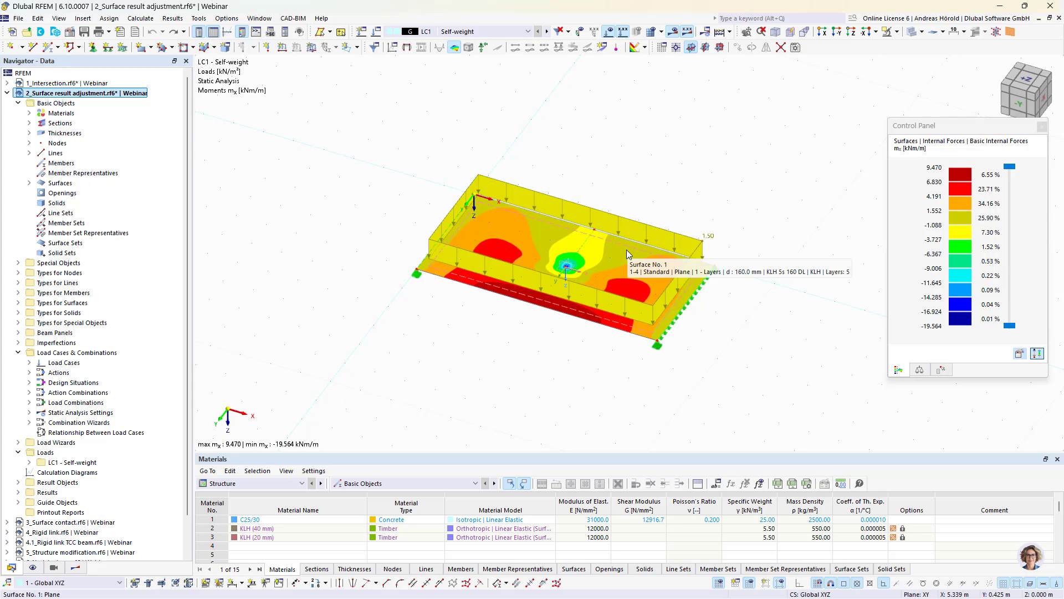
pyautogui.scroll(5, 614, 255)
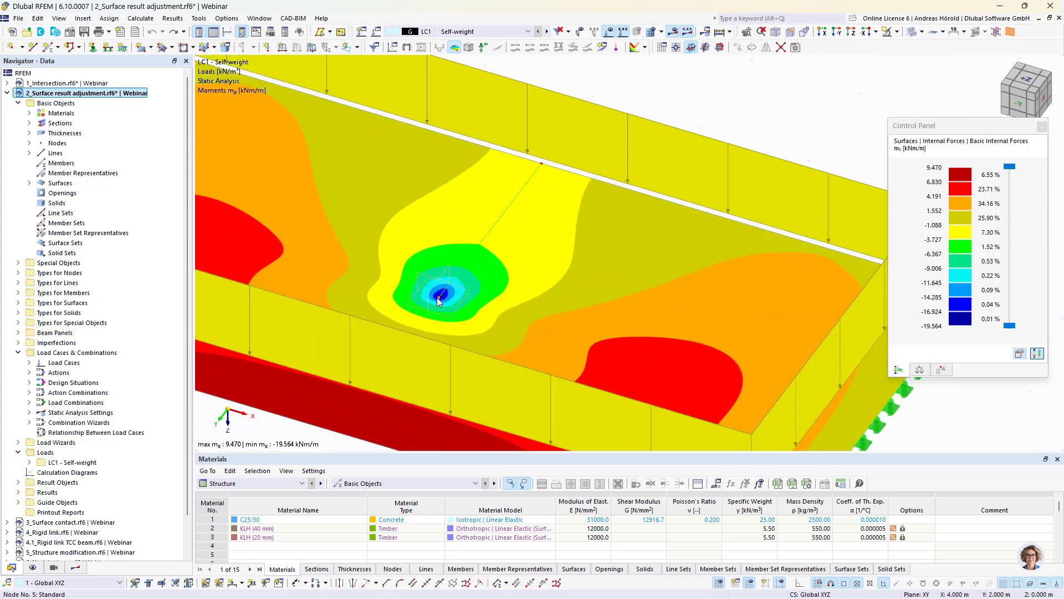
pyautogui.scroll(-2, 442, 295)
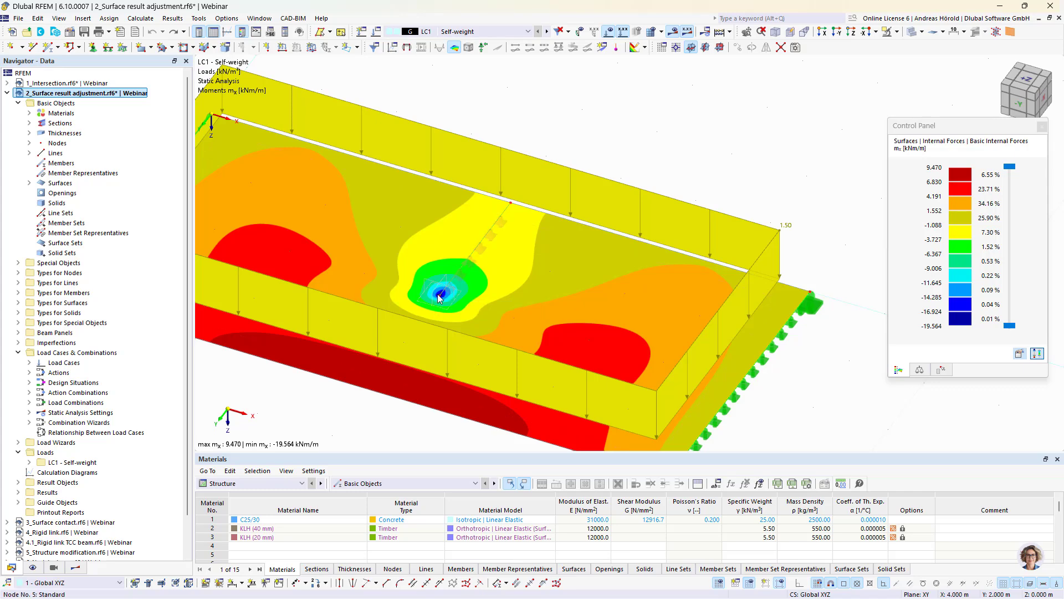
pyautogui.scroll(4, 441, 296)
pyautogui.scroll(-4, 444, 298)
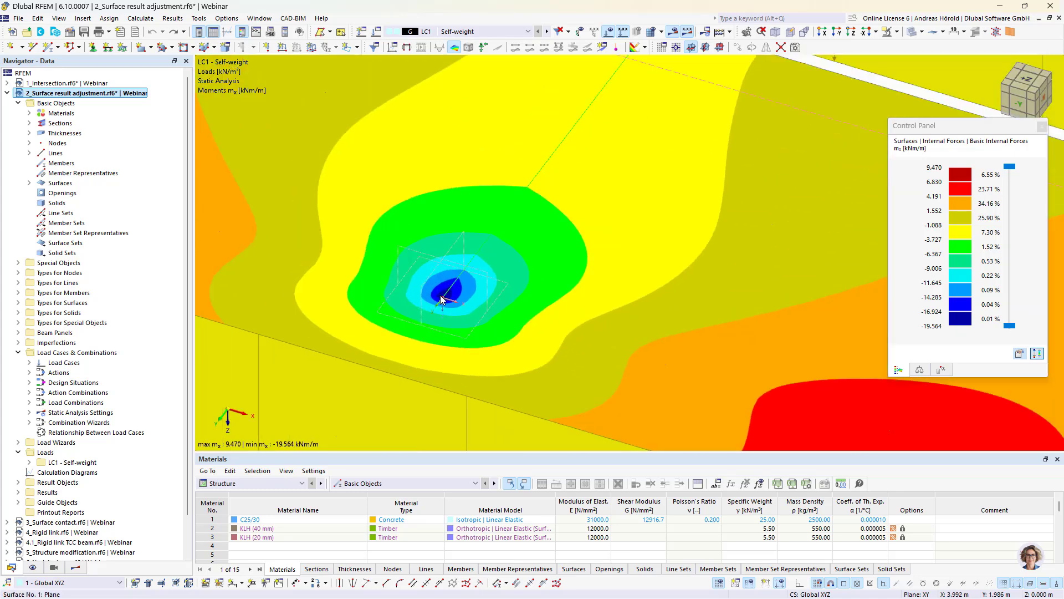
pyautogui.scroll(-1, 441, 297)
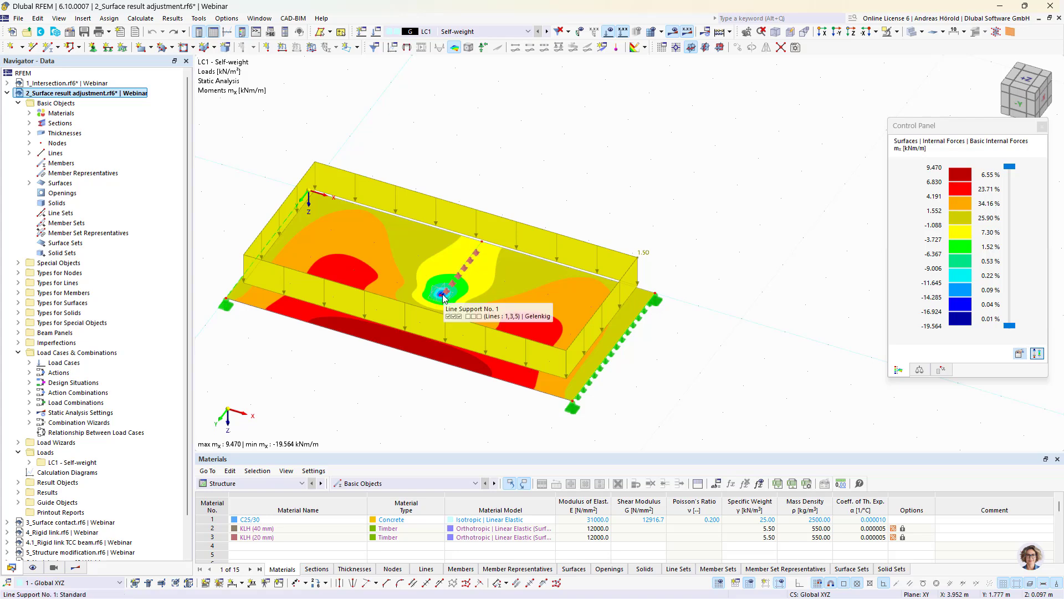
pyautogui.scroll(-3, 388, 380)
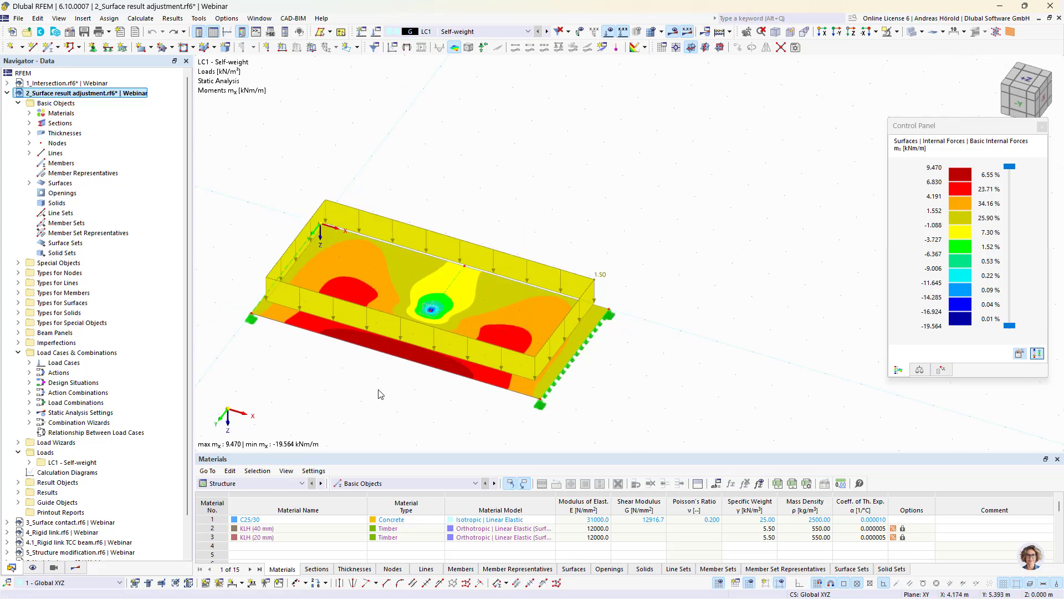
# Copy the whole plate with its supports by 6 m in the Y direction, including its loading
pyautogui.moveTo(347, 381); pyautogui.dragTo(728, 172)
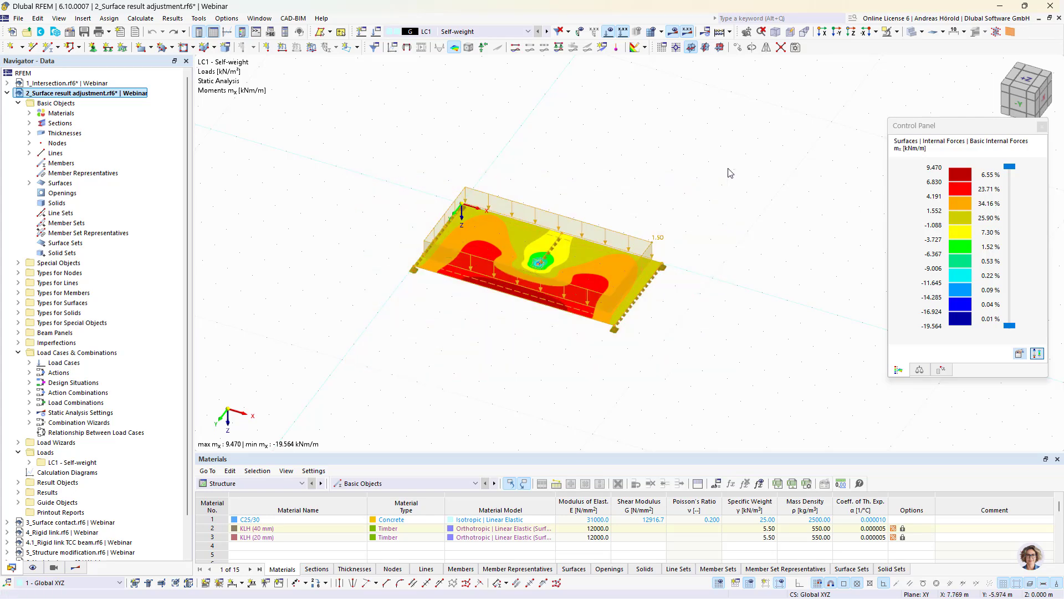
pyautogui.click(738, 47)
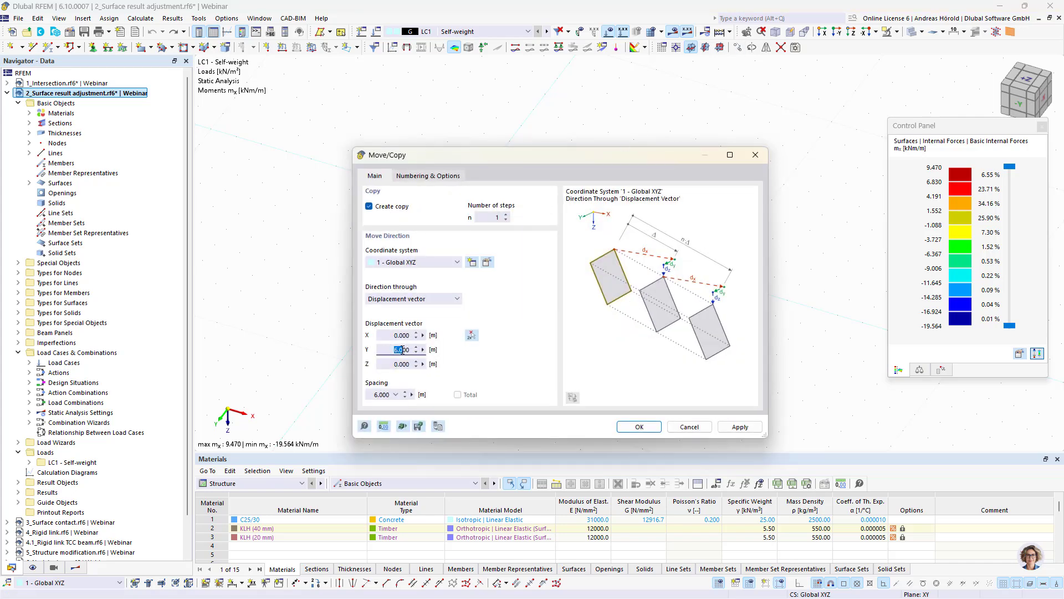
pyautogui.click(428, 176)
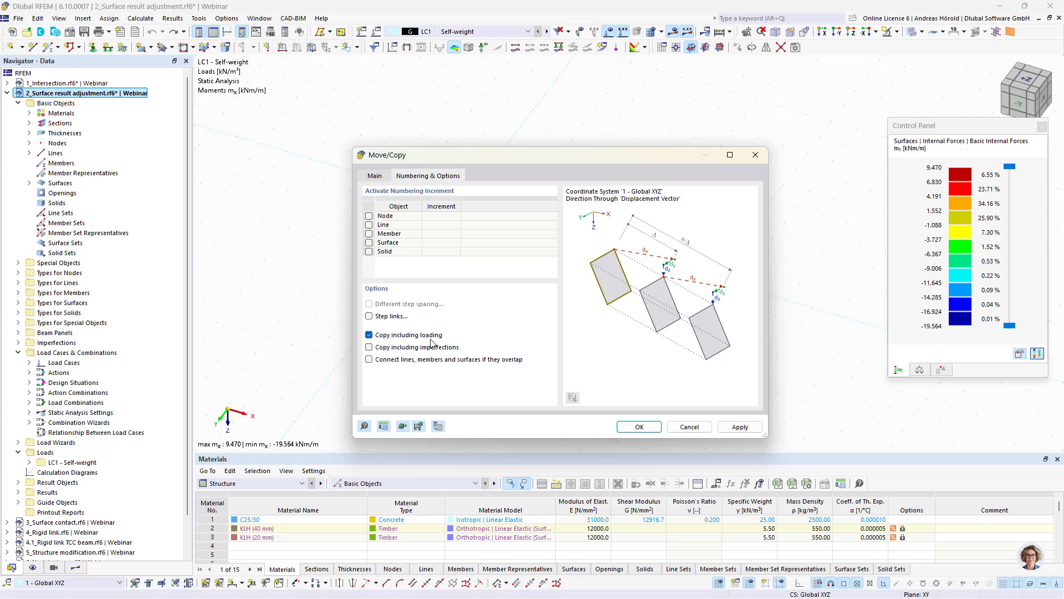
pyautogui.click(640, 427)
pyautogui.click(580, 355)
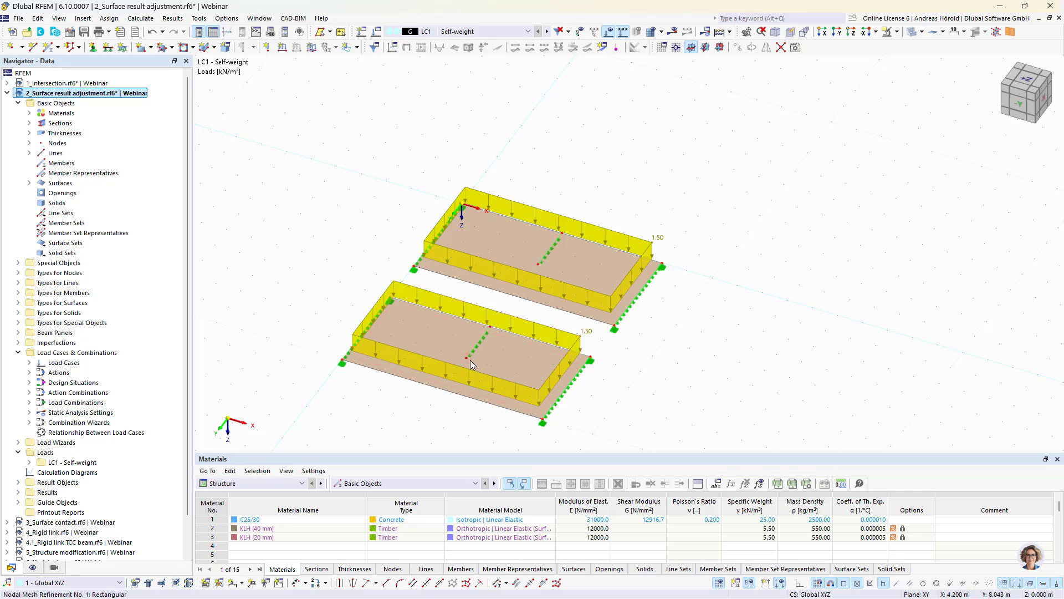
# Create a rectangular surface results adjustment with dimensions a and b of 0.2 m each
pyautogui.scroll(2, 465, 361)
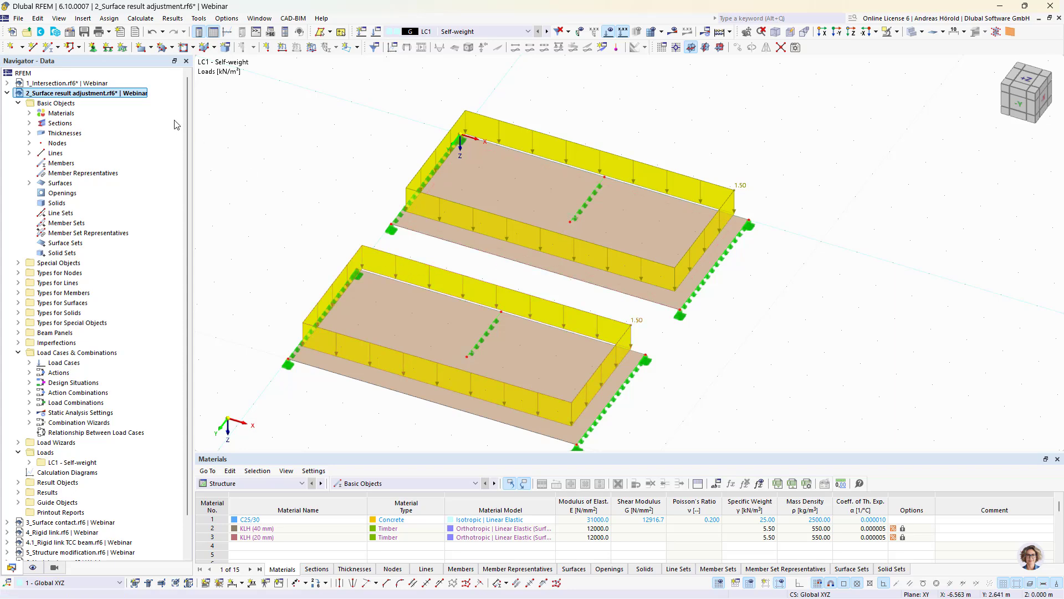
pyautogui.click(82, 19)
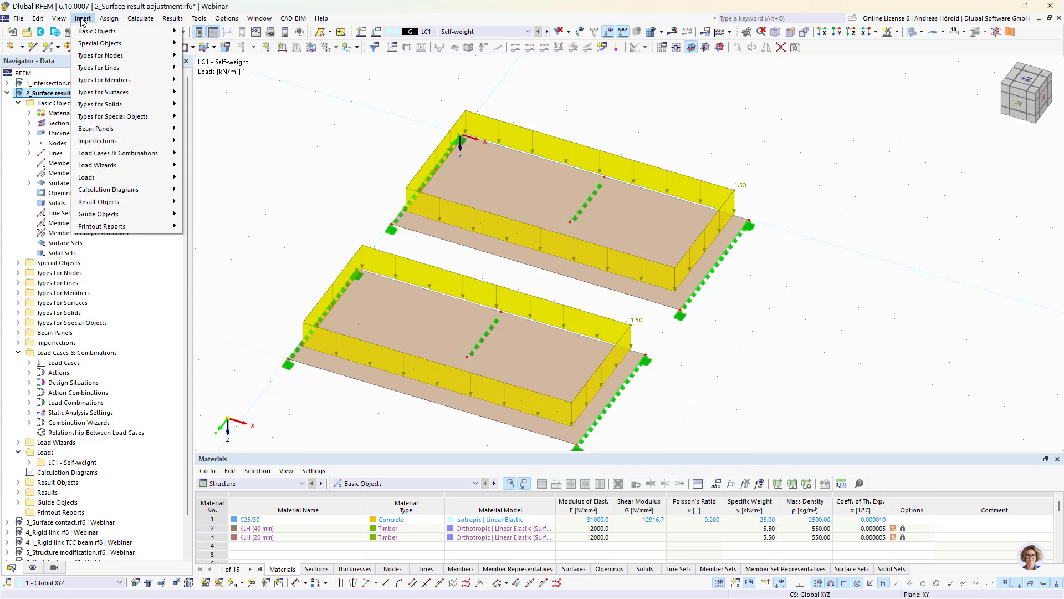
pyautogui.moveTo(109, 45)
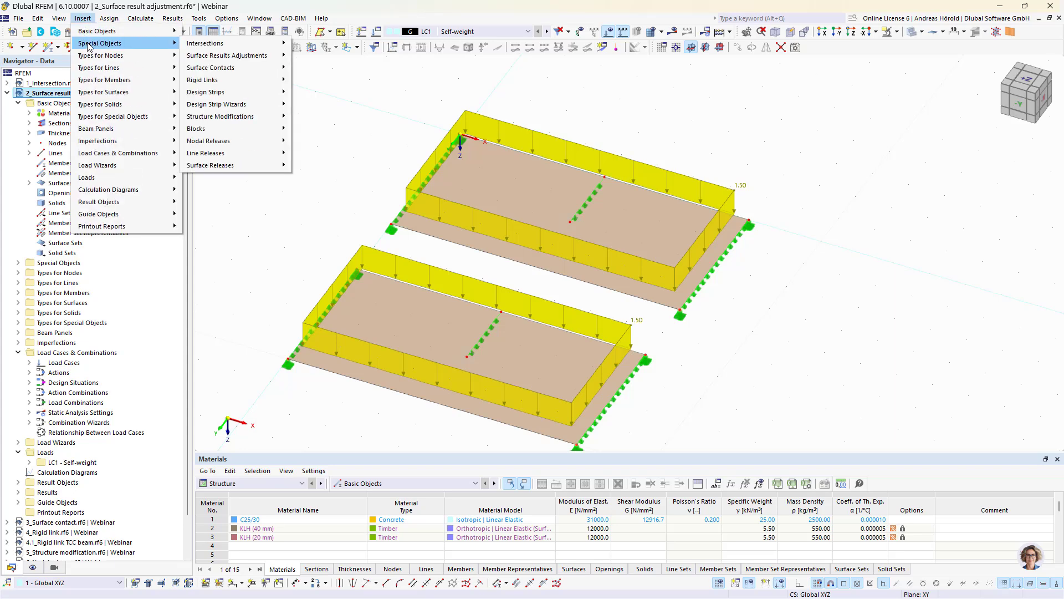
pyautogui.moveTo(224, 56)
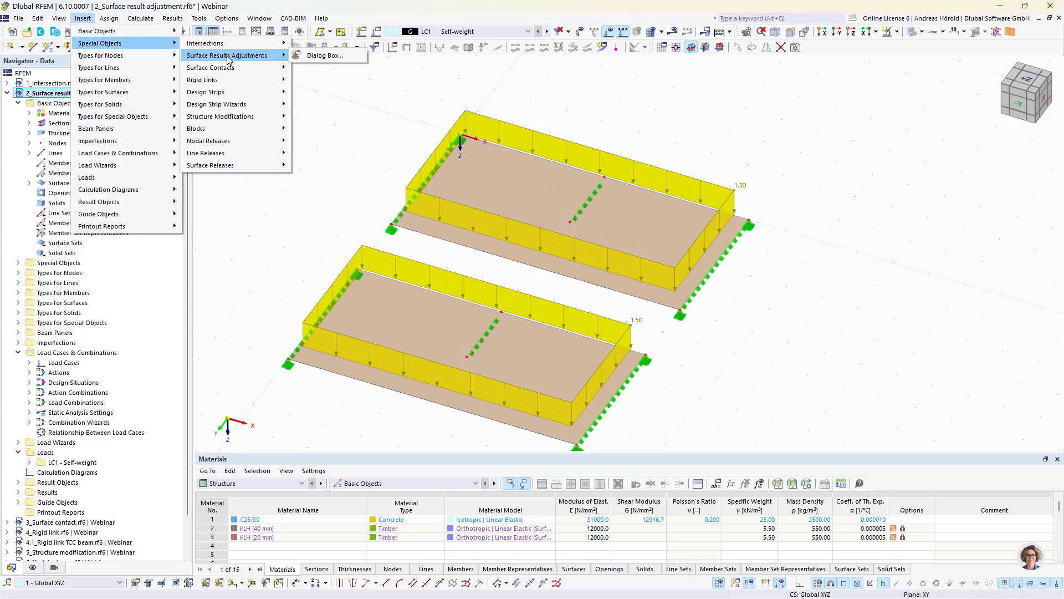
pyautogui.click(326, 56)
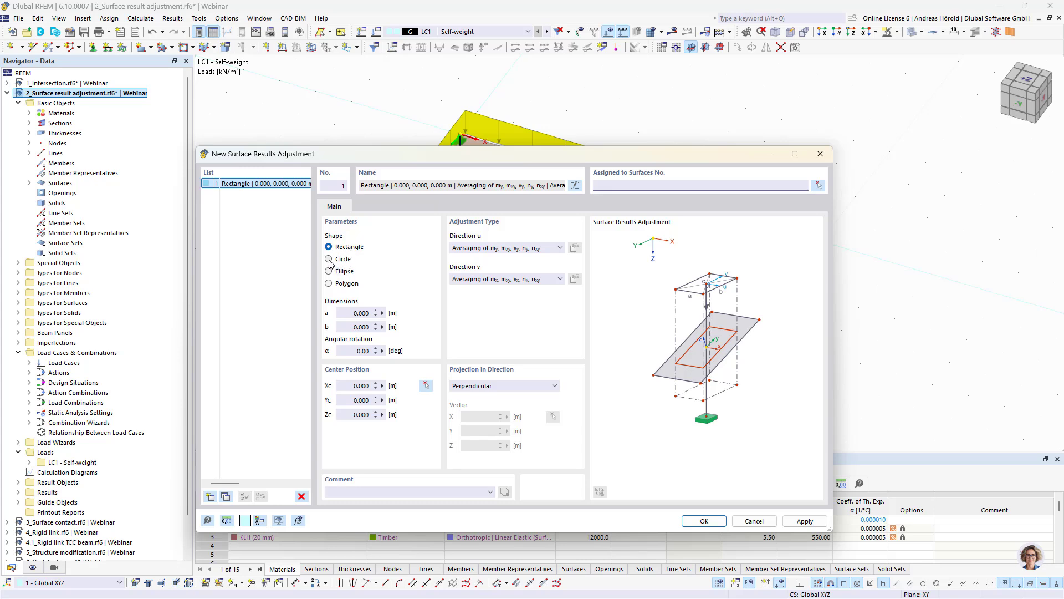
pyautogui.click(329, 259)
pyautogui.click(328, 247)
pyautogui.click(344, 315)
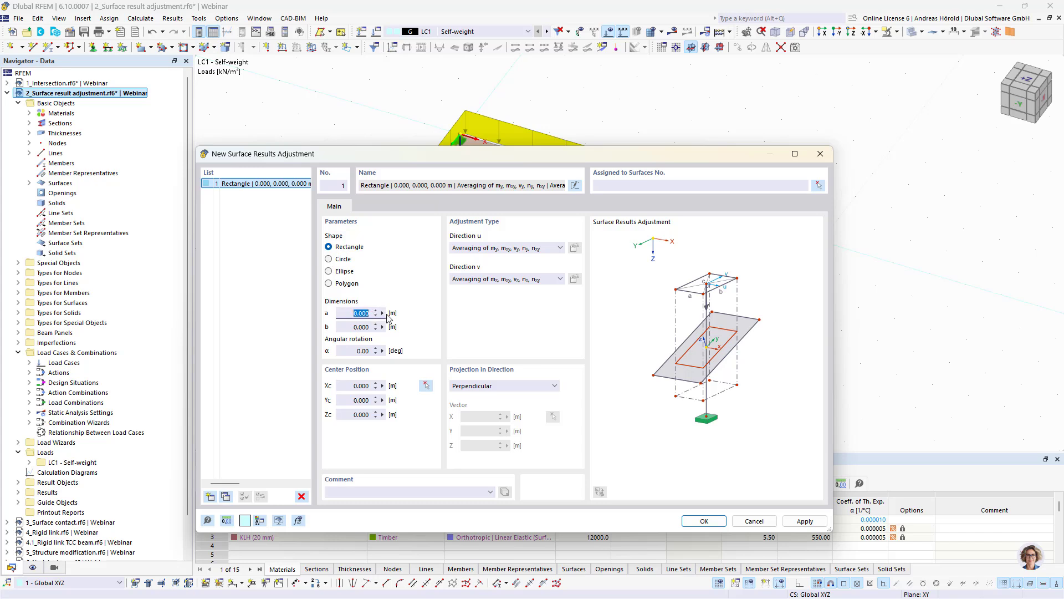
pyautogui.press('BackSpace')
pyautogui.write('.2')
pyautogui.press('Tab')
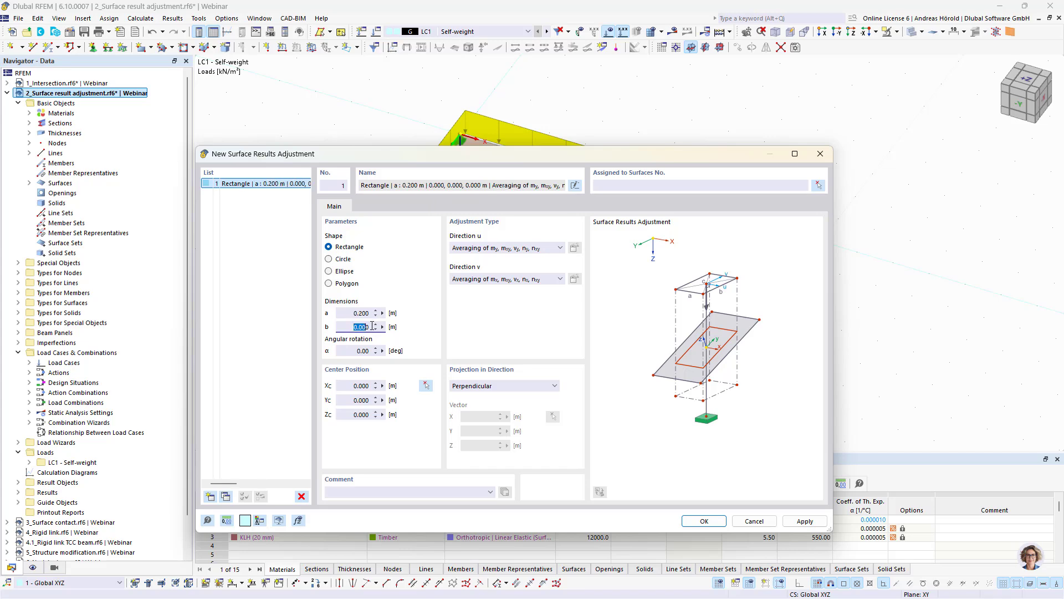
pyautogui.press('BackSpace')
pyautogui.write('.2')
# Pick the end node of the copied plate's inner line support as the adjustment's center, then set its Y coordinate to 7.9 m
pyautogui.click(426, 385)
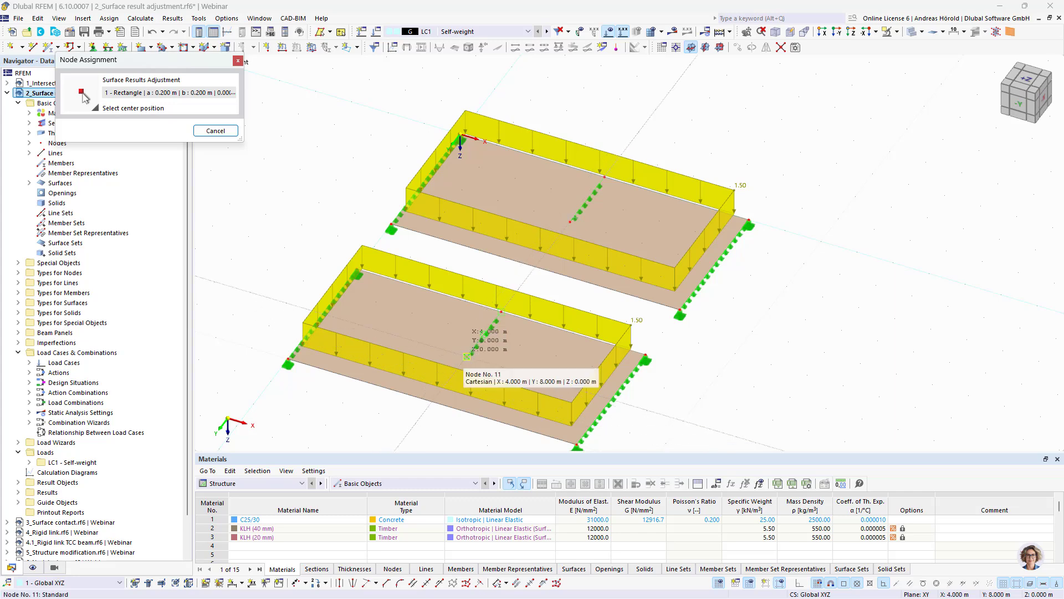
pyautogui.click(467, 357)
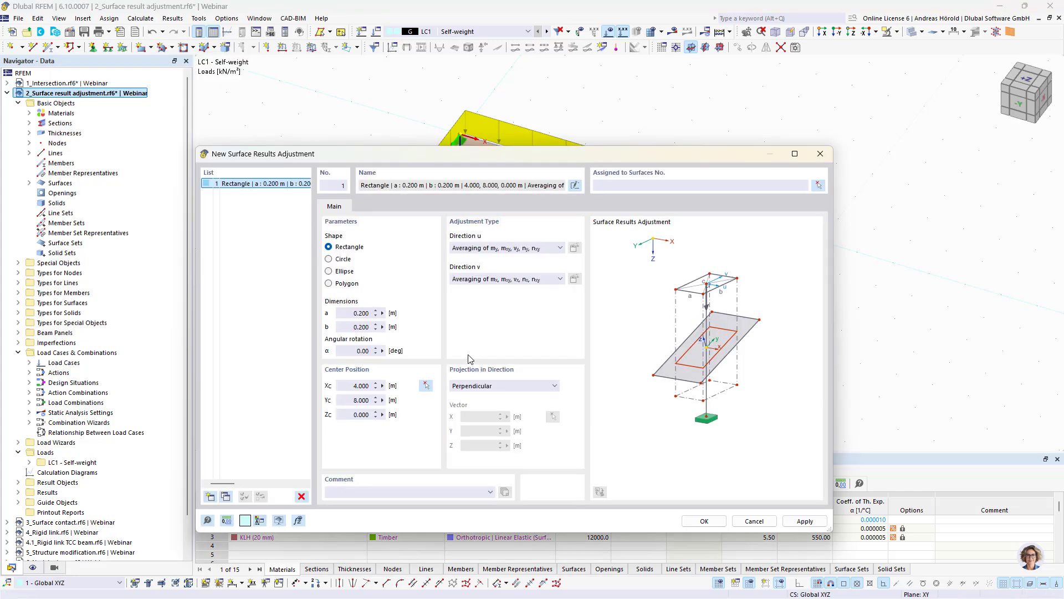
pyautogui.click(361, 400)
pyautogui.moveTo(354, 400); pyautogui.dragTo(376, 402)
pyautogui.write('7,9')
pyautogui.click(354, 415)
# Assign the surface results adjustment to surface 2, the copied plate, and accept the new object
pyautogui.click(818, 185)
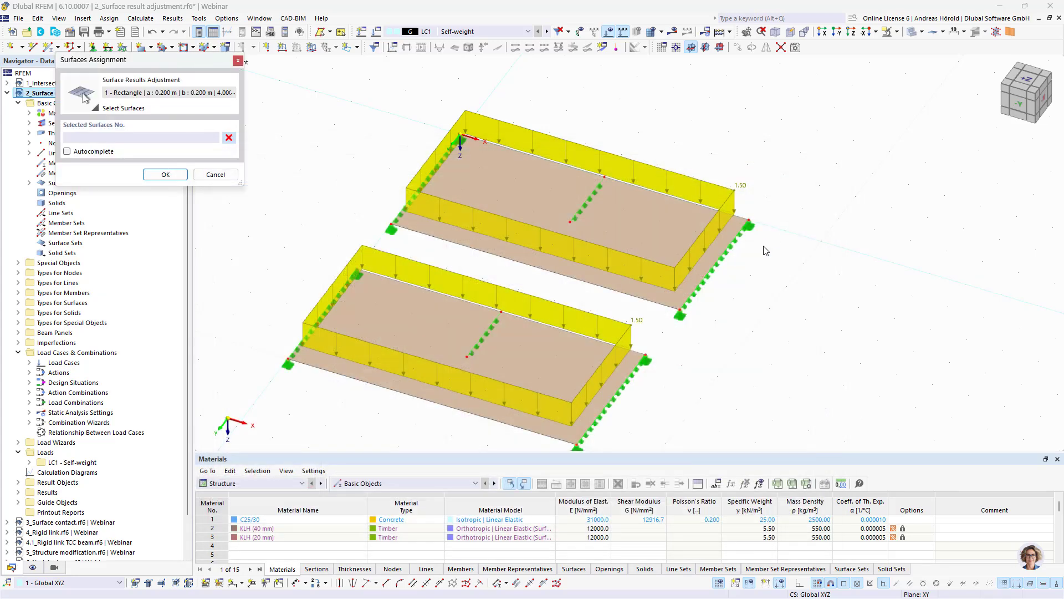
pyautogui.click(591, 345)
pyautogui.click(164, 174)
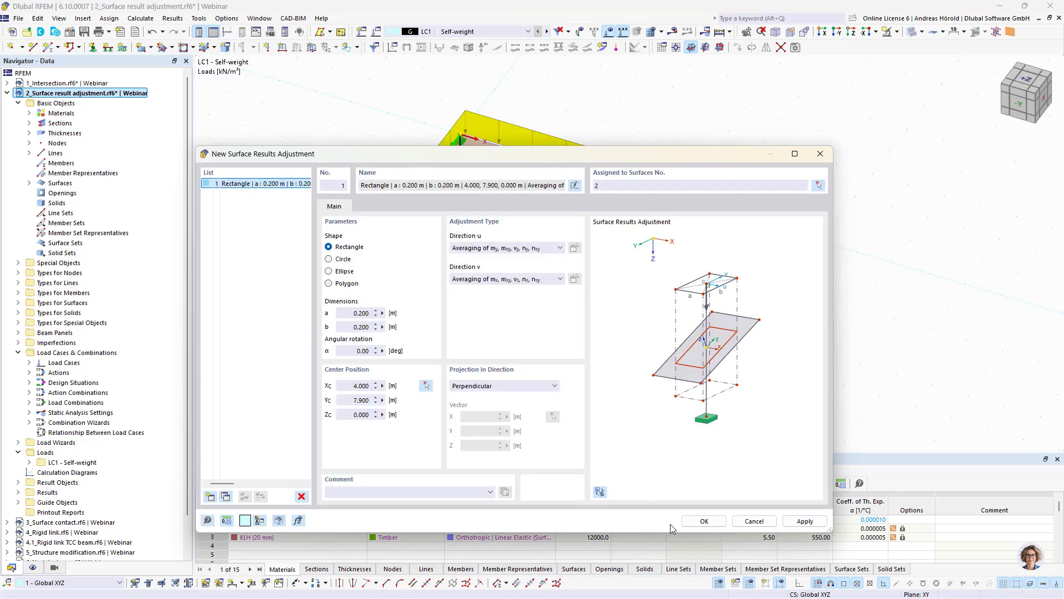
pyautogui.click(704, 521)
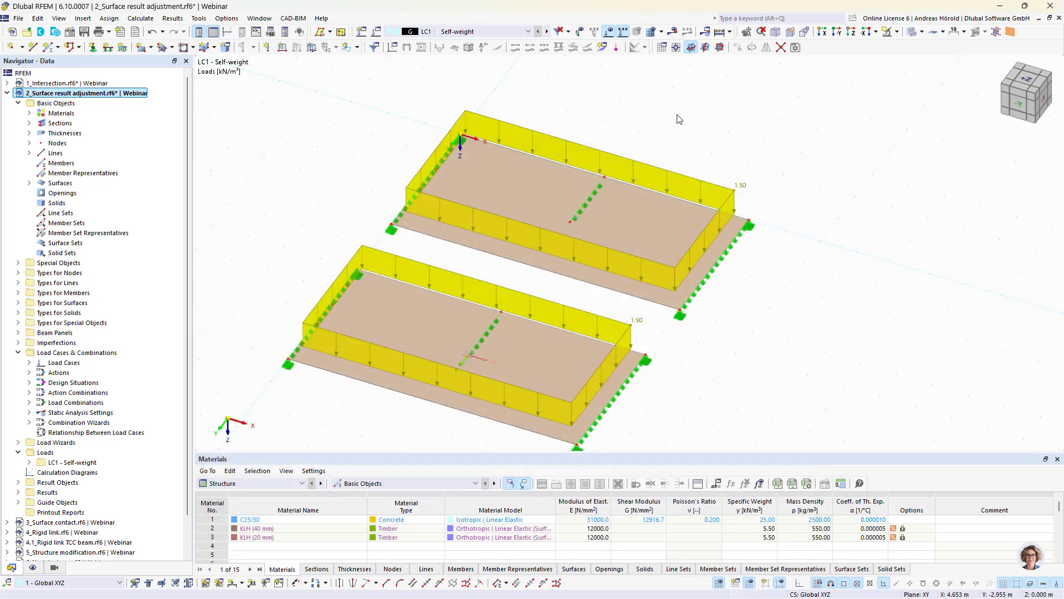
# Calculate and show the results for LC1, and hide the original plate with its supports and load to isolate the copied plate's moments
pyautogui.click(672, 31)
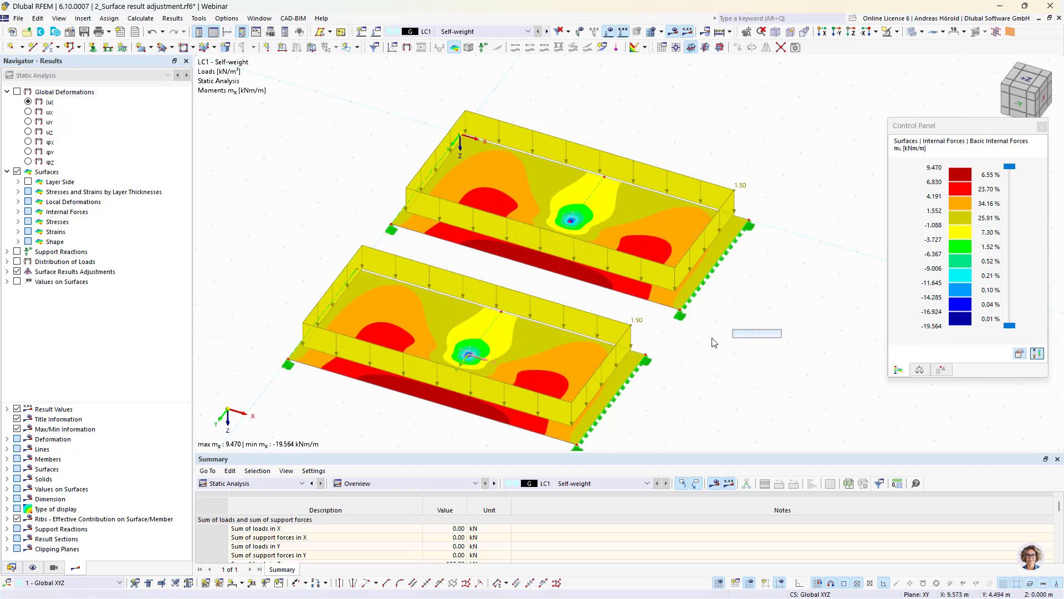
pyautogui.keyDown('ctrl'); pyautogui.moveTo(679, 337); pyautogui.dragTo(670, 391, button='middle'); pyautogui.keyUp('ctrl')
pyautogui.moveTo(515, 408); pyautogui.dragTo(809, 200)
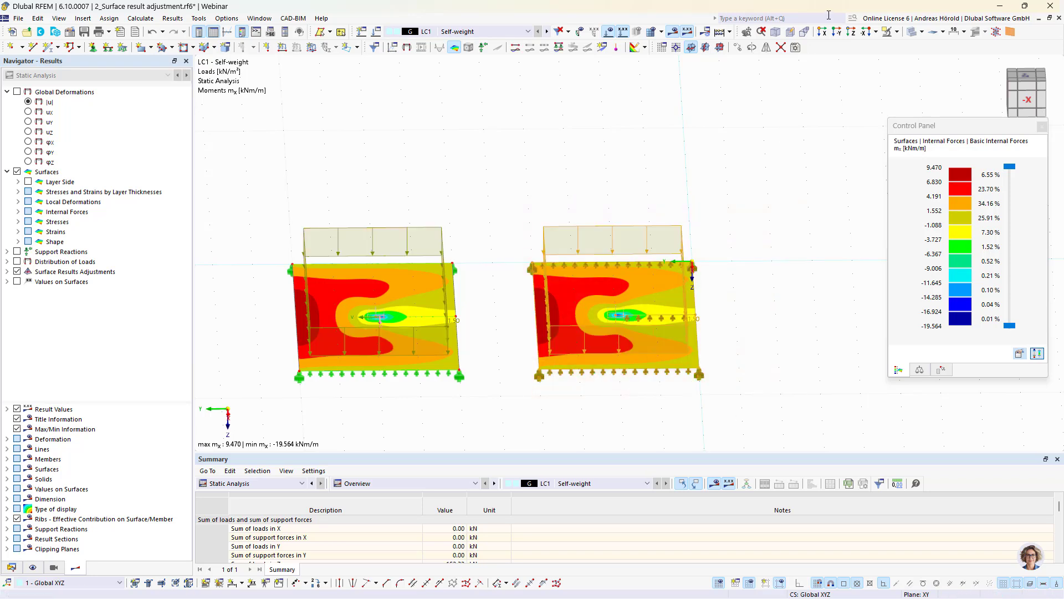
pyautogui.click(897, 32)
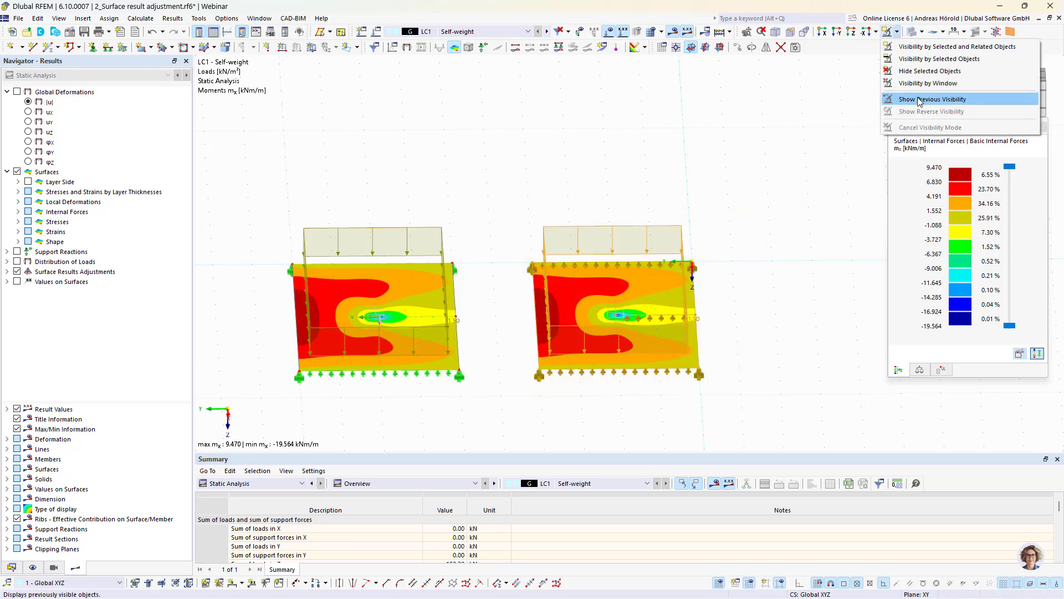
pyautogui.click(917, 70)
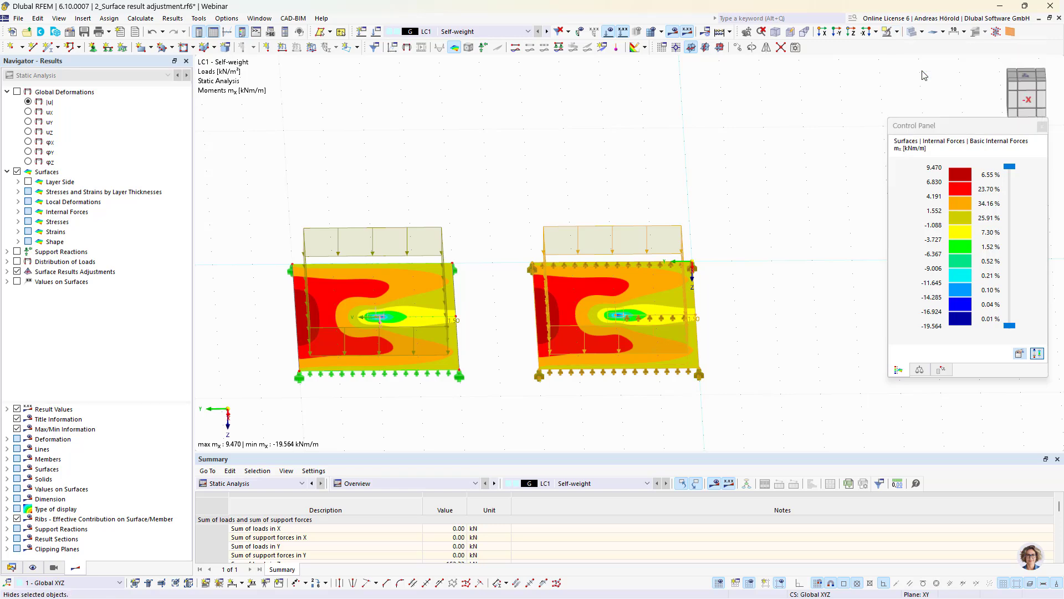
pyautogui.keyDown('ctrl'); pyautogui.moveTo(589, 409); pyautogui.dragTo(745, 451, button='middle'); pyautogui.keyUp('ctrl')
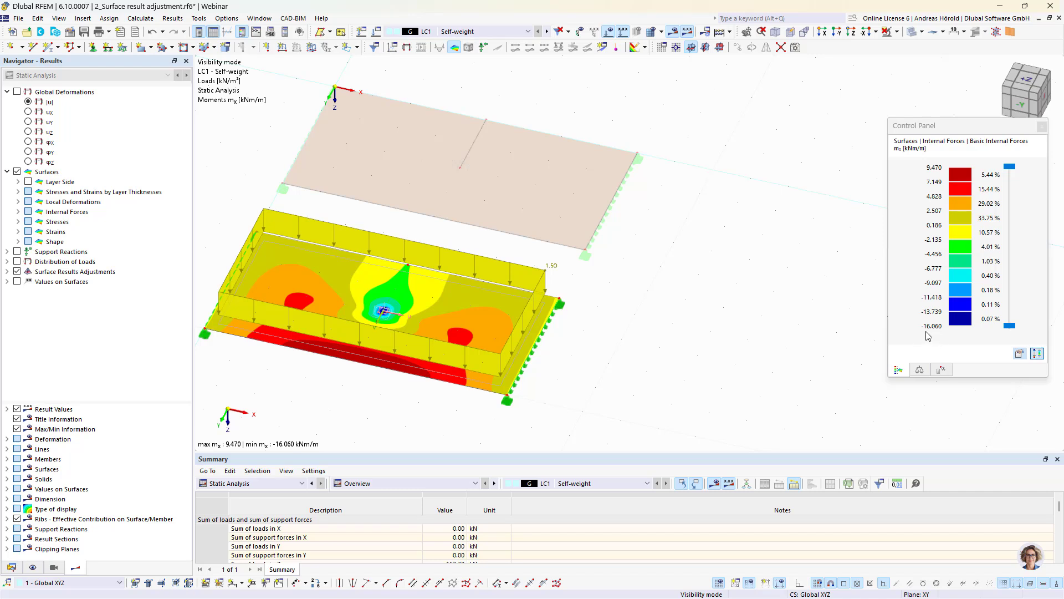
pyautogui.scroll(5, 400, 322)
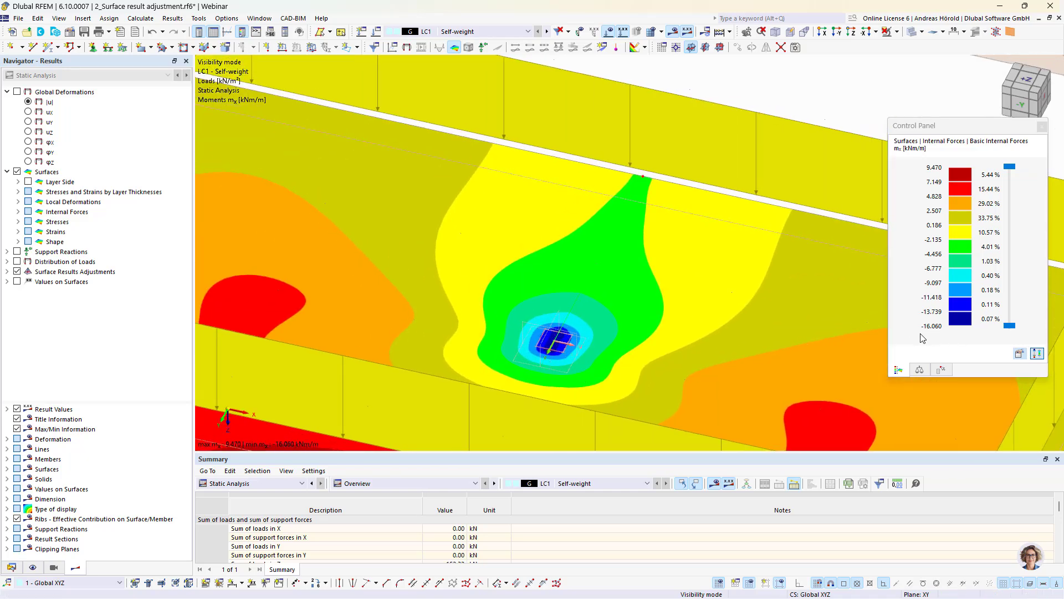
pyautogui.scroll(-6, 612, 353)
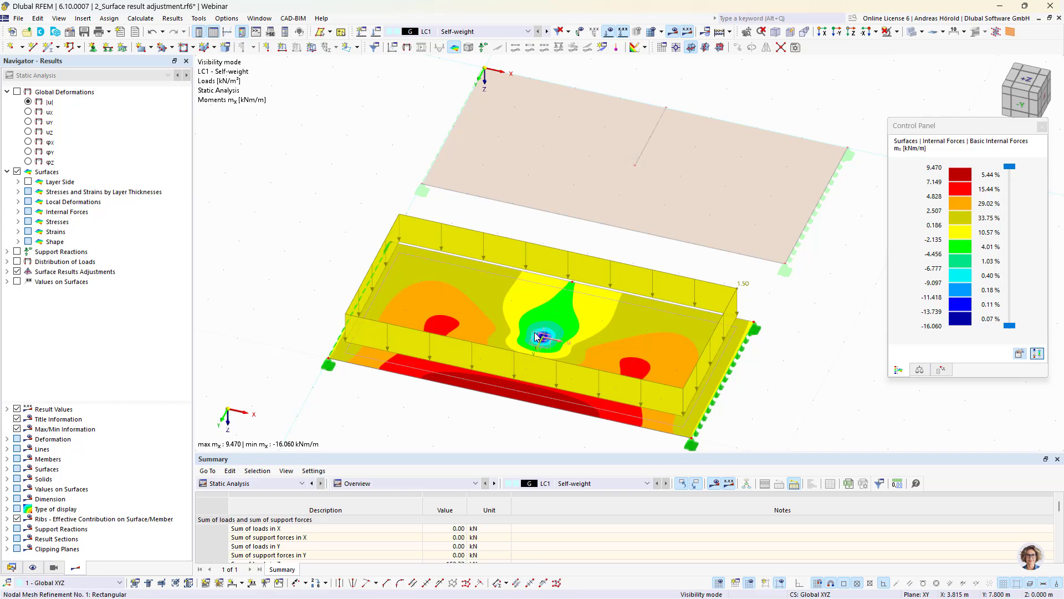
# Reopen the rectangular surface results adjustment for editing and examine the adjustment types offered for directions u and v
pyautogui.click(11, 567)
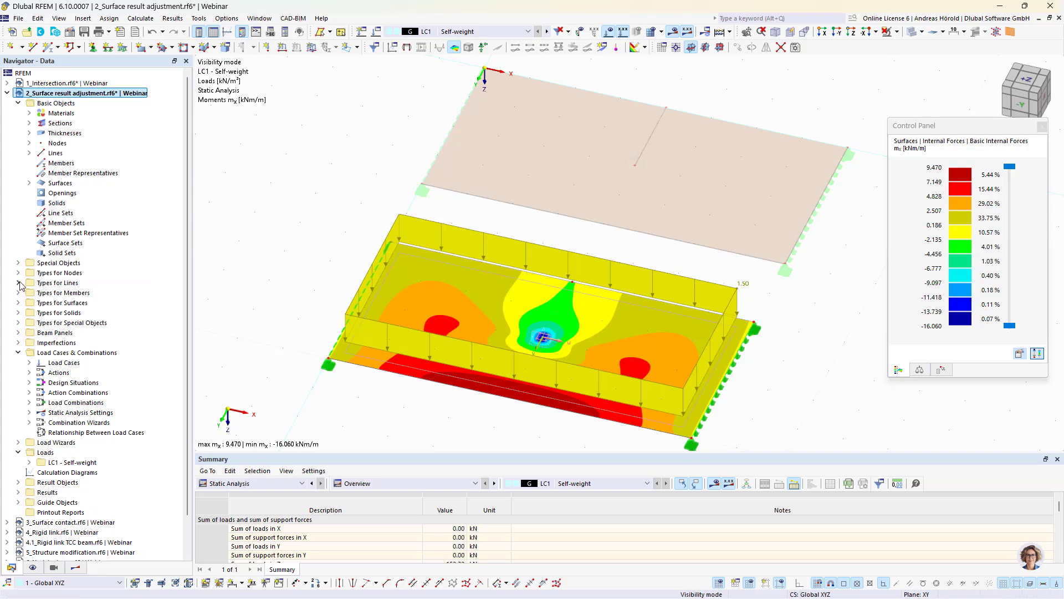
pyautogui.click(18, 262)
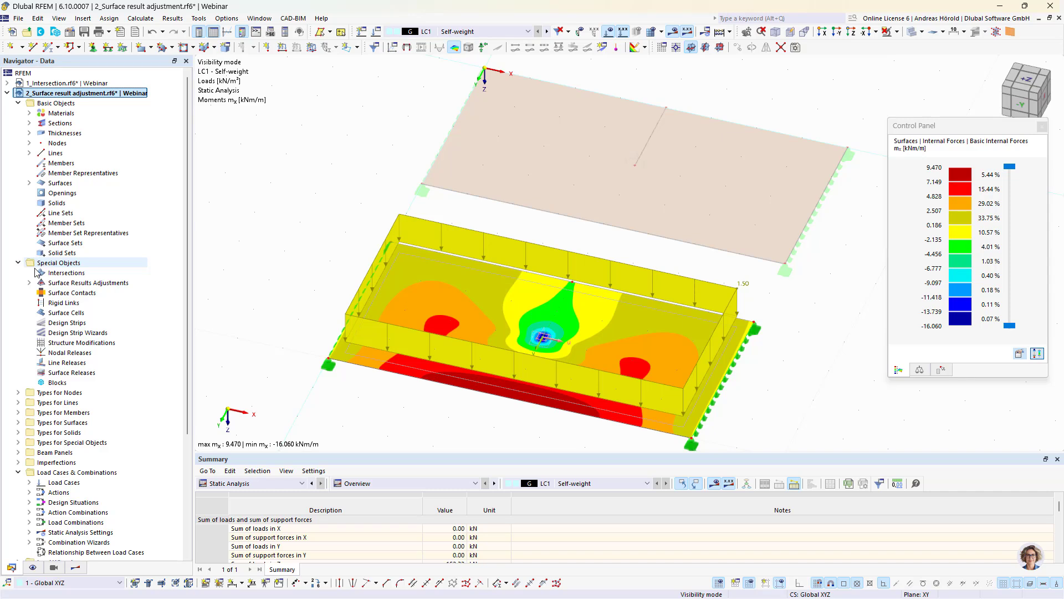
pyautogui.click(30, 282)
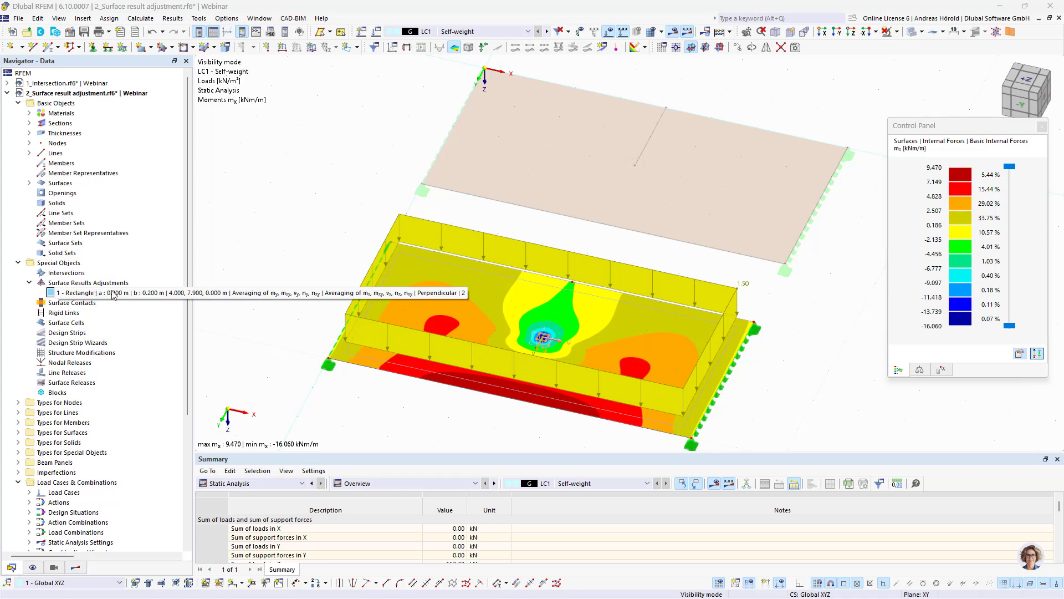
pyautogui.doubleClick(149, 298)
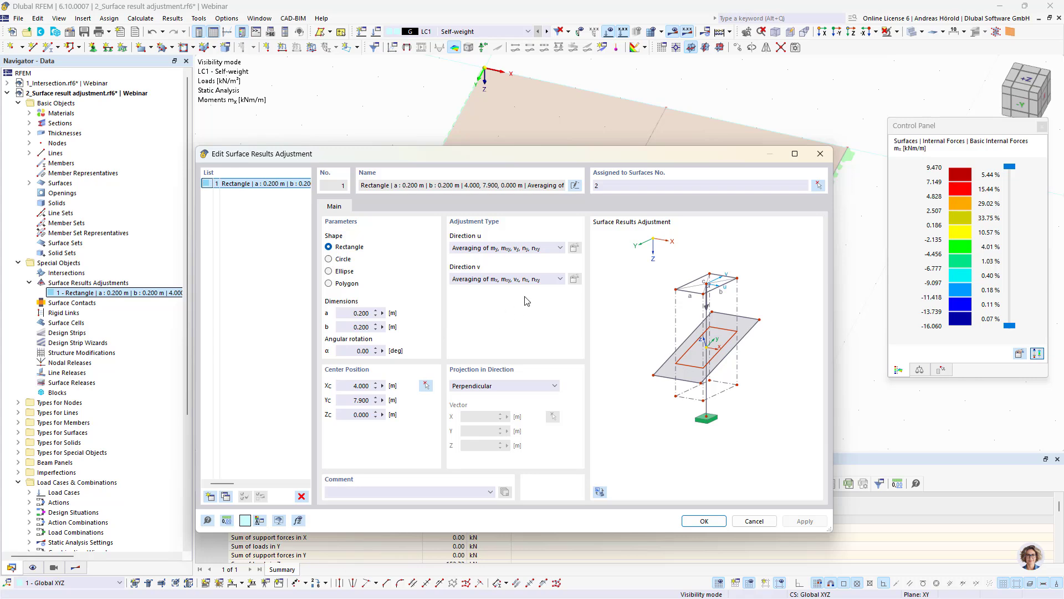
pyautogui.click(561, 248)
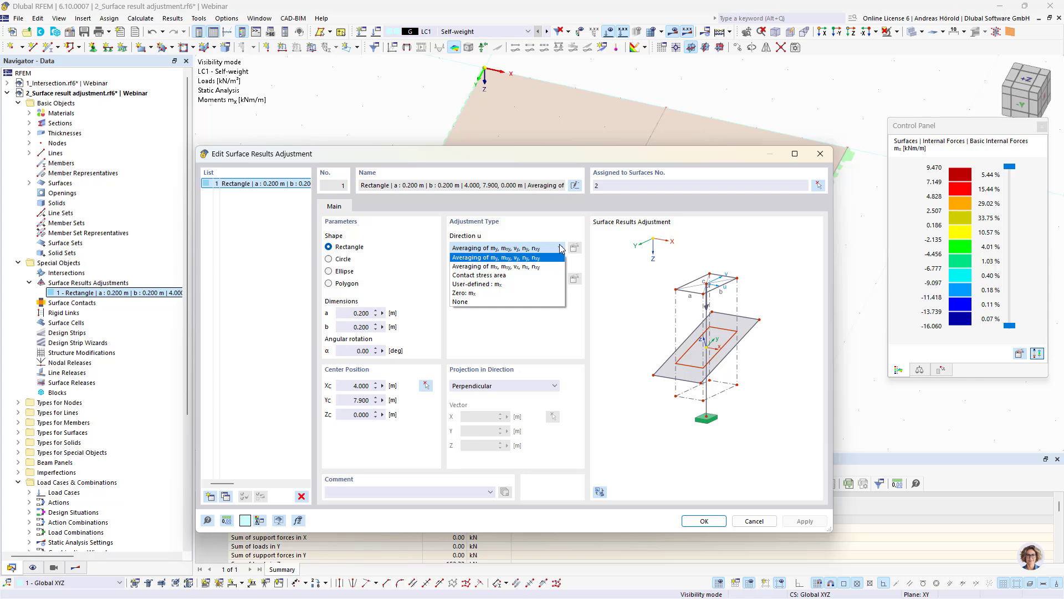
pyautogui.click(561, 249)
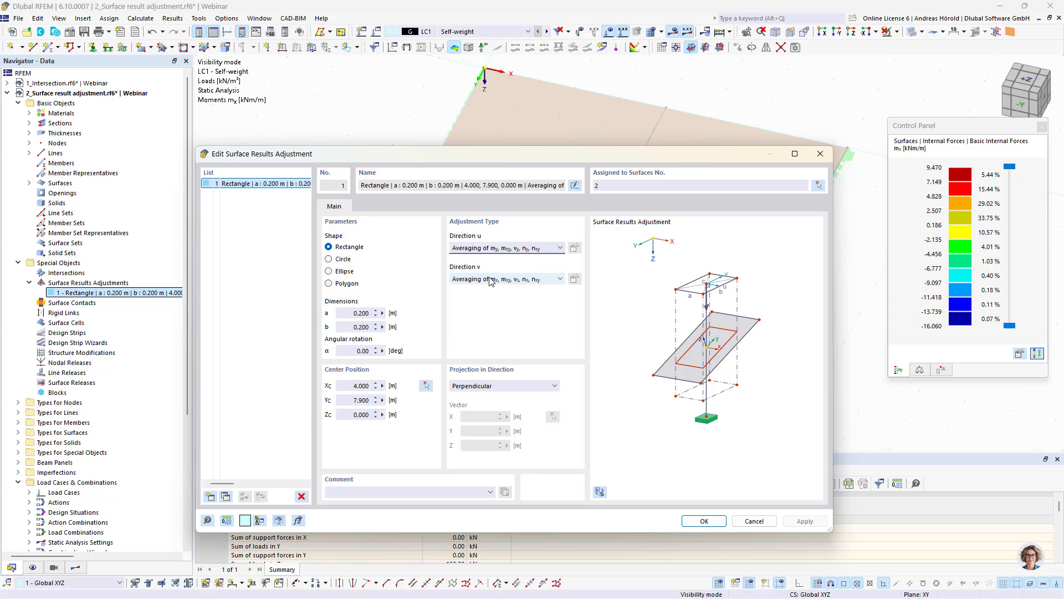
pyautogui.click(548, 281)
pyautogui.click(549, 282)
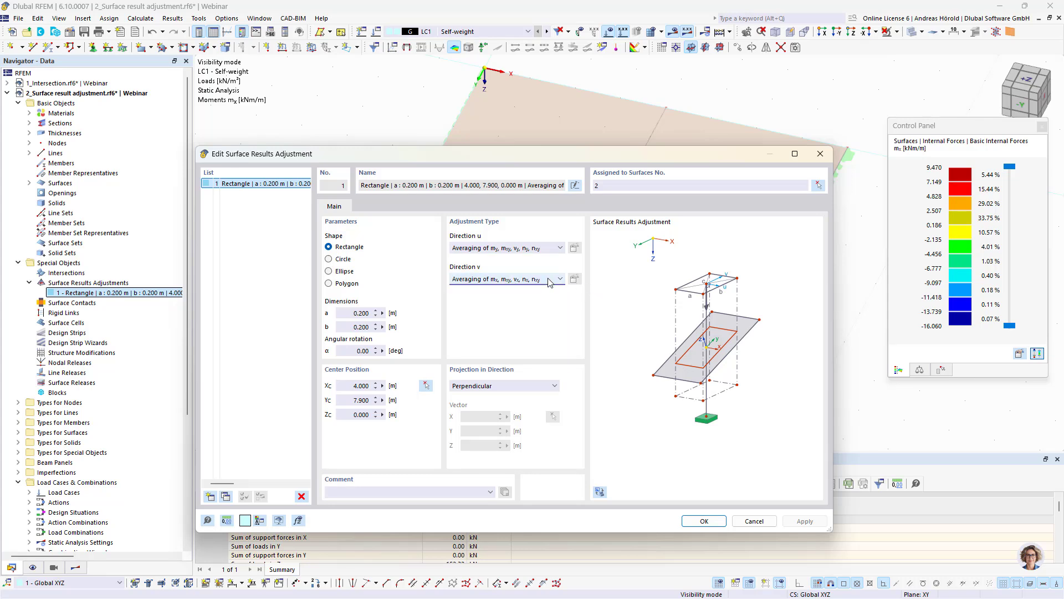
# Try the user-defined adjustment type for direction u, toggle mx, my and mxy in its results selection, and discard that selection
pyautogui.click(559, 248)
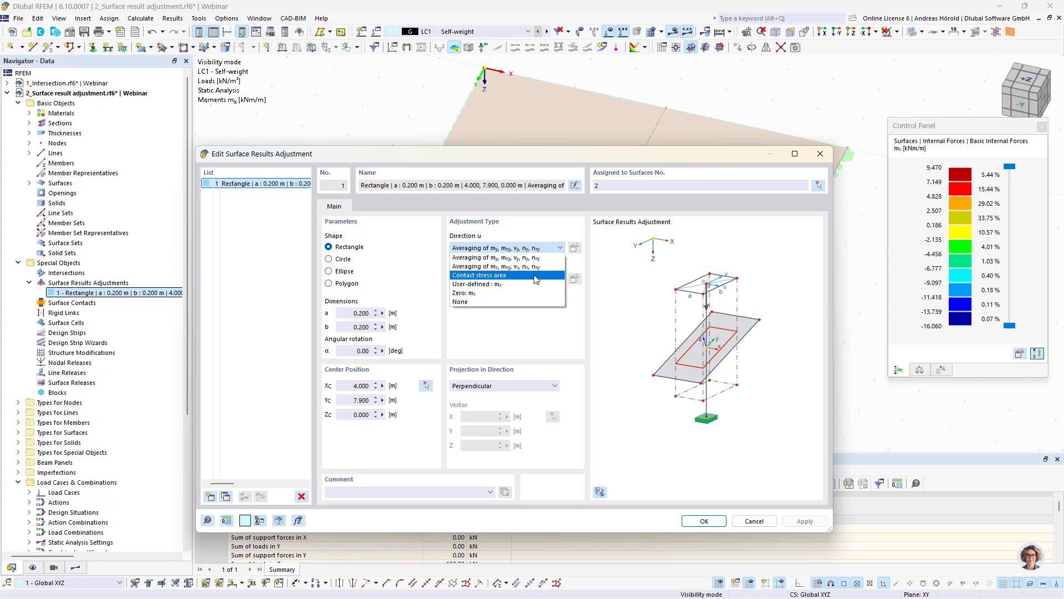
pyautogui.click(505, 285)
pyautogui.click(575, 248)
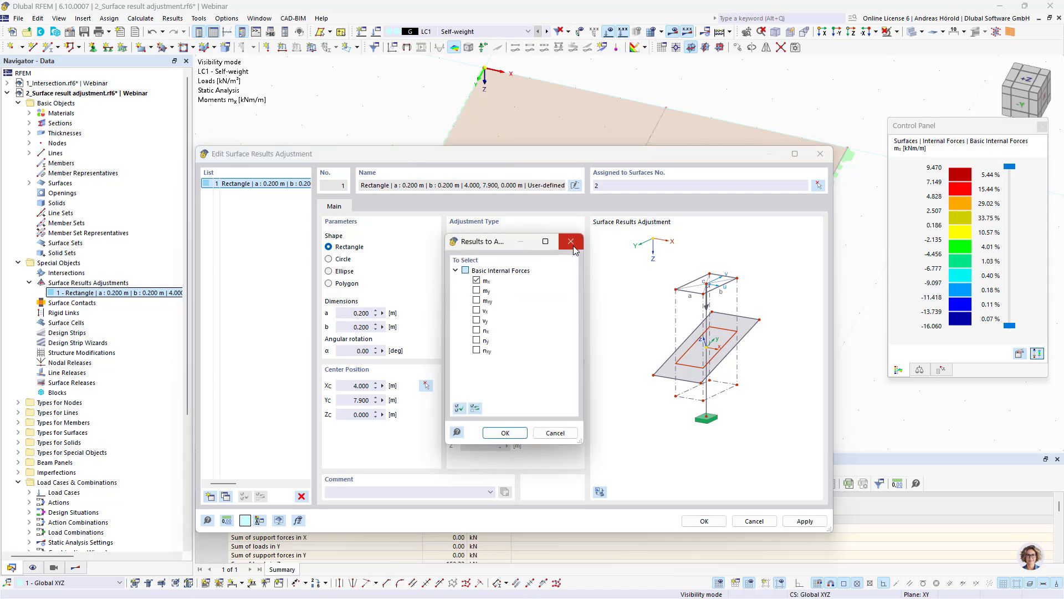
pyautogui.click(476, 290)
pyautogui.click(476, 290)
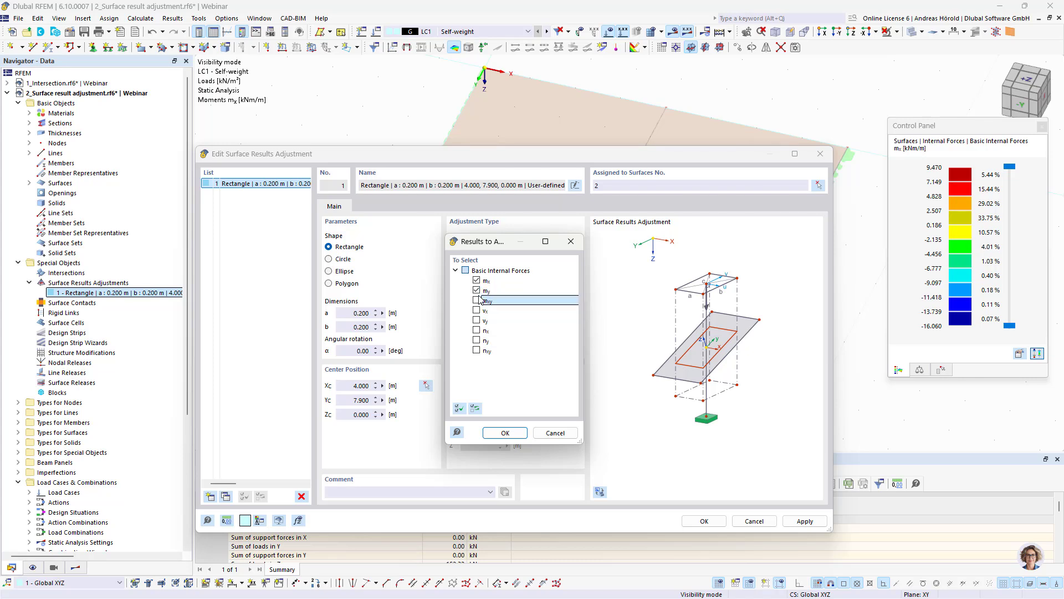
pyautogui.click(476, 299)
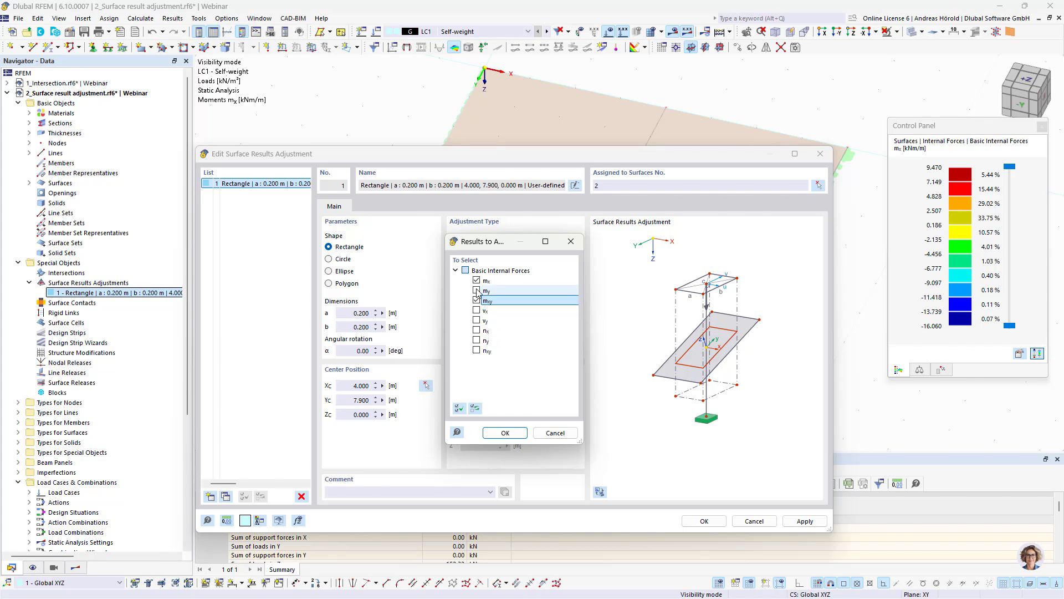
pyautogui.click(476, 280)
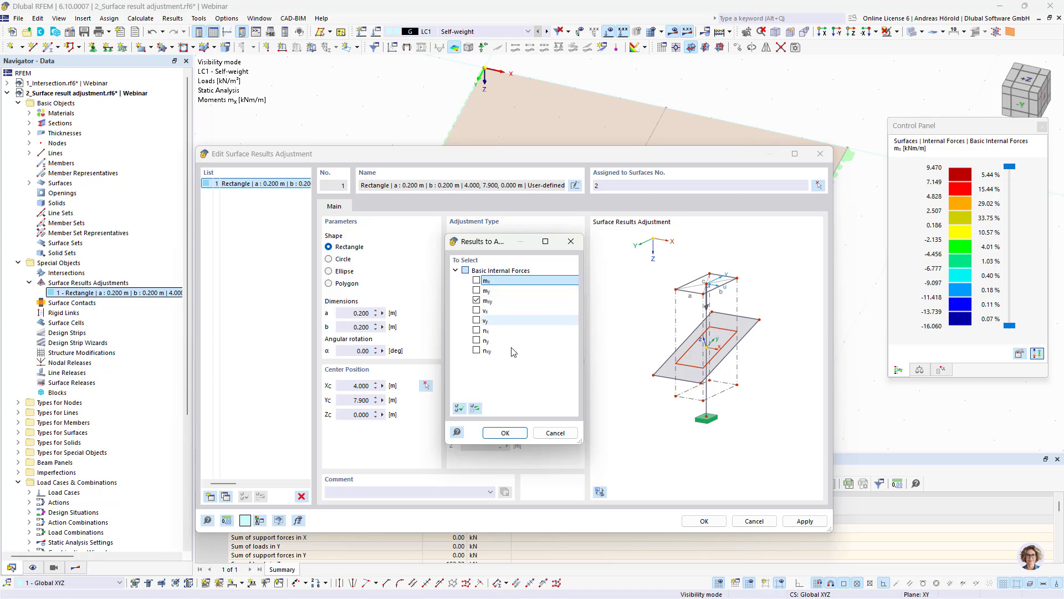
pyautogui.click(555, 431)
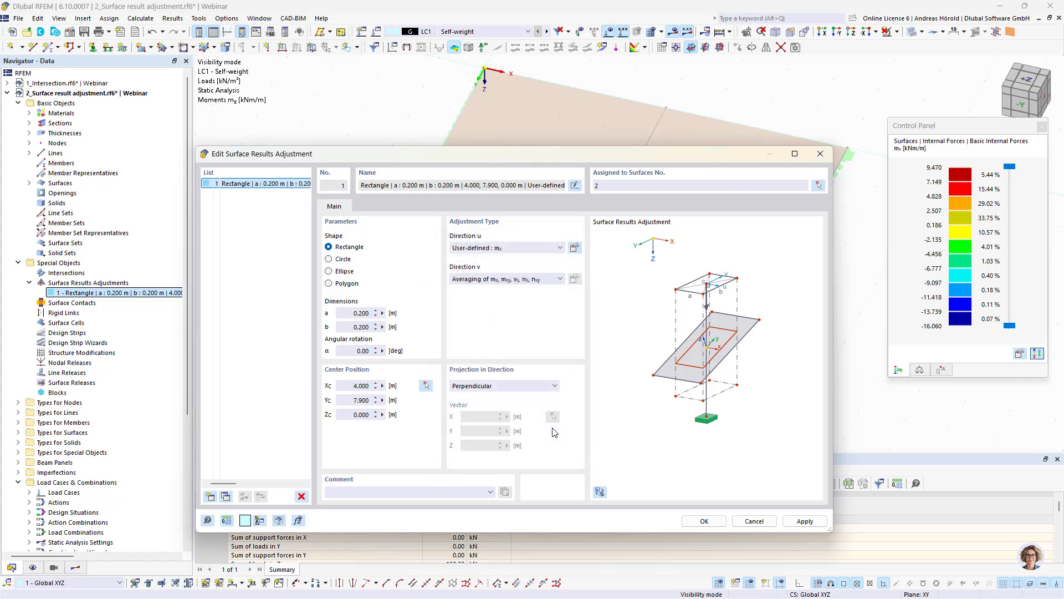
# Try the Zero adjustment type for direction u, add my and mxy to its results selection, and discard that selection
pyautogui.click(558, 250)
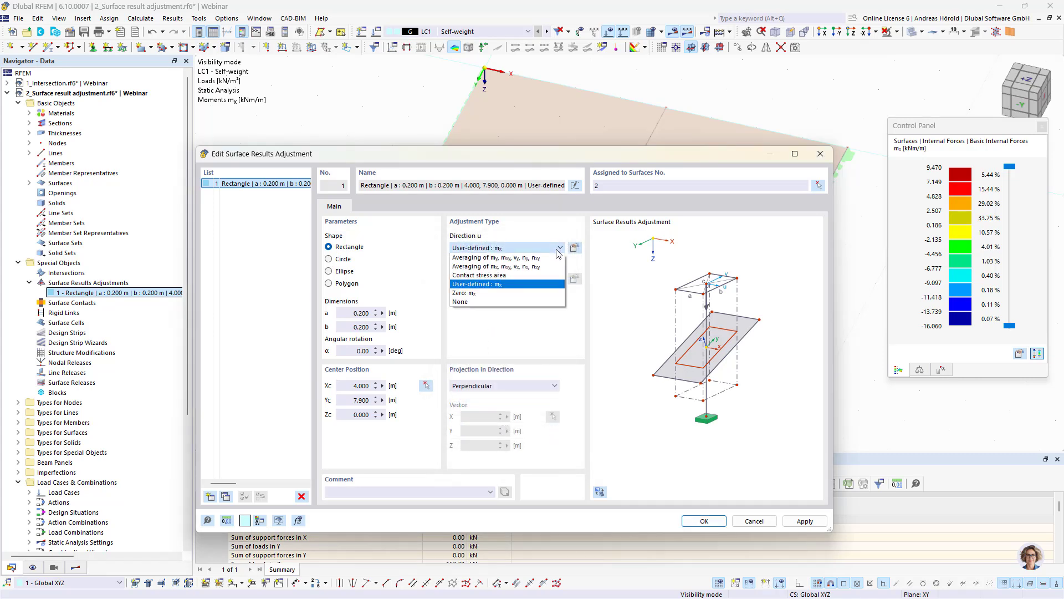
pyautogui.click(537, 292)
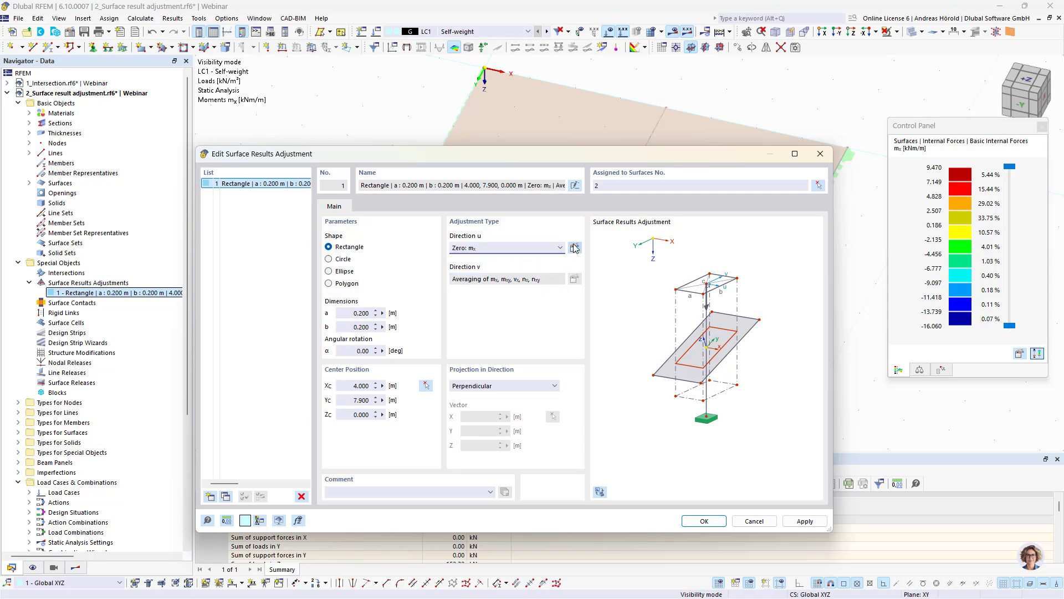
pyautogui.click(574, 247)
pyautogui.click(476, 290)
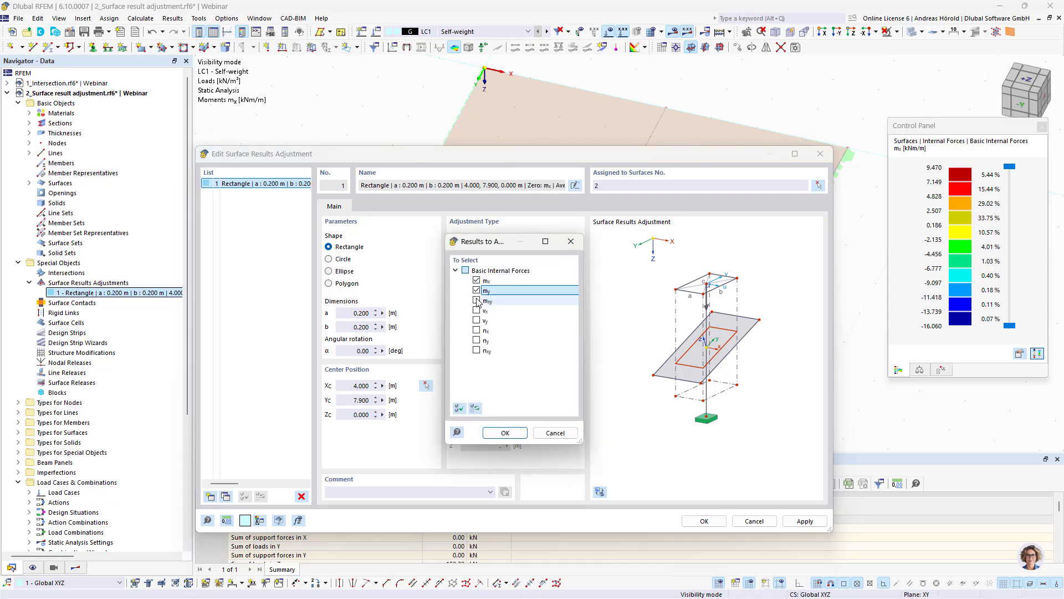
pyautogui.click(477, 300)
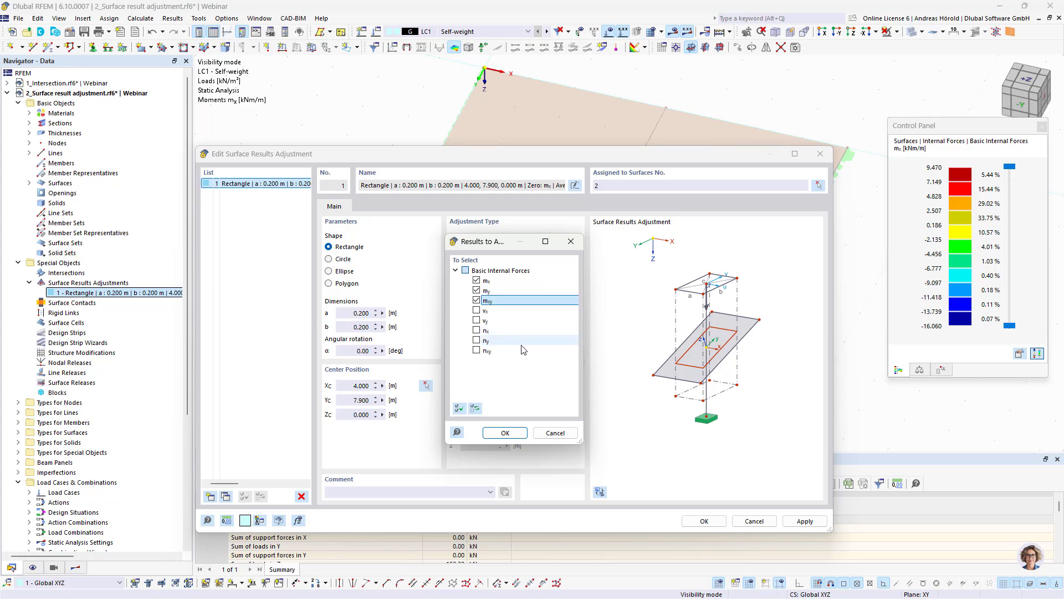
pyautogui.click(556, 433)
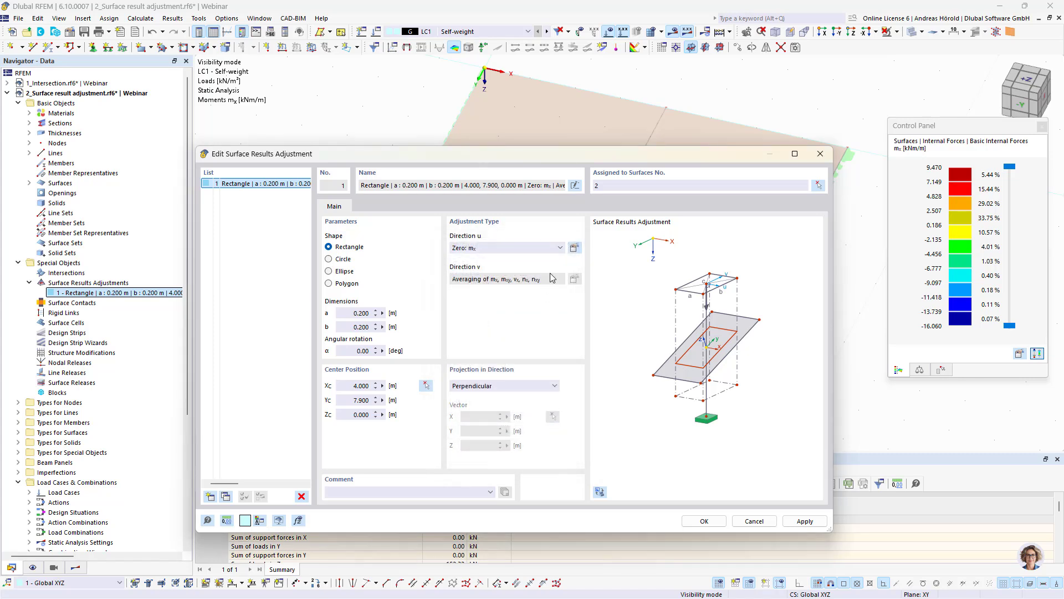
# Try None for direction u, return it to averaging of my, mxy, vy, ny, nxy, and cancel editing the adjustment
pyautogui.click(560, 249)
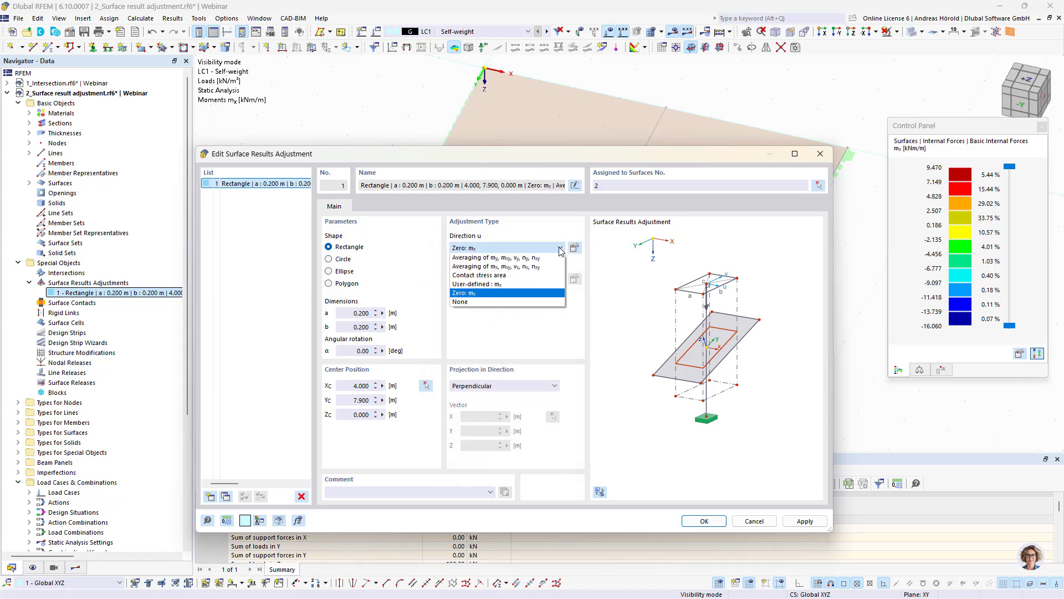
pyautogui.click(538, 305)
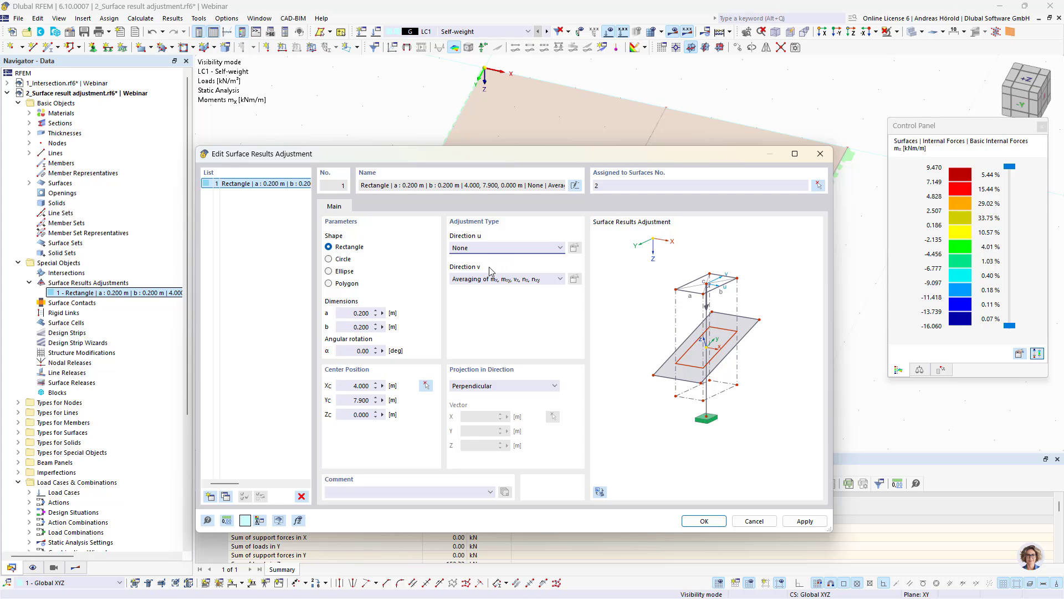
pyautogui.click(556, 250)
pyautogui.click(541, 258)
pyautogui.click(754, 522)
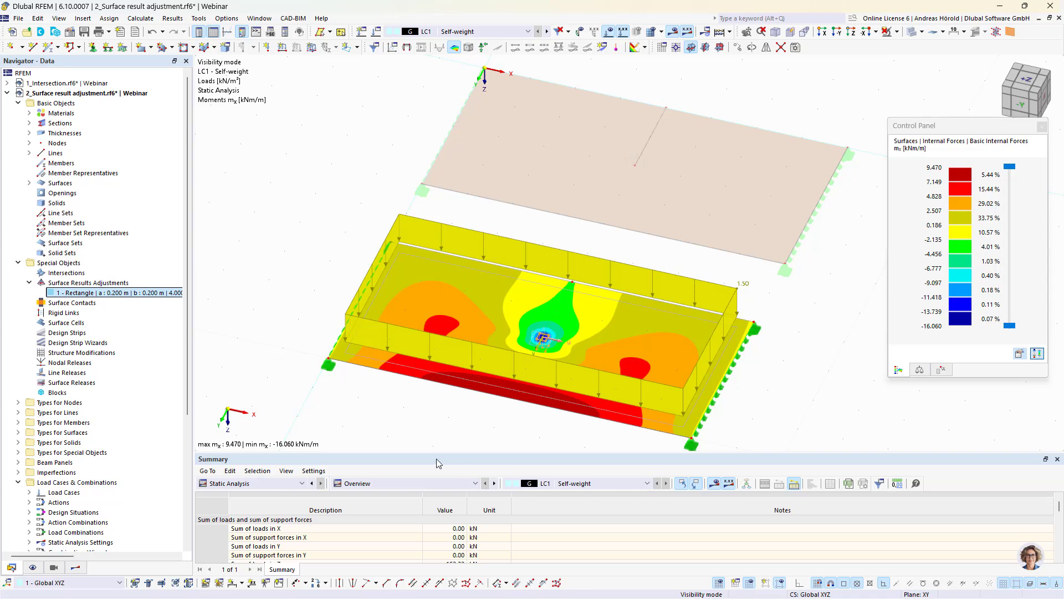
# Switch to the 3_Surface contact.rf6 model and select the steel beam
pyautogui.click(7, 92)
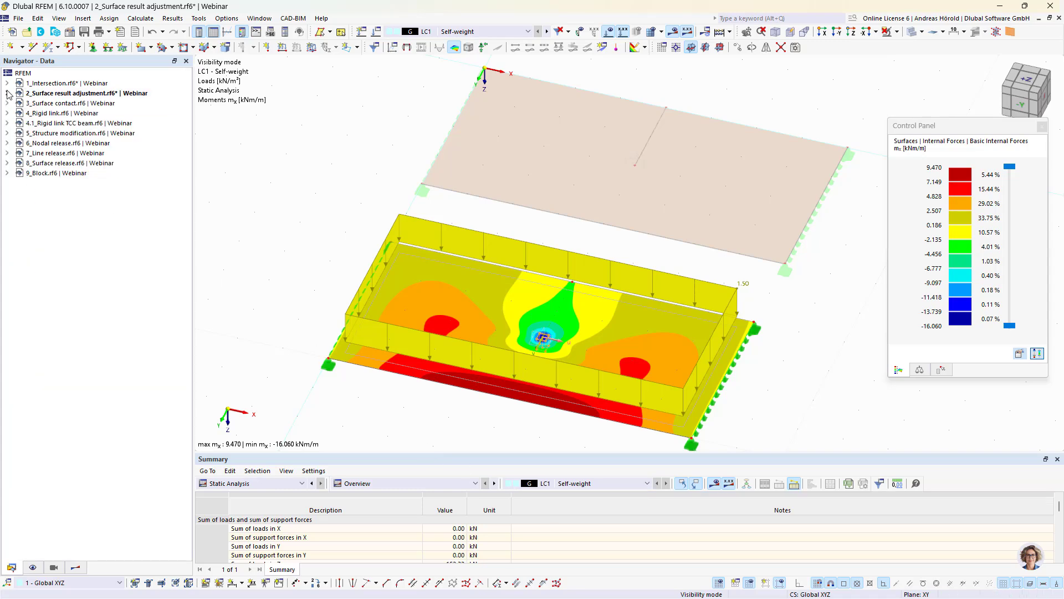
pyautogui.click(80, 104)
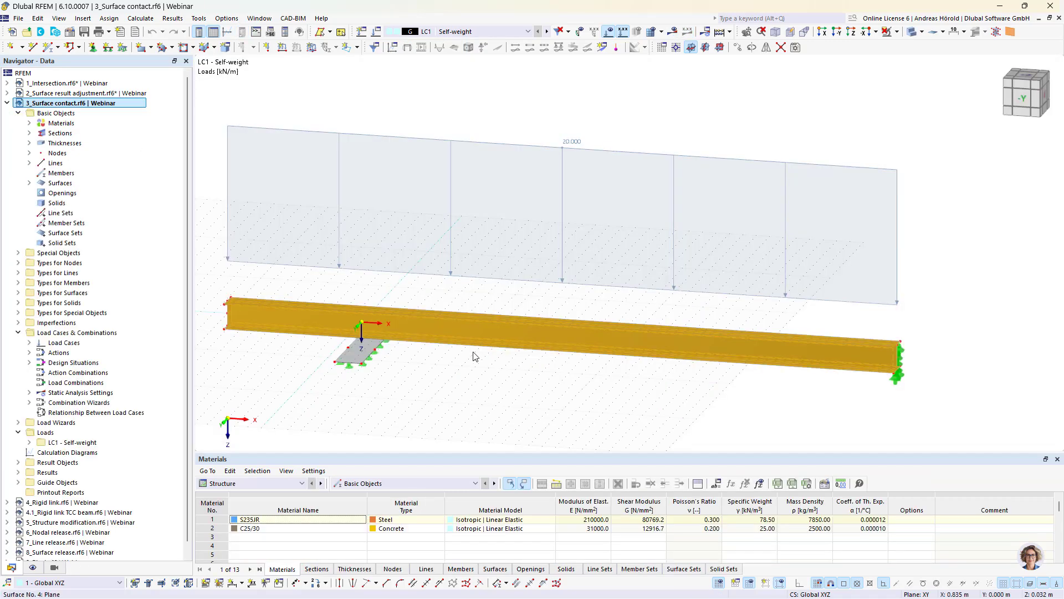
pyautogui.click(506, 371)
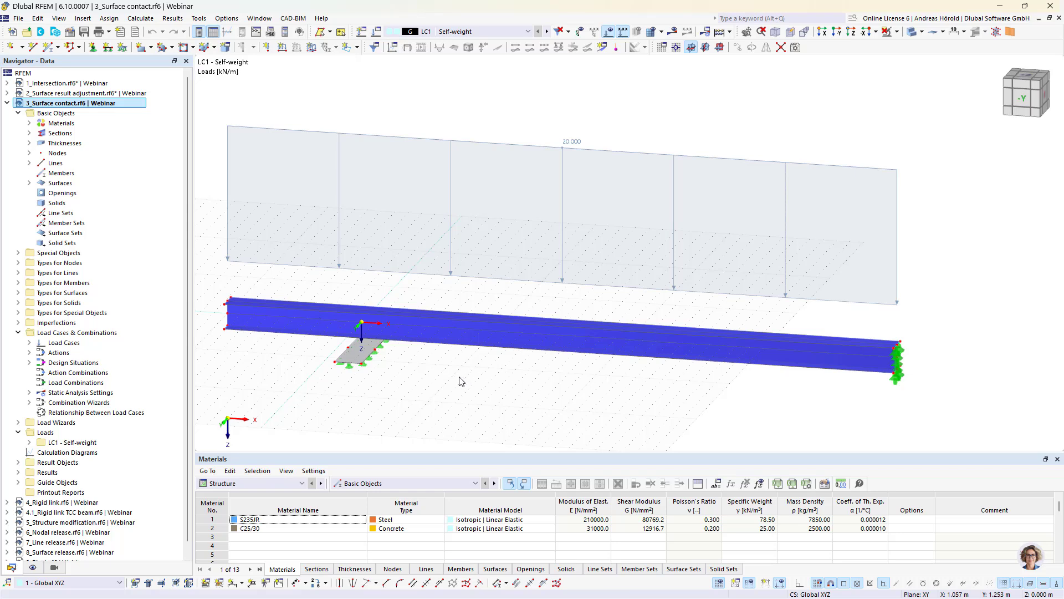
# Set the solid-model rendering of surfaces to Filled incl. Thickness for the beam and its supporting plate
pyautogui.keyDown('ctrl'); pyautogui.moveTo(464, 380); pyautogui.dragTo(451, 328, button='middle'); pyautogui.keyUp('ctrl')
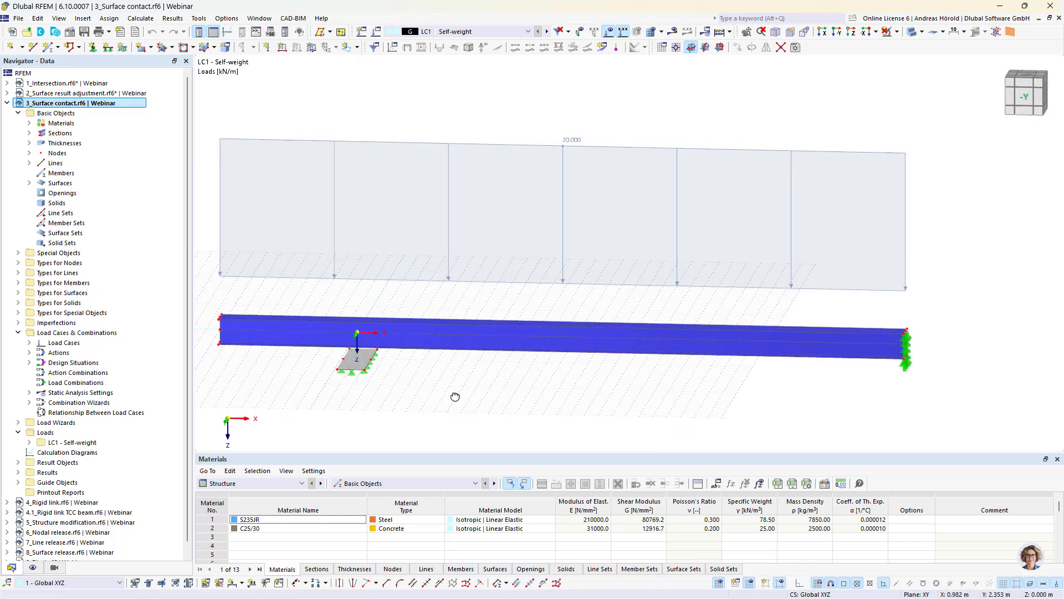
pyautogui.scroll(3, 501, 338)
pyautogui.scroll(1, 501, 339)
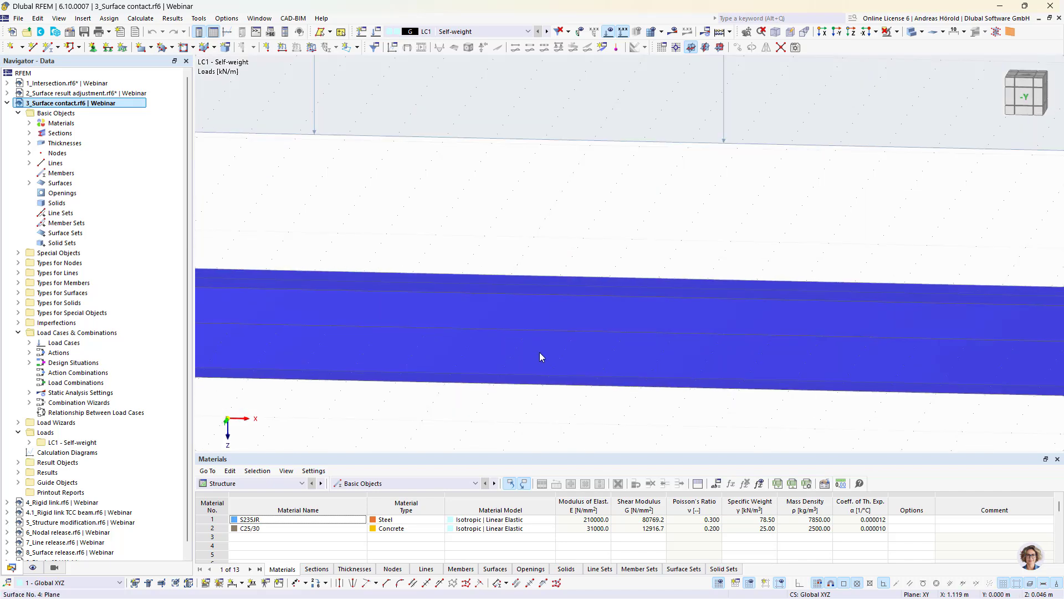
pyautogui.scroll(1, 512, 370)
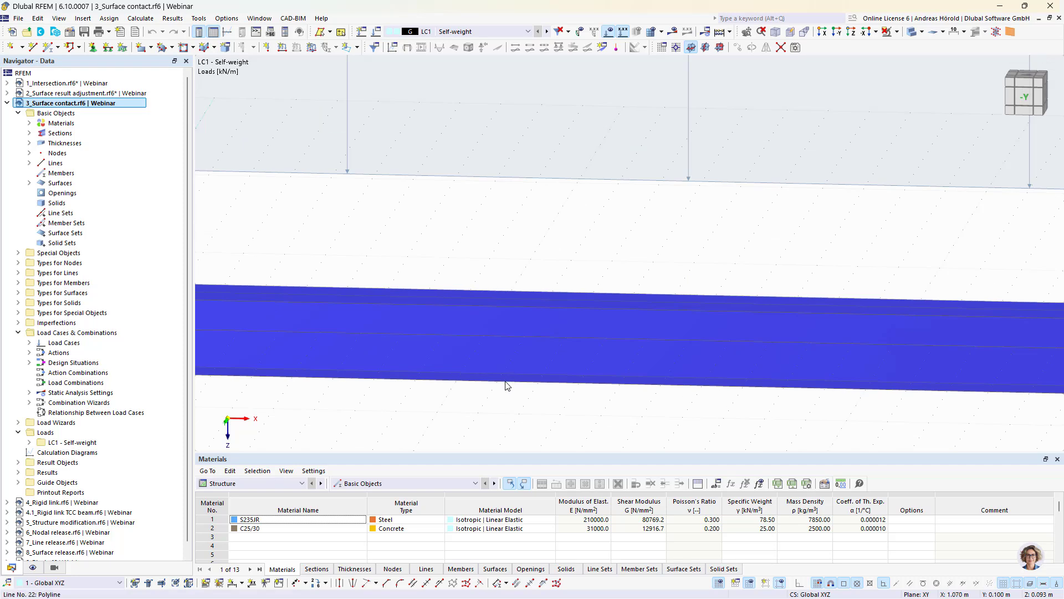
pyautogui.scroll(-3, 433, 423)
pyautogui.moveTo(410, 417); pyautogui.dragTo(584, 386, button='middle')
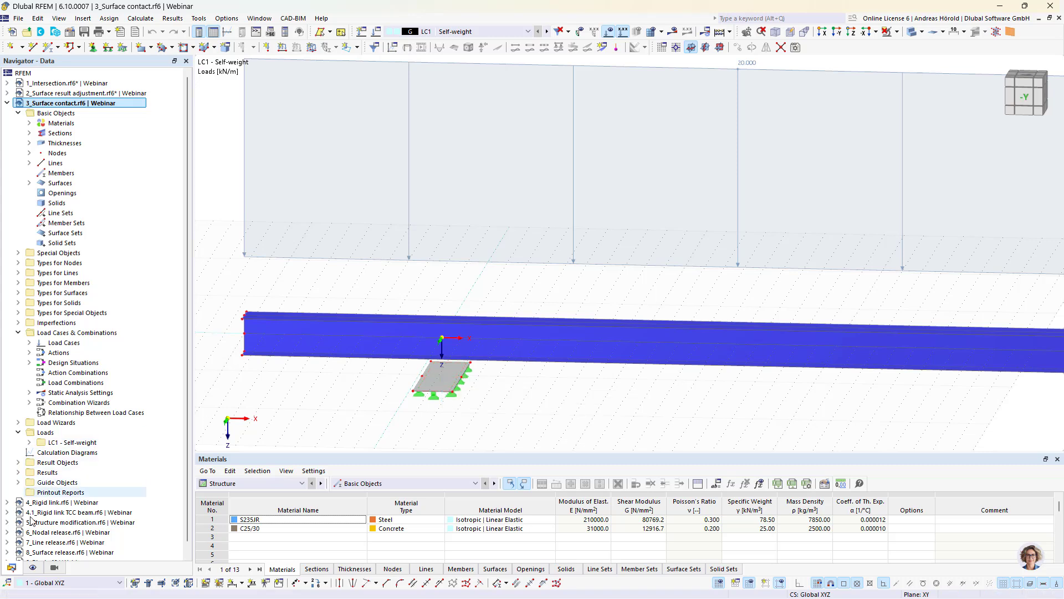
pyautogui.click(33, 567)
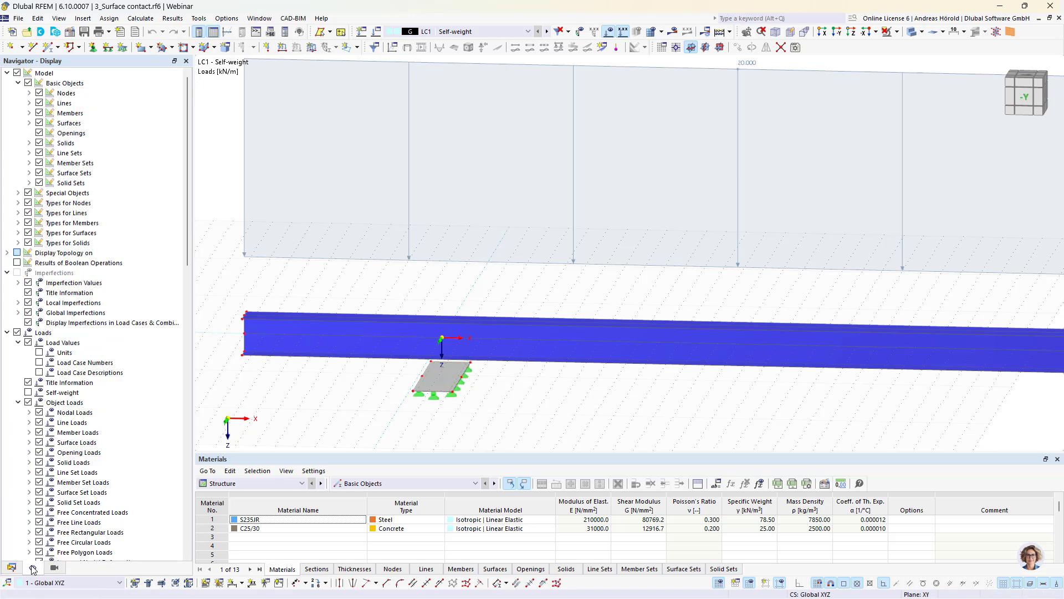
pyautogui.scroll(-15, 47, 516)
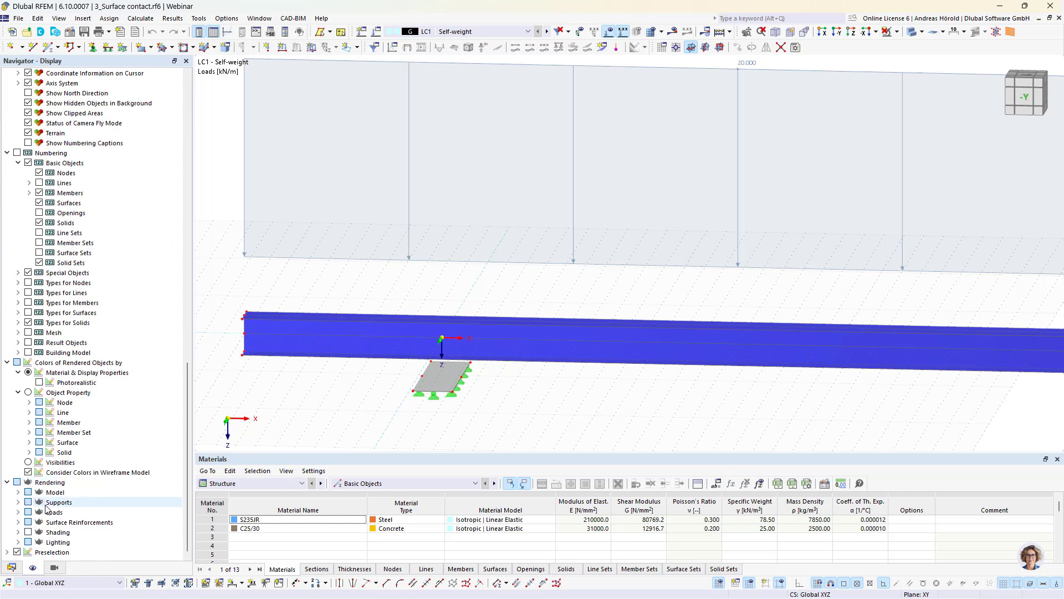
pyautogui.click(18, 492)
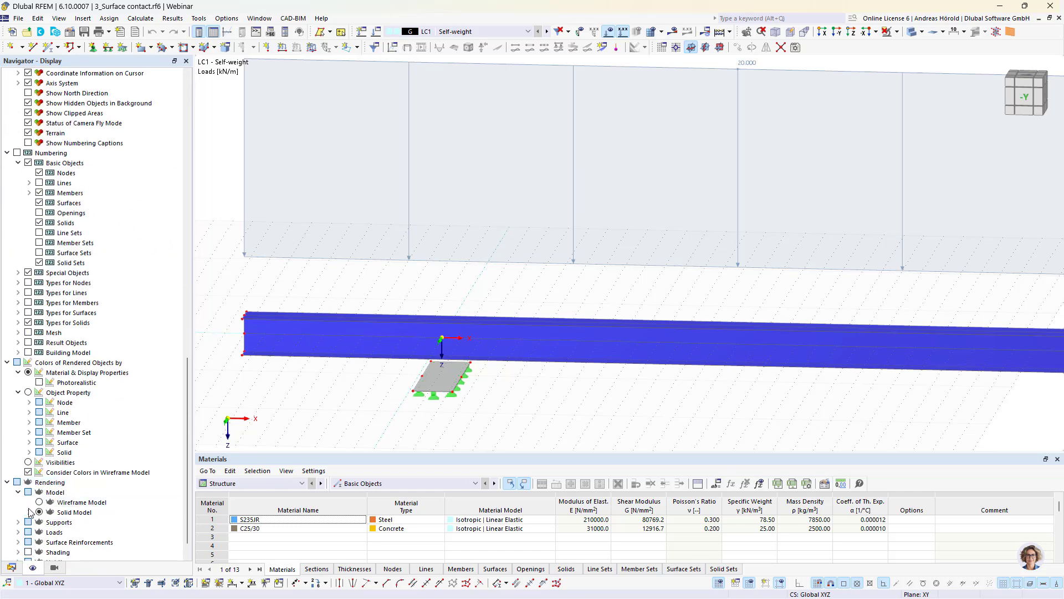
pyautogui.click(29, 511)
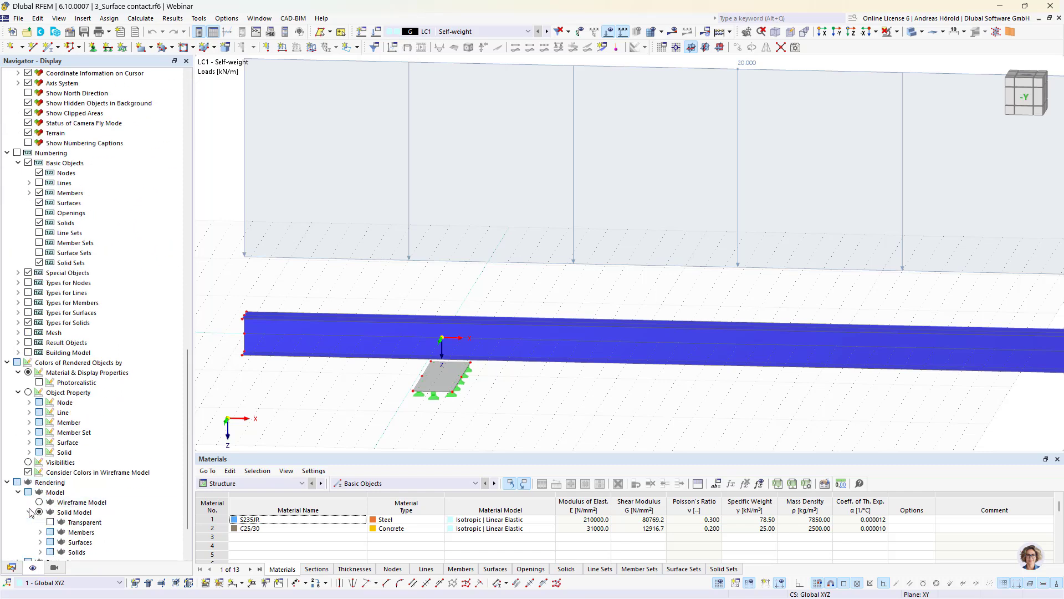
pyautogui.click(40, 542)
pyautogui.scroll(-3, 55, 499)
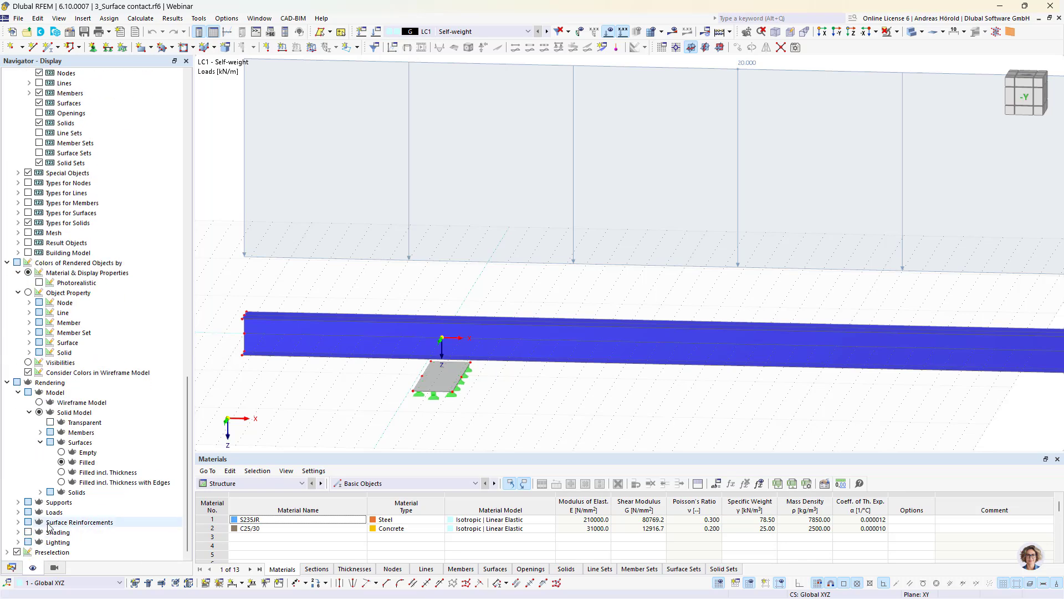
pyautogui.click(61, 472)
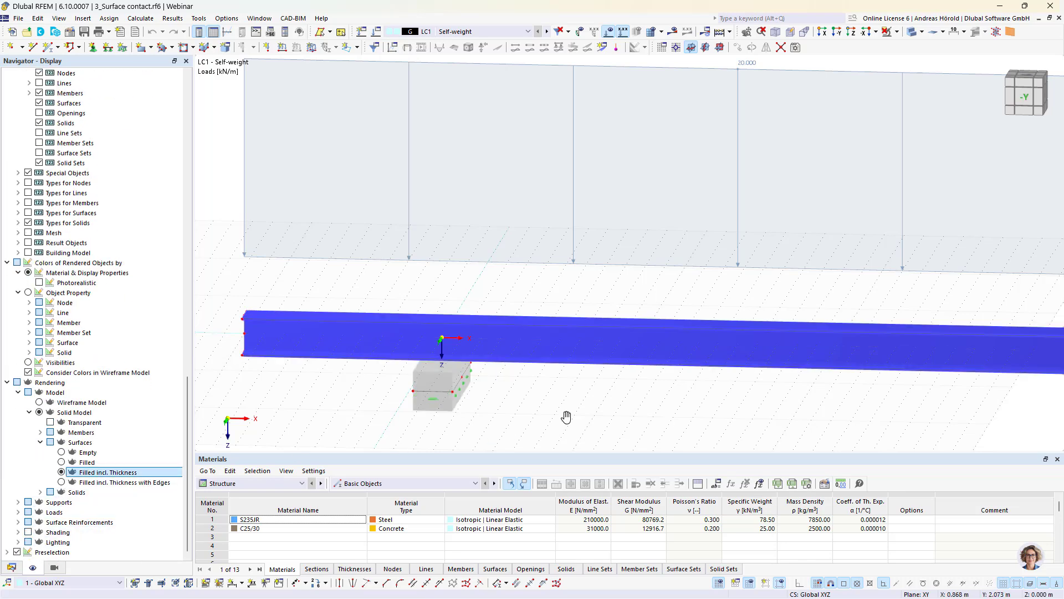
pyautogui.moveTo(565, 423)
pyautogui.mouseDown(button='middle')
pyautogui.moveTo(589, 396)
pyautogui.moveTo(572, 408)
pyautogui.mouseUp(button='middle')
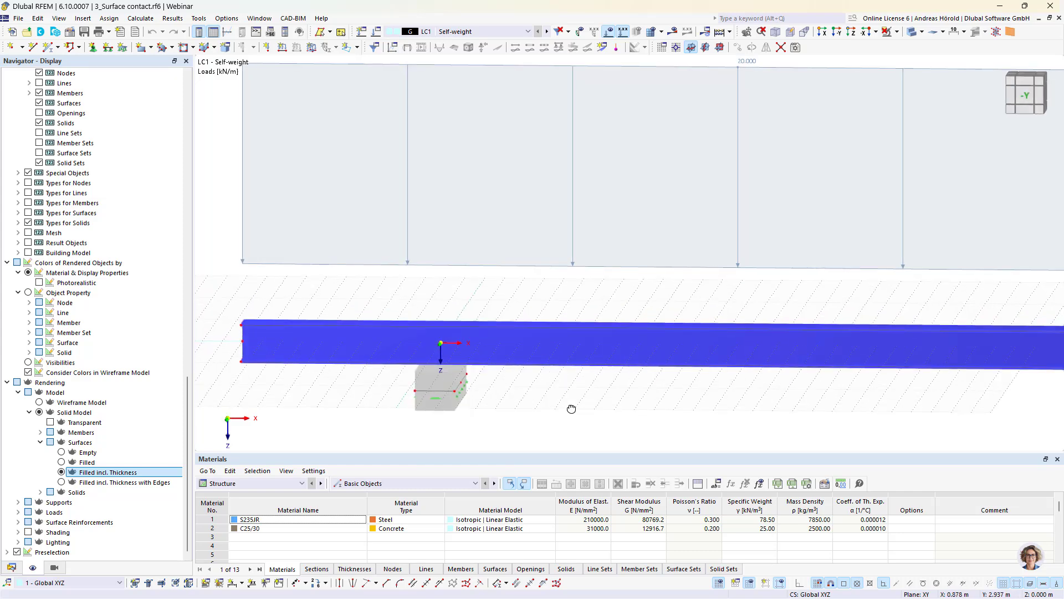
# Set the surface rendering to Filled and start a new surface contact under the special objects
pyautogui.click(64, 461)
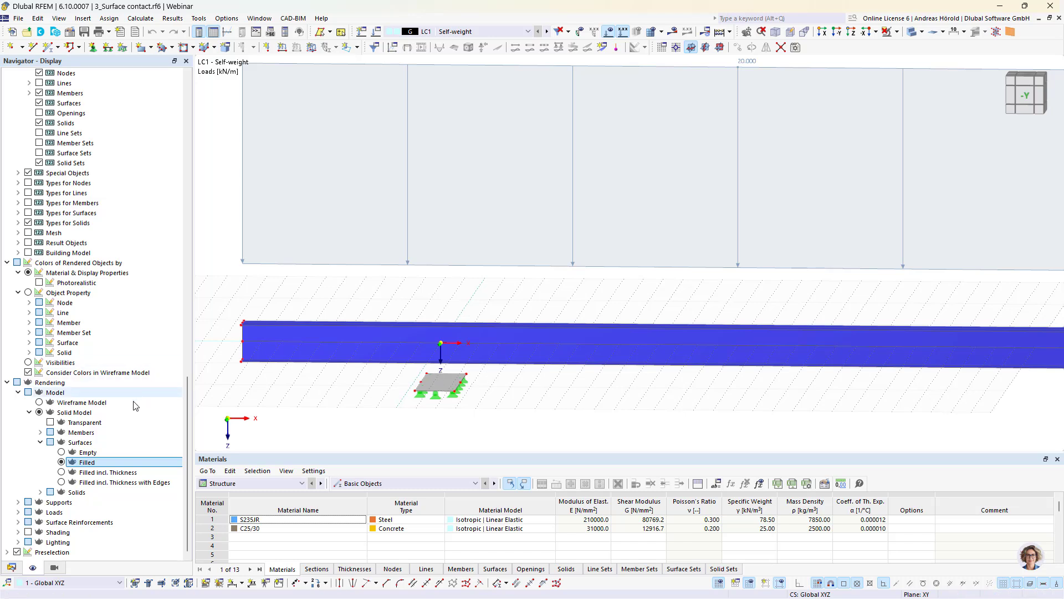
pyautogui.click(12, 568)
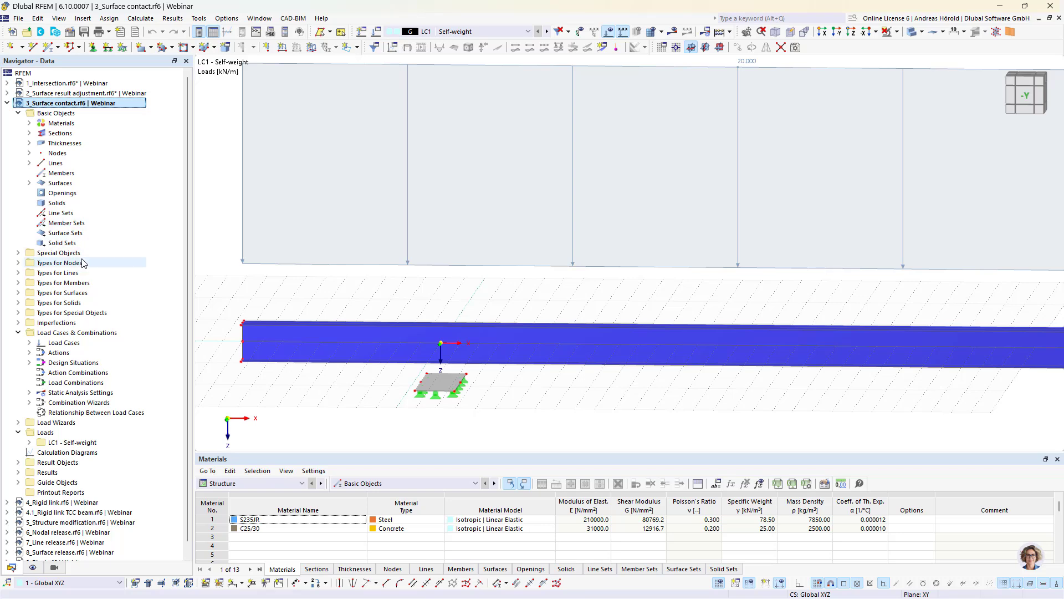
pyautogui.click(17, 253)
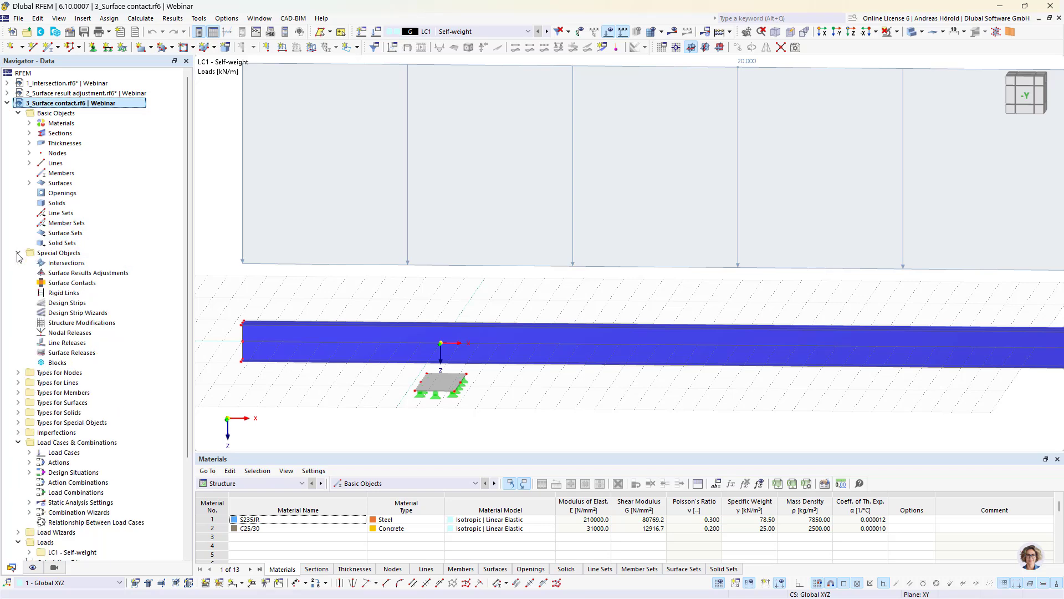
pyautogui.click(70, 283)
pyautogui.rightClick(70, 285)
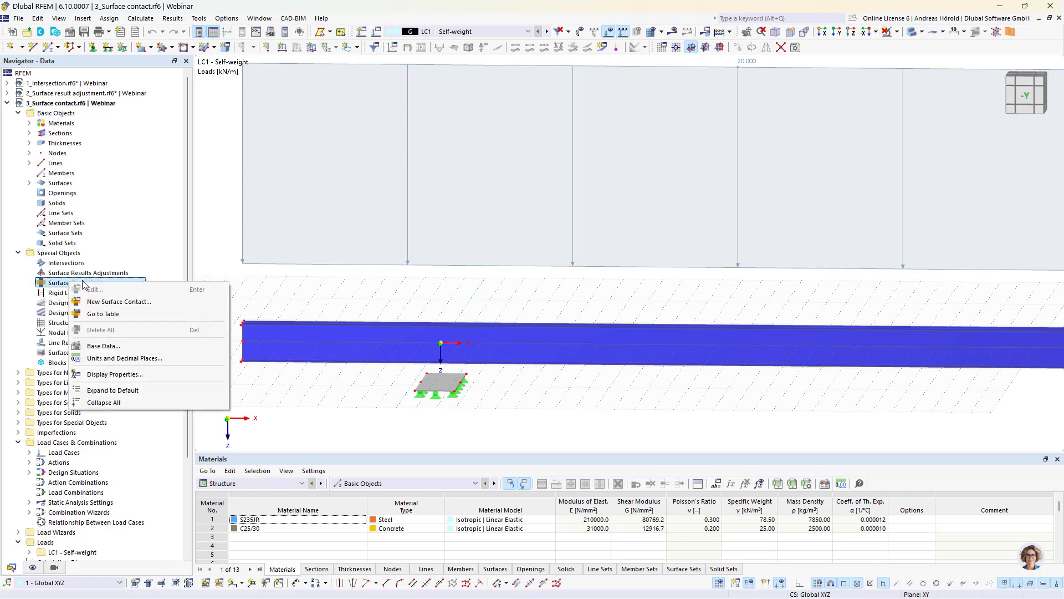
pyautogui.click(151, 303)
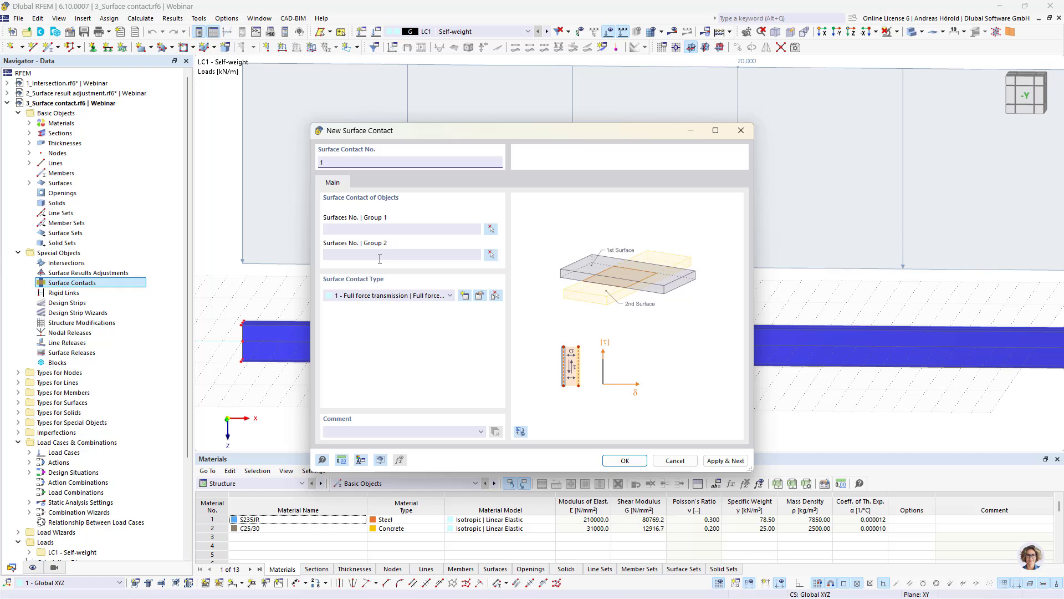
# Assign the support plate surface to group 1 of the surface contact
pyautogui.click(491, 230)
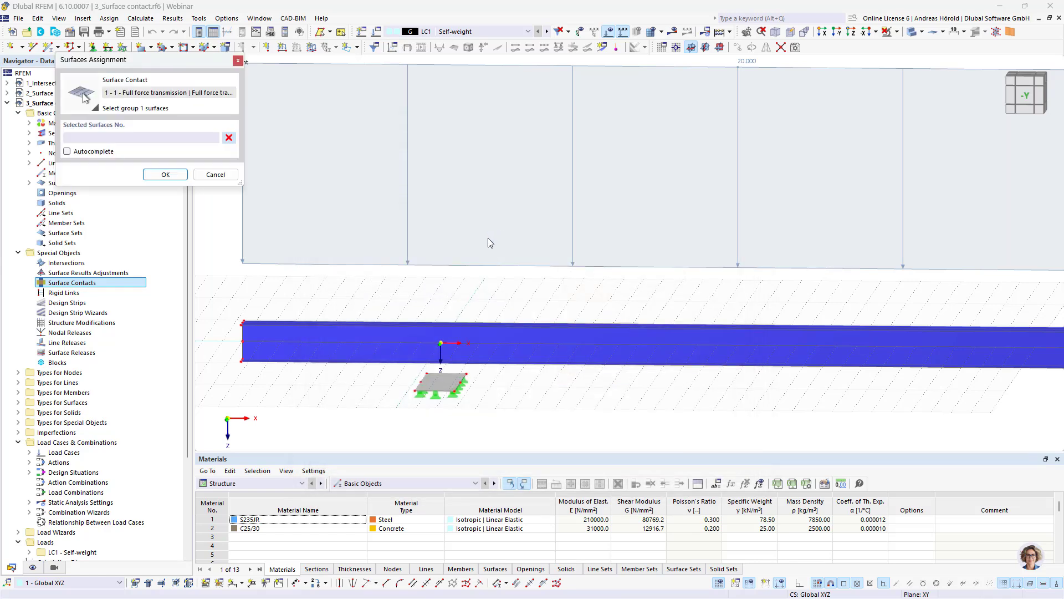
pyautogui.click(438, 381)
pyautogui.click(155, 177)
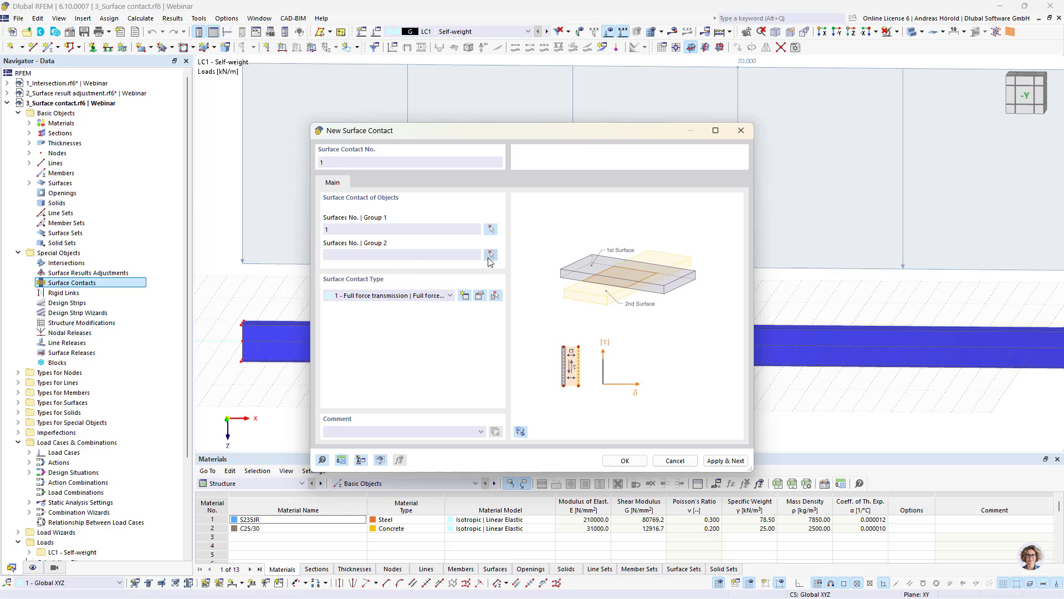
# Assign the beam's two bottom flange surfaces, 5 and 6, to group 2 and create the contact with full force transmission
pyautogui.click(491, 255)
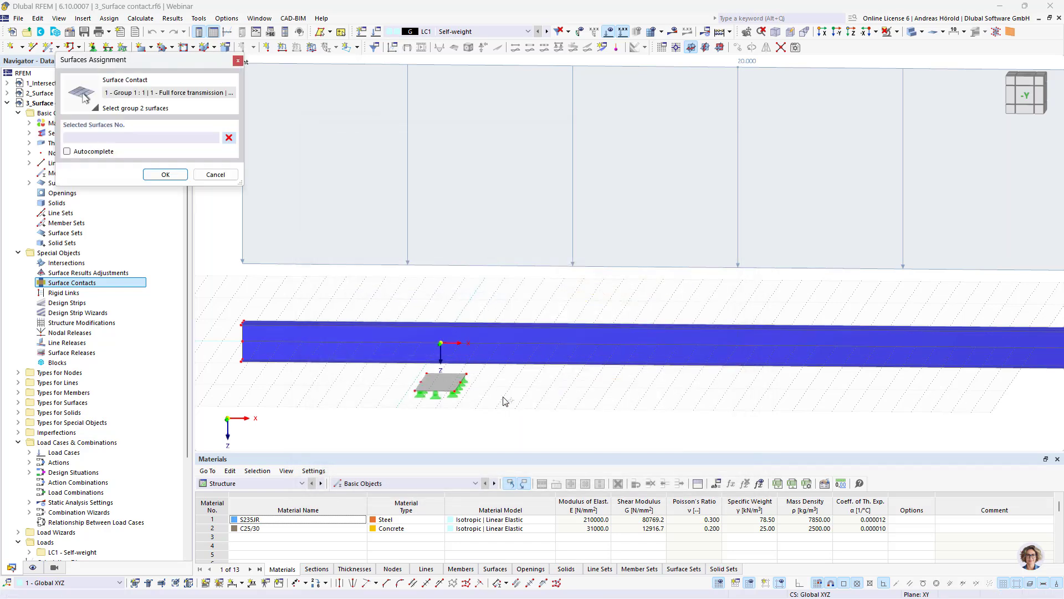
pyautogui.keyDown('ctrl'); pyautogui.moveTo(529, 370); pyautogui.dragTo(536, 343, button='middle'); pyautogui.keyUp('ctrl')
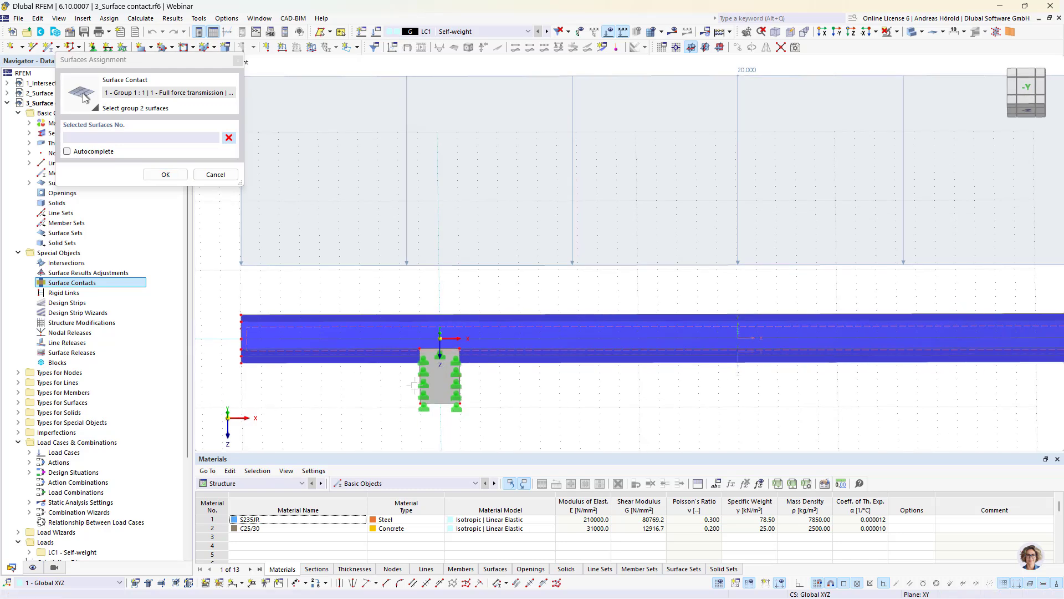
pyautogui.scroll(5, 387, 381)
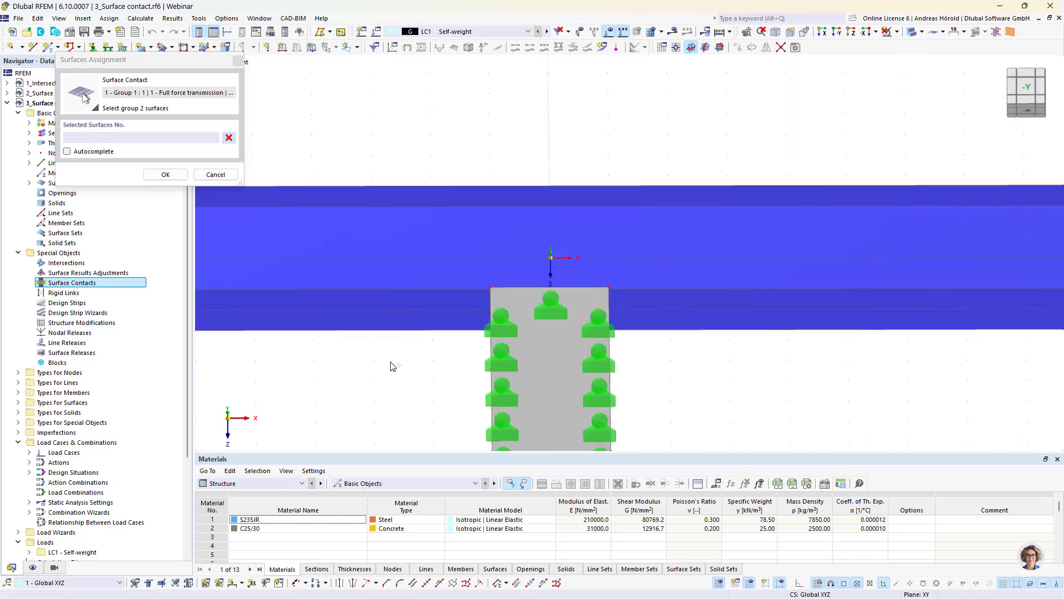
pyautogui.click(444, 302)
pyautogui.click(445, 321)
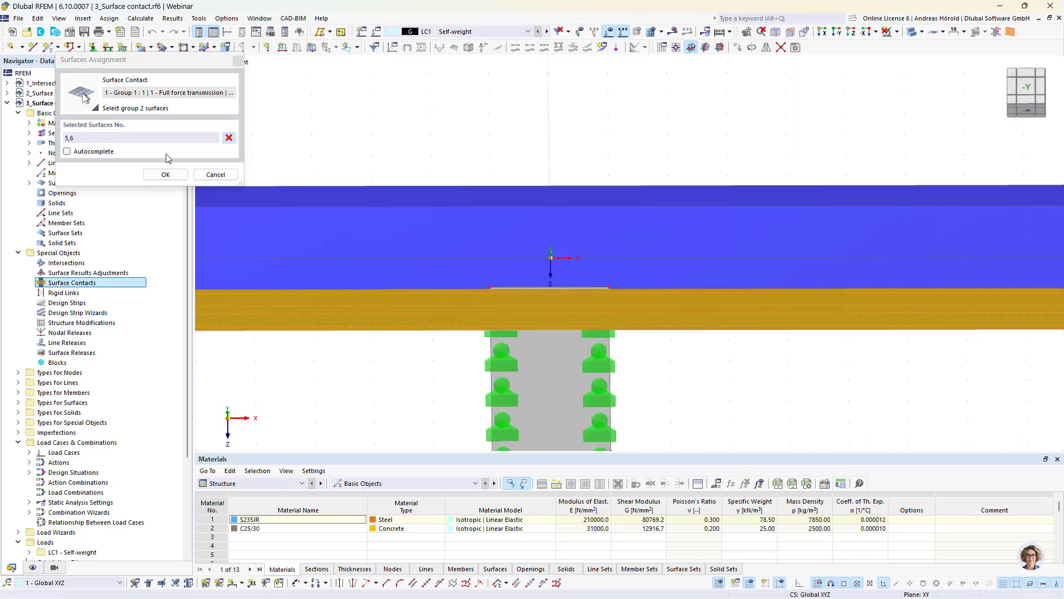
pyautogui.click(169, 176)
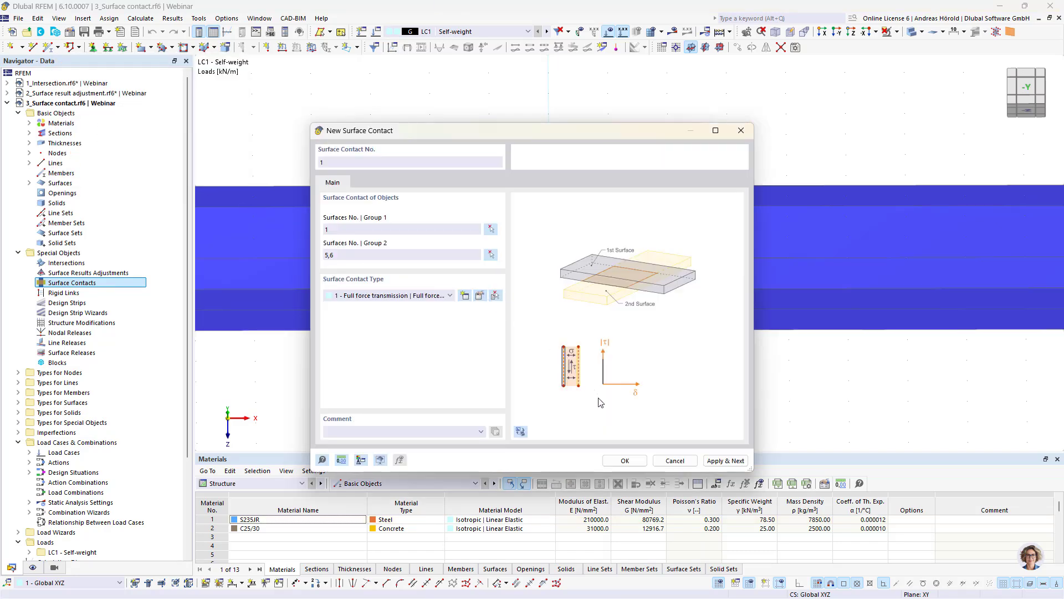
pyautogui.click(624, 461)
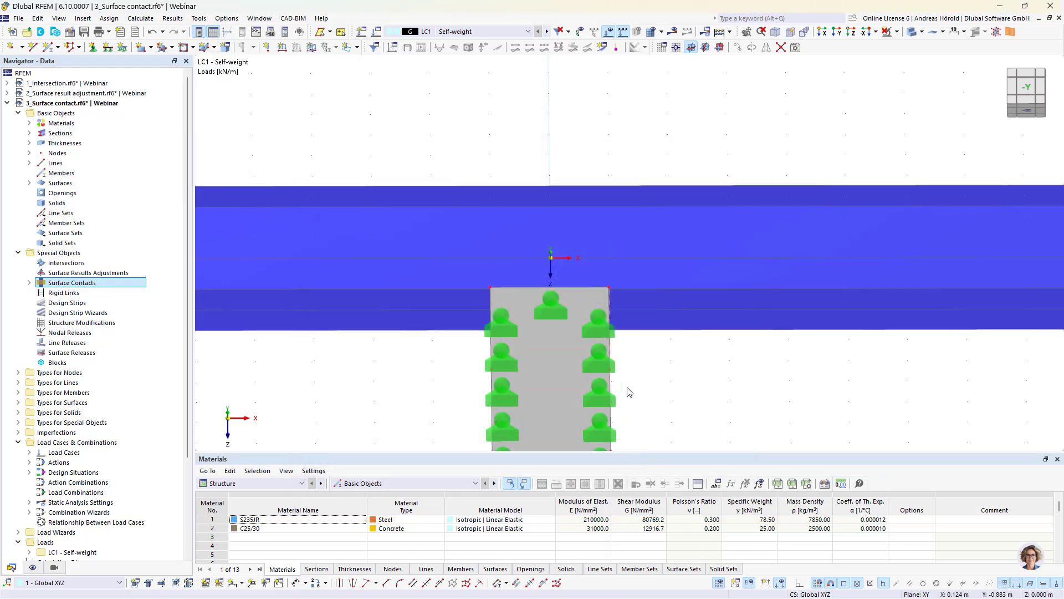
# Calculate load case LC1 and examine the beam's global deformation around the support plate
pyautogui.scroll(-3, 666, 356)
pyautogui.keyDown('ctrl'); pyautogui.moveTo(734, 383); pyautogui.dragTo(751, 433, button='middle'); pyautogui.keyUp('ctrl')
pyautogui.moveTo(571, 390); pyautogui.dragTo(405, 360, button='middle')
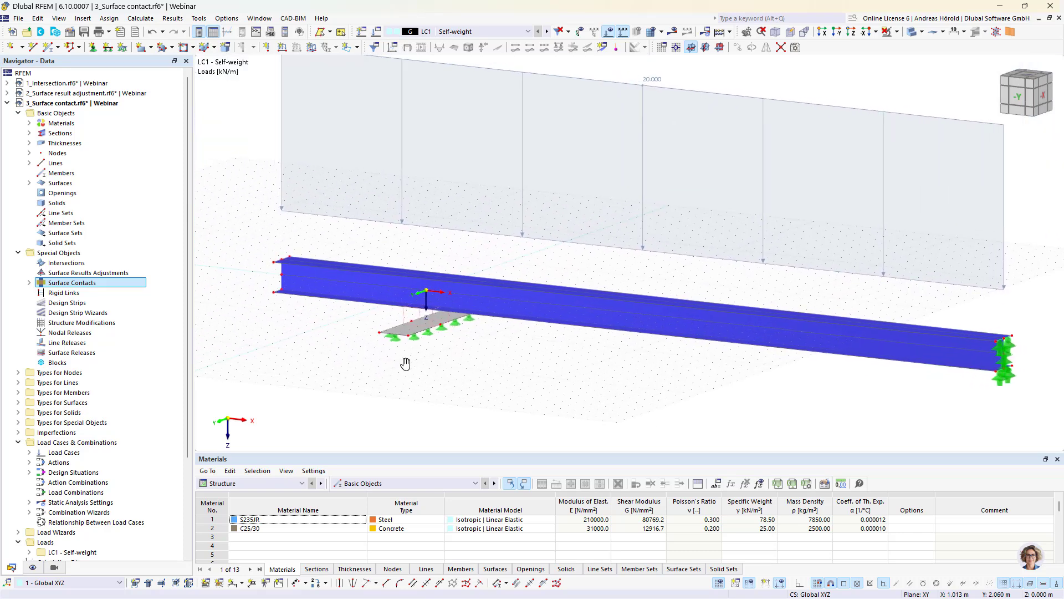
pyautogui.click(672, 31)
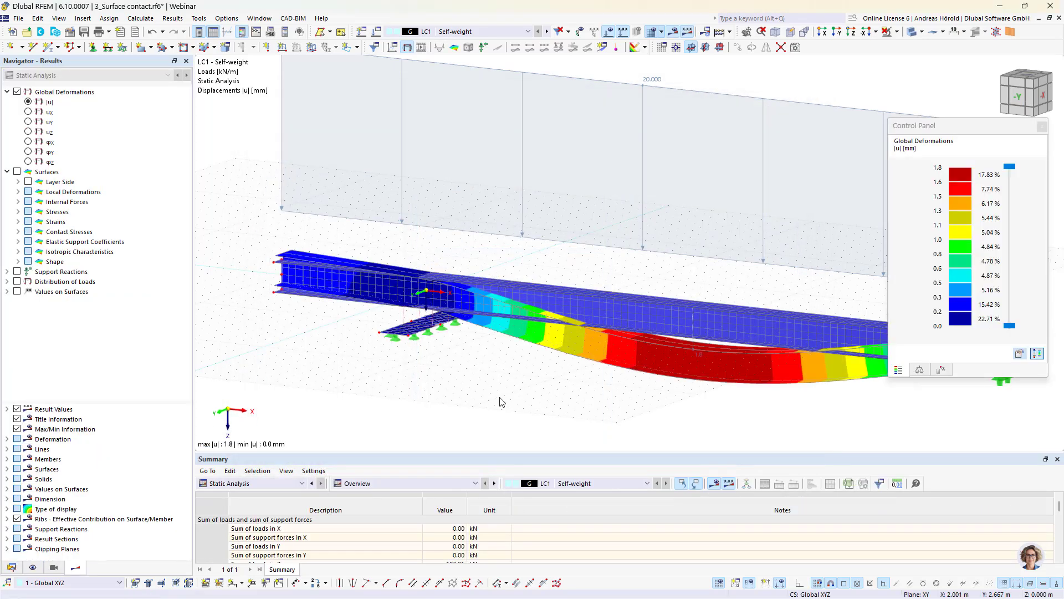
pyautogui.keyDown('ctrl'); pyautogui.moveTo(499, 401); pyautogui.dragTo(562, 391, button='middle'); pyautogui.keyUp('ctrl')
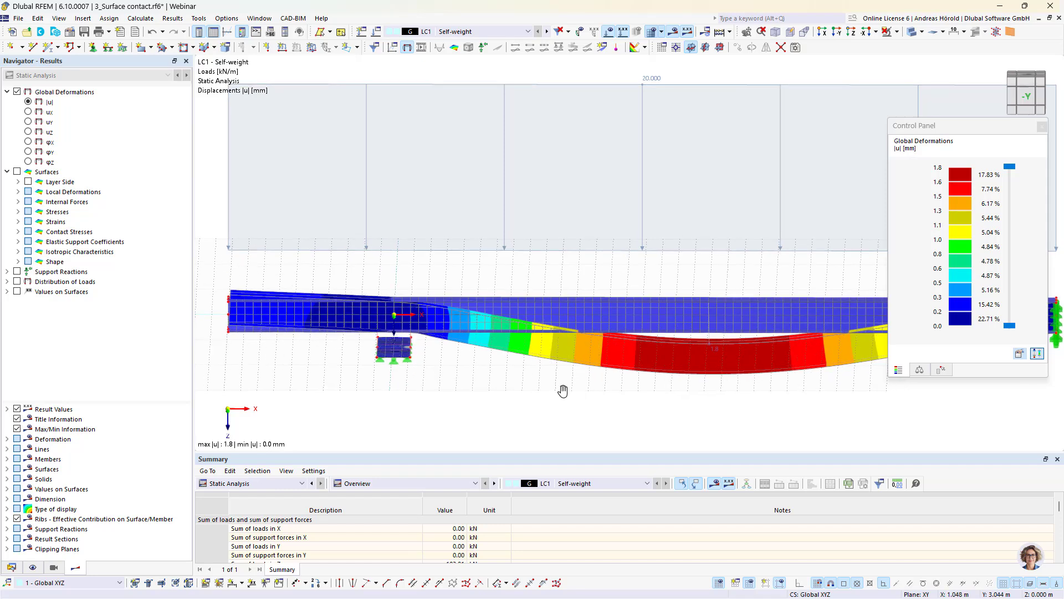
pyautogui.scroll(5, 424, 367)
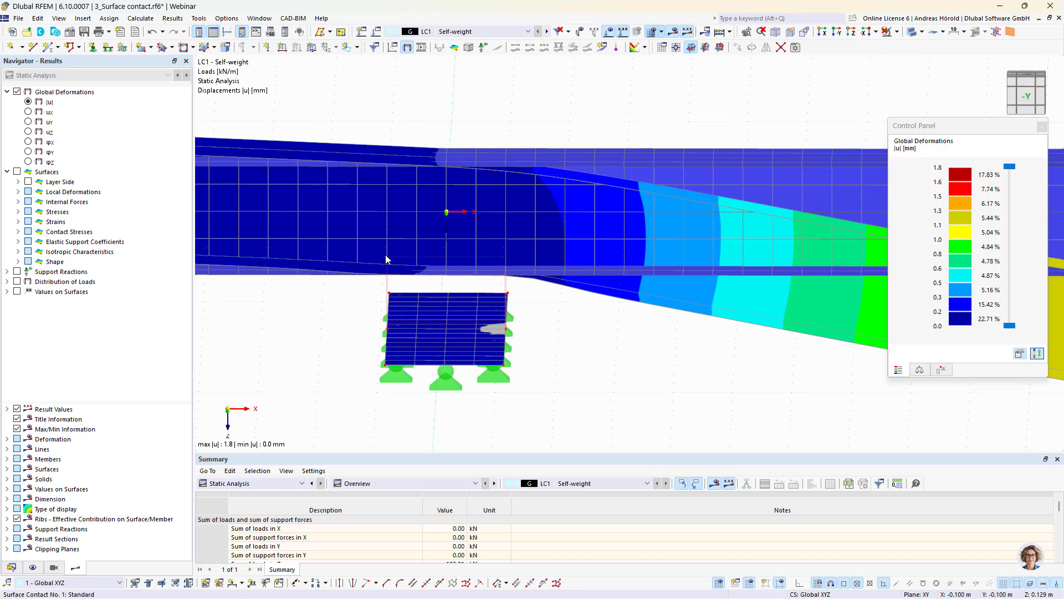
pyautogui.scroll(-3, 404, 280)
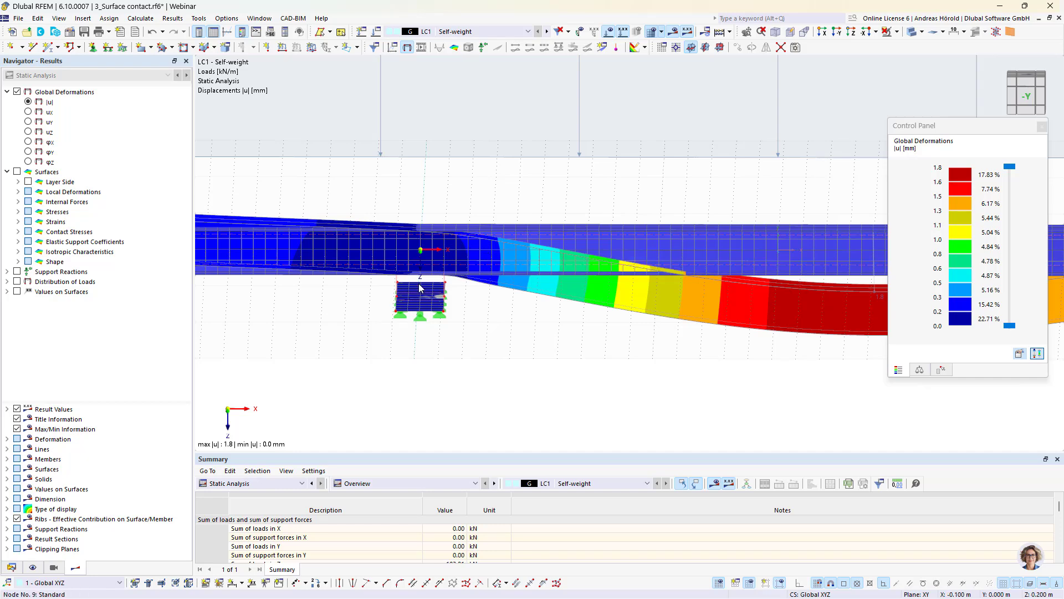
# Copy the entire beam and support plate model, including loading, by a displacement of 2 m in Y
pyautogui.scroll(-5, 417, 314)
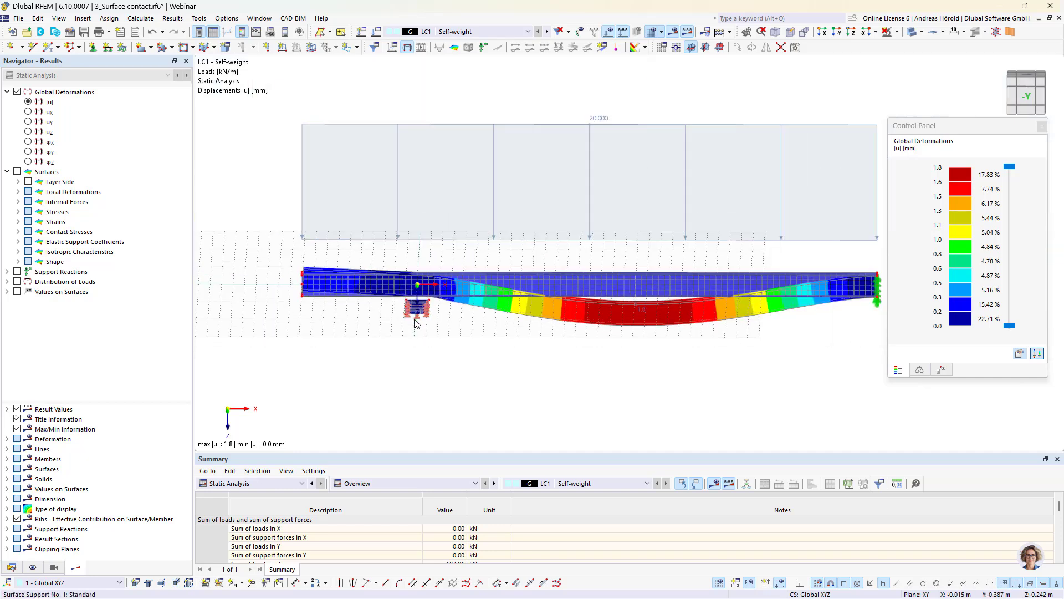
pyautogui.keyDown('ctrl'); pyautogui.moveTo(608, 387); pyautogui.dragTo(468, 399, button='middle'); pyautogui.keyUp('ctrl')
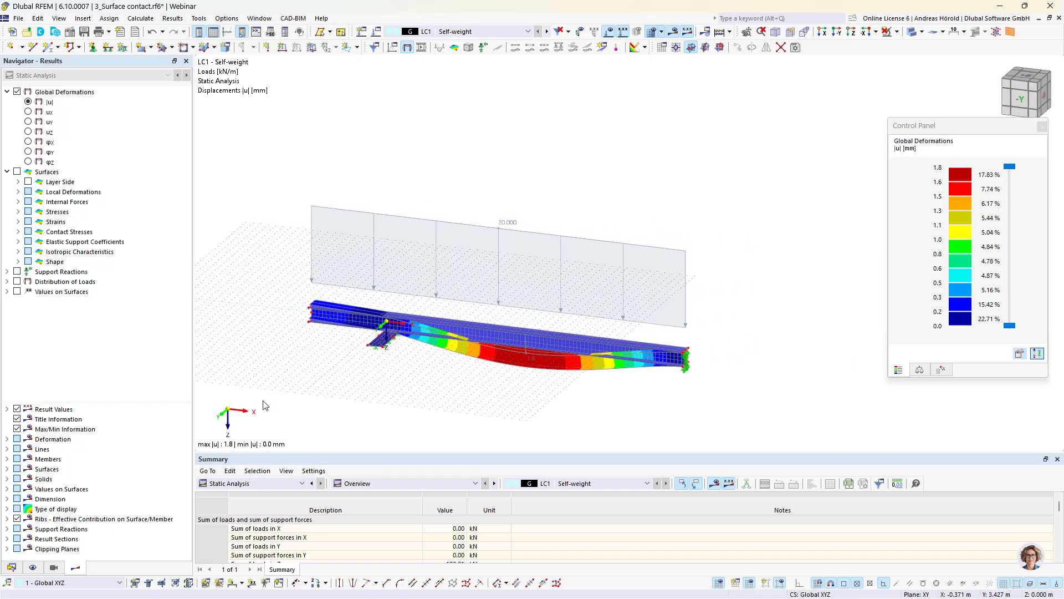
pyautogui.moveTo(261, 400); pyautogui.dragTo(770, 162)
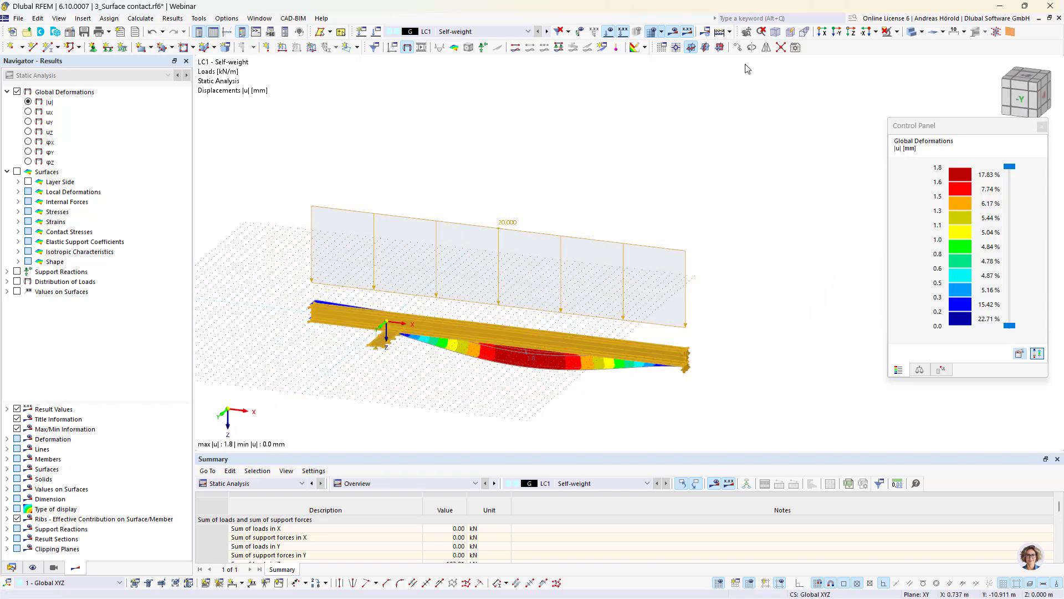
pyautogui.click(737, 48)
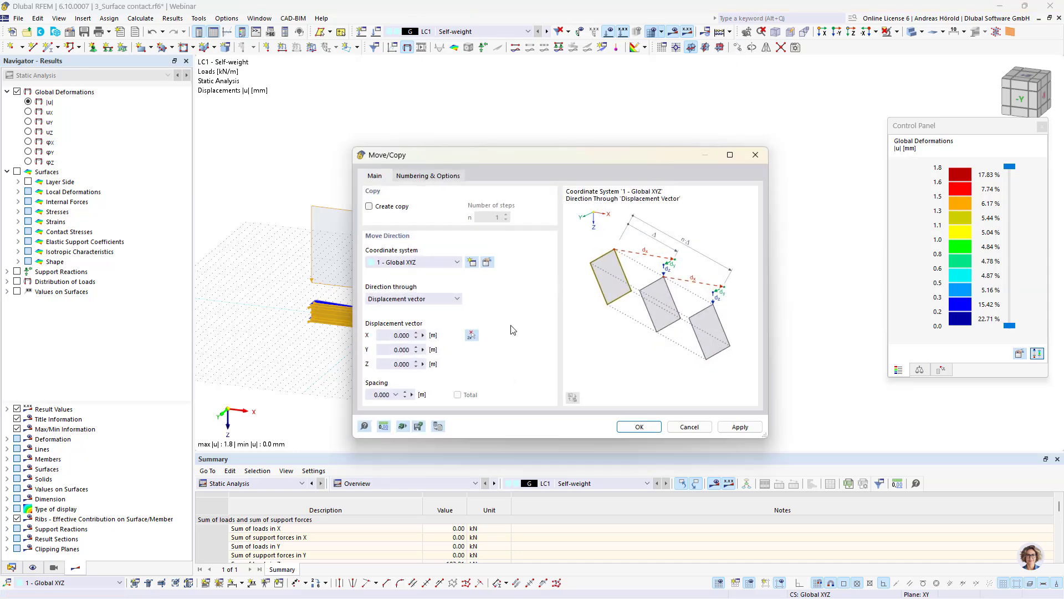
pyautogui.click(393, 350)
pyautogui.moveTo(392, 350); pyautogui.dragTo(435, 353)
pyautogui.write('2')
pyautogui.click(370, 207)
pyautogui.click(423, 176)
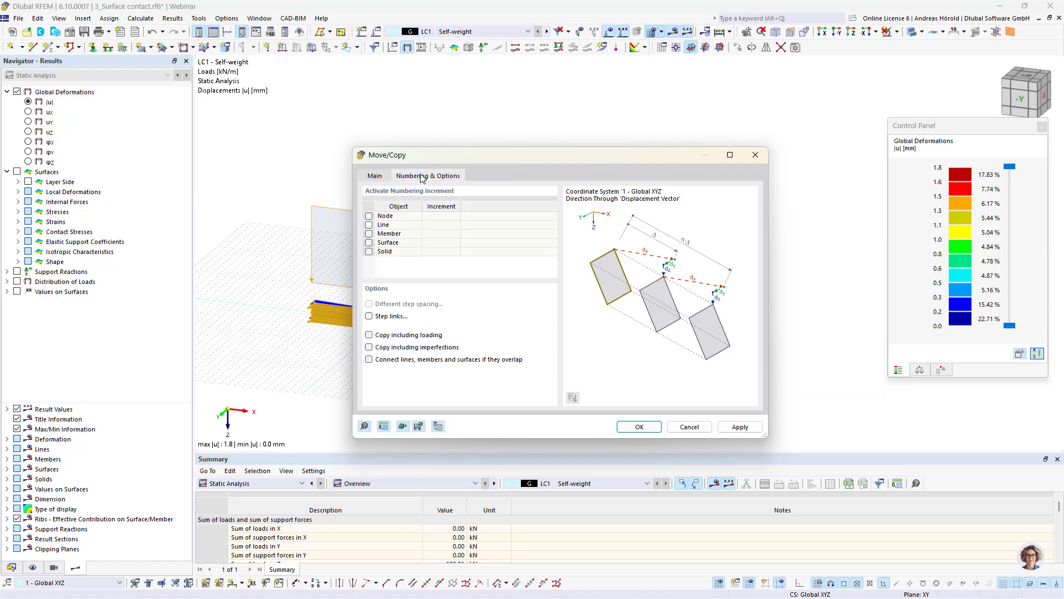
pyautogui.click(369, 335)
pyautogui.click(639, 426)
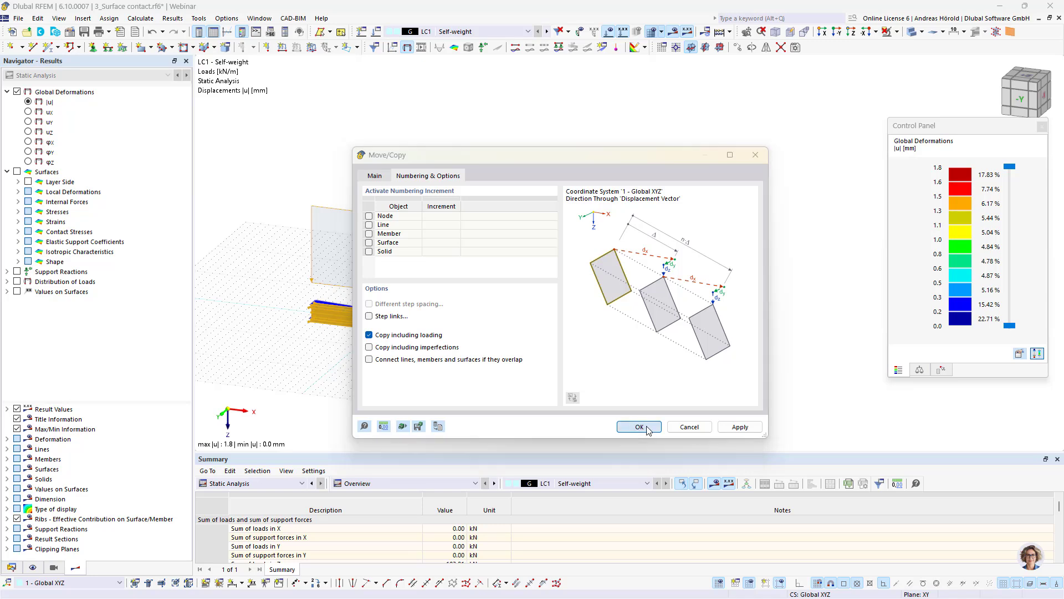
pyautogui.click(579, 352)
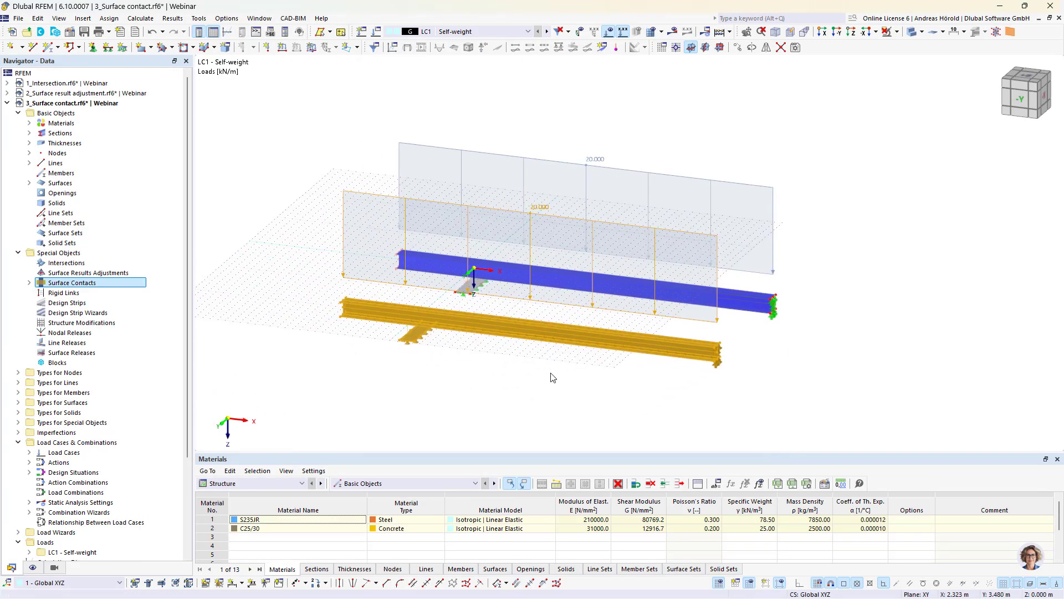
# Open the copied beam's surface contact and give it a new contact type with Failure under tension perpendicular to surfaces
pyautogui.scroll(5, 449, 367)
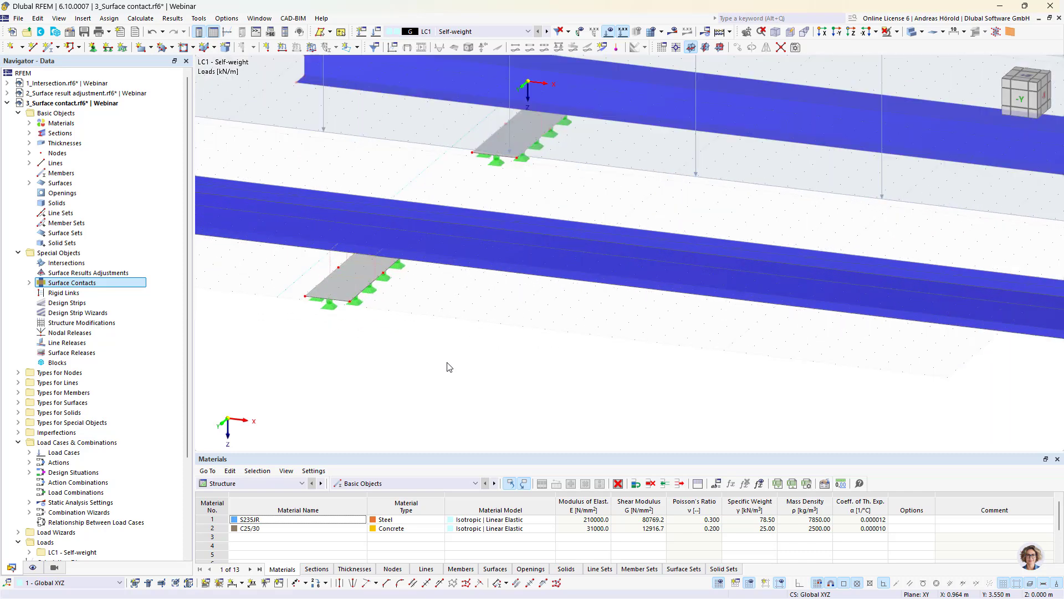
pyautogui.doubleClick(332, 261)
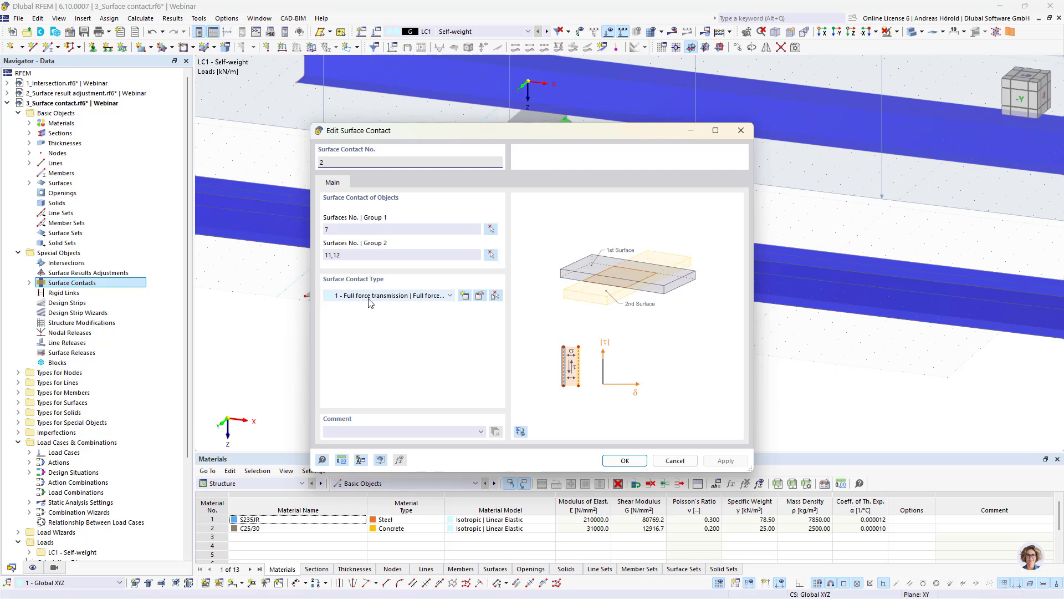
pyautogui.click(464, 296)
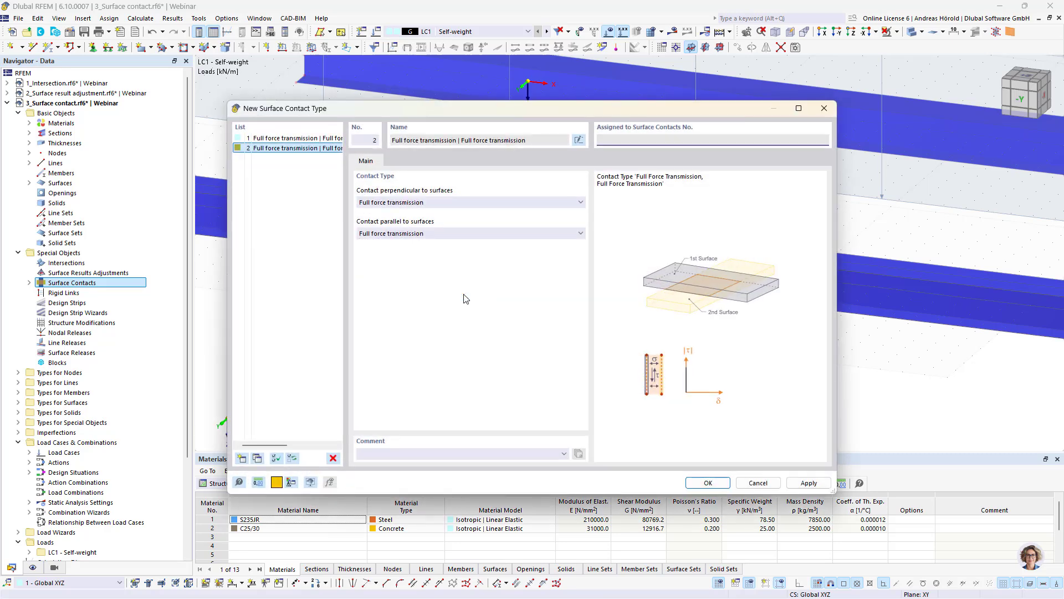
pyautogui.click(451, 202)
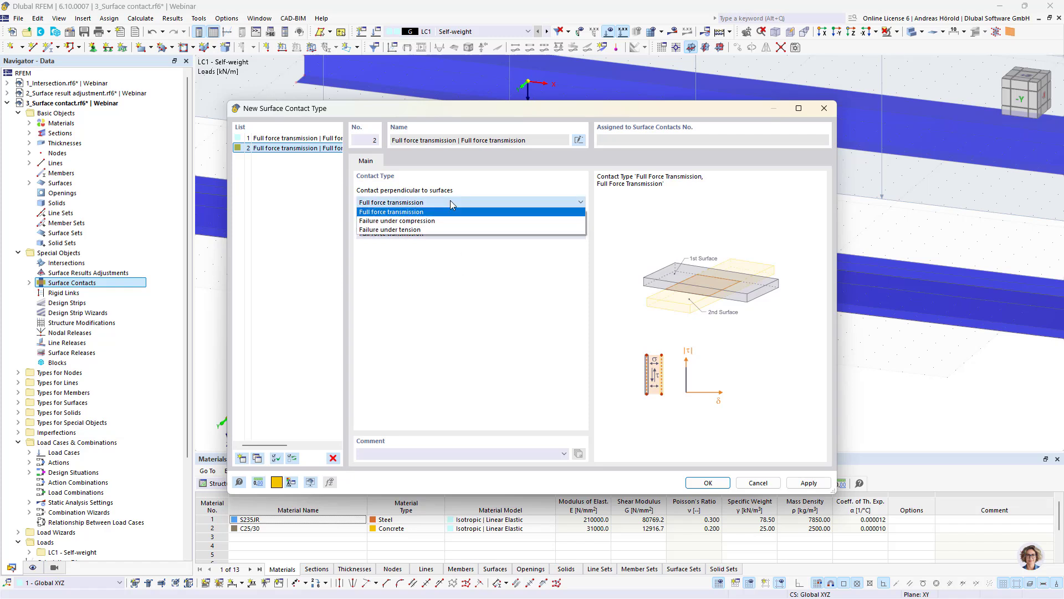
pyautogui.click(451, 228)
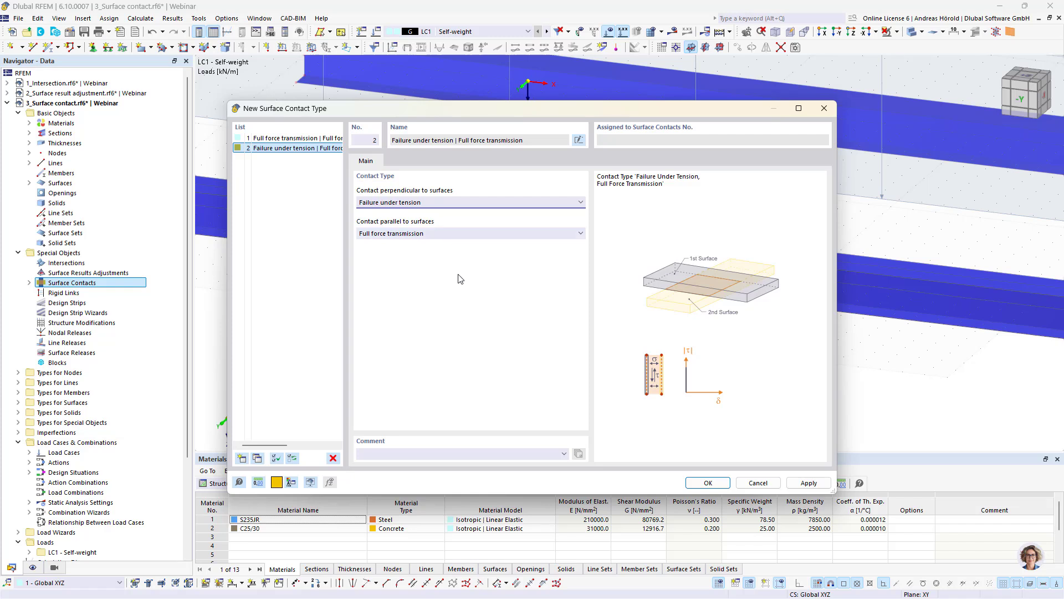
# Set the contact parallel to surfaces to Rigid friction with a friction coefficient of 0.10 and apply the new contact type
pyautogui.click(466, 233)
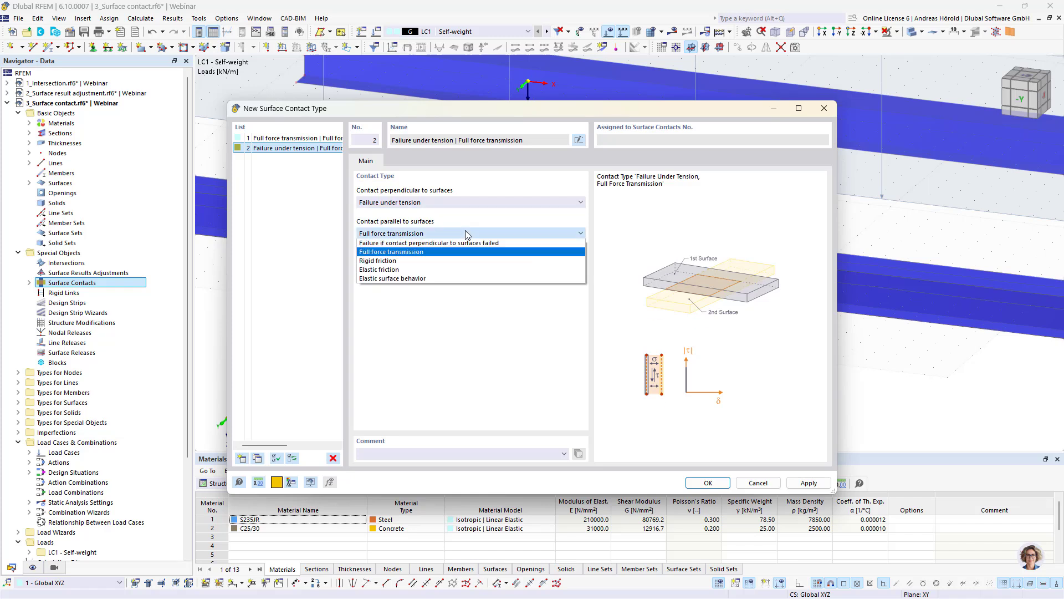
pyautogui.click(459, 261)
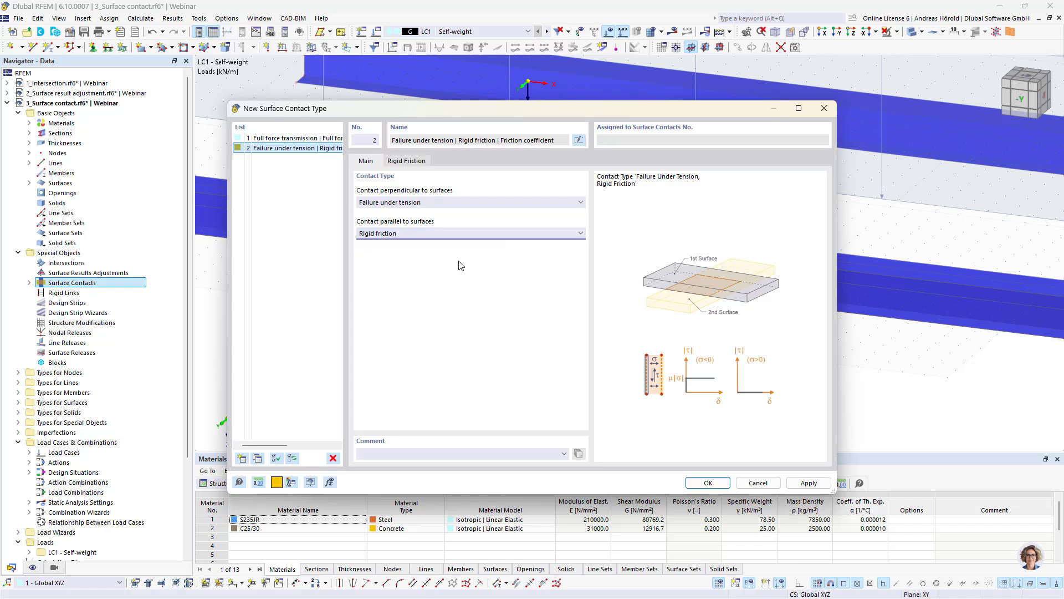
pyautogui.click(407, 162)
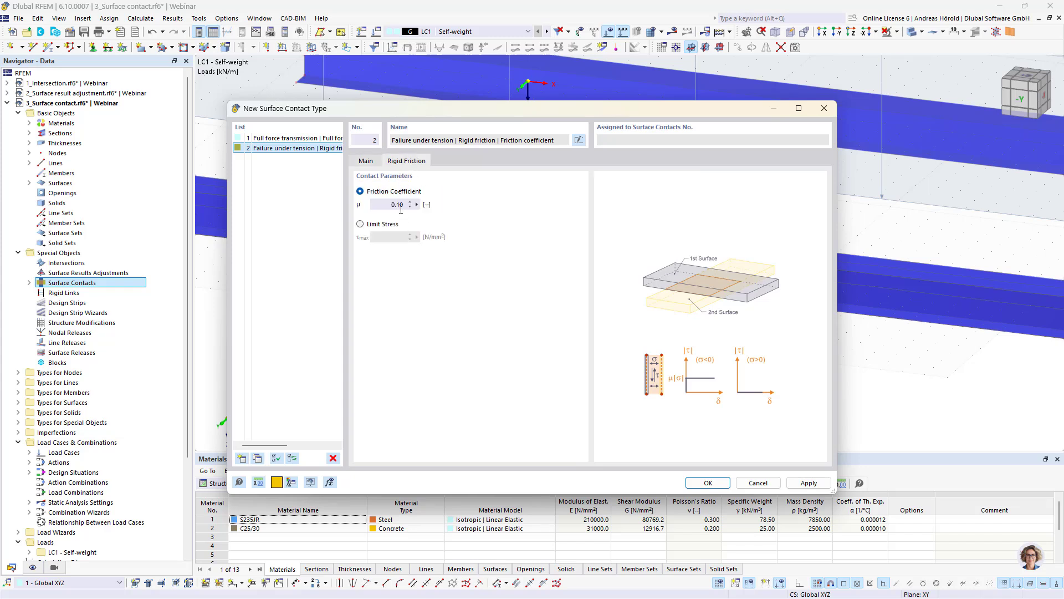
pyautogui.click(399, 205)
pyautogui.click(365, 162)
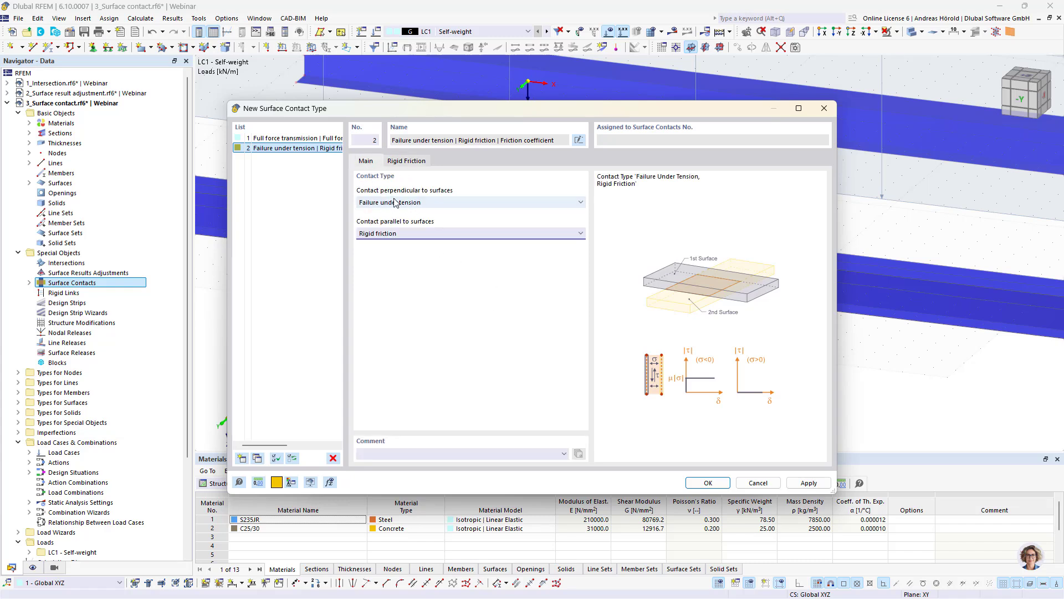
pyautogui.click(708, 483)
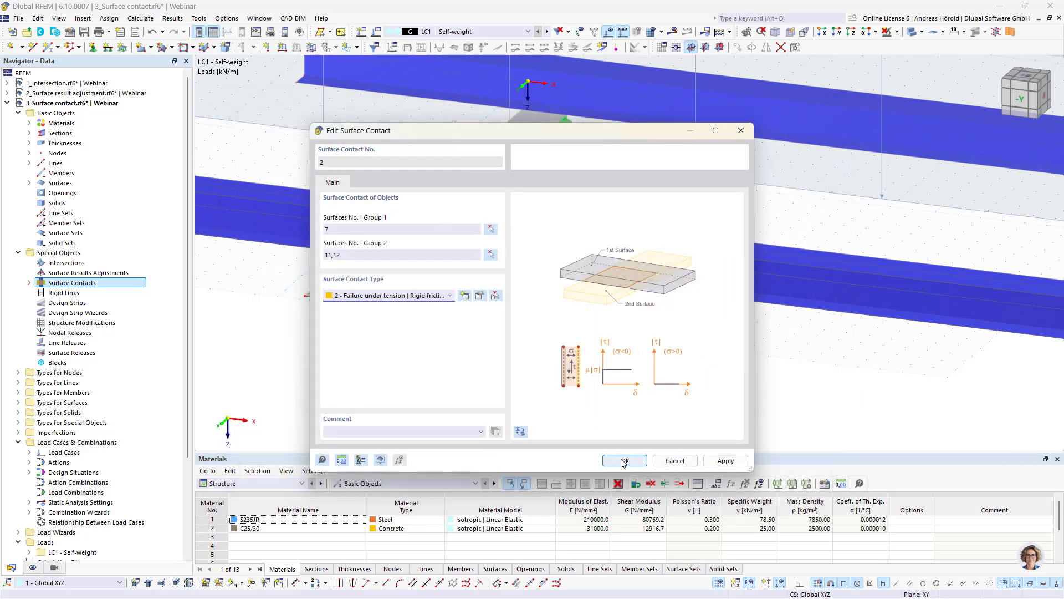
# Confirm the copied beam's surface contact with the new contact type and calculate LC1 to compare both beams' global deformations
pyautogui.click(624, 460)
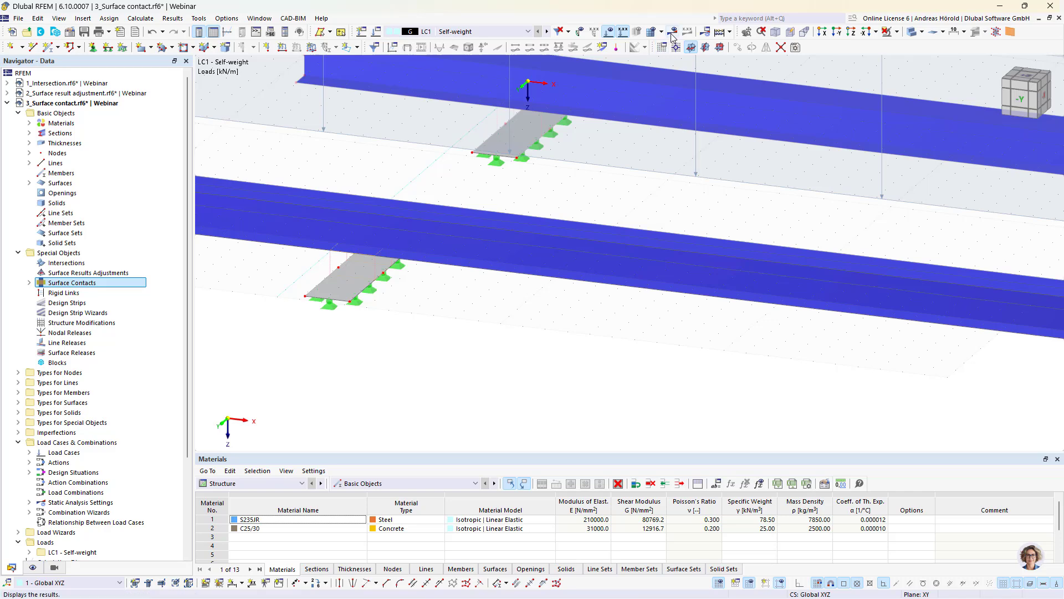
pyautogui.click(673, 32)
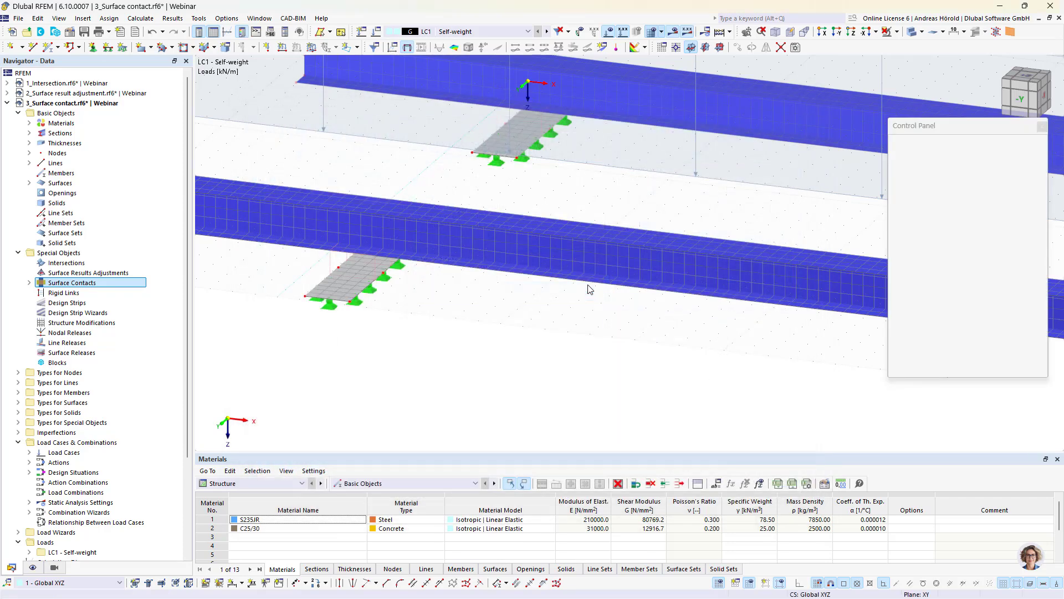
pyautogui.keyDown('ctrl'); pyautogui.moveTo(499, 367); pyautogui.dragTo(624, 440, button='middle'); pyautogui.keyUp('ctrl')
pyautogui.scroll(2, 514, 358)
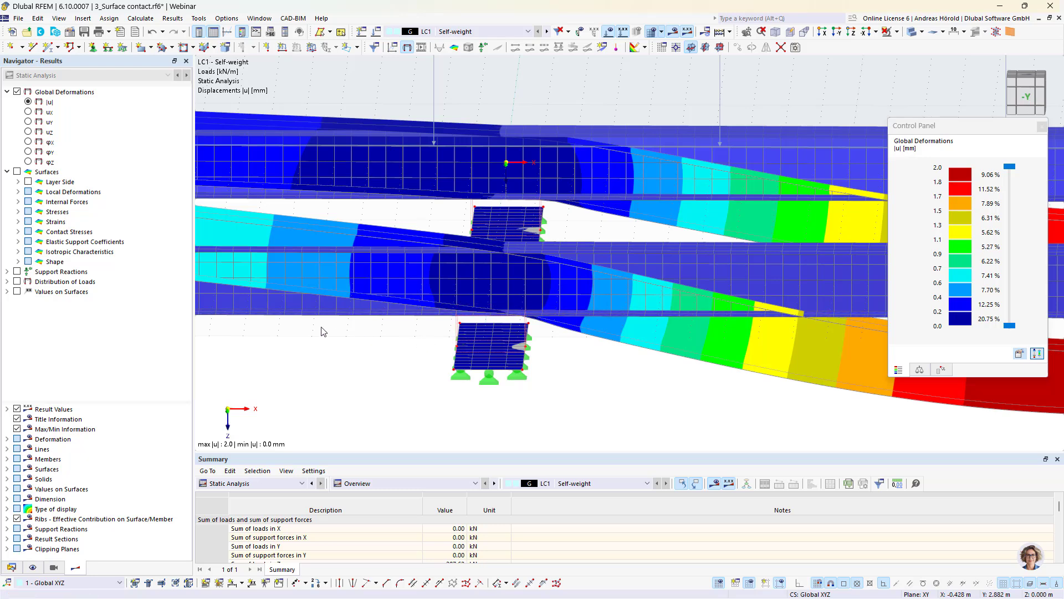
# Display the surface contact stresses σz and compare their distribution on the two support plates
pyautogui.click(18, 232)
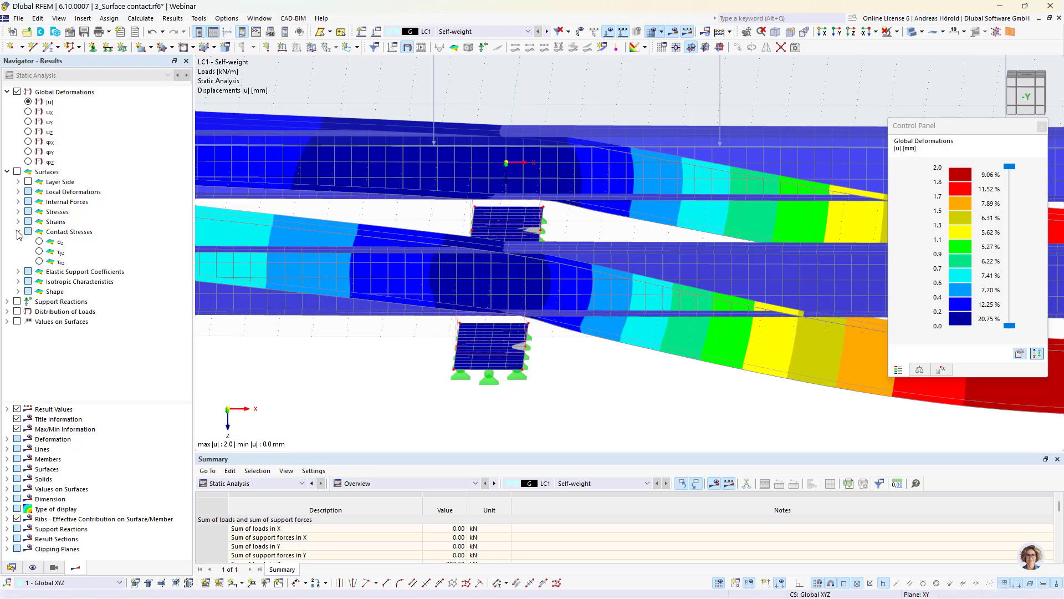
pyautogui.click(39, 242)
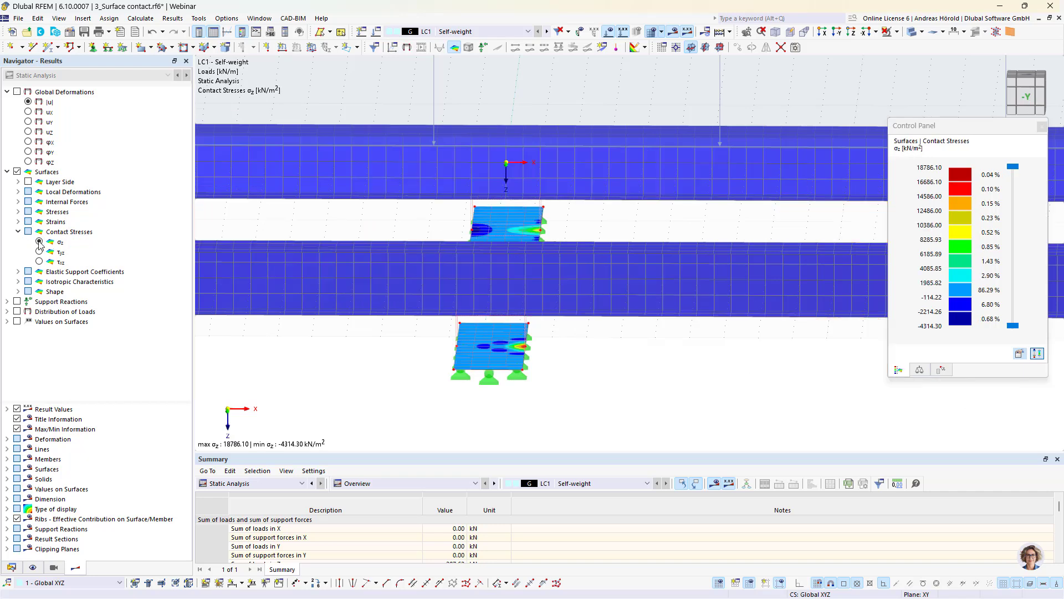
pyautogui.keyDown('ctrl'); pyautogui.moveTo(590, 356); pyautogui.dragTo(593, 333, button='middle'); pyautogui.keyUp('ctrl')
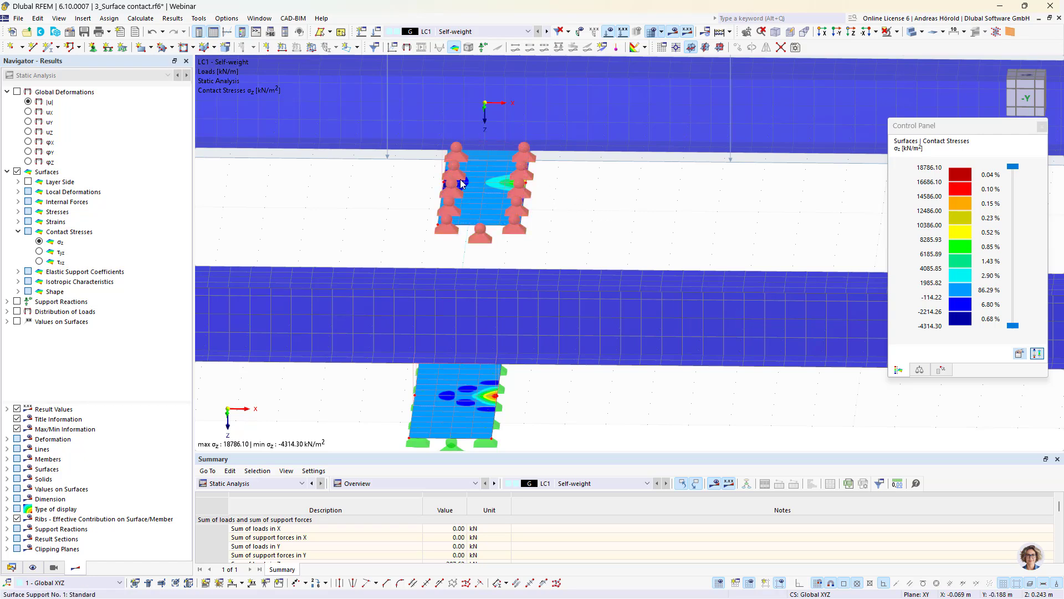
pyautogui.scroll(-2, 432, 287)
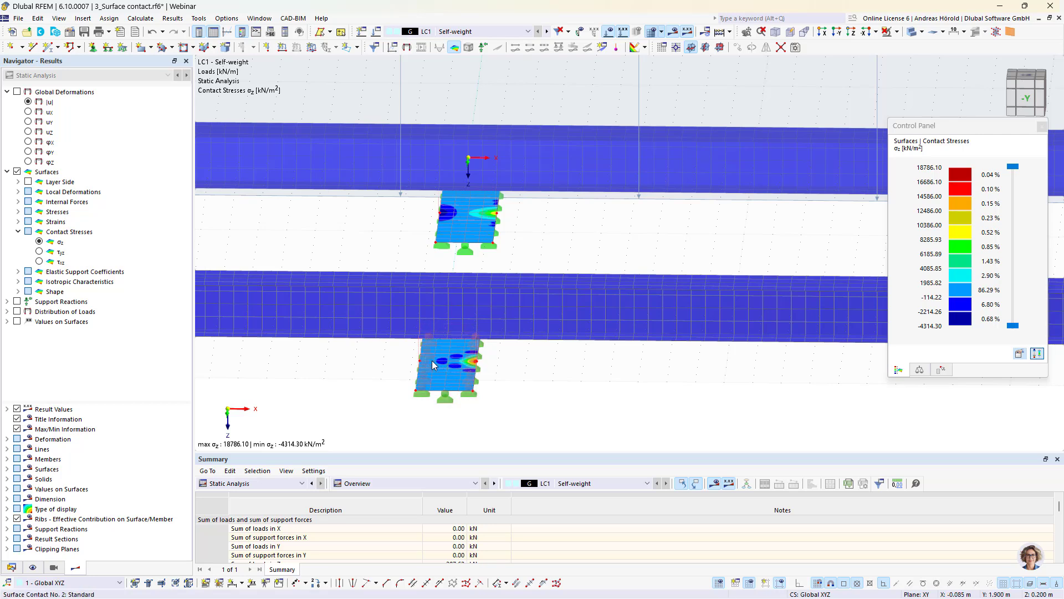
pyautogui.scroll(-2, 535, 393)
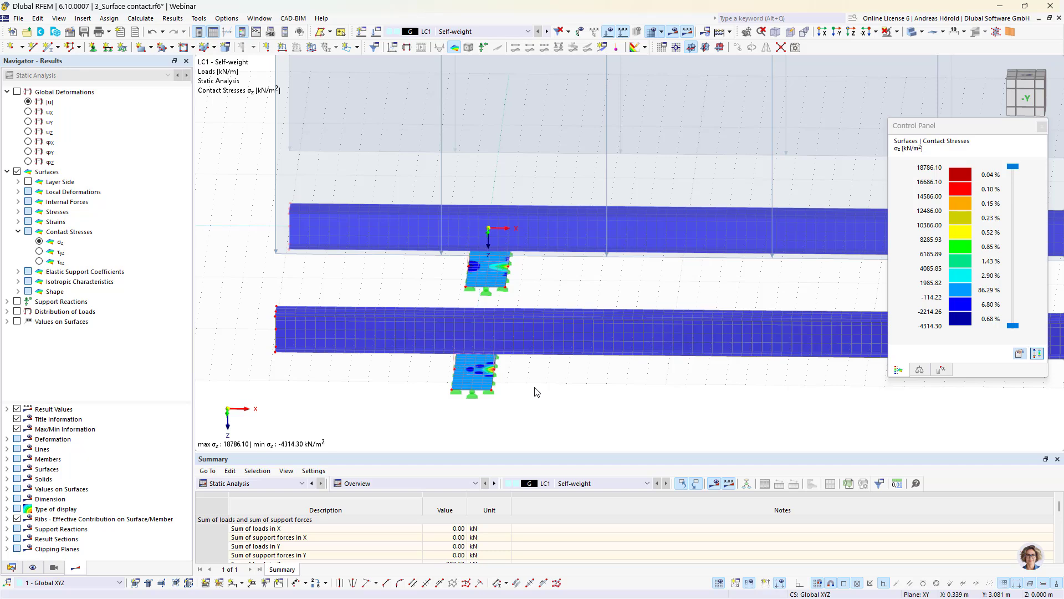
# Switch to the model 4_Rigid link.rf6 and examine the supported wall surface, the separate plate and its load
pyautogui.click(12, 567)
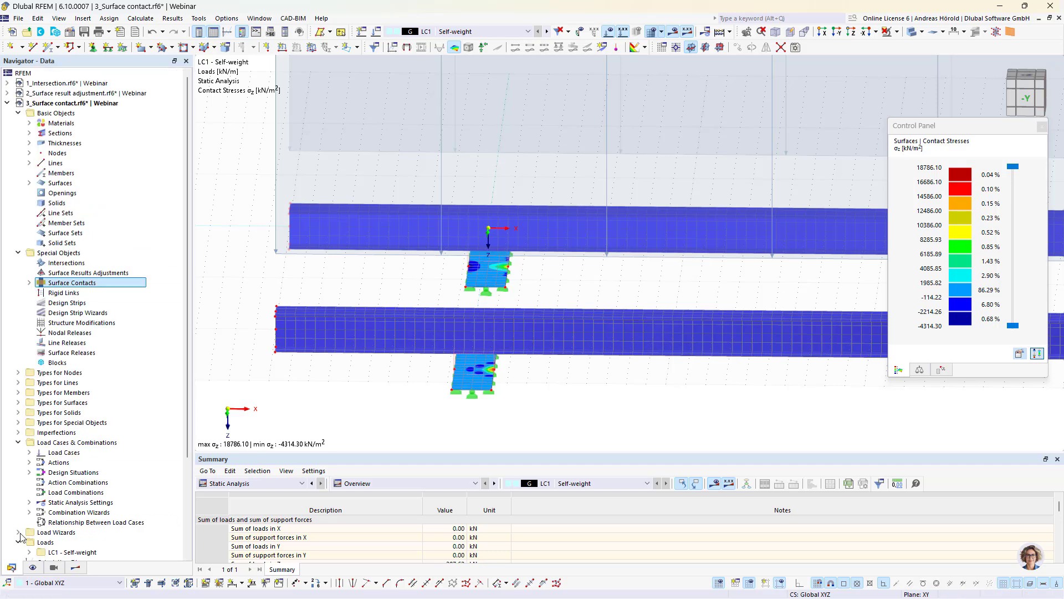
pyautogui.click(7, 104)
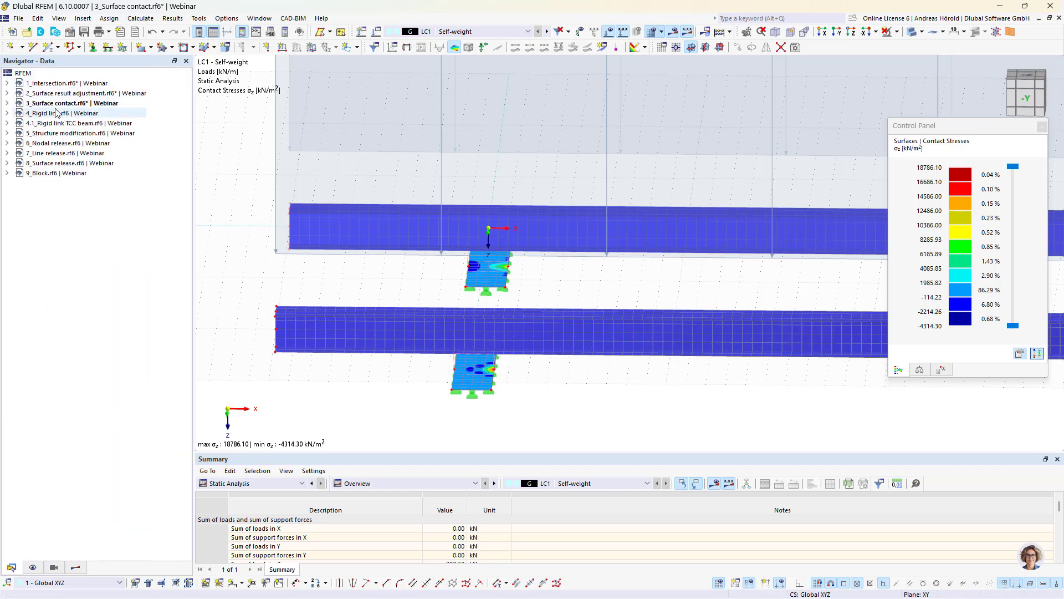
pyautogui.click(57, 113)
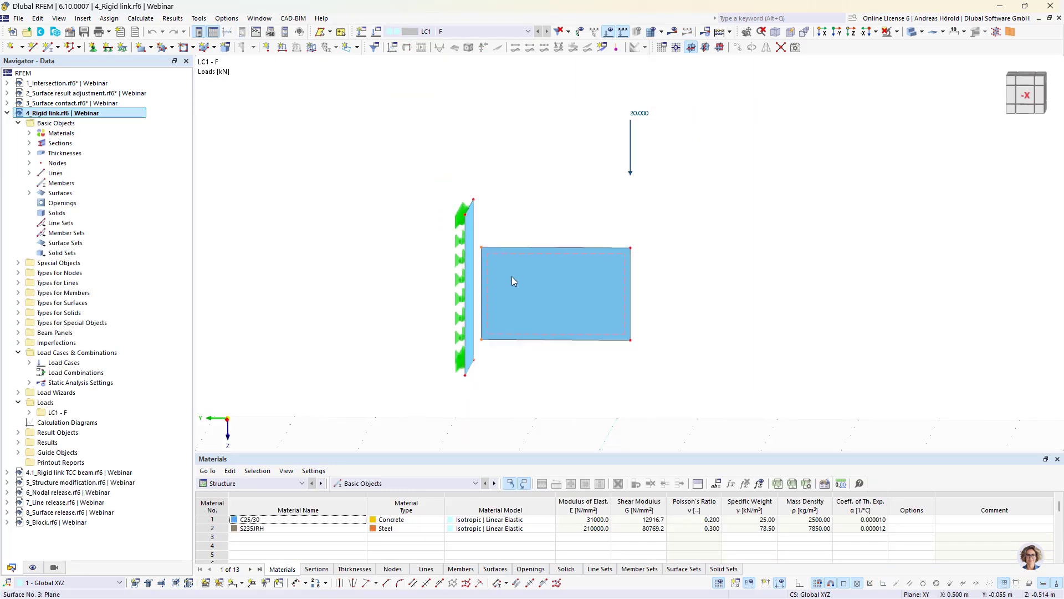
pyautogui.scroll(2, 550, 271)
pyautogui.moveTo(549, 271); pyautogui.dragTo(509, 288, button='middle')
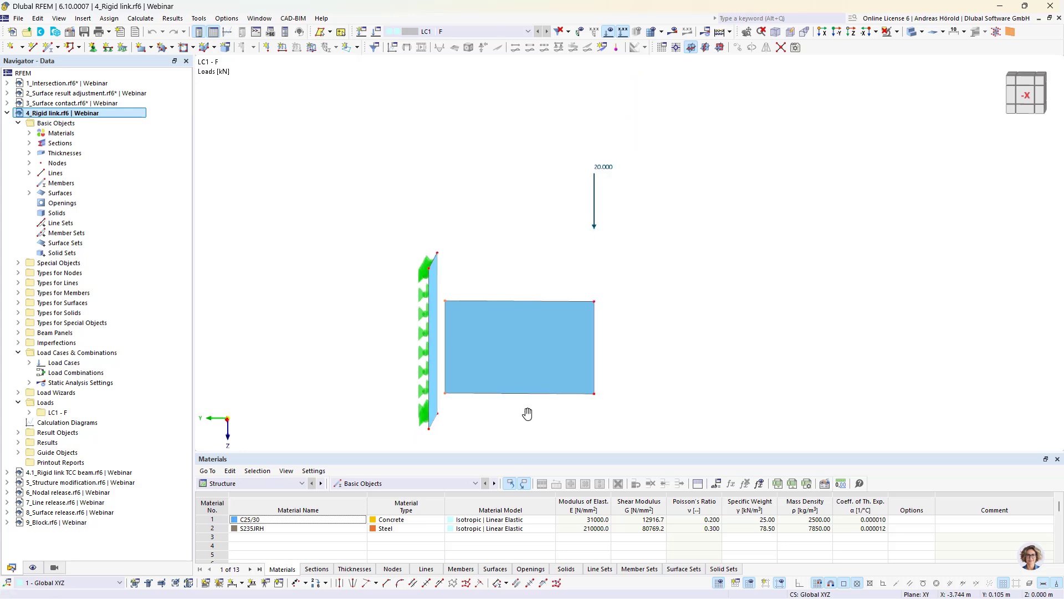
pyautogui.keyDown('ctrl'); pyautogui.moveTo(527, 410); pyautogui.dragTo(471, 334, button='middle'); pyautogui.keyUp('ctrl')
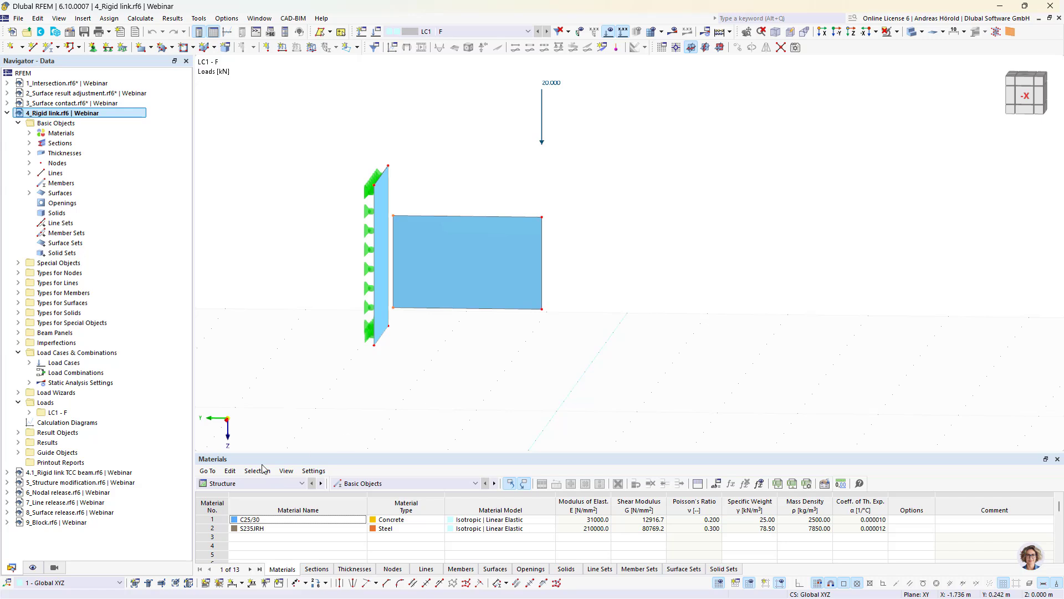
# Render the surfaces as Filled incl. Thickness to inspect how the wall and plate meet, and restore the Filled rendering
pyautogui.click(31, 568)
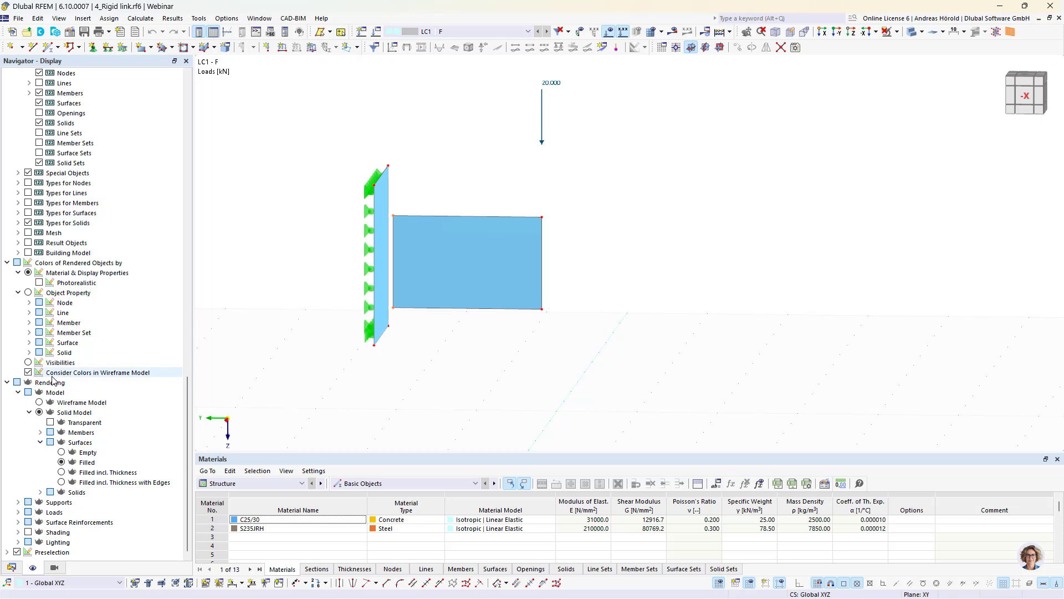
pyautogui.click(61, 472)
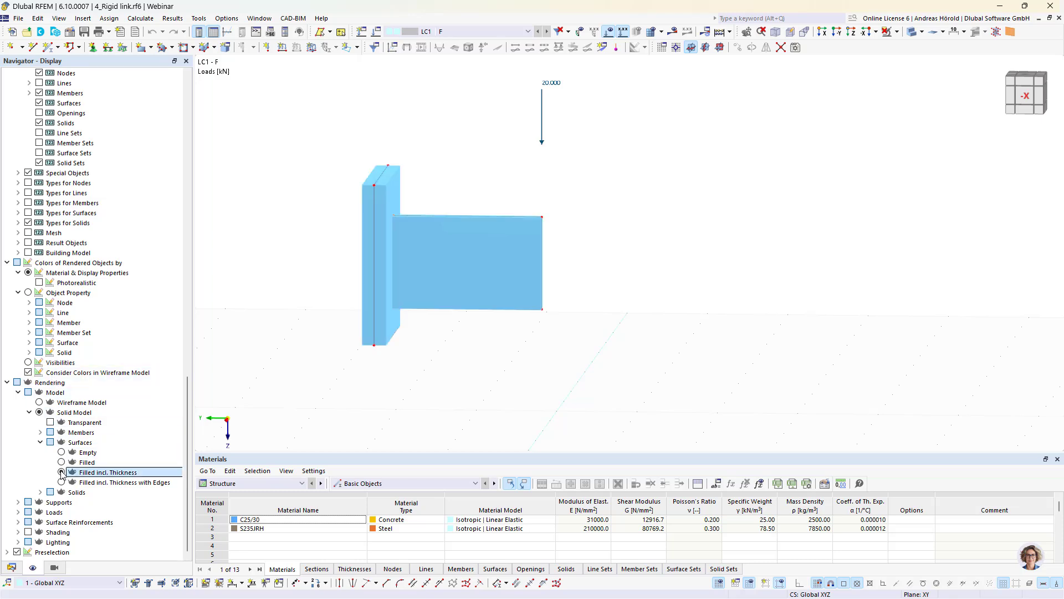
pyautogui.moveTo(424, 400)
pyautogui.keyDown('ctrl'); pyautogui.mouseDown(button='middle')
pyautogui.moveTo(441, 396)
pyautogui.moveTo(430, 401)
pyautogui.mouseUp(button='middle'); pyautogui.keyUp('ctrl')
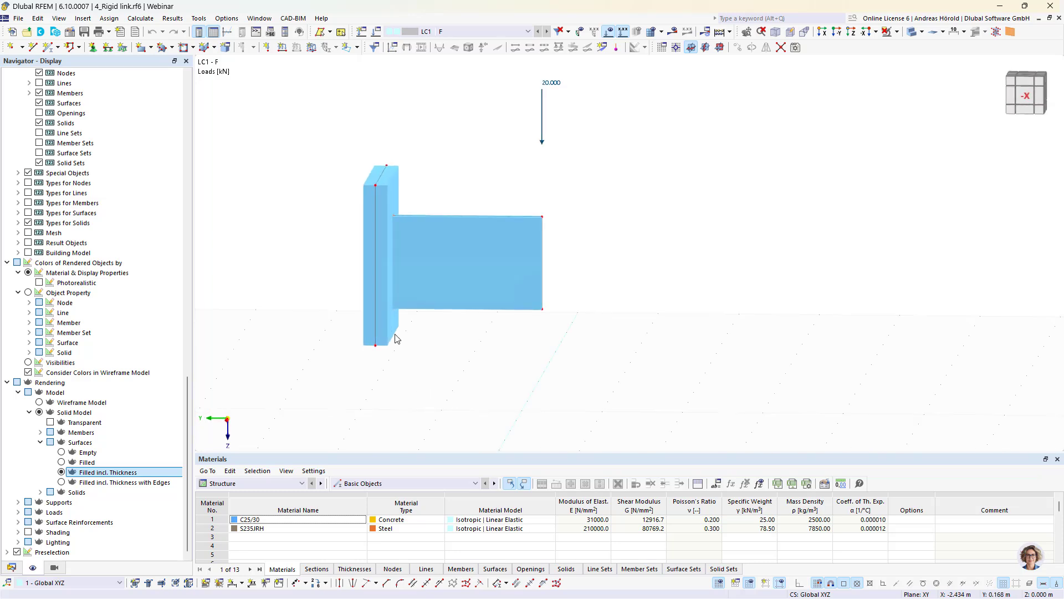
pyautogui.click(65, 464)
pyautogui.moveTo(461, 368)
pyautogui.keyDown('ctrl'); pyautogui.mouseDown(button='middle')
pyautogui.moveTo(453, 374)
pyautogui.moveTo(484, 407)
pyautogui.mouseUp(button='middle'); pyautogui.keyUp('ctrl')
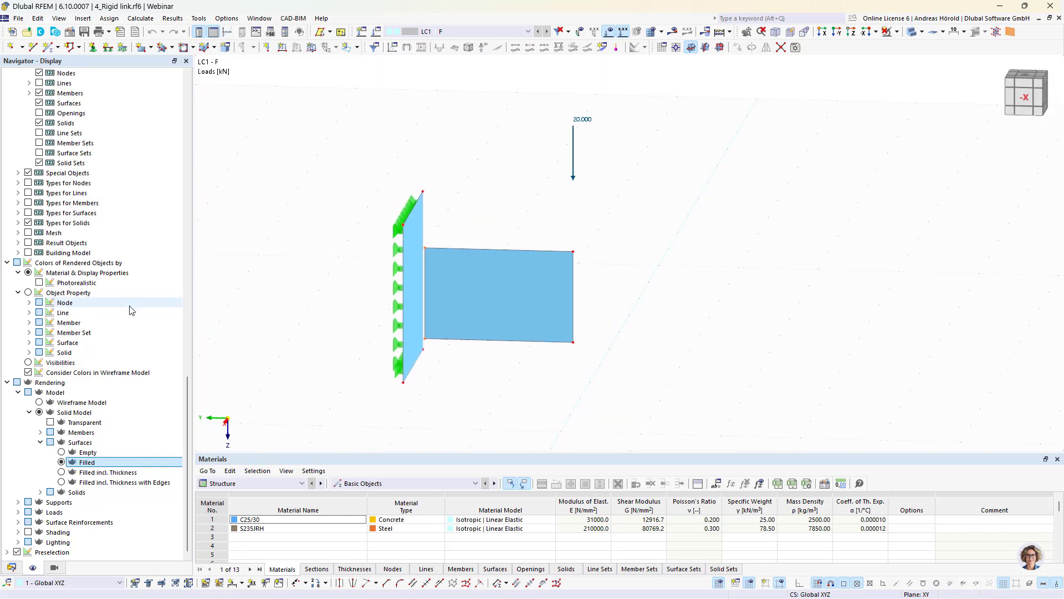
# Start a new rigid link and set its type to Line to surface
pyautogui.click(81, 19)
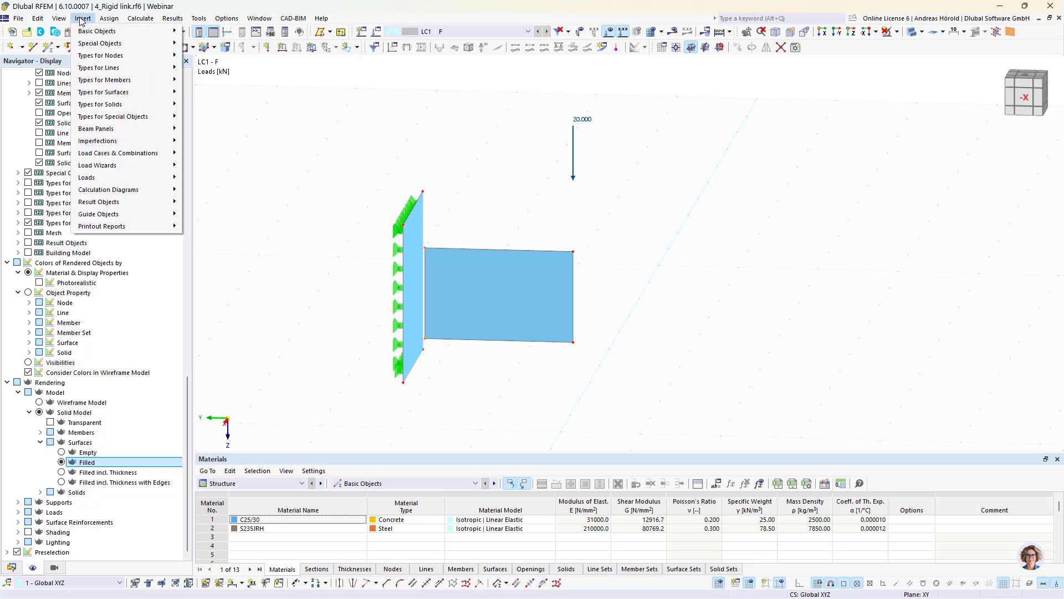
pyautogui.moveTo(103, 44)
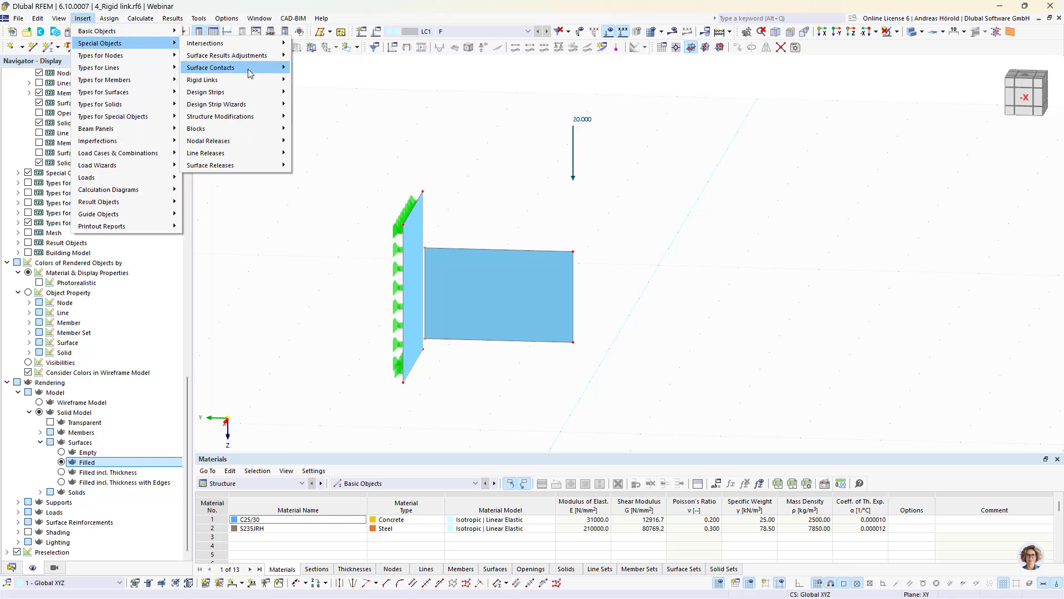
pyautogui.moveTo(241, 83)
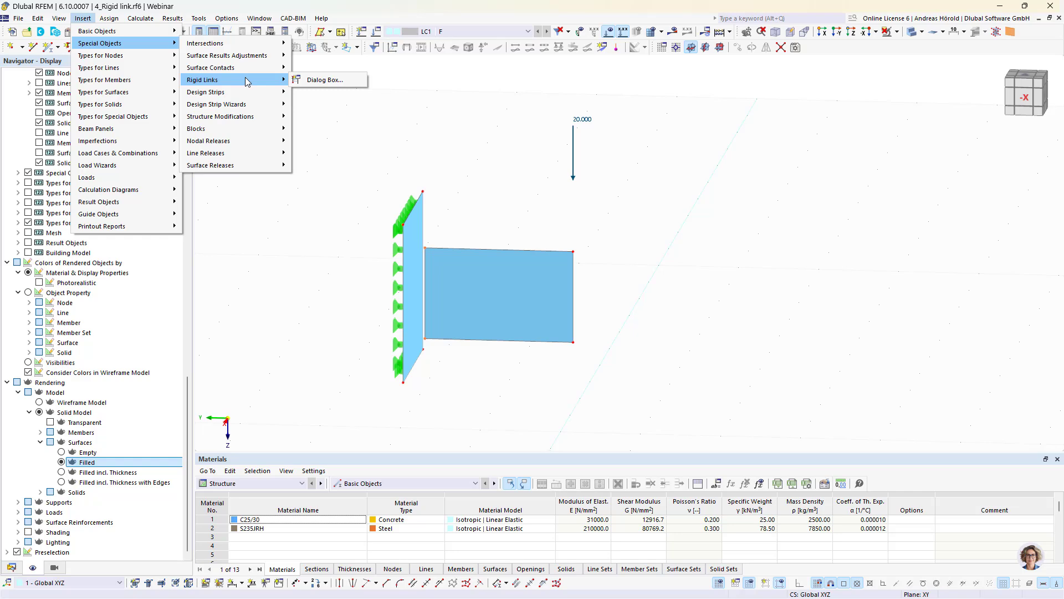
pyautogui.click(318, 80)
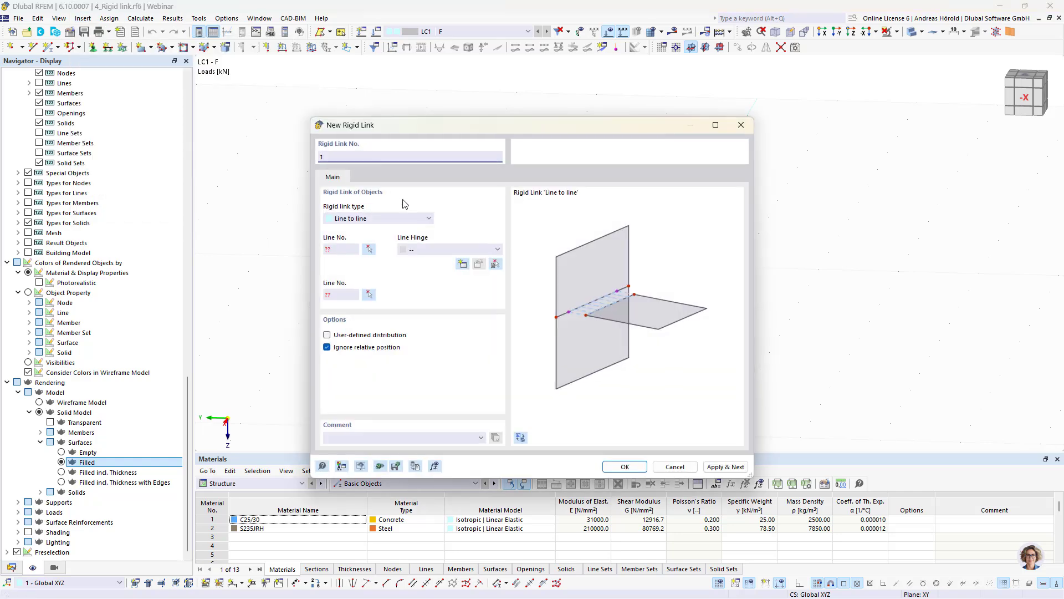
pyautogui.click(428, 219)
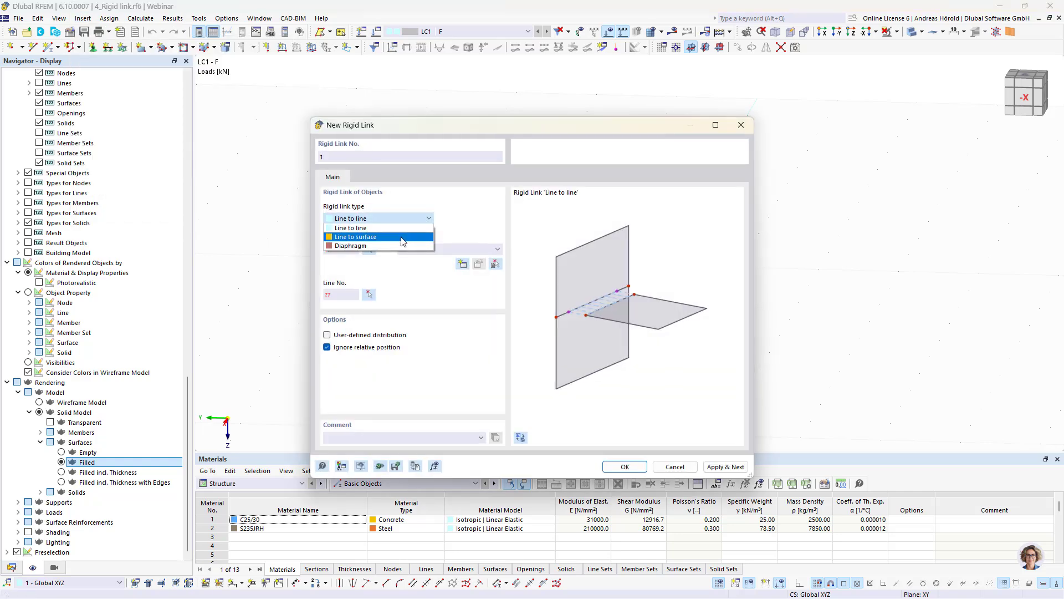
pyautogui.click(402, 237)
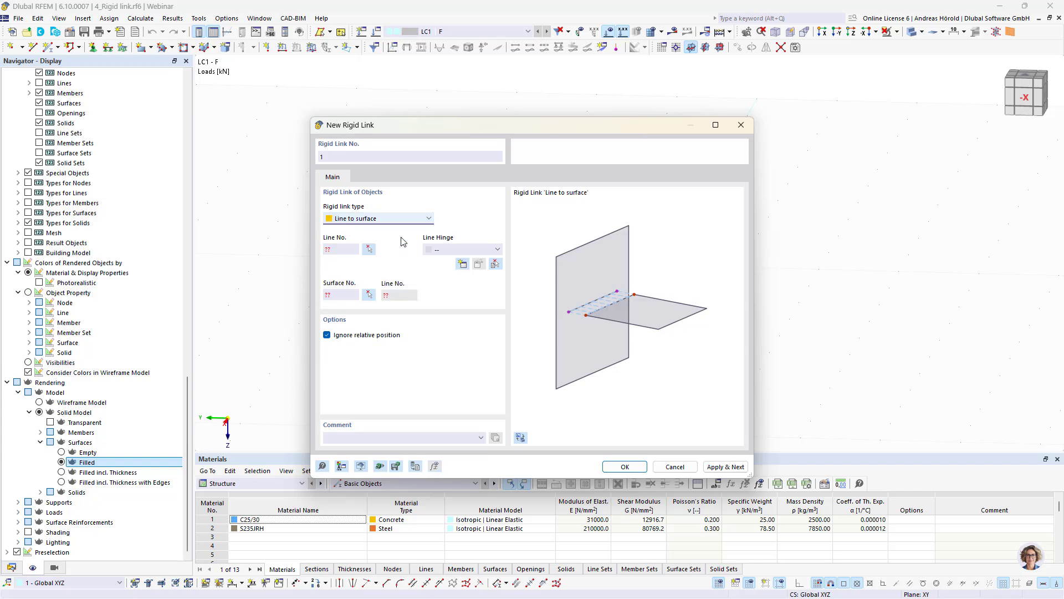
# Link the plate's edge line facing the wall to the wall surface, and create the rigid link while accepting deletion of existing results
pyautogui.click(369, 248)
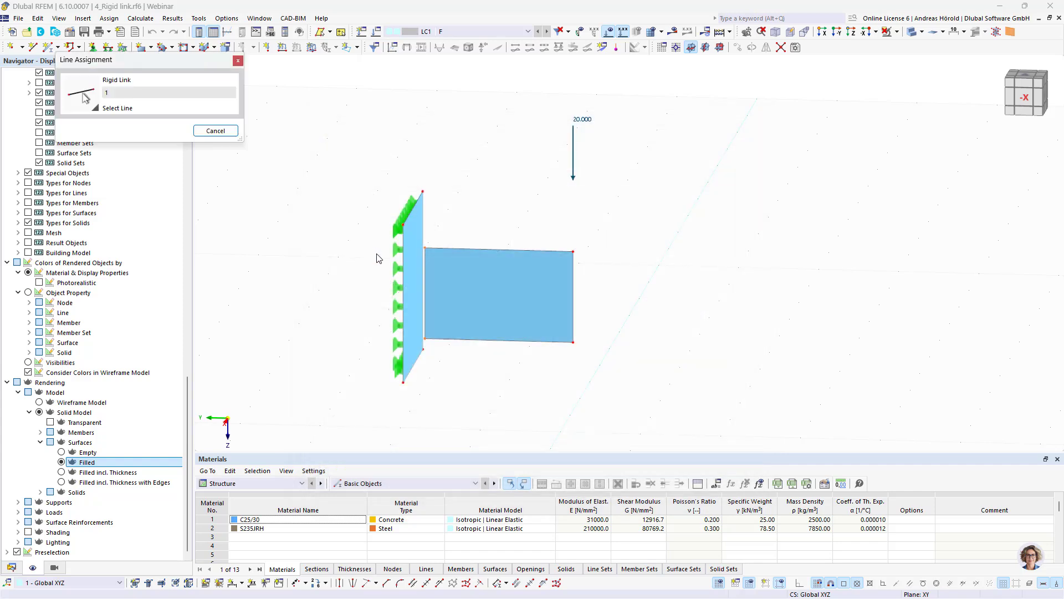
pyautogui.click(426, 277)
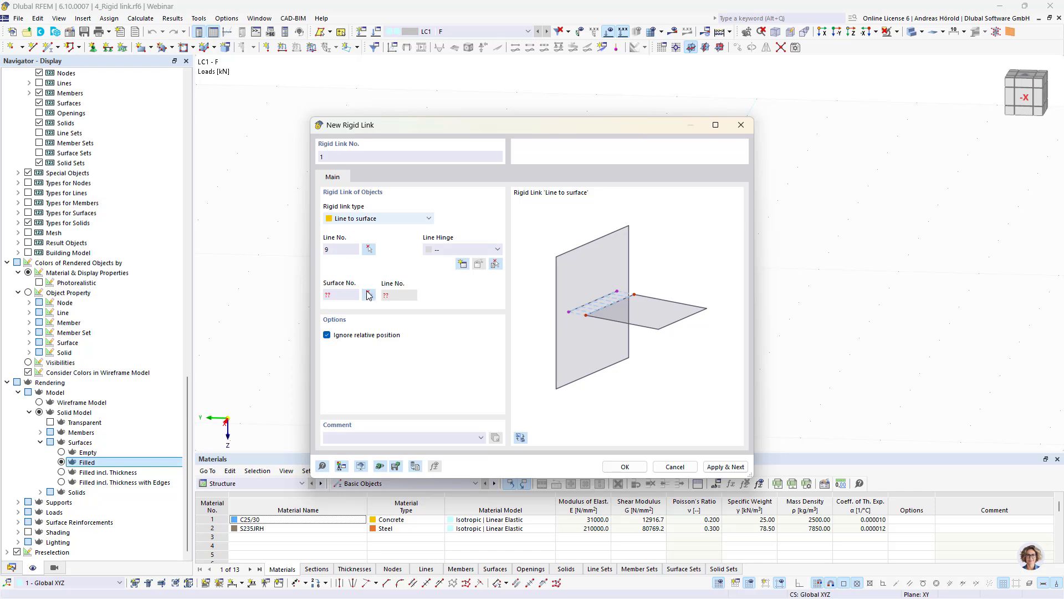
pyautogui.click(368, 295)
pyautogui.click(417, 281)
pyautogui.click(625, 466)
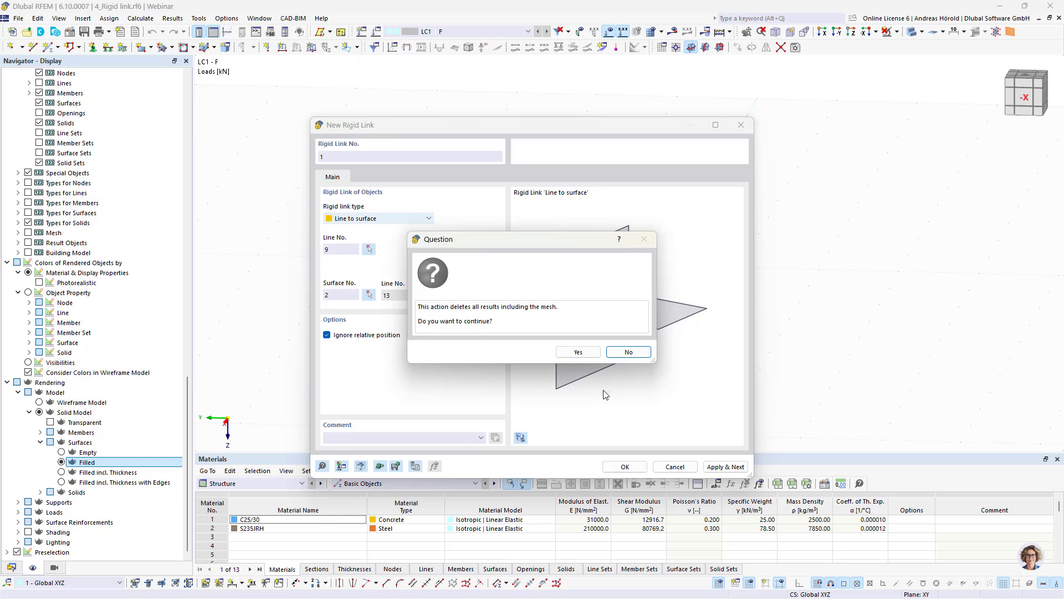
pyautogui.click(576, 354)
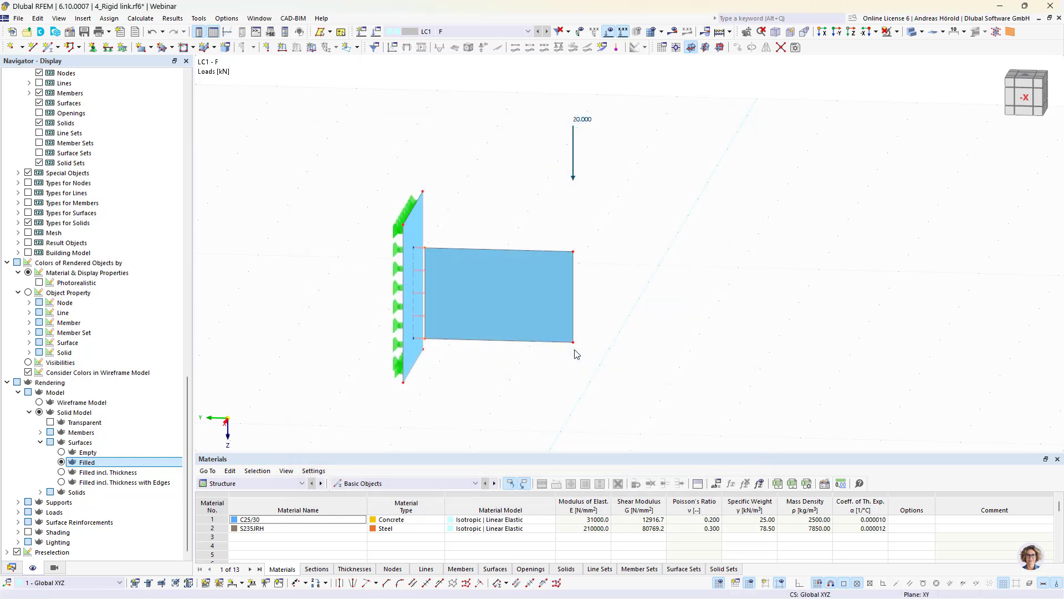
# Calculate LC1 of the rigid link model and examine the equivalent von Mises stresses in the plate and wall
pyautogui.click(674, 32)
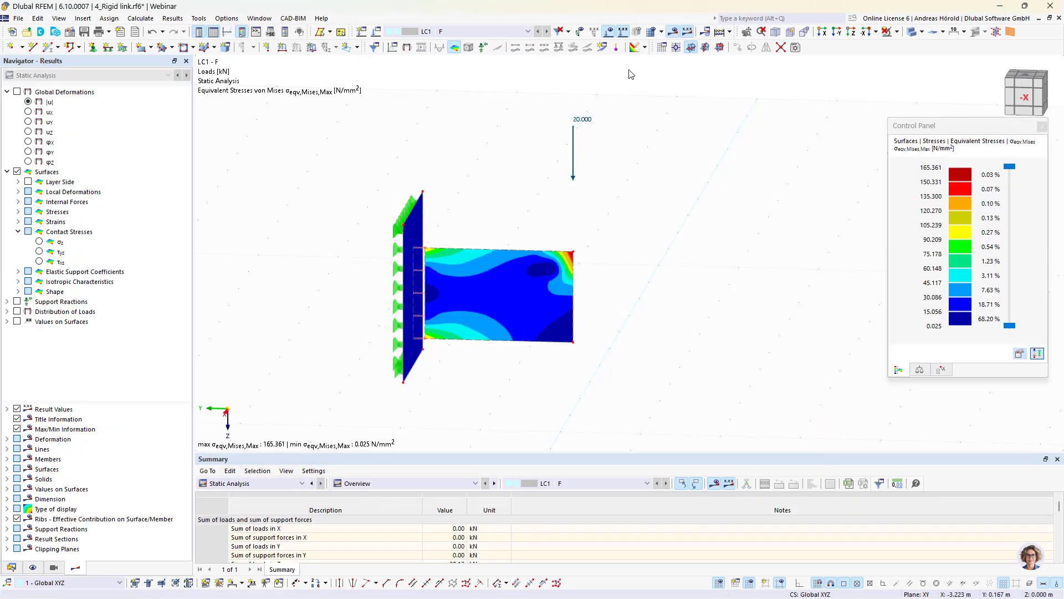
pyautogui.scroll(5, 487, 298)
pyautogui.moveTo(504, 297); pyautogui.dragTo(542, 285, button='middle')
pyautogui.scroll(1, 554, 302)
pyautogui.scroll(-3, 542, 285)
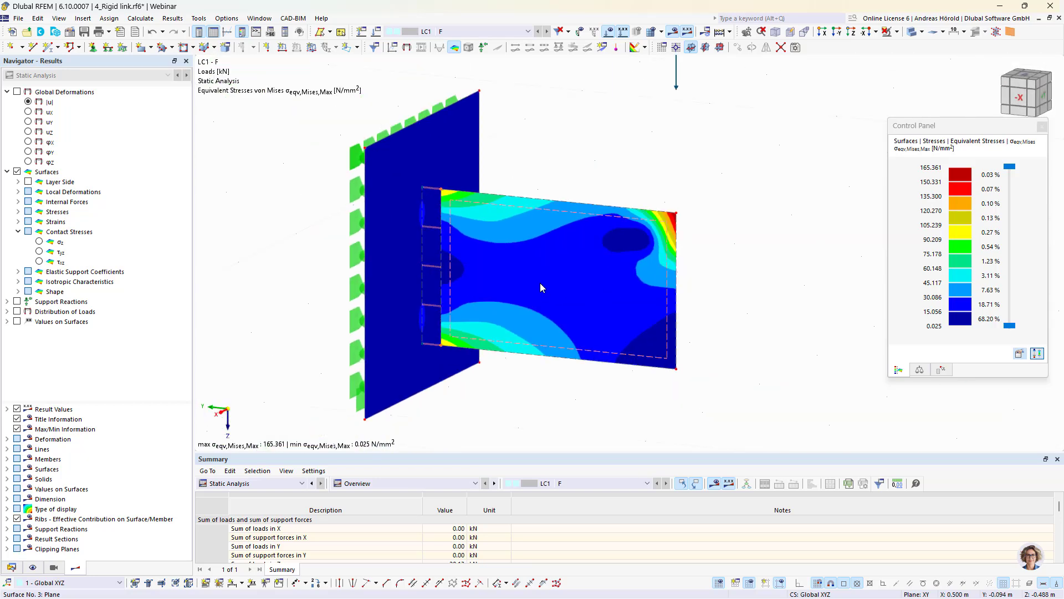
pyautogui.scroll(-2, 540, 283)
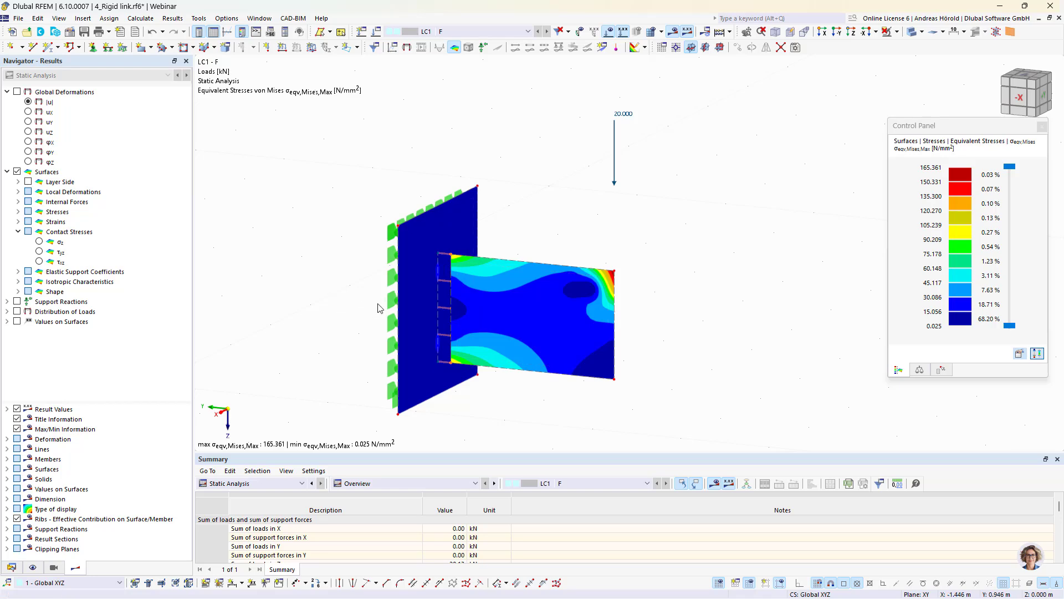
# Switch to the model 4.1_Rigid link TCC beam.rf6 and examine the concrete slab above the timber beam from several angles
pyautogui.click(11, 567)
pyautogui.click(7, 112)
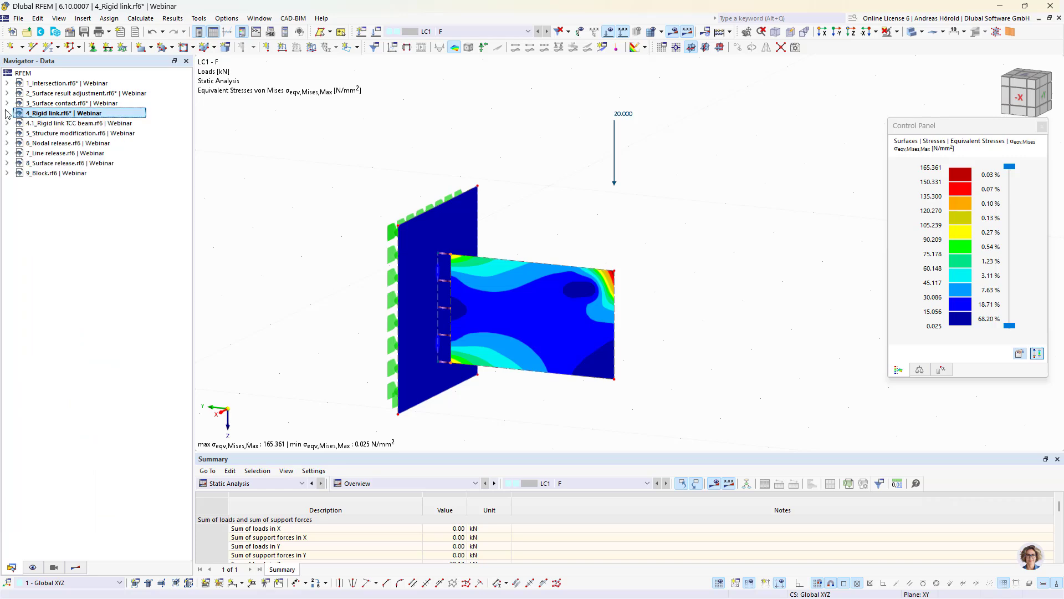
pyautogui.click(50, 123)
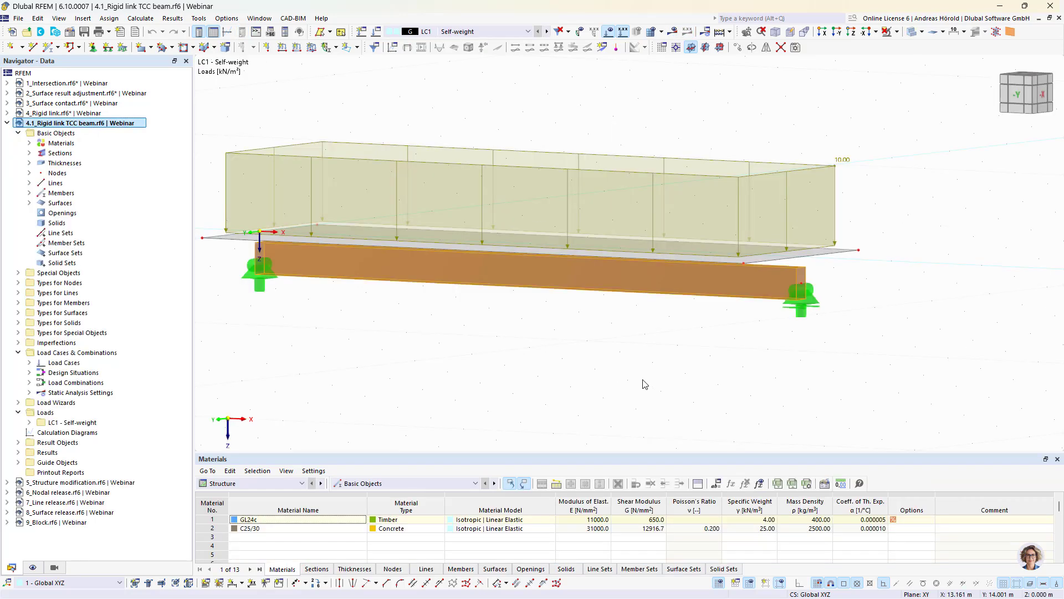
pyautogui.moveTo(643, 363)
pyautogui.mouseDown(button='middle')
pyautogui.moveTo(630, 383)
pyautogui.moveTo(582, 388)
pyautogui.moveTo(654, 350)
pyautogui.mouseUp(button='middle')
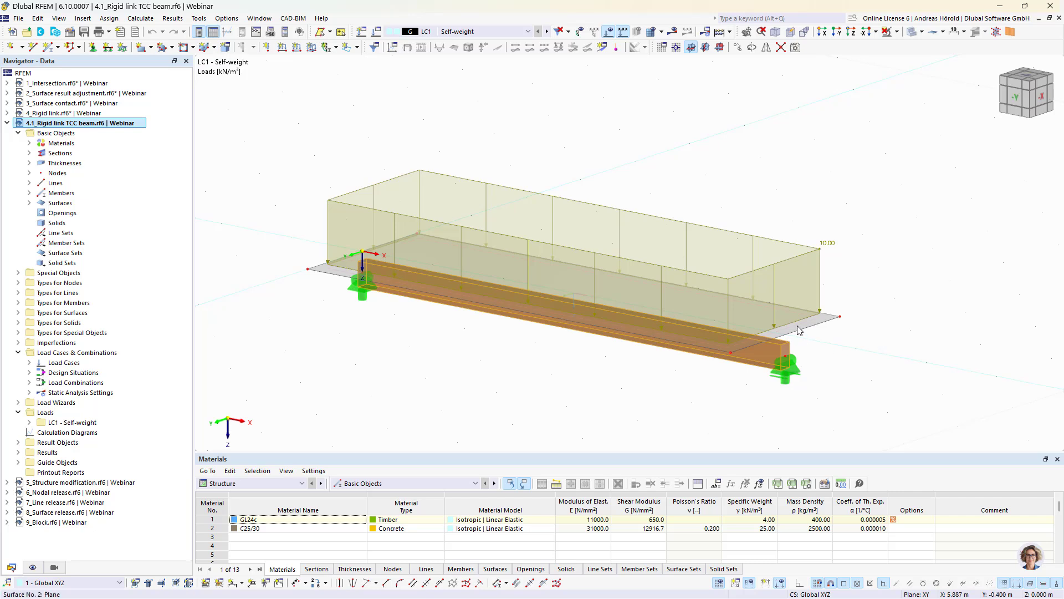
pyautogui.moveTo(798, 329)
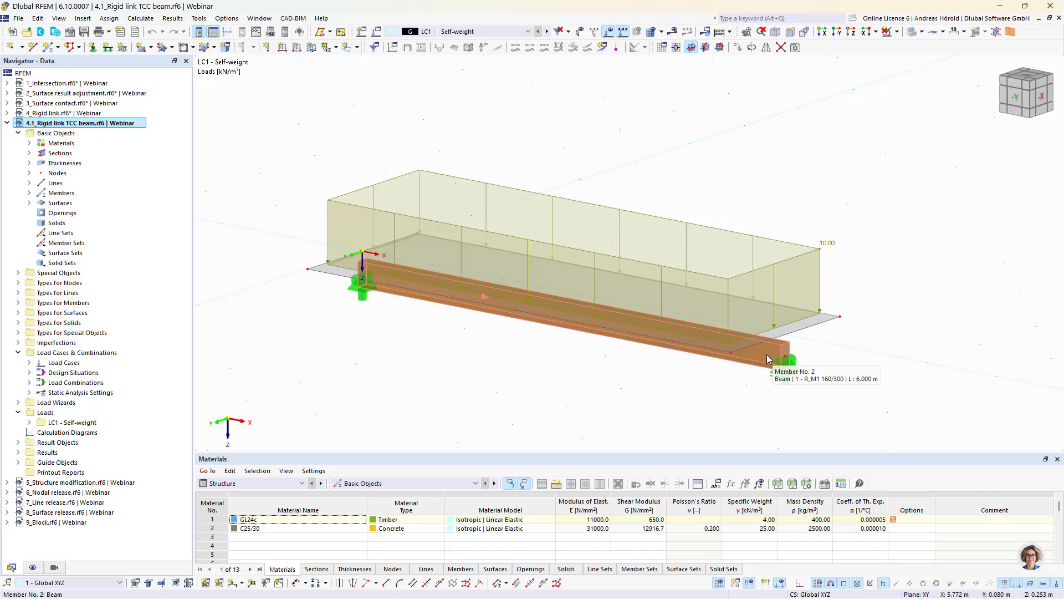
pyautogui.keyDown('ctrl'); pyautogui.moveTo(803, 364); pyautogui.dragTo(694, 328, button='middle'); pyautogui.keyUp('ctrl')
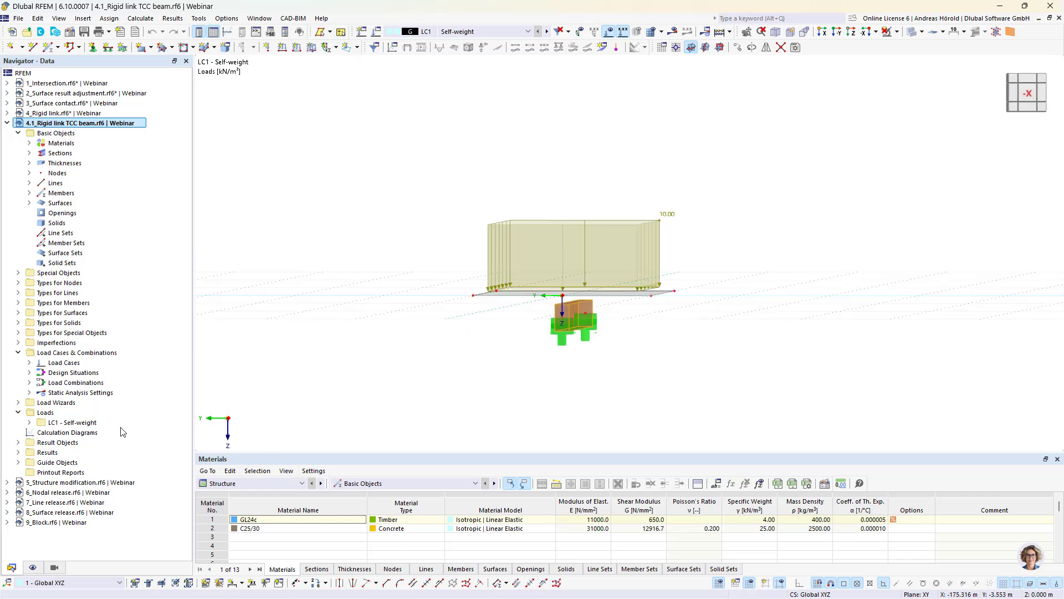
# Render the surfaces filled including thickness to examine the slab's position above the timber beam, and return the rendering to Filled
pyautogui.click(33, 567)
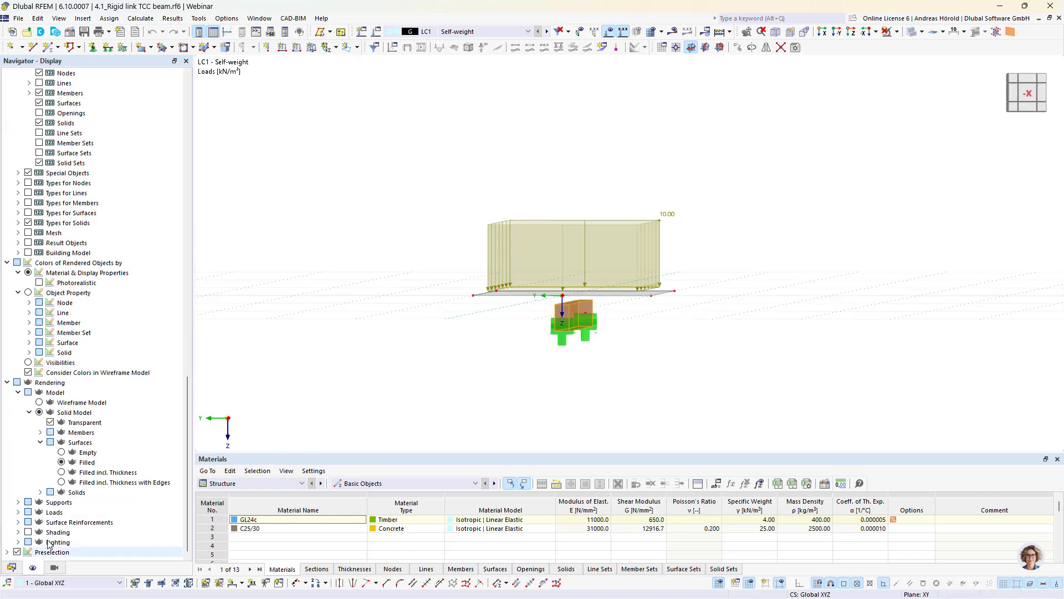
pyautogui.click(61, 472)
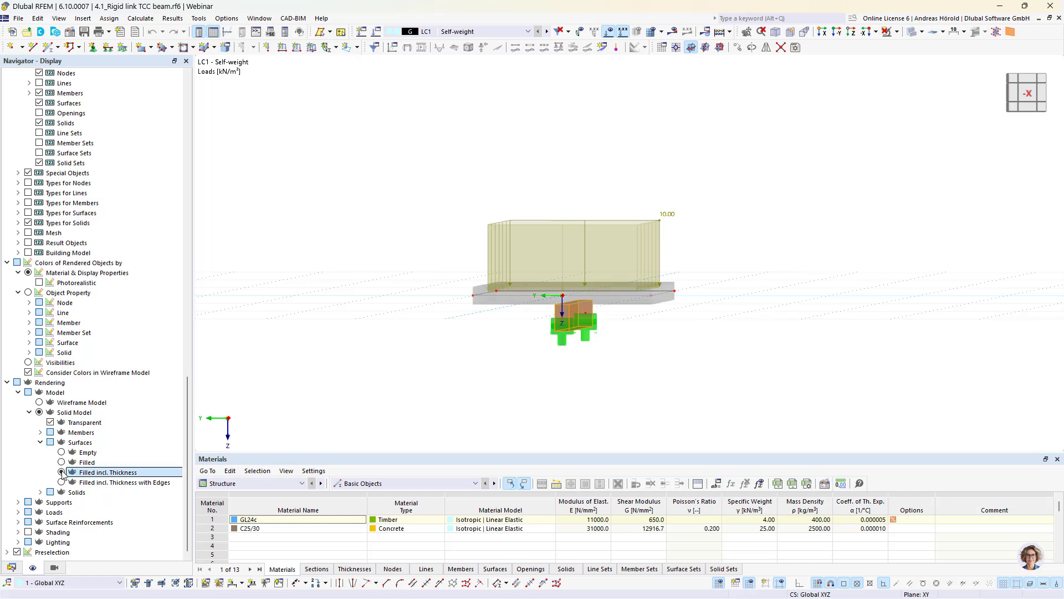
pyautogui.moveTo(638, 378)
pyautogui.keyDown('ctrl'); pyautogui.mouseDown(button='middle')
pyautogui.moveTo(646, 373)
pyautogui.moveTo(616, 376)
pyautogui.mouseUp(button='middle'); pyautogui.keyUp('ctrl')
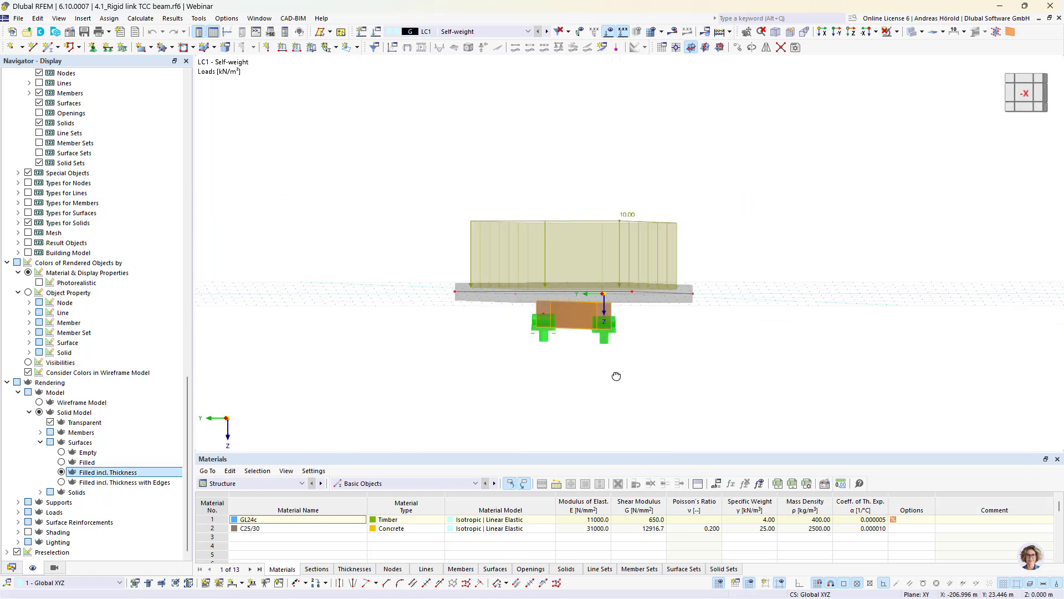
pyautogui.click(61, 462)
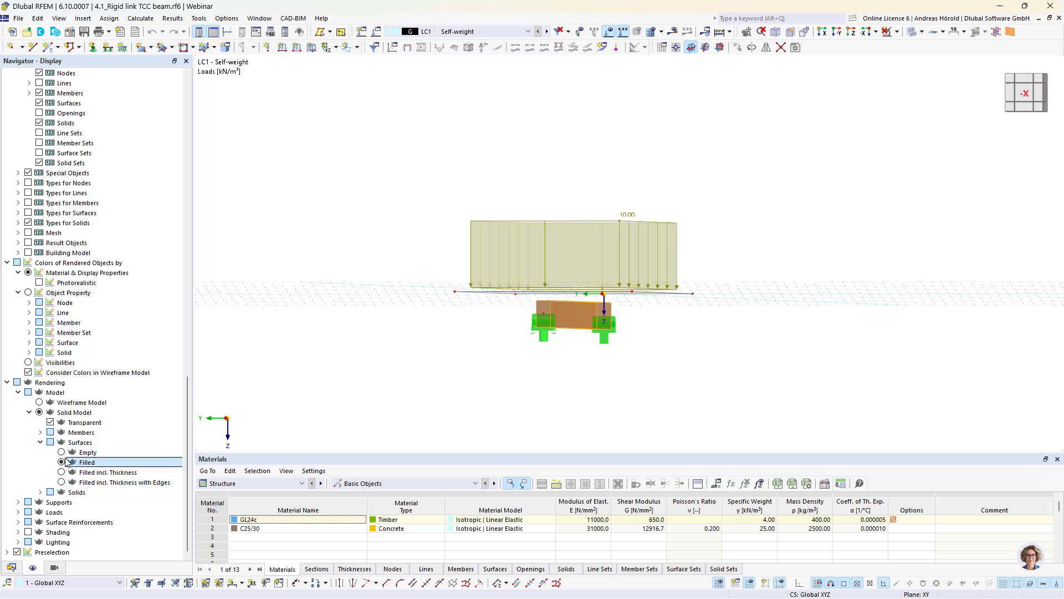
# Start a new rigid link in the TCC beam model and set its type to Line to surface
pyautogui.click(11, 566)
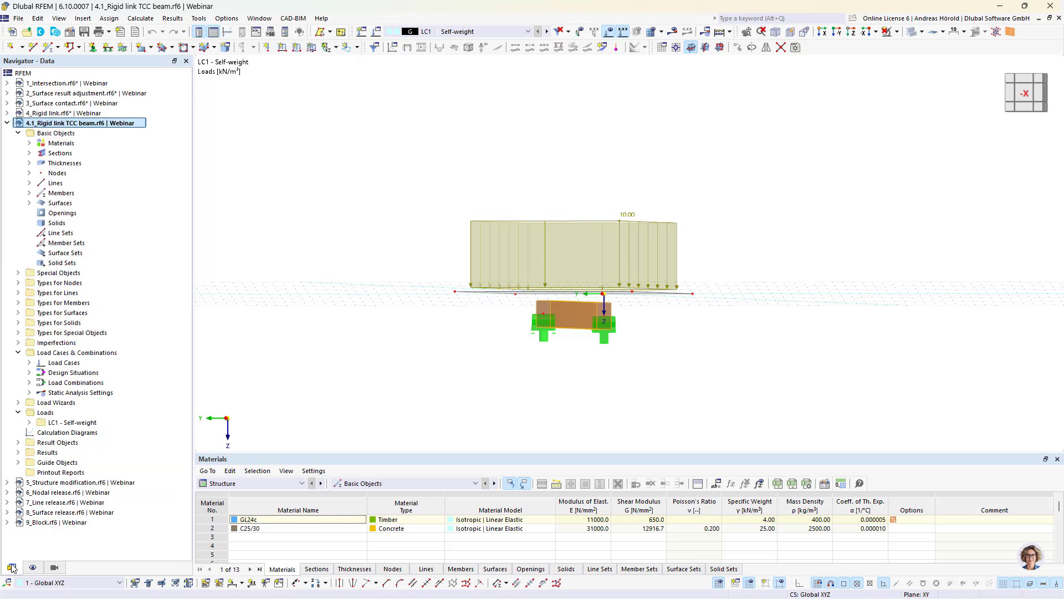
pyautogui.click(18, 272)
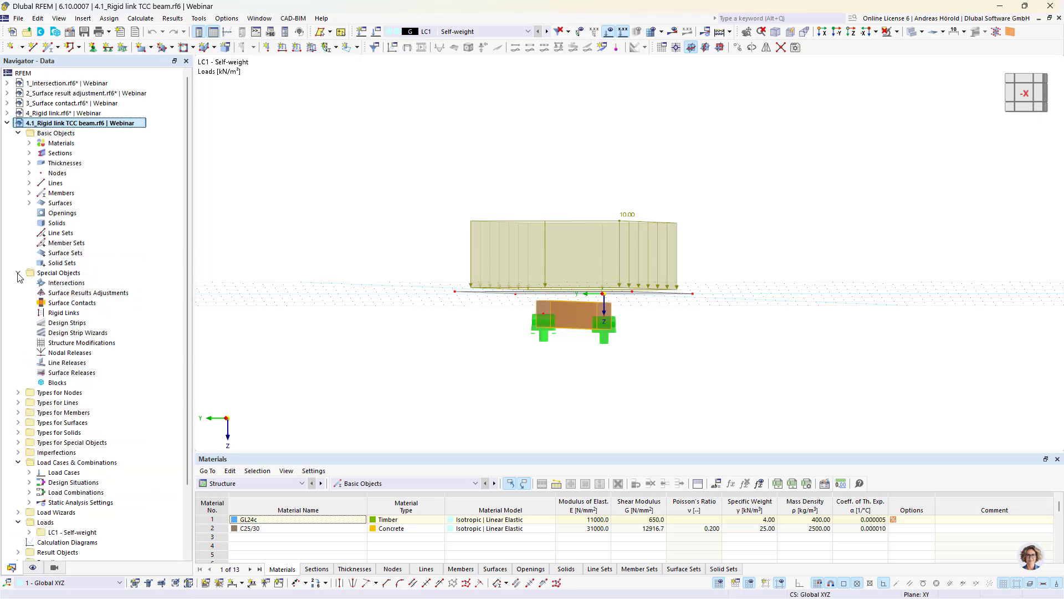
pyautogui.rightClick(65, 313)
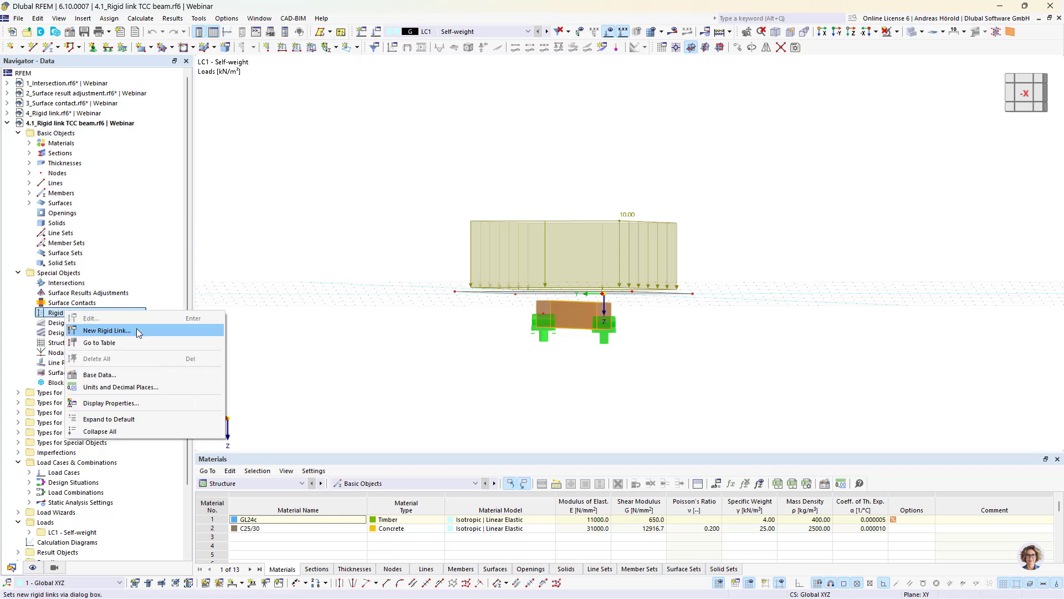
pyautogui.click(138, 332)
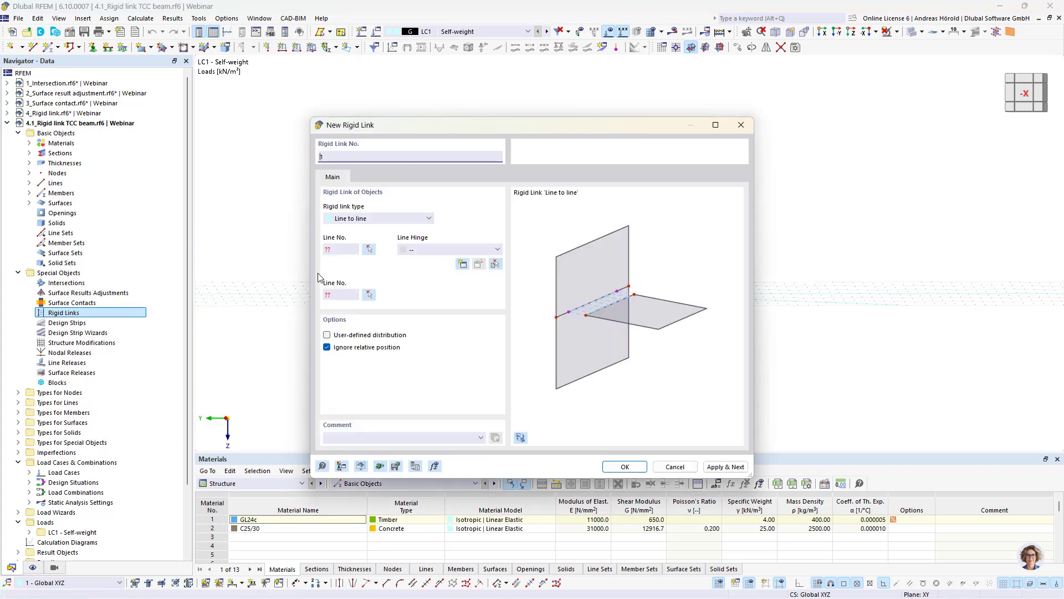
pyautogui.click(380, 219)
pyautogui.click(381, 240)
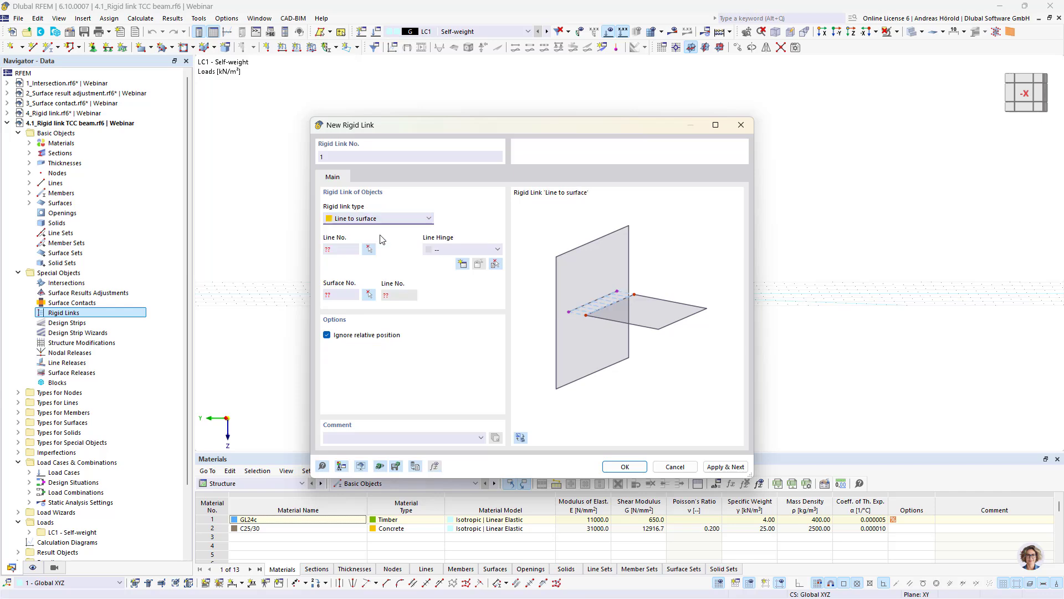
# Link the timber beam's line to the concrete slab surface, disable ignoring the relative position, and create the rigid link
pyautogui.click(368, 249)
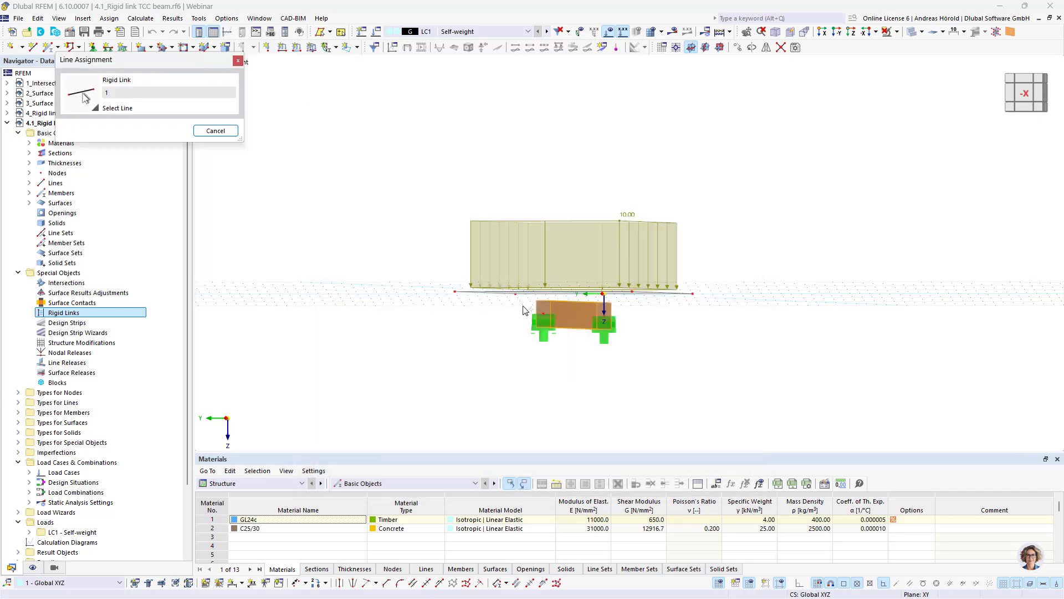
pyautogui.click(569, 313)
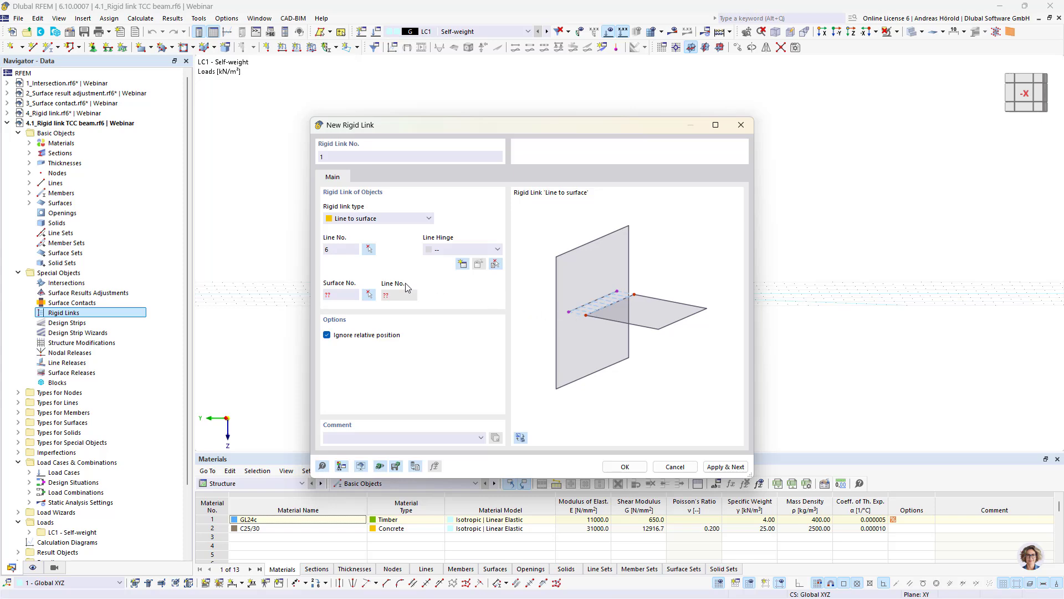
pyautogui.click(368, 294)
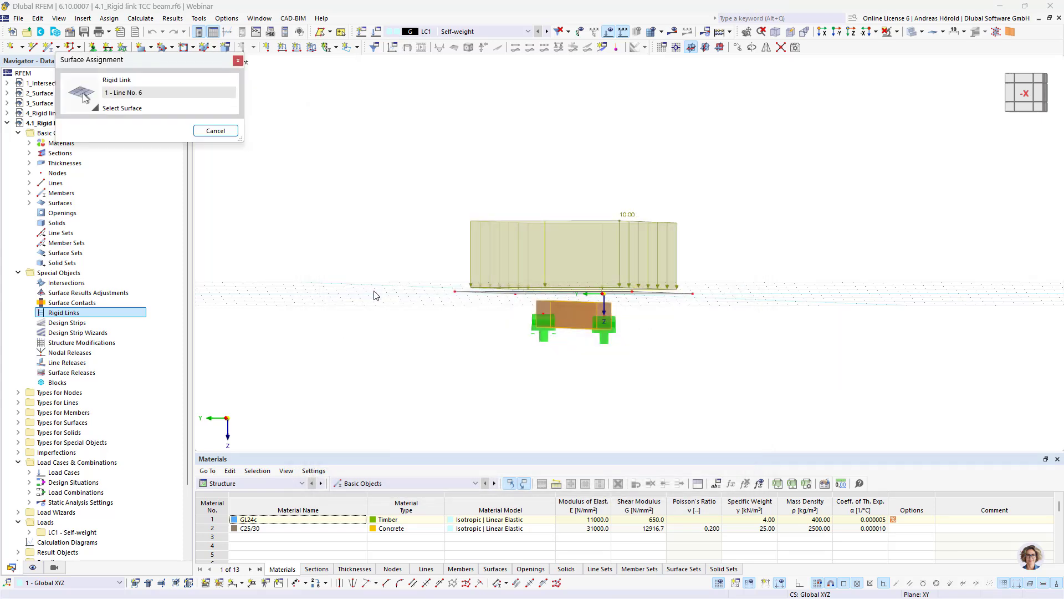
pyautogui.click(497, 295)
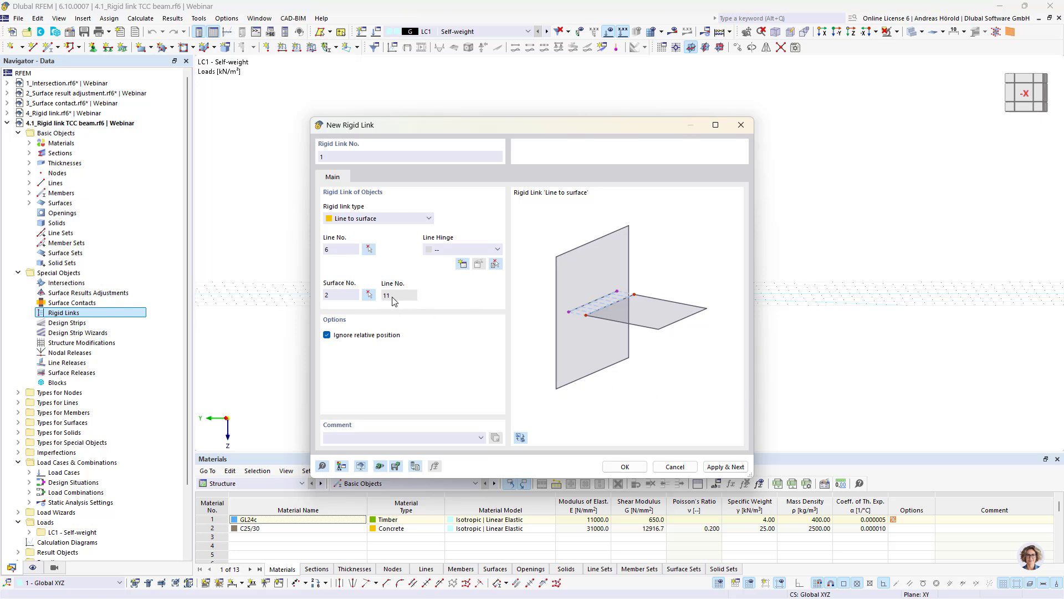
pyautogui.click(327, 336)
pyautogui.moveTo(520, 126); pyautogui.dragTo(265, 156)
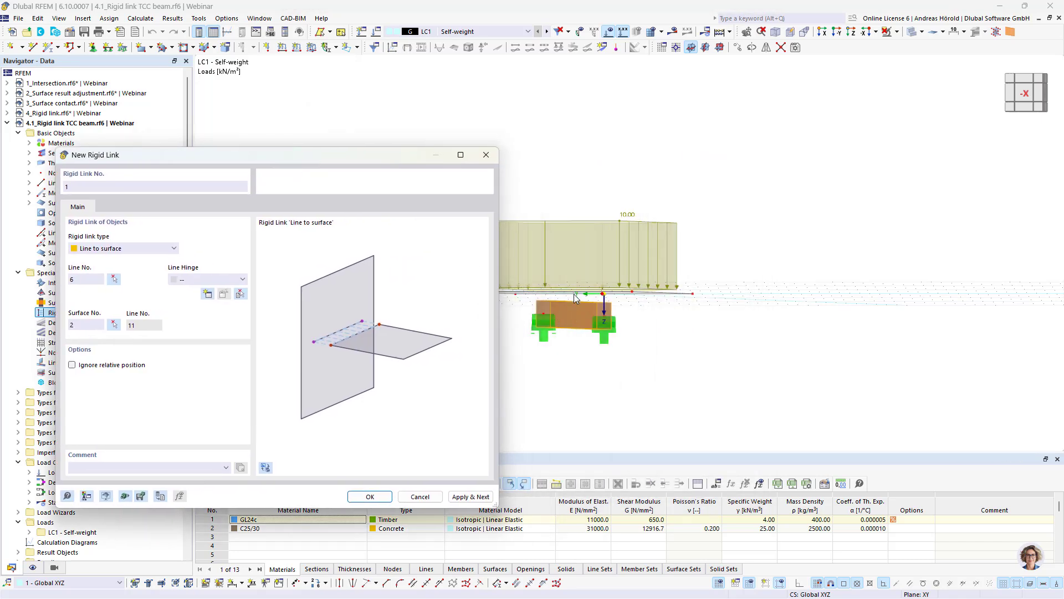
pyautogui.click(370, 496)
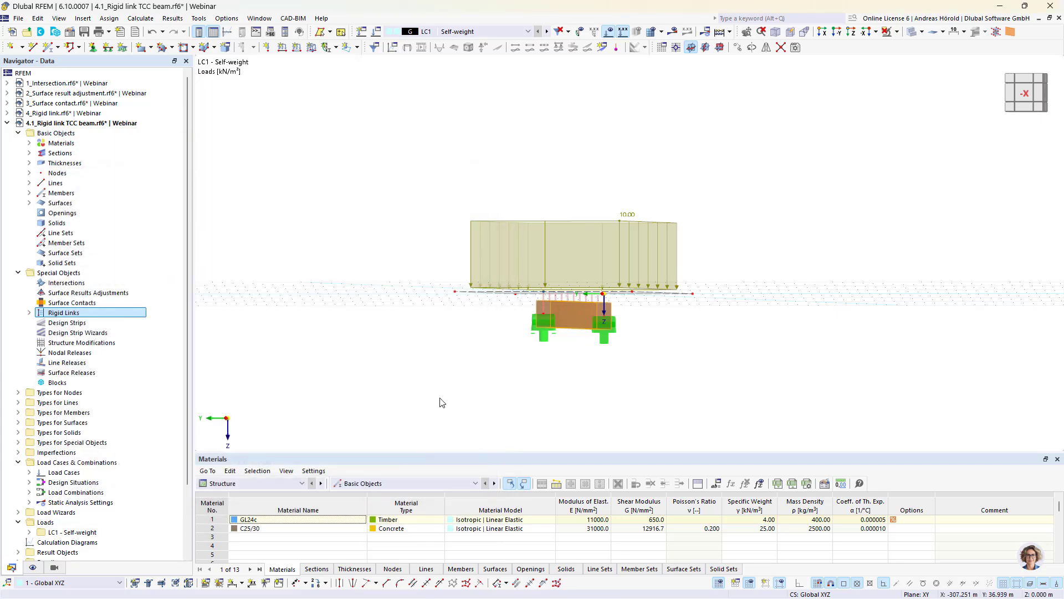
# Calculate LC1 of the composite beam and view the global deformations of the slab and timber beam
pyautogui.keyDown('ctrl'); pyautogui.moveTo(447, 353); pyautogui.dragTo(577, 378, button='middle'); pyautogui.keyUp('ctrl')
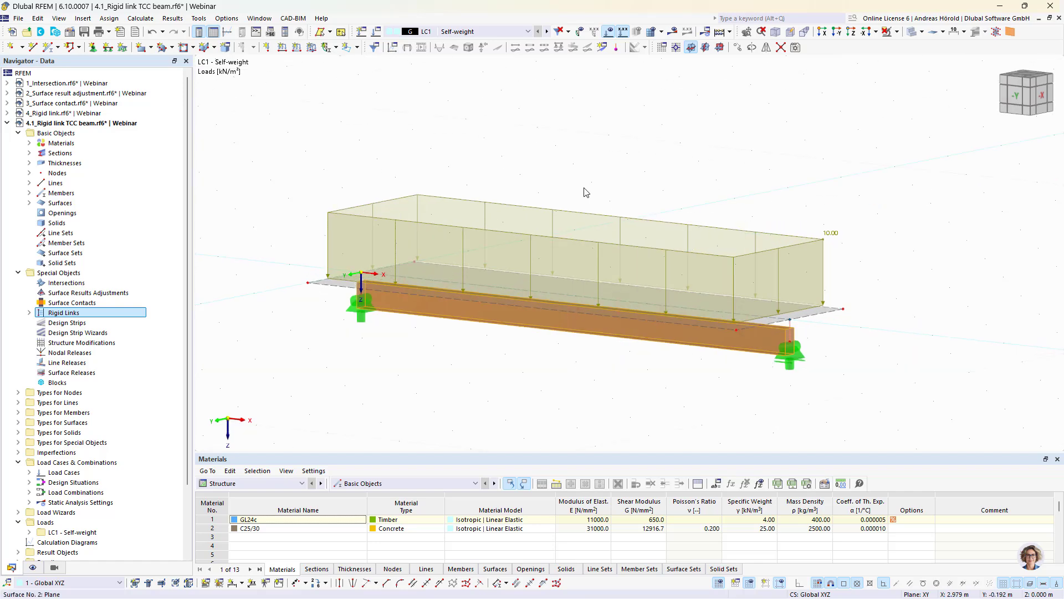
pyautogui.click(674, 32)
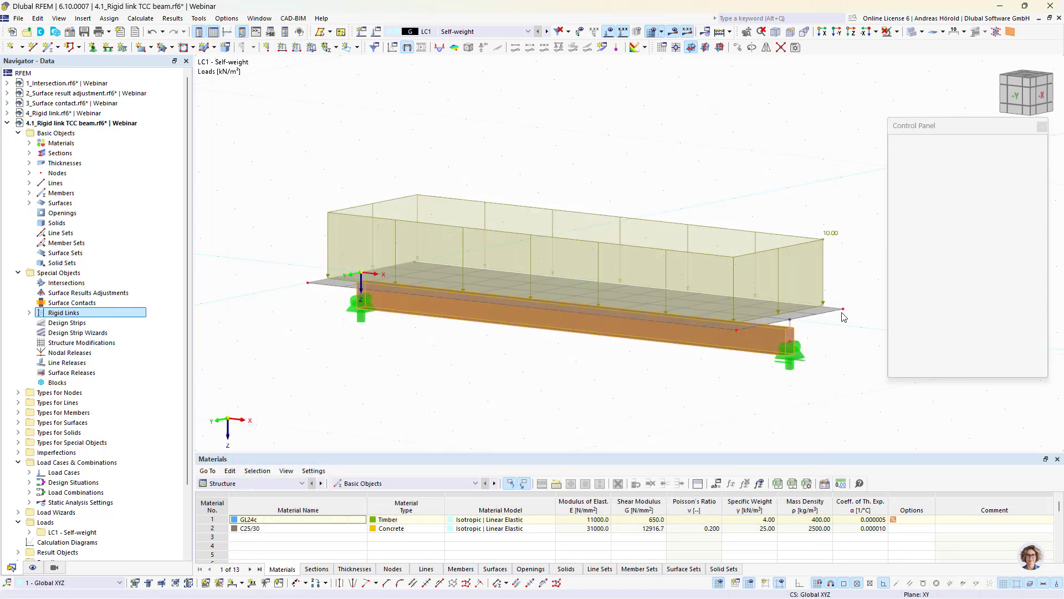
pyautogui.scroll(3, 574, 375)
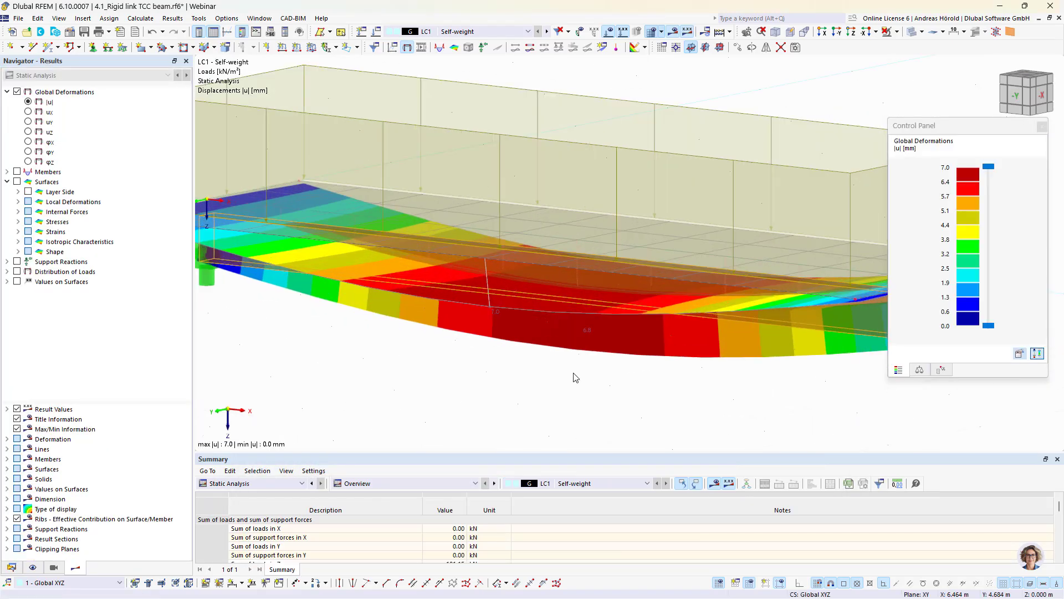
pyautogui.scroll(2, 575, 377)
pyautogui.scroll(-4, 575, 377)
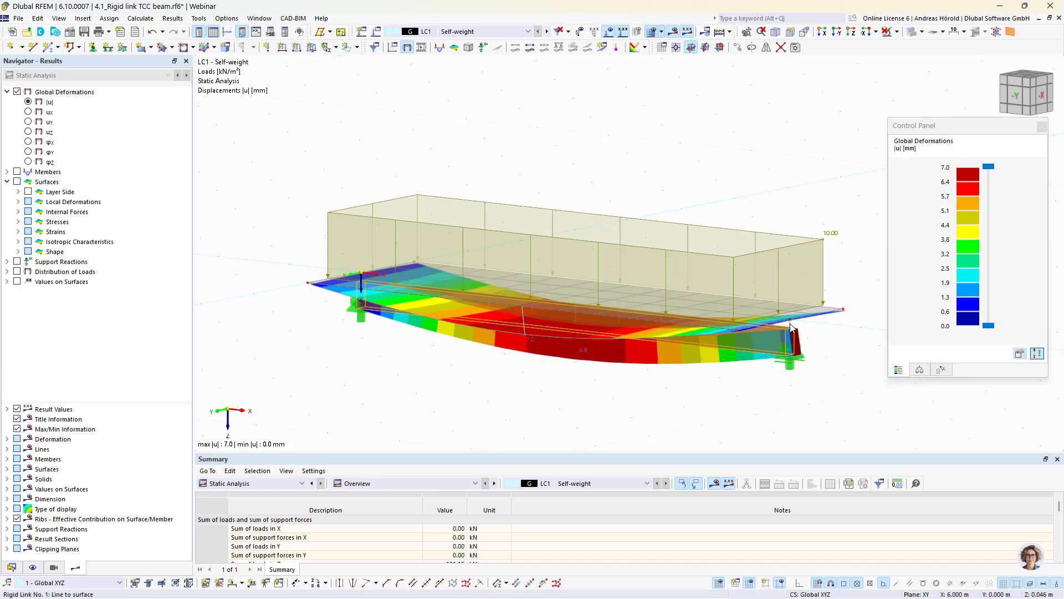
# Examine the deformed slab and timber beam near the end support and at midspan from several angles
pyautogui.scroll(2, 793, 327)
pyautogui.scroll(2, 792, 328)
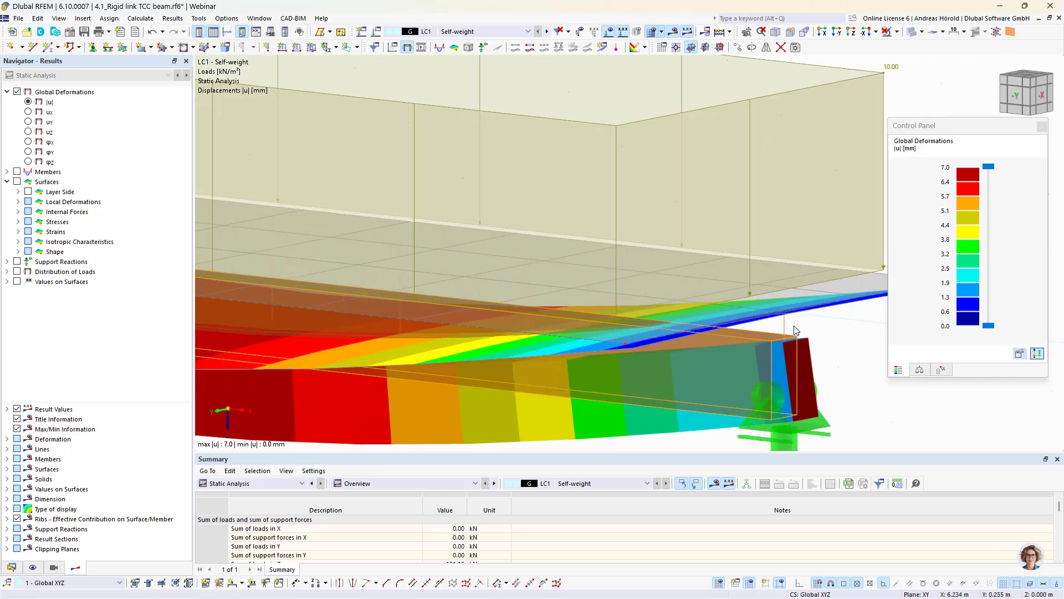
pyautogui.scroll(-2, 794, 330)
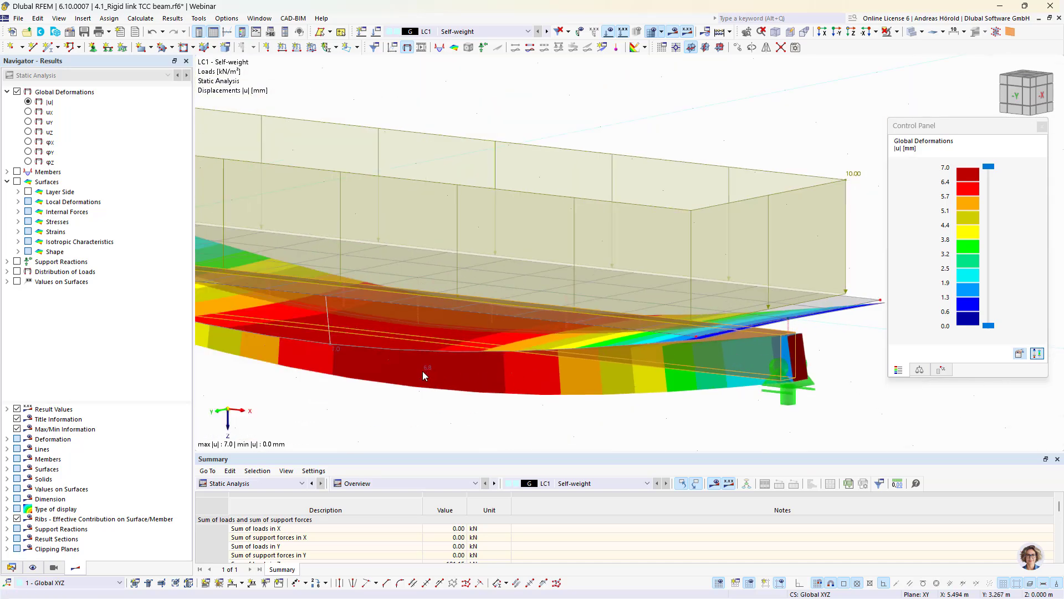
pyautogui.scroll(-1, 426, 376)
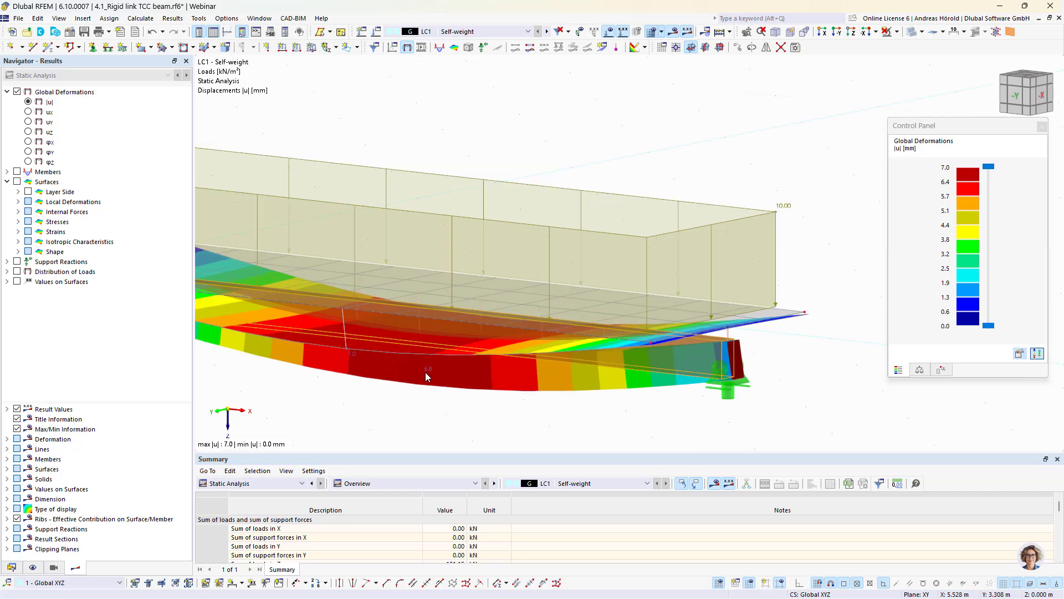
pyautogui.scroll(1, 425, 376)
pyautogui.keyDown('ctrl'); pyautogui.moveTo(451, 399); pyautogui.dragTo(401, 415, button='middle'); pyautogui.keyUp('ctrl')
pyautogui.rightClick(402, 419)
pyautogui.click(308, 381)
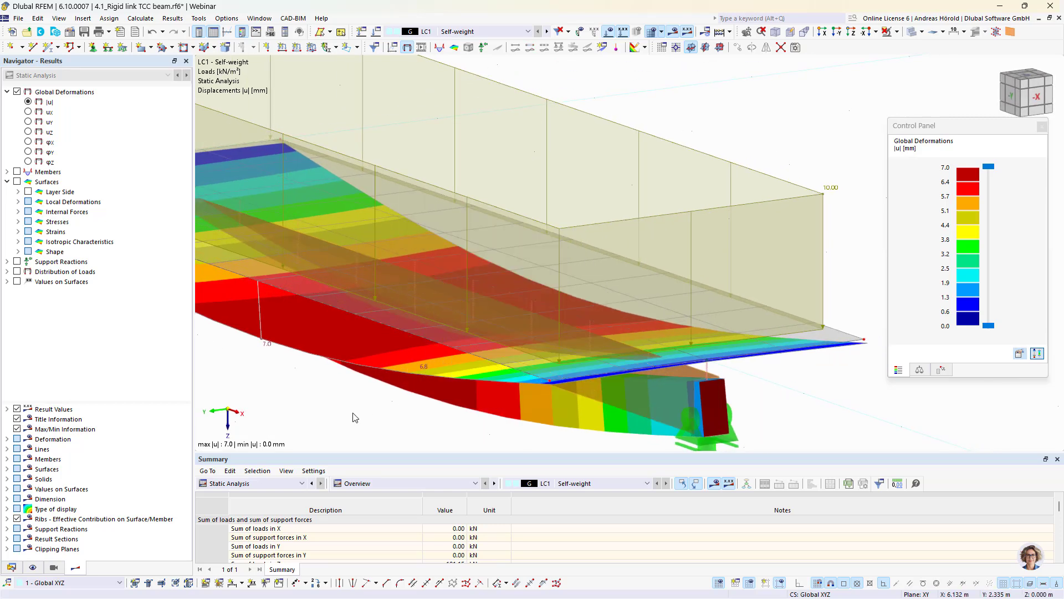
pyautogui.keyDown('ctrl'); pyautogui.moveTo(358, 417); pyautogui.dragTo(411, 408, button='middle'); pyautogui.keyUp('ctrl')
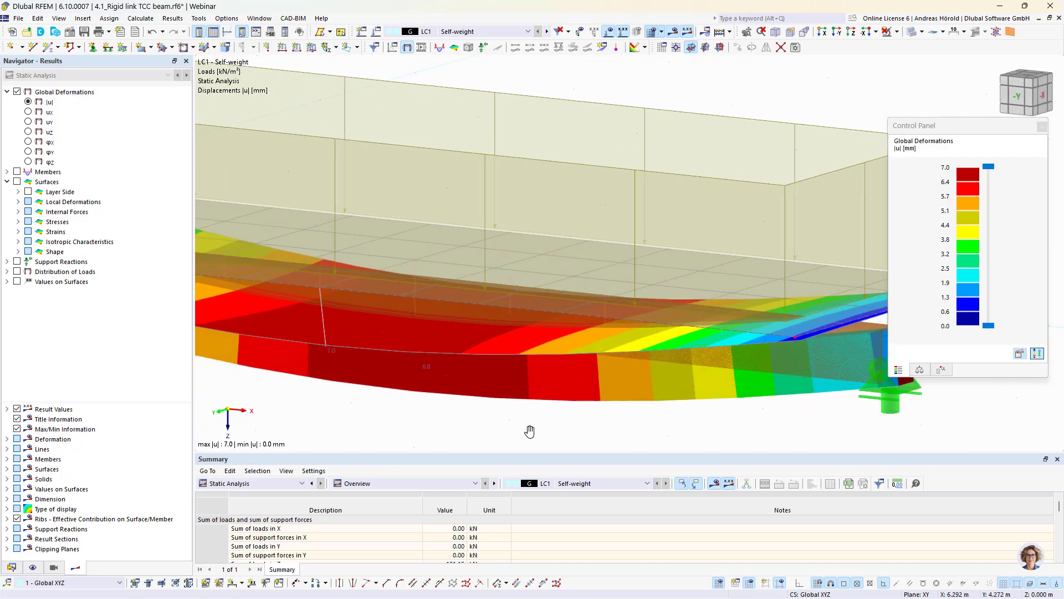
pyautogui.keyDown('ctrl'); pyautogui.moveTo(530, 431); pyautogui.dragTo(460, 410, button='middle'); pyautogui.keyUp('ctrl')
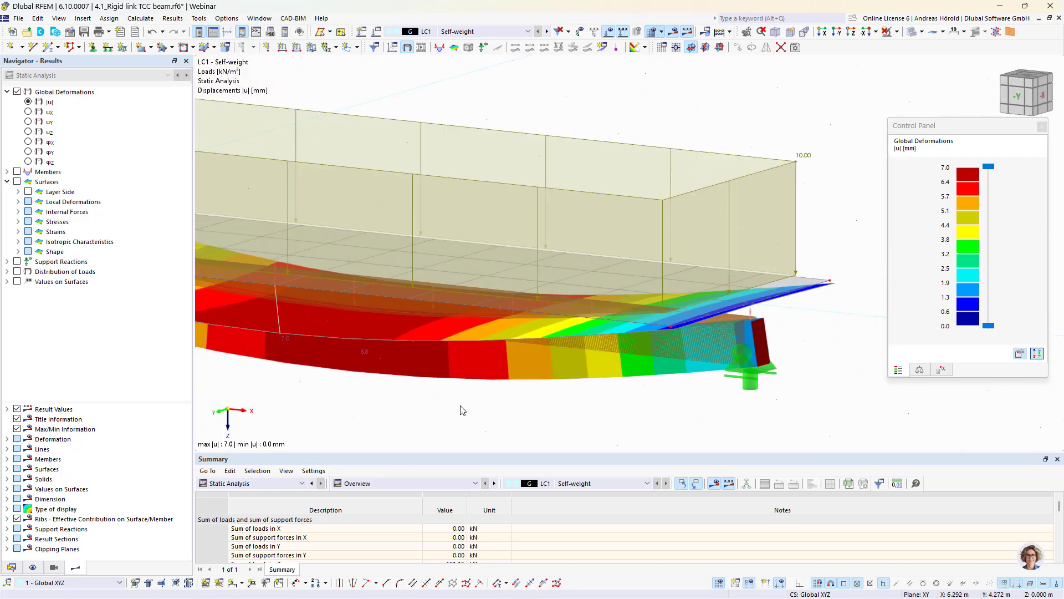
# Assign a new line hinge to the rigid link, releasing ux with a spring constant of 370000 kN/m² and leaving φx unreleased
pyautogui.doubleClick(751, 316)
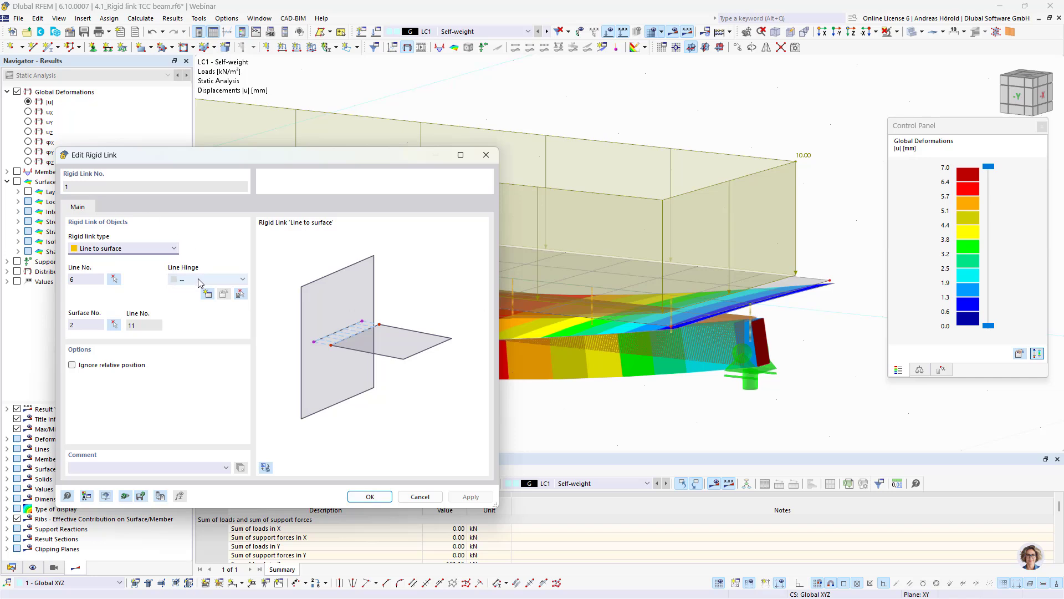
pyautogui.click(207, 293)
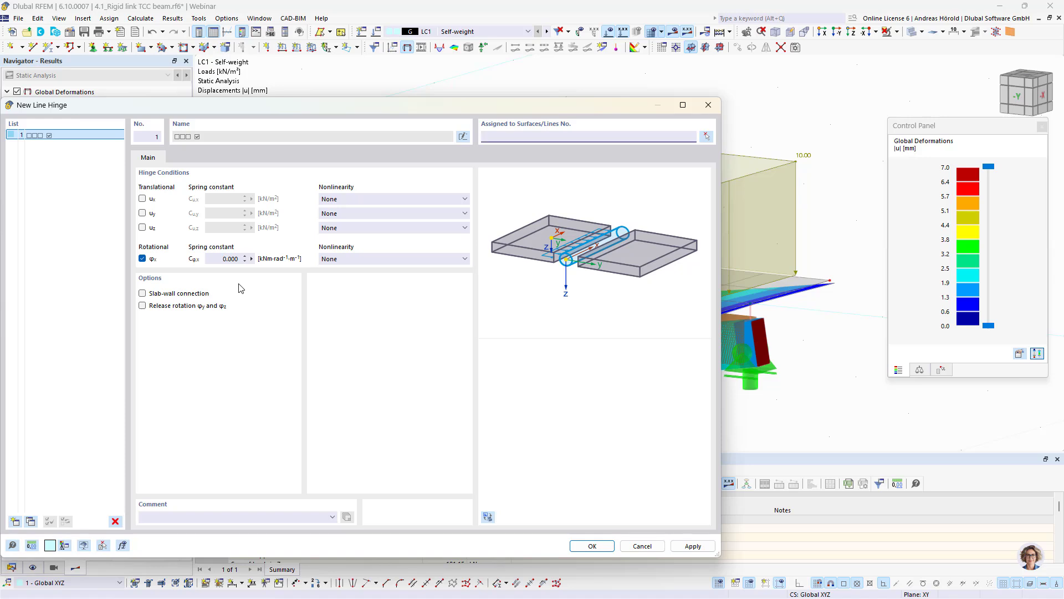
pyautogui.click(142, 258)
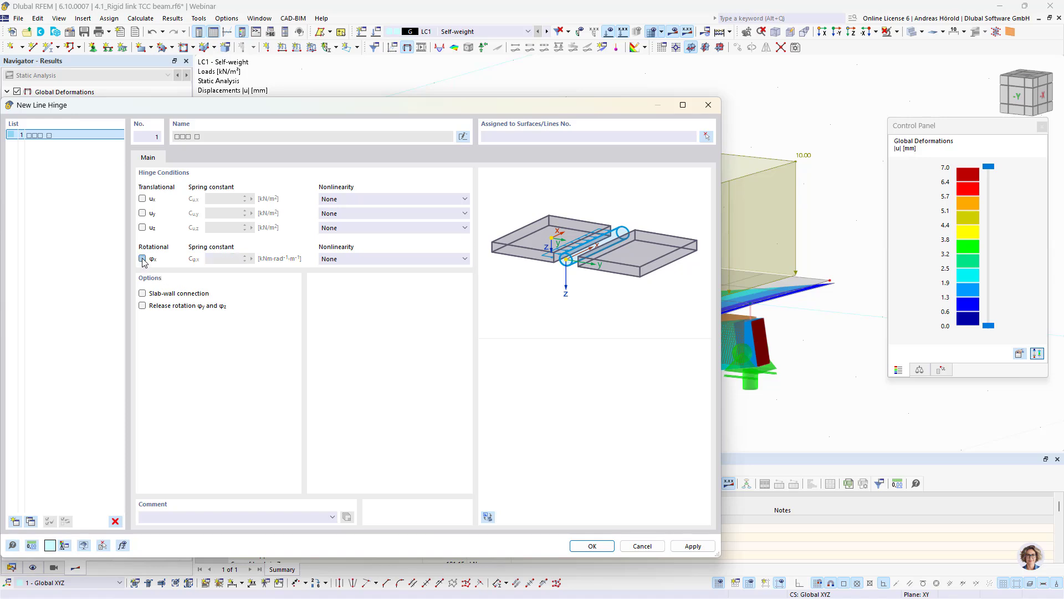
pyautogui.click(143, 199)
pyautogui.click(219, 198)
pyautogui.write('370000')
pyautogui.click(594, 545)
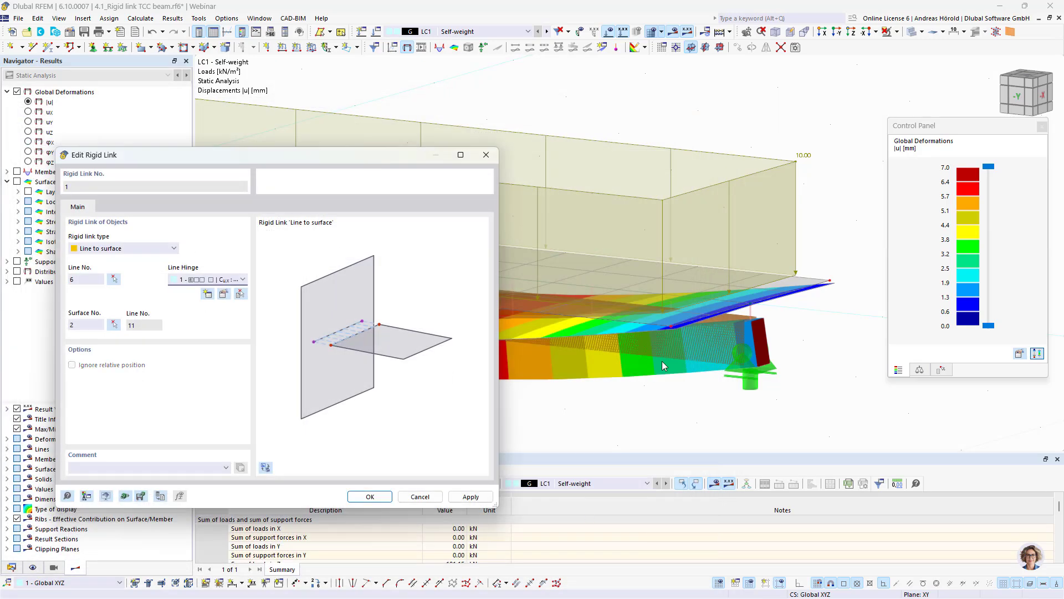
pyautogui.click(369, 497)
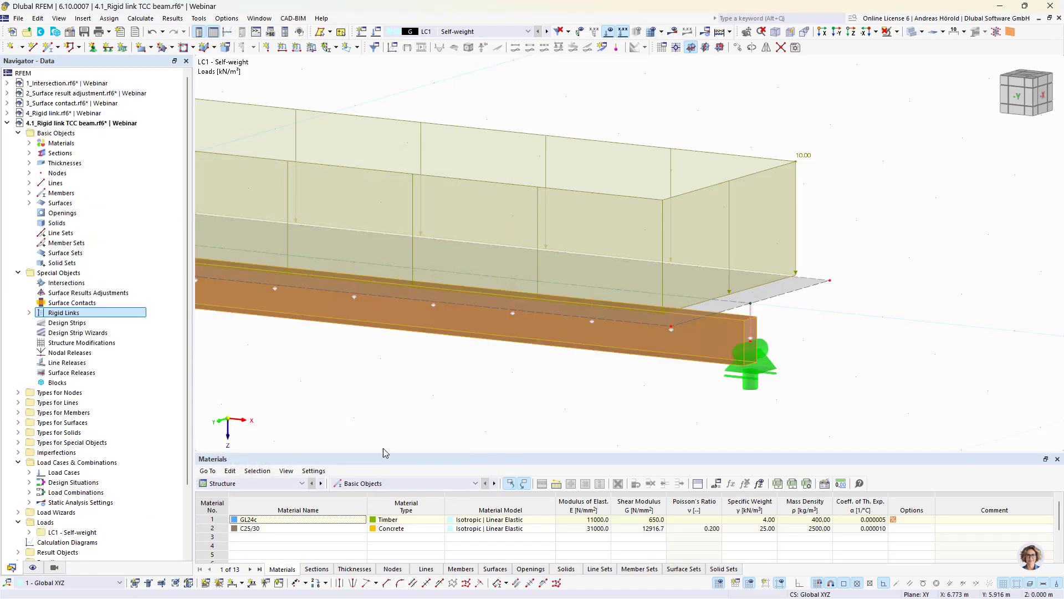
# Recalculate LC1 with the flexible rigid link, examine the global deformations from the end and side, and return to the model data
pyautogui.click(672, 32)
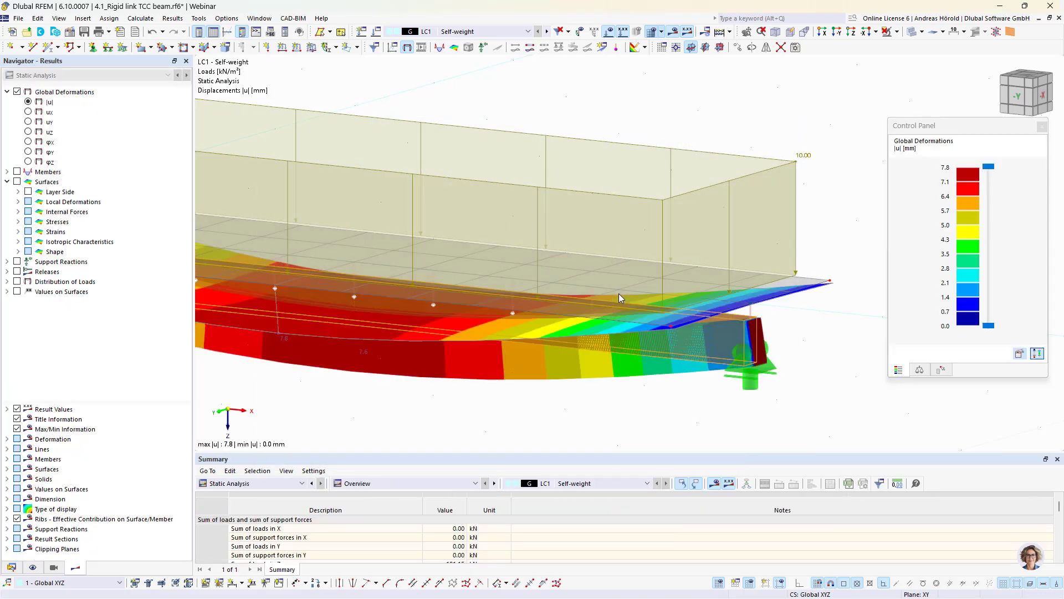
pyautogui.scroll(-1, 496, 335)
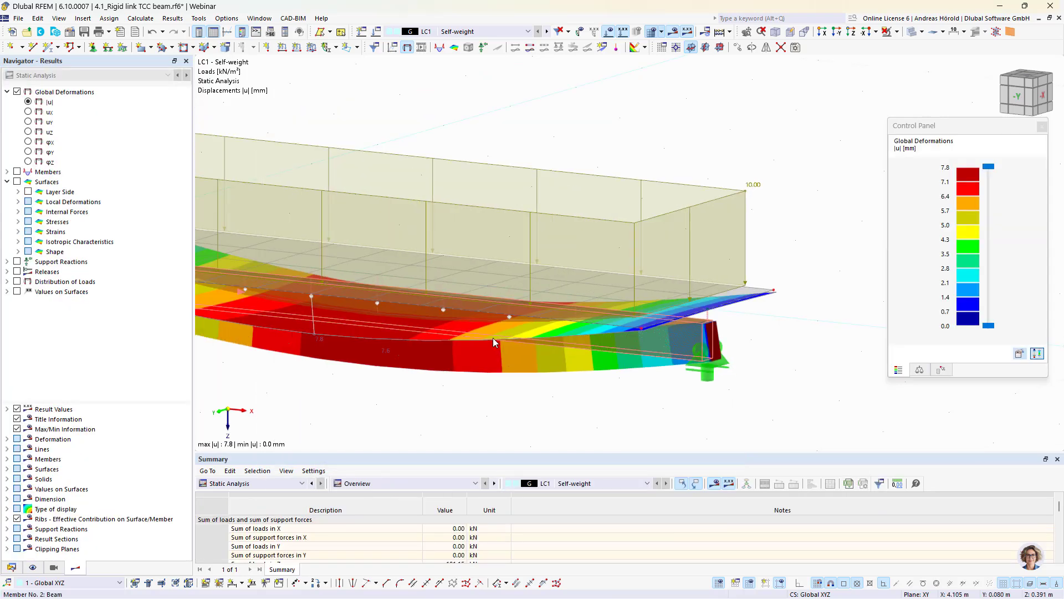
pyautogui.keyDown('ctrl'); pyautogui.moveTo(474, 404); pyautogui.dragTo(361, 399, button='middle'); pyautogui.keyUp('ctrl')
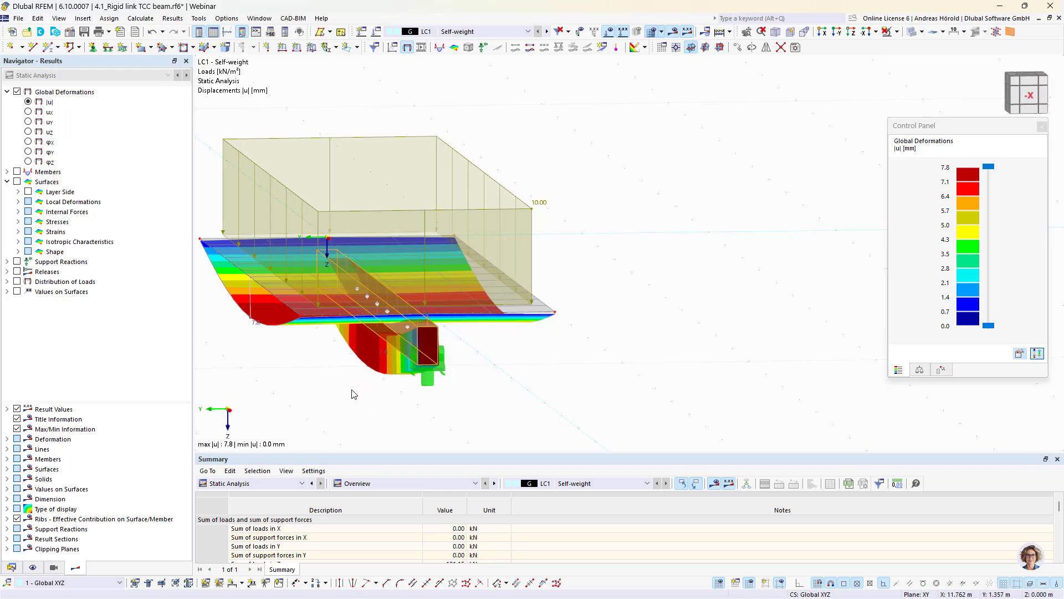
pyautogui.keyDown('ctrl'); pyautogui.moveTo(351, 388); pyautogui.dragTo(555, 364, button='middle'); pyautogui.keyUp('ctrl')
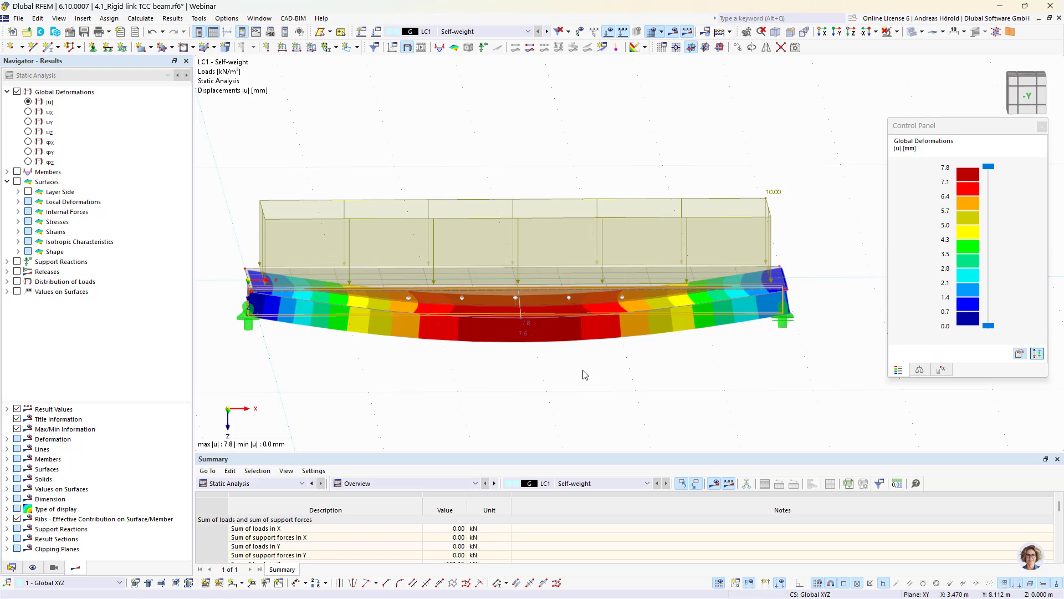
pyautogui.click(16, 569)
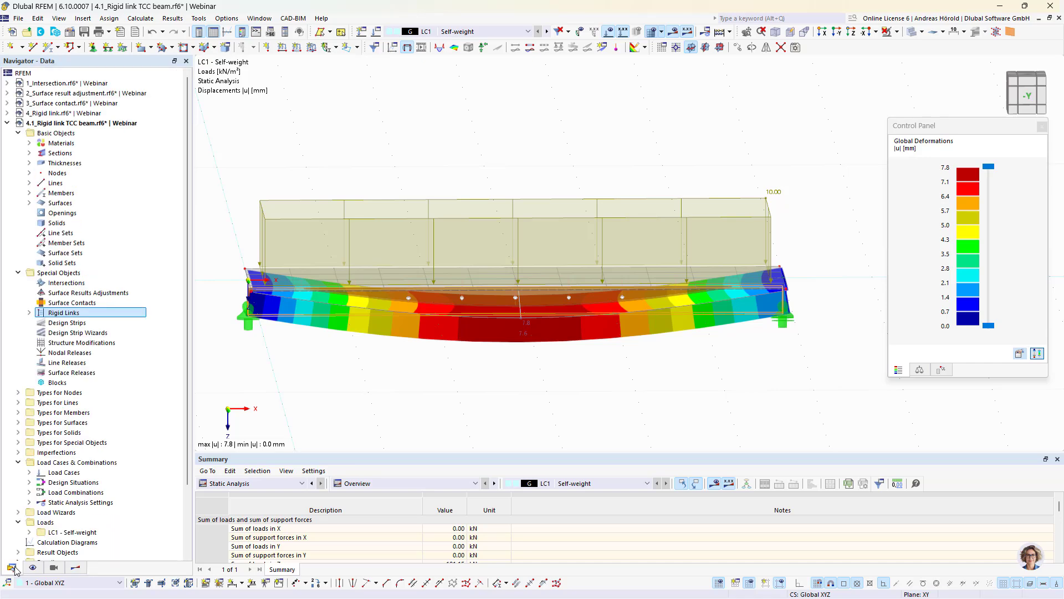
# Collapse the composite beam model's data and switch to the 5_Structure modification model
pyautogui.click(7, 123)
pyautogui.click(45, 134)
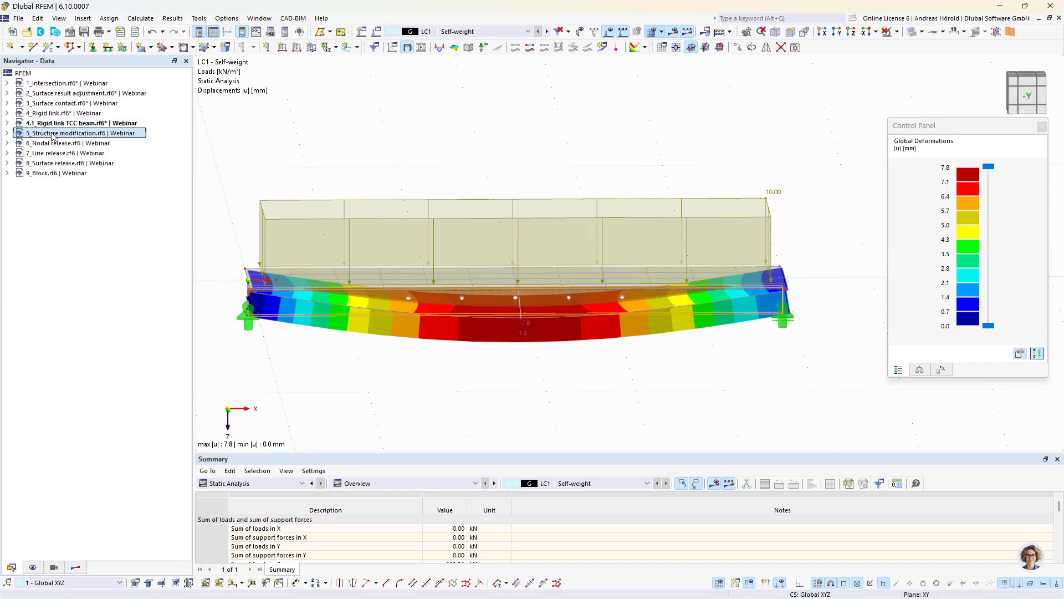
pyautogui.doubleClick(54, 133)
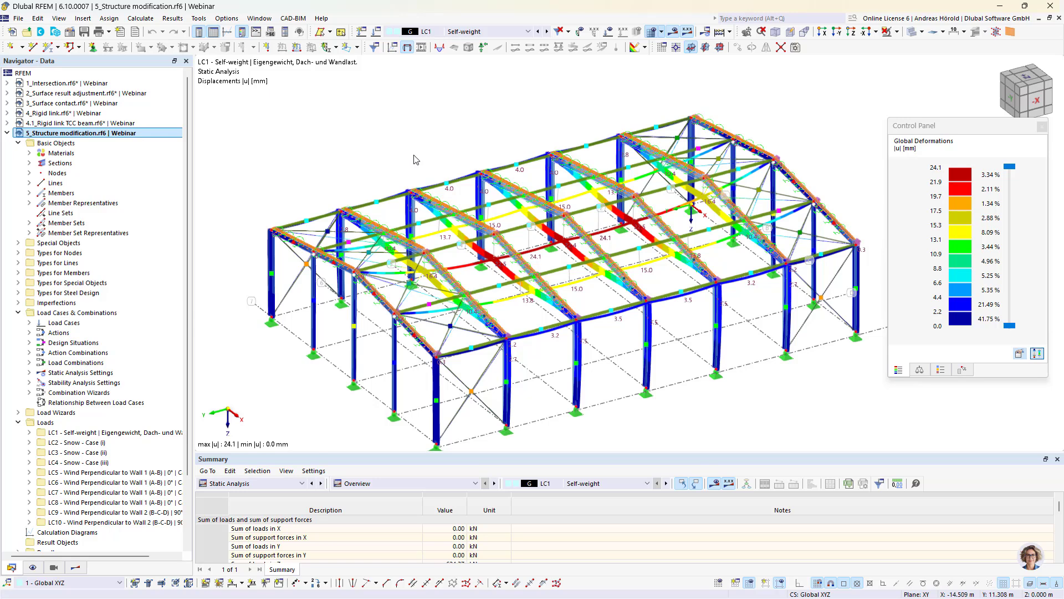
# Switch to Dlubal Center, browse the models in the Examples project folder, and return to the structure modification model in RFEM
pyautogui.click(40, 31)
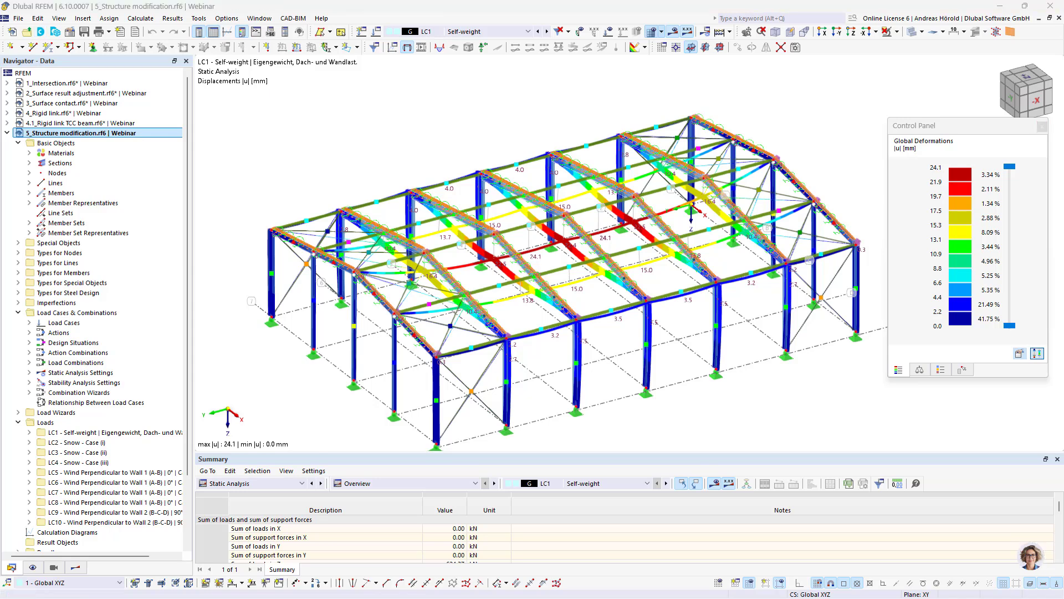
pyautogui.moveTo(0, 108); pyautogui.dragTo(357, 109)
pyautogui.click(671, 102)
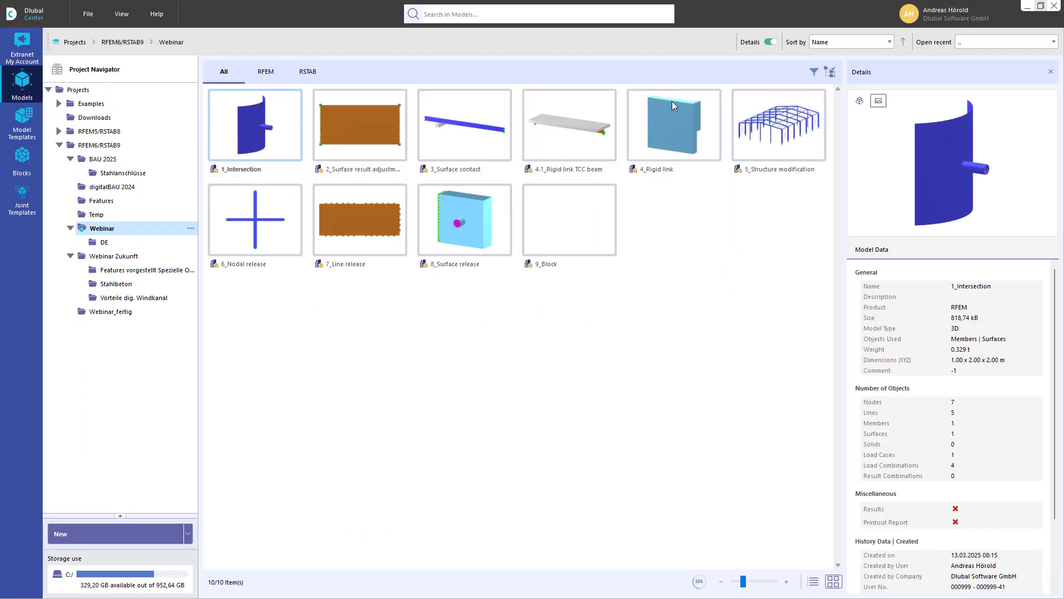
pyautogui.click(91, 104)
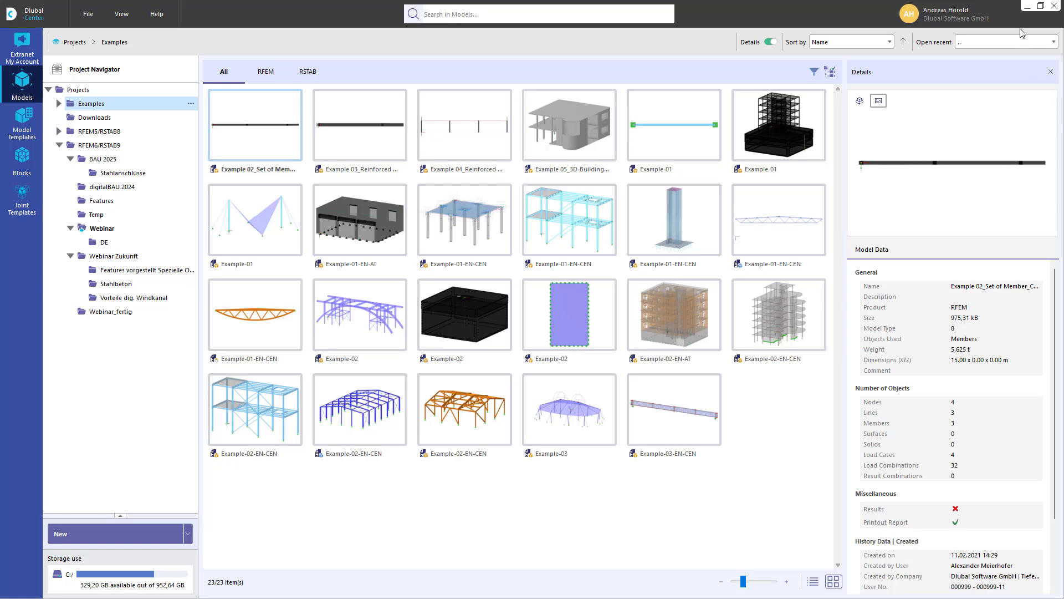
pyautogui.click(1028, 6)
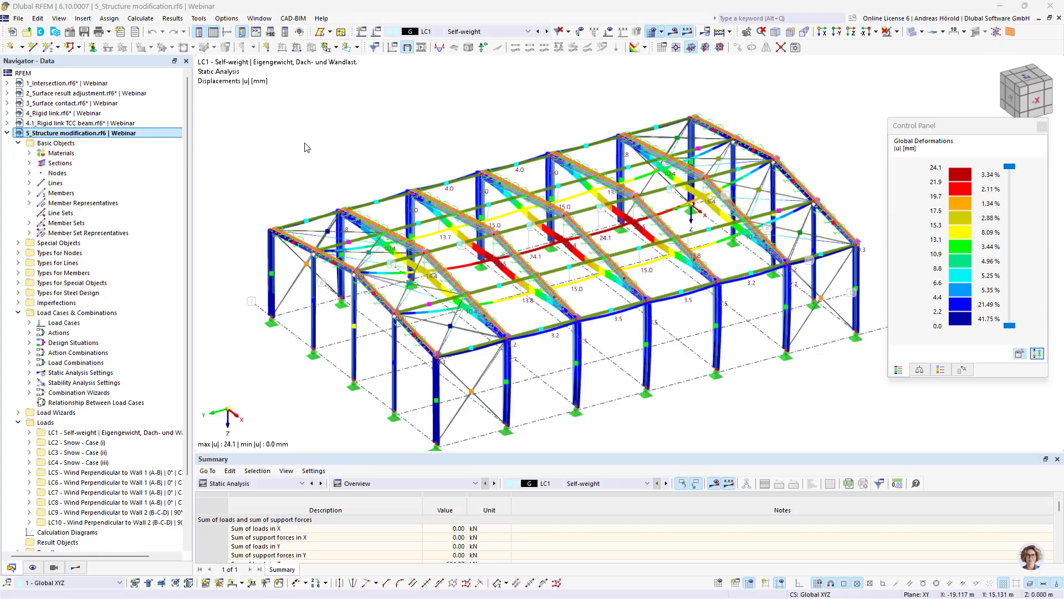
# Review the add-ons activated in the model's base data, including Structure Stability and Steel Design
pyautogui.click(70, 32)
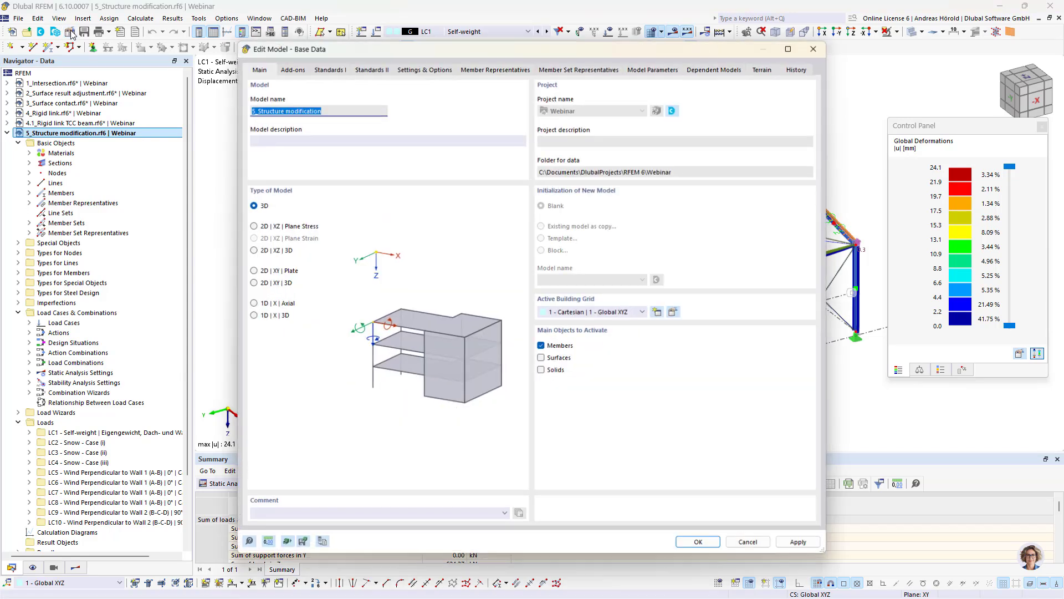
pyautogui.click(290, 69)
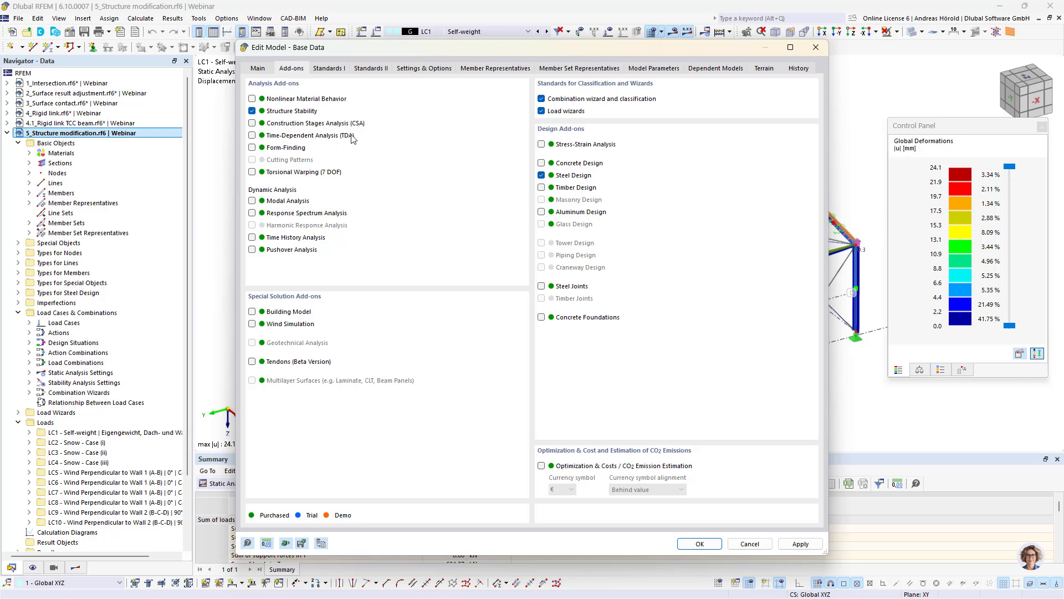
pyautogui.click(699, 543)
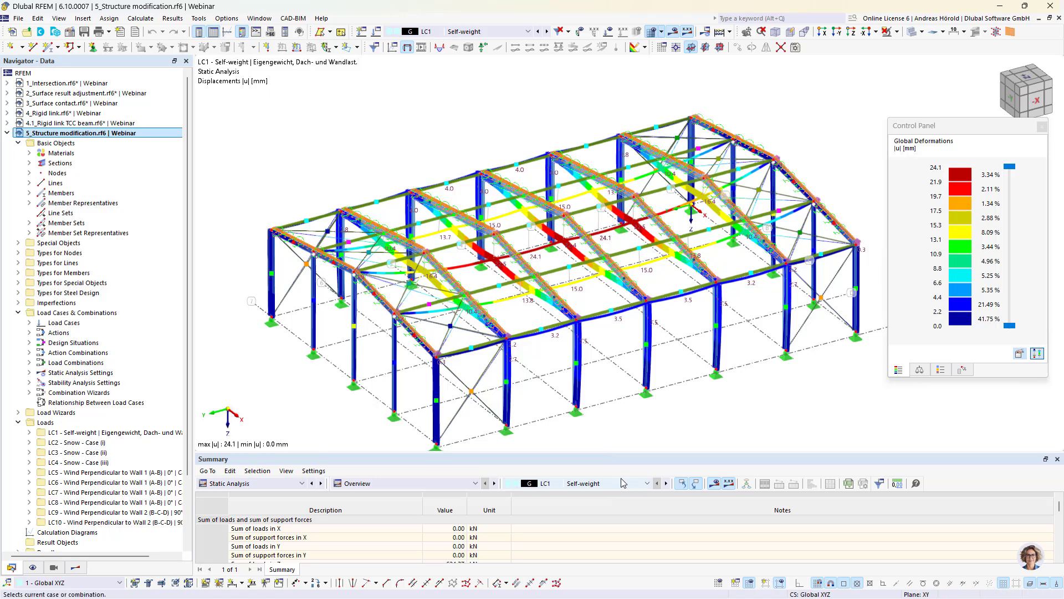
# Show the hall's global deformations for design situation DS1, ULS (STR/GEO) - Permanent and transient - Eq. 6.10
pyautogui.moveTo(711, 413); pyautogui.dragTo(703, 391, button='middle')
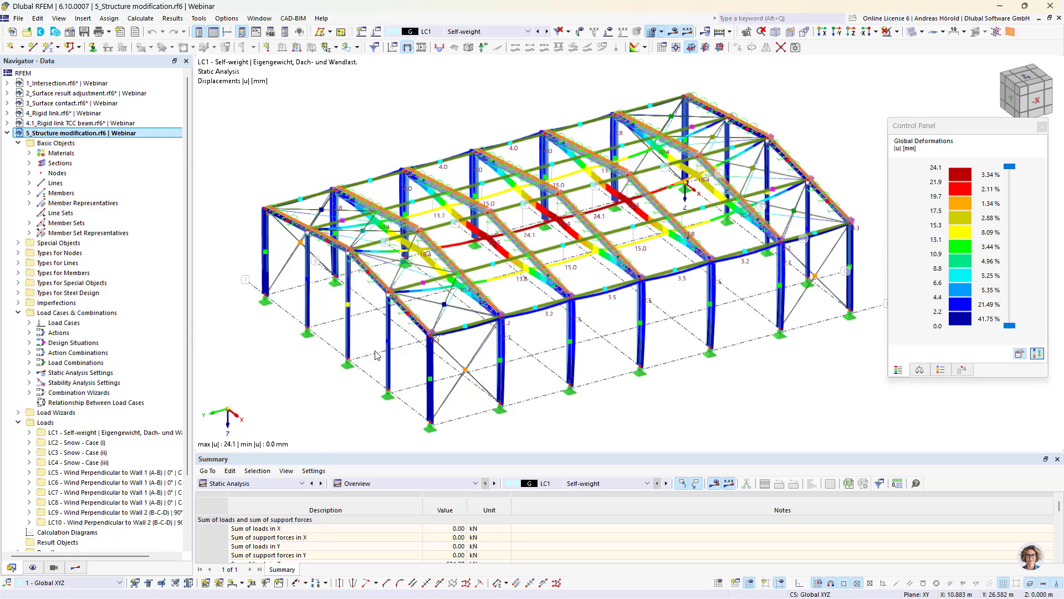
pyautogui.click(29, 343)
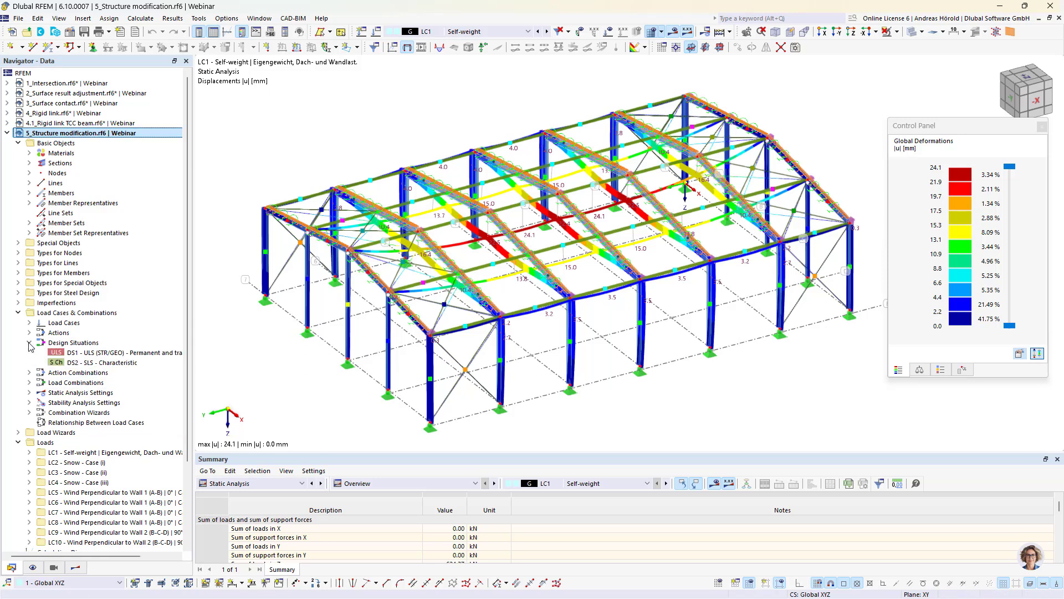
pyautogui.click(98, 355)
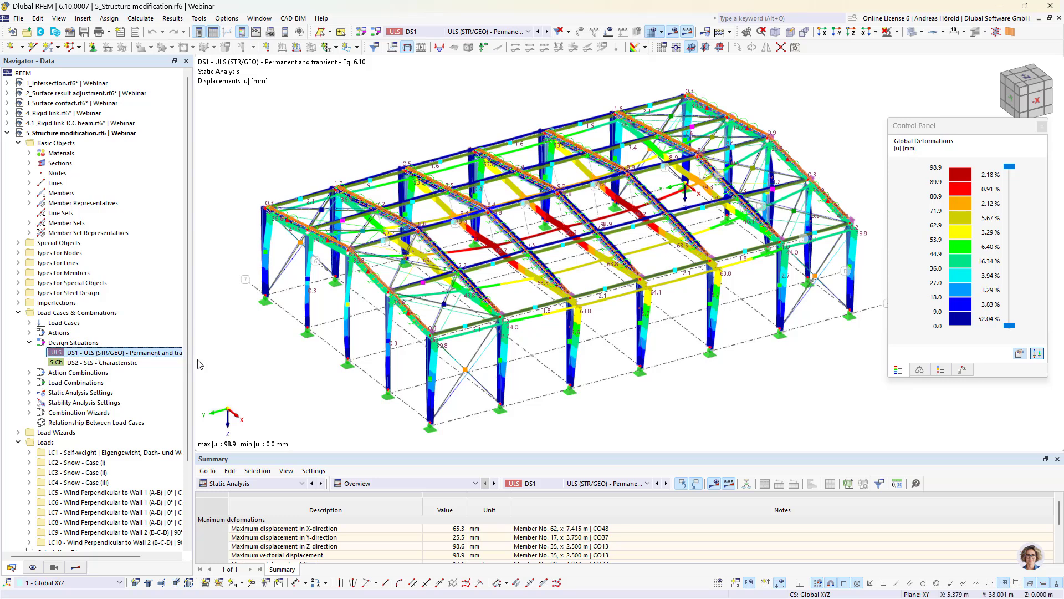
# Inspect the combination wizard assigned to DS1 for its stability analysis, imperfection and structure modification options, and leave the settings without changes
pyautogui.doubleClick(108, 353)
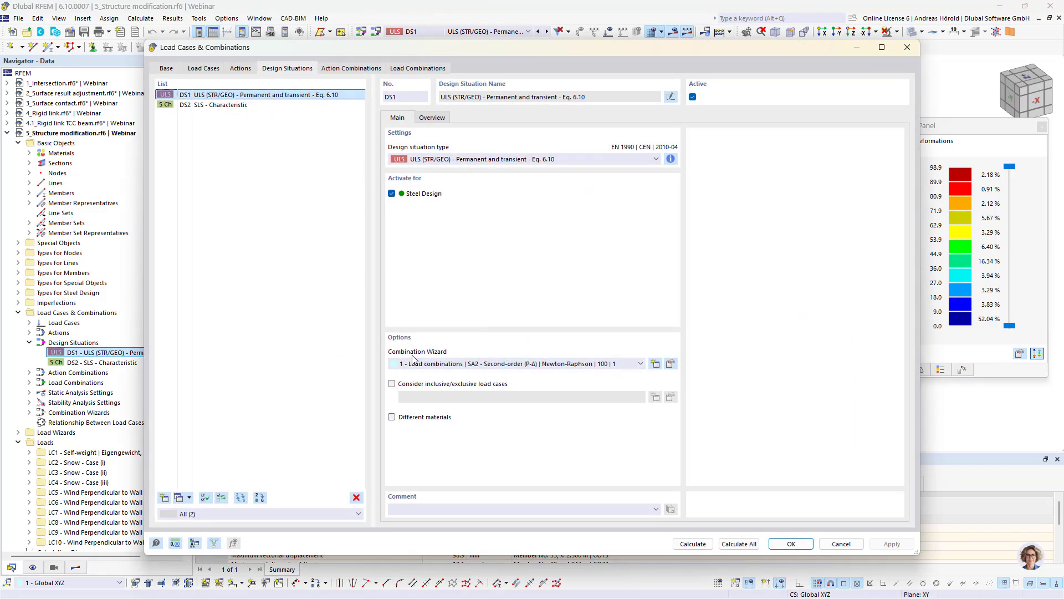
pyautogui.click(669, 363)
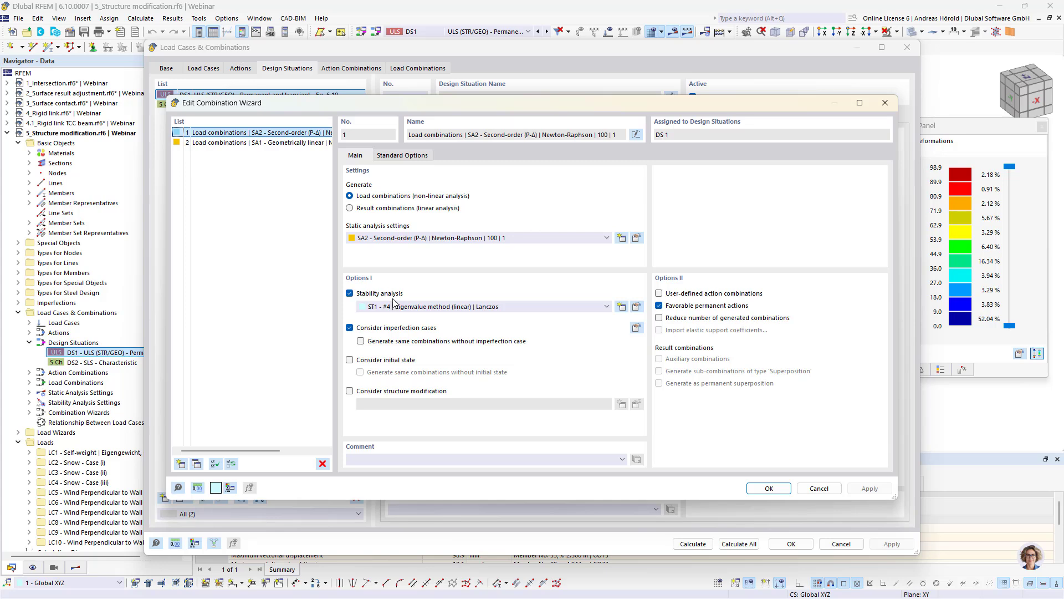
pyautogui.click(815, 488)
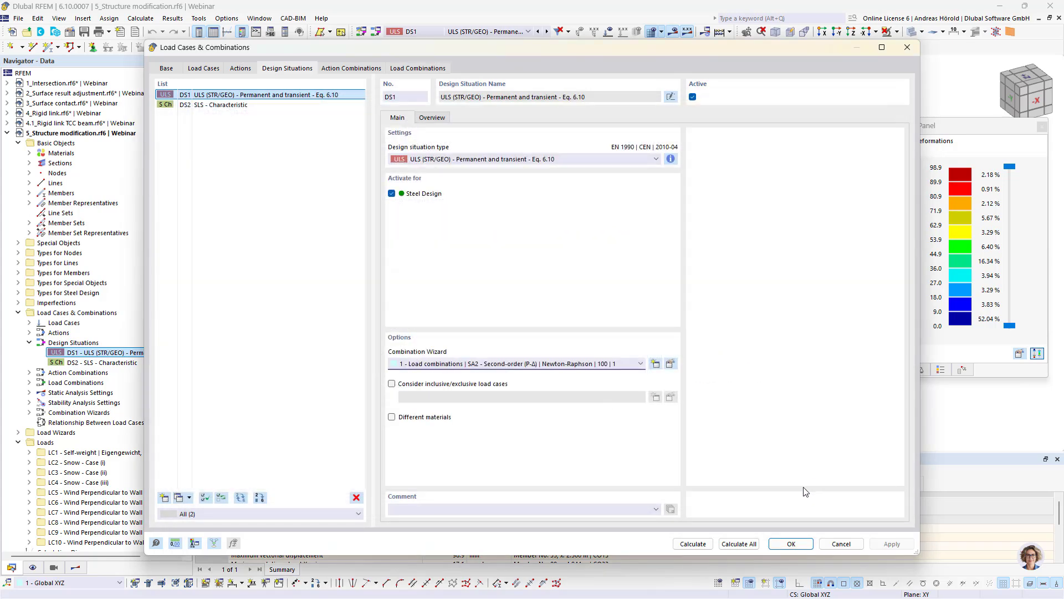
pyautogui.click(841, 544)
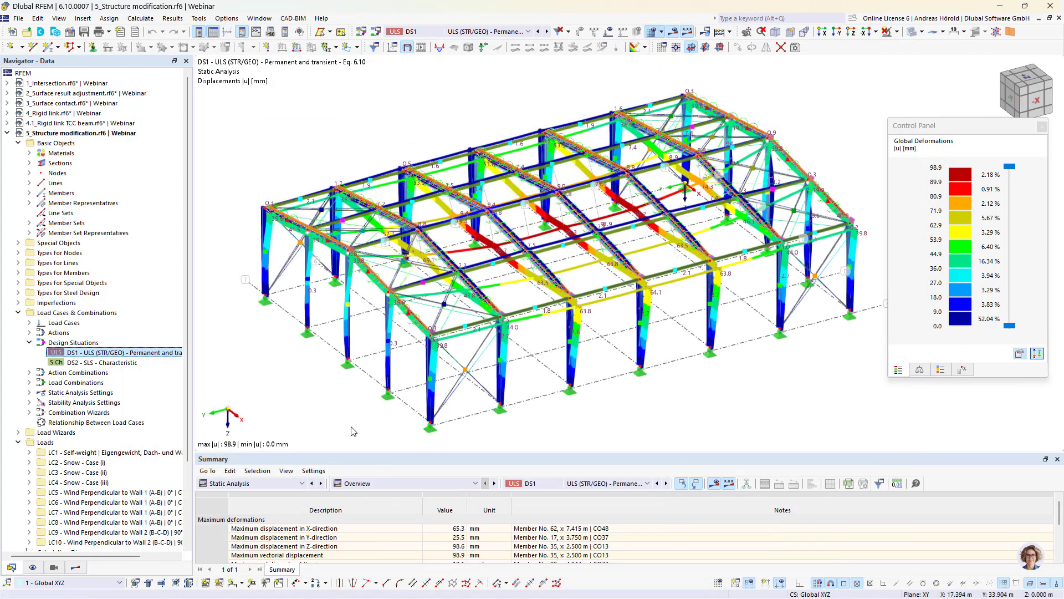
# Check the stability analysis entry in the DS1 static analysis overview, and display the Stability Analysis results with the critical load factors
pyautogui.click(273, 485)
pyautogui.click(272, 485)
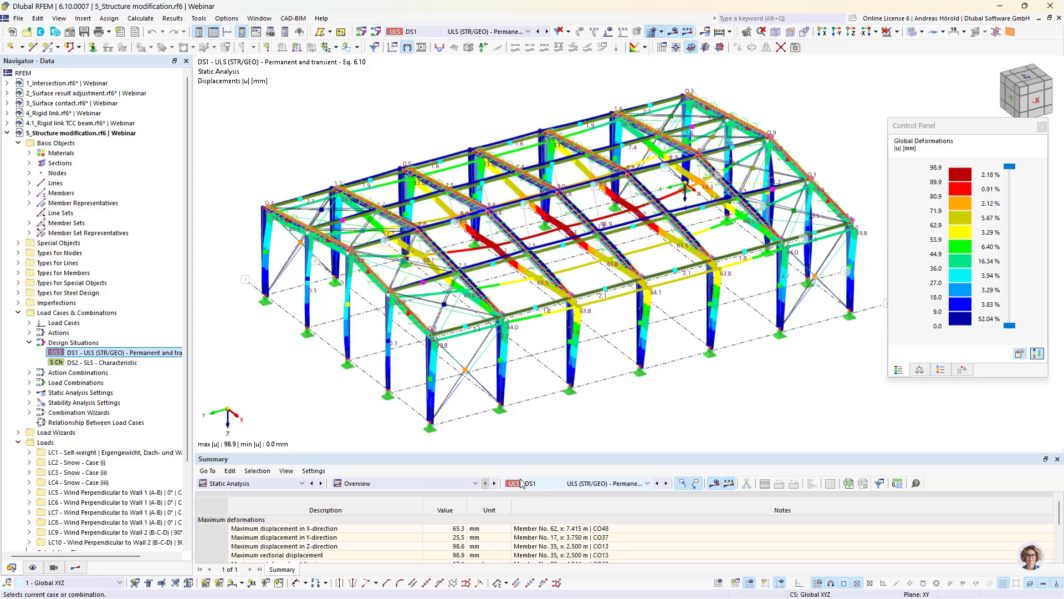
pyautogui.scroll(-3, 374, 524)
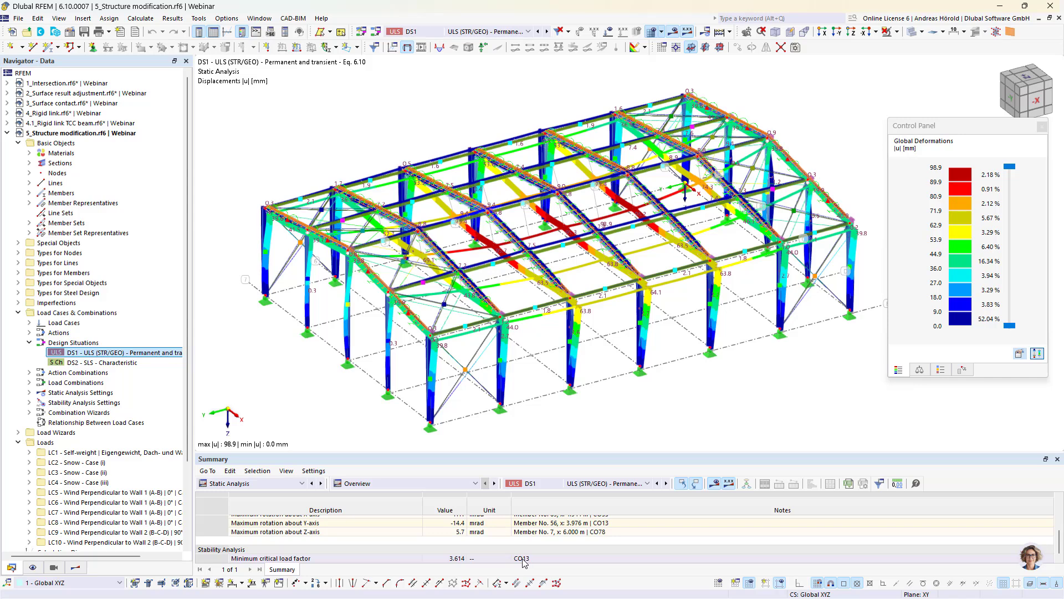
pyautogui.click(279, 483)
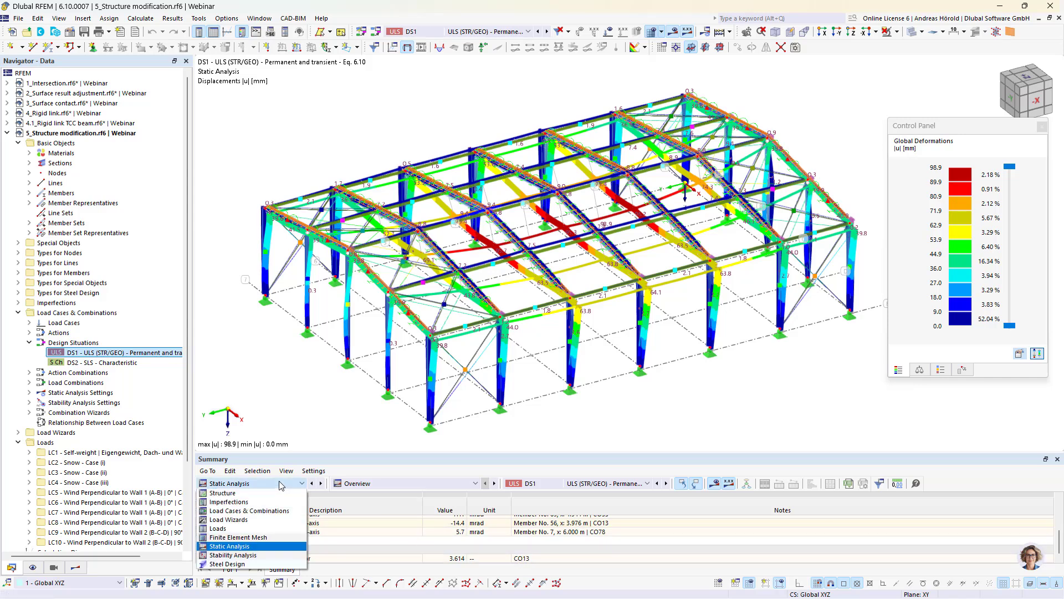
pyautogui.click(263, 559)
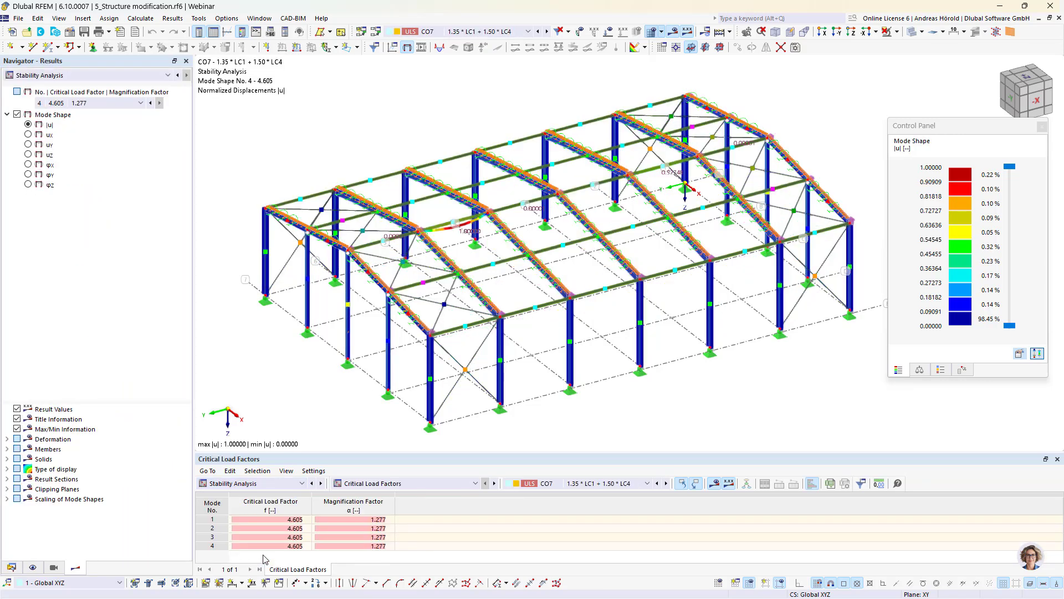
# Show the stability results of load combination CO13 and examine mode shapes 1 to 4 in turn
pyautogui.click(578, 483)
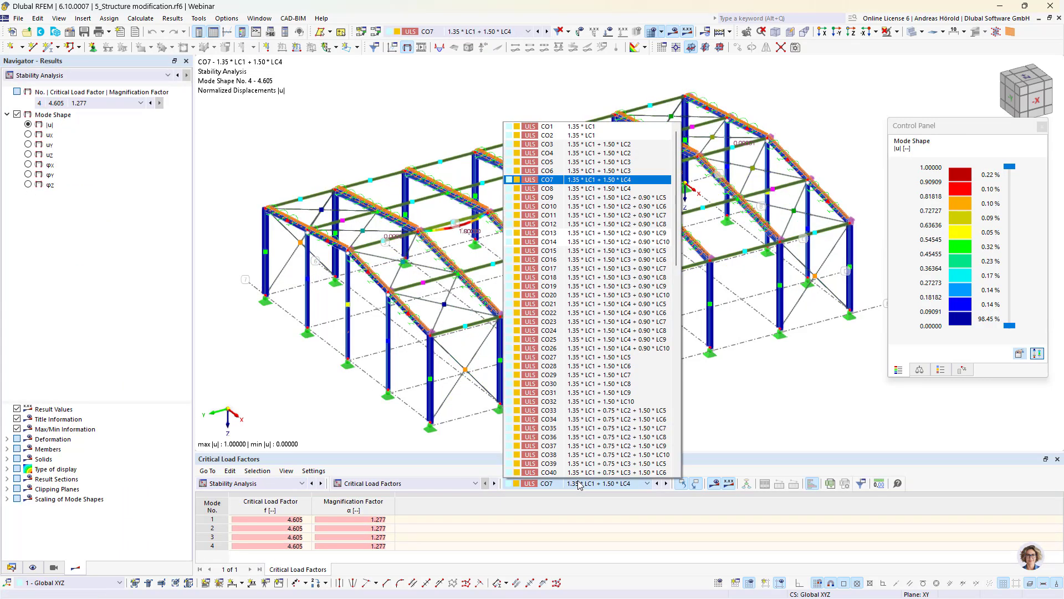
pyautogui.click(600, 233)
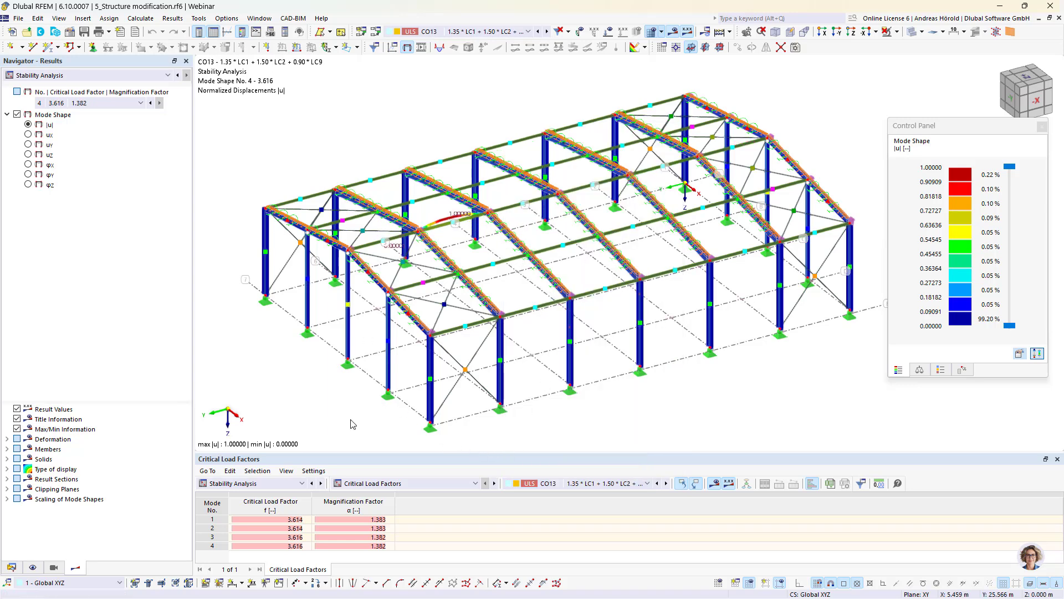
pyautogui.click(281, 521)
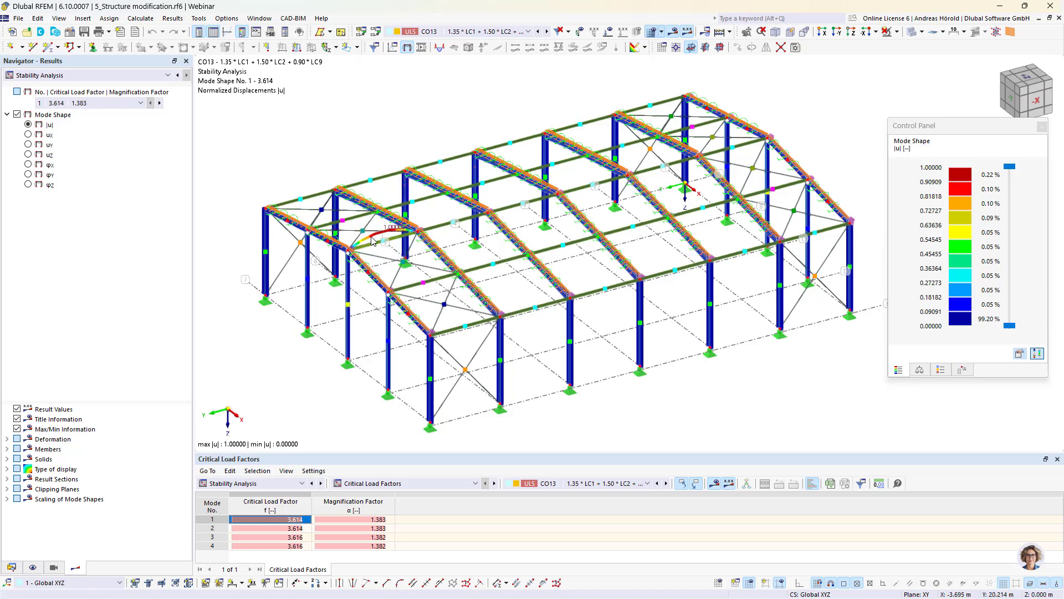
pyautogui.click(272, 529)
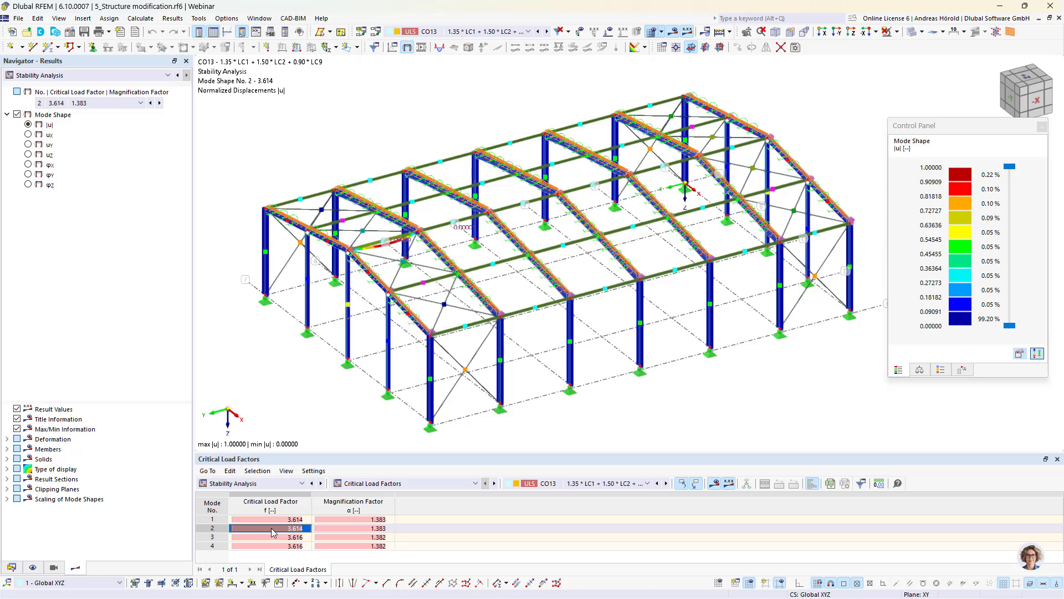
pyautogui.click(272, 537)
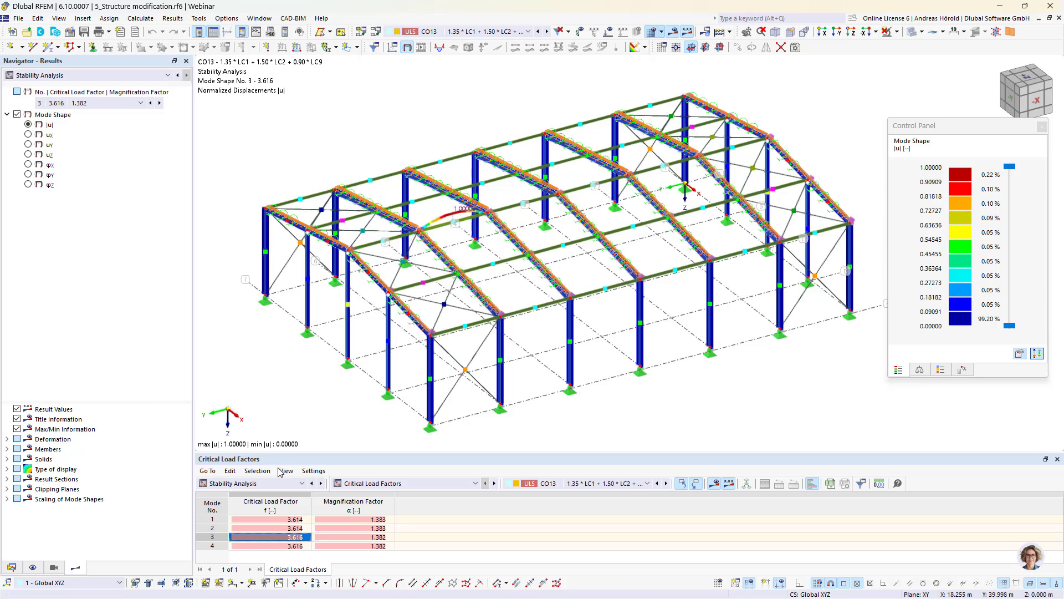
pyautogui.click(289, 546)
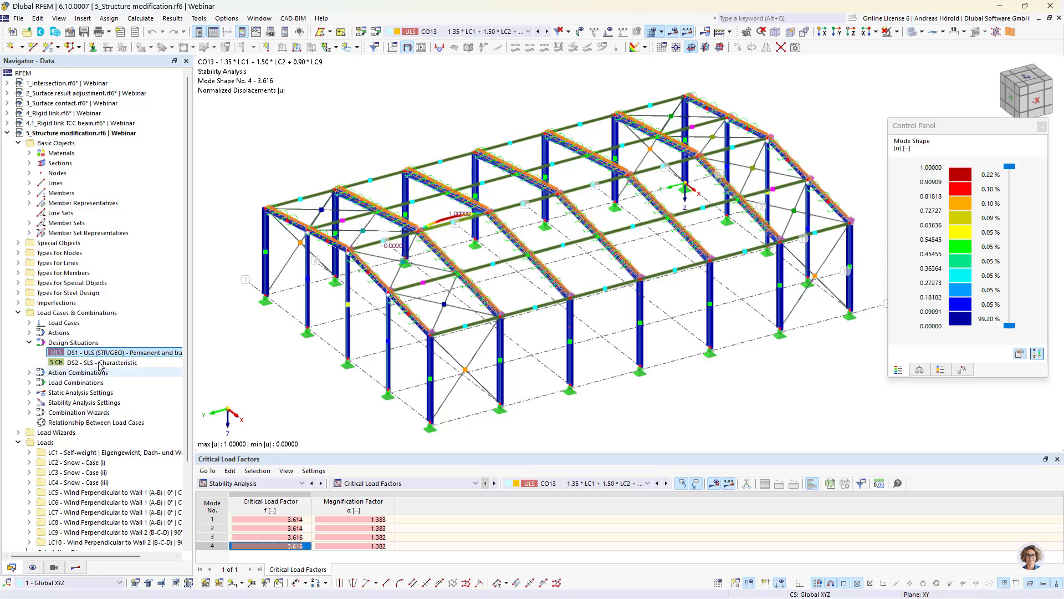
# Enable structure modification in the combination wizard assigned to design situation DS1 and start a new structure modification
pyautogui.doubleClick(84, 353)
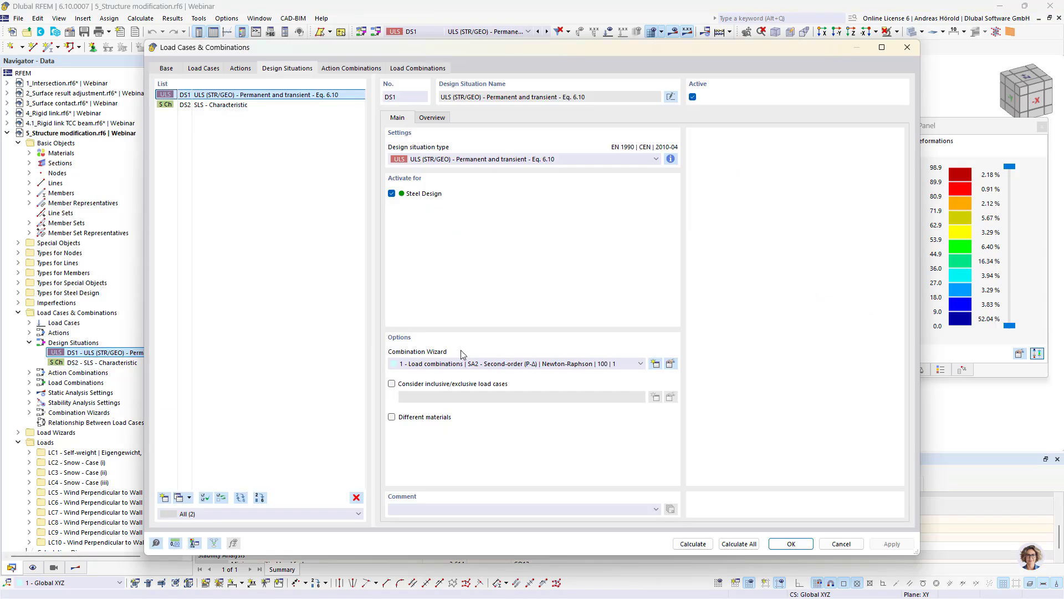
pyautogui.click(671, 364)
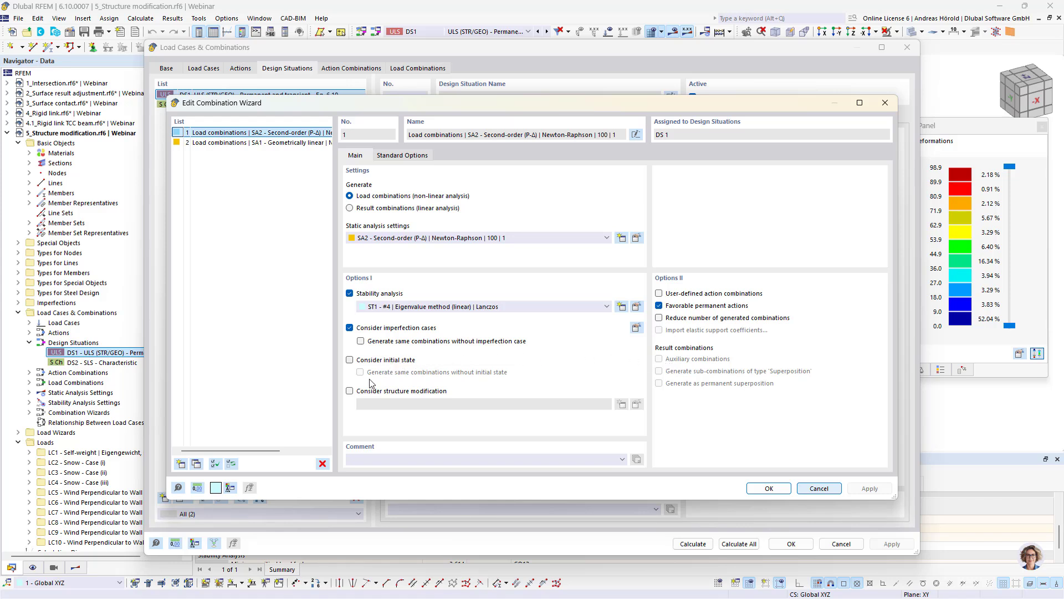
pyautogui.click(350, 391)
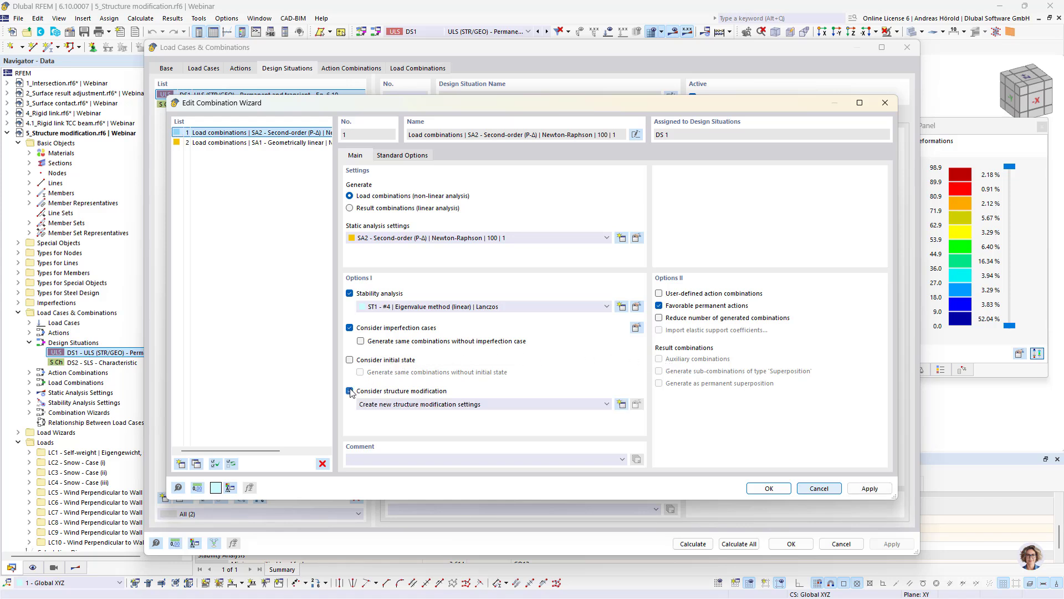
pyautogui.click(621, 404)
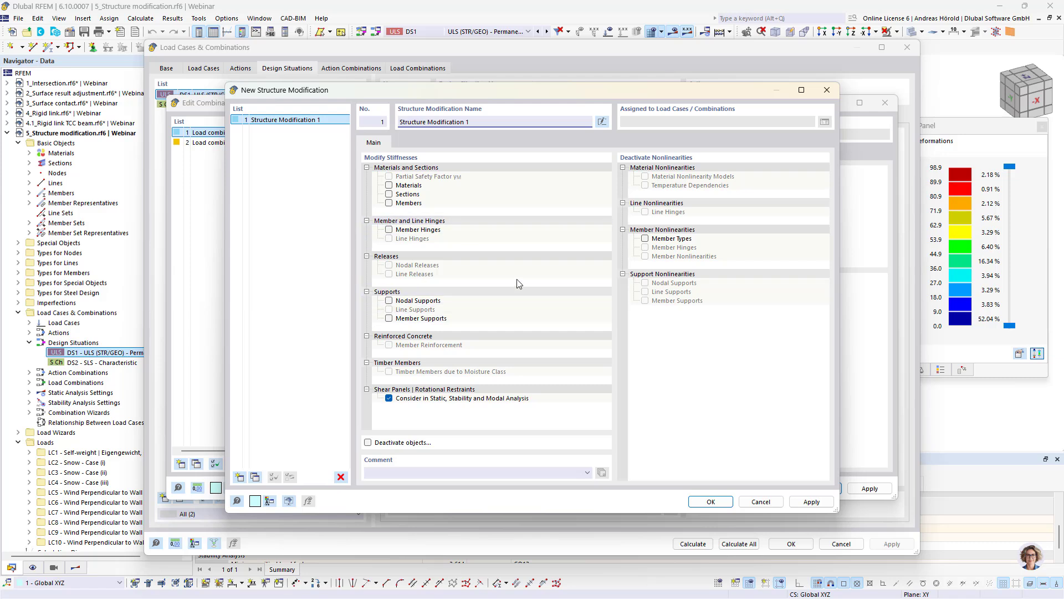
# Activate stiffness modification for sections and set the Iy and Iz moment of inertia factors of HEA 200 to 10
pyautogui.click(389, 194)
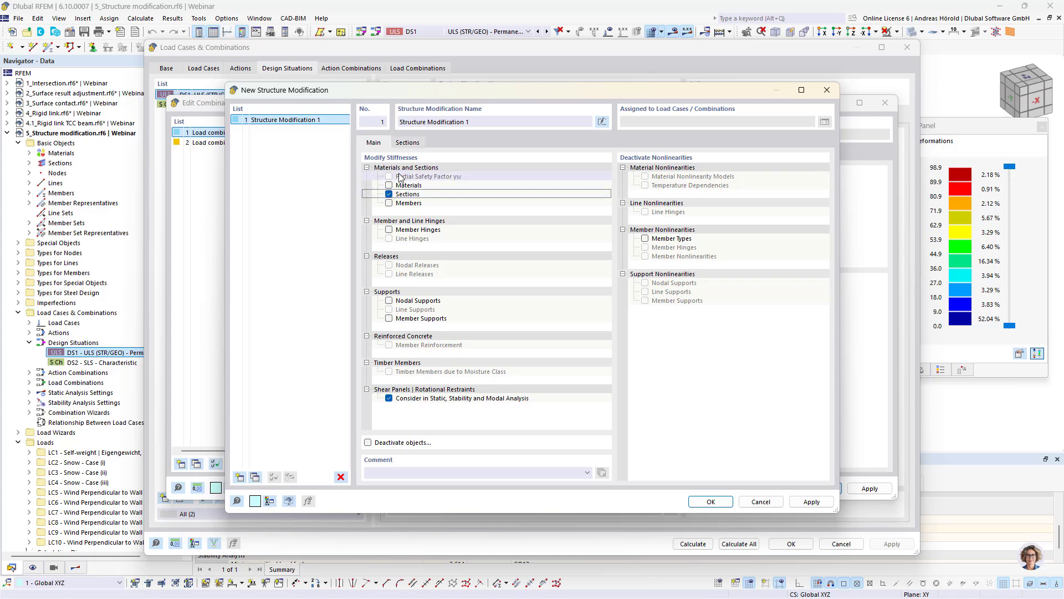
pyautogui.click(407, 143)
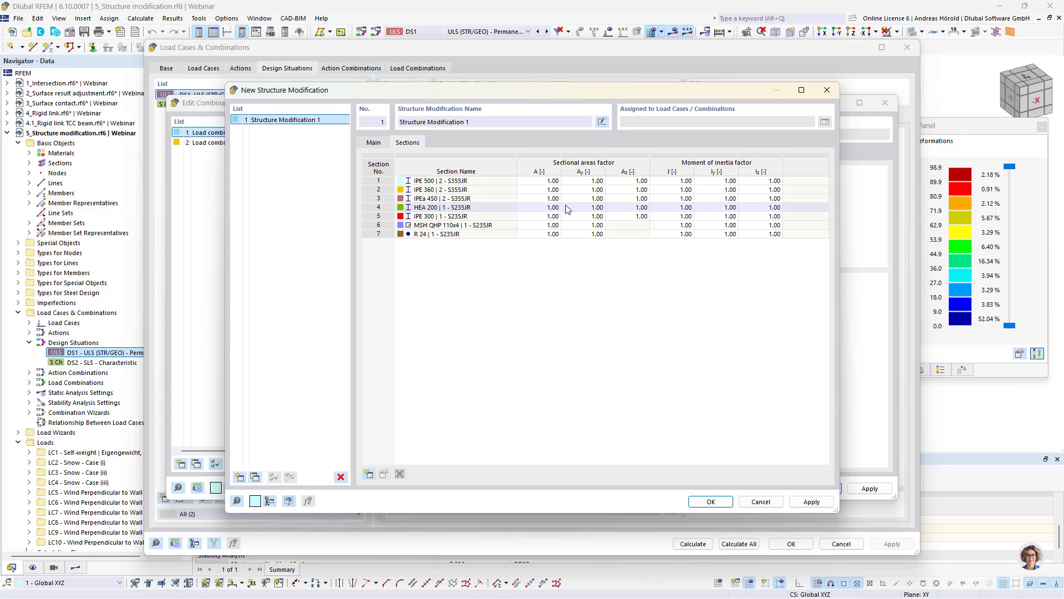
pyautogui.click(488, 207)
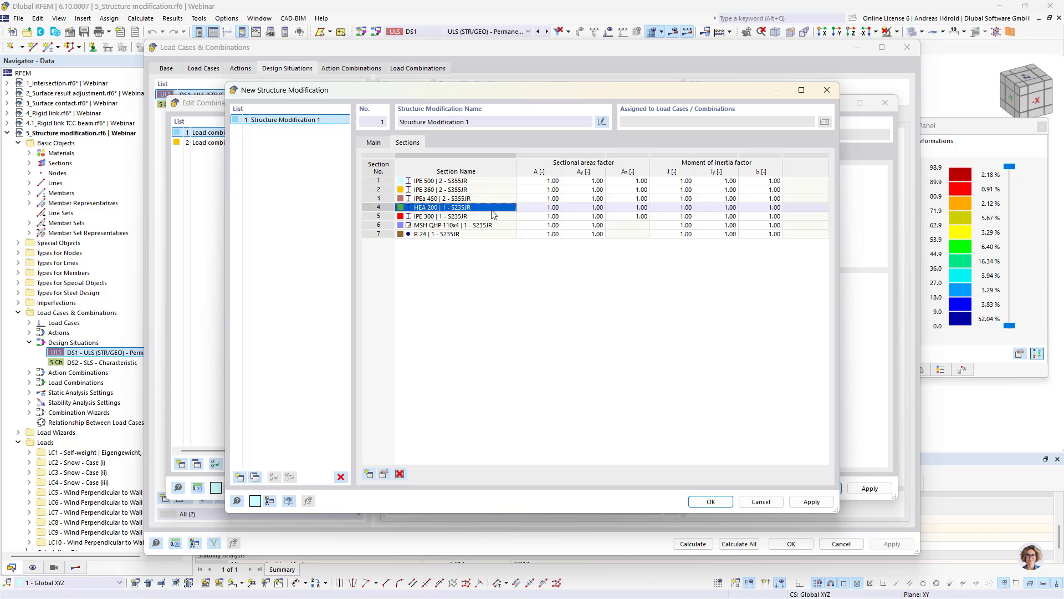
pyautogui.click(499, 225)
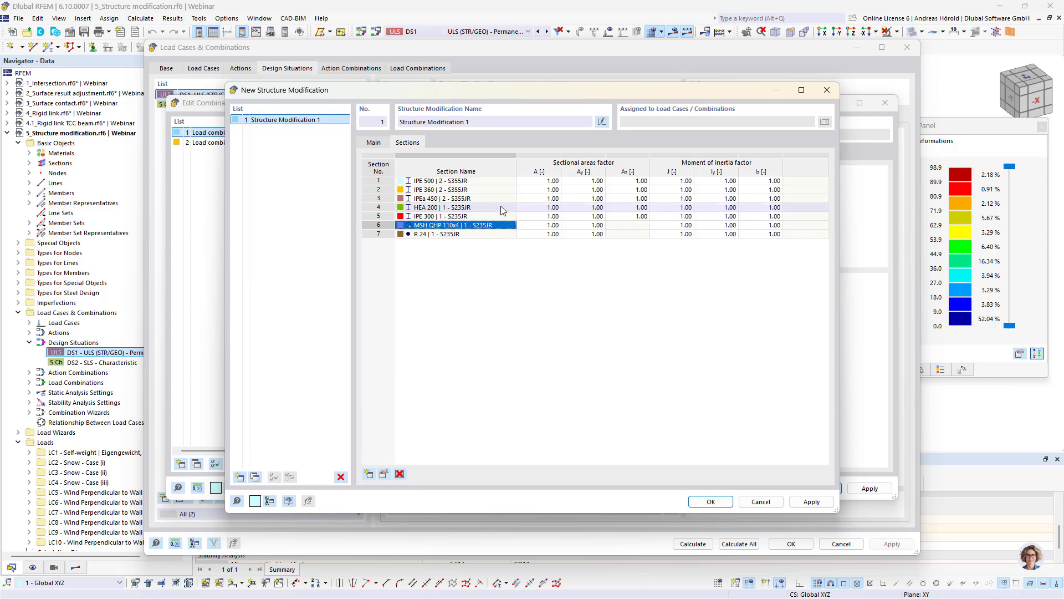
pyautogui.click(502, 207)
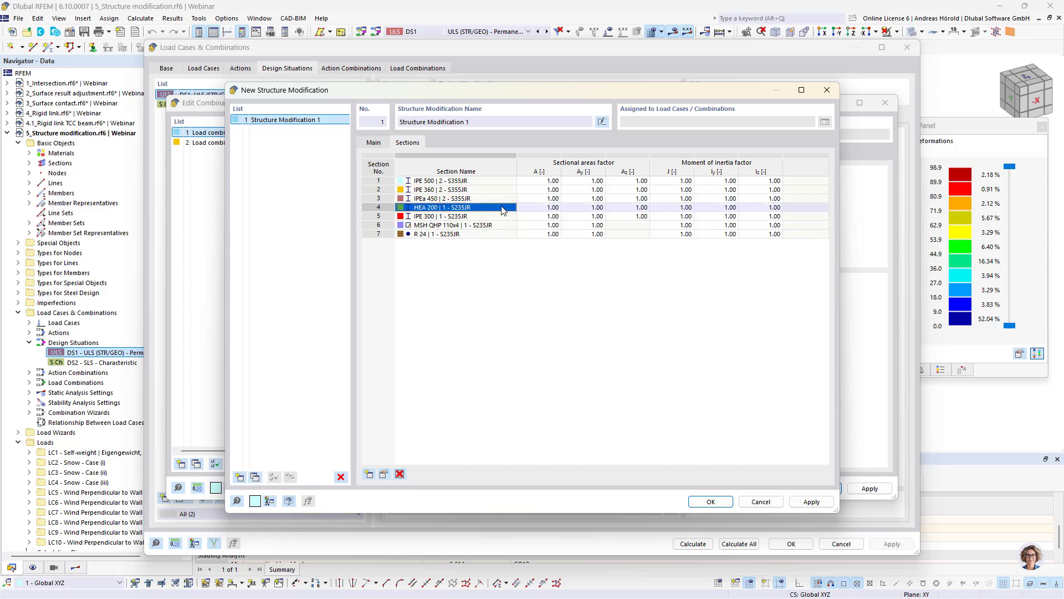
pyautogui.click(684, 209)
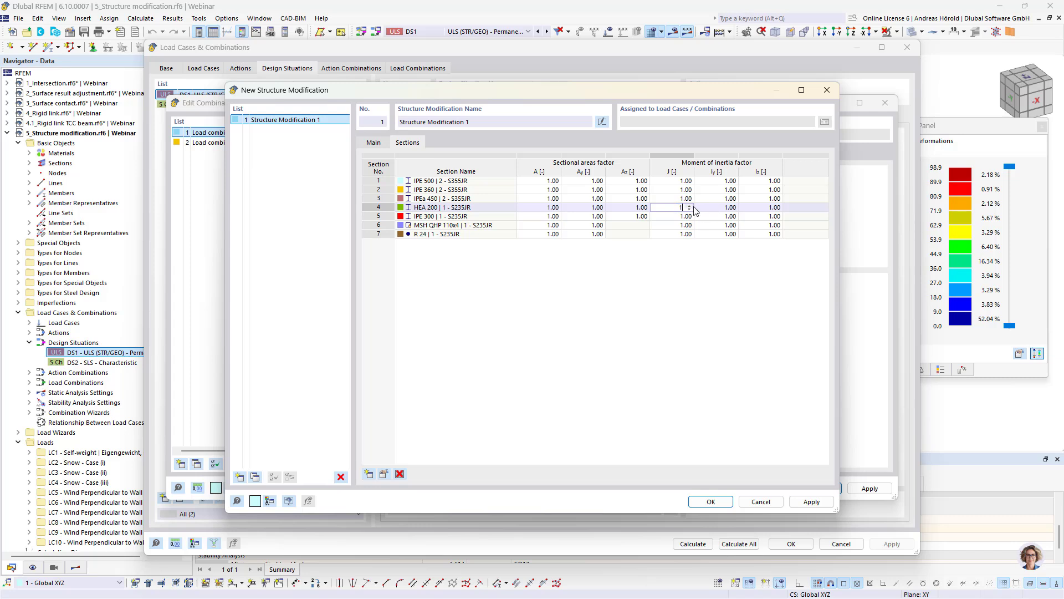
pyautogui.click(715, 211)
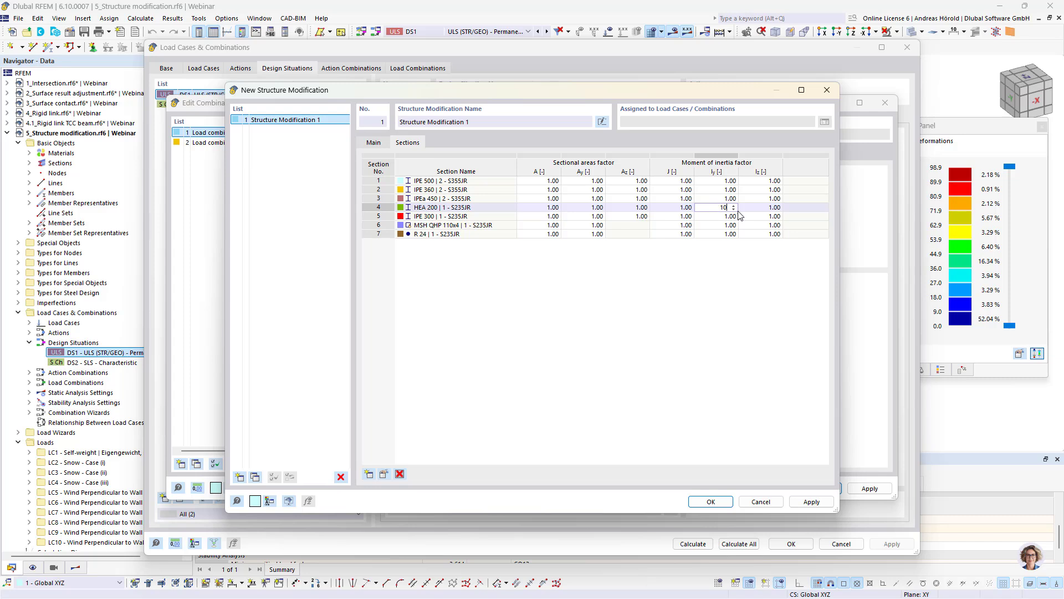
pyautogui.click(763, 207)
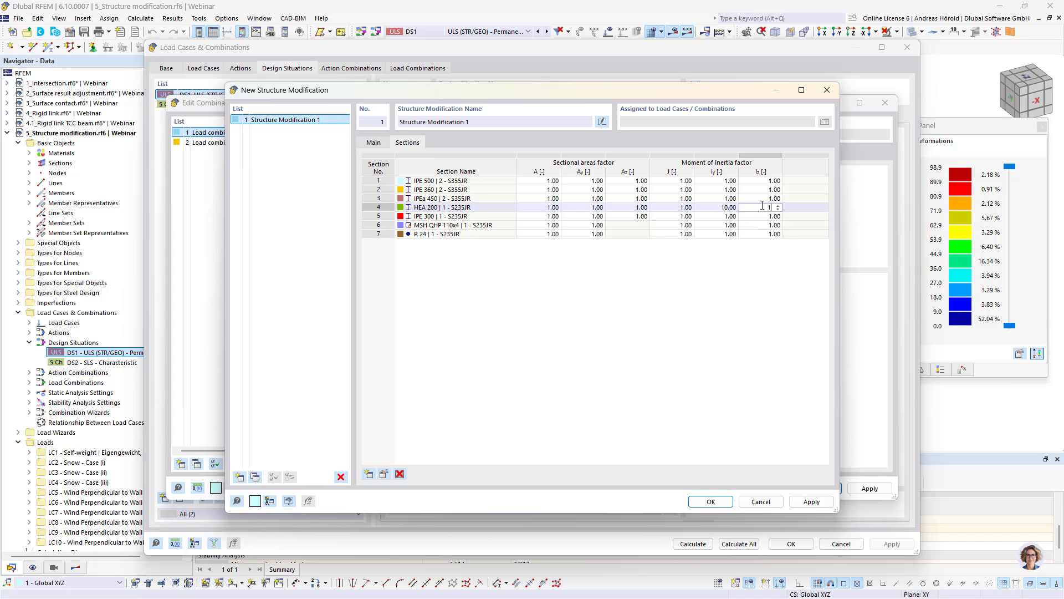
pyautogui.write('10')
# Set the Iy and Iz moment of inertia factors of section MSH QHP 110x4 to 10
pyautogui.click(726, 225)
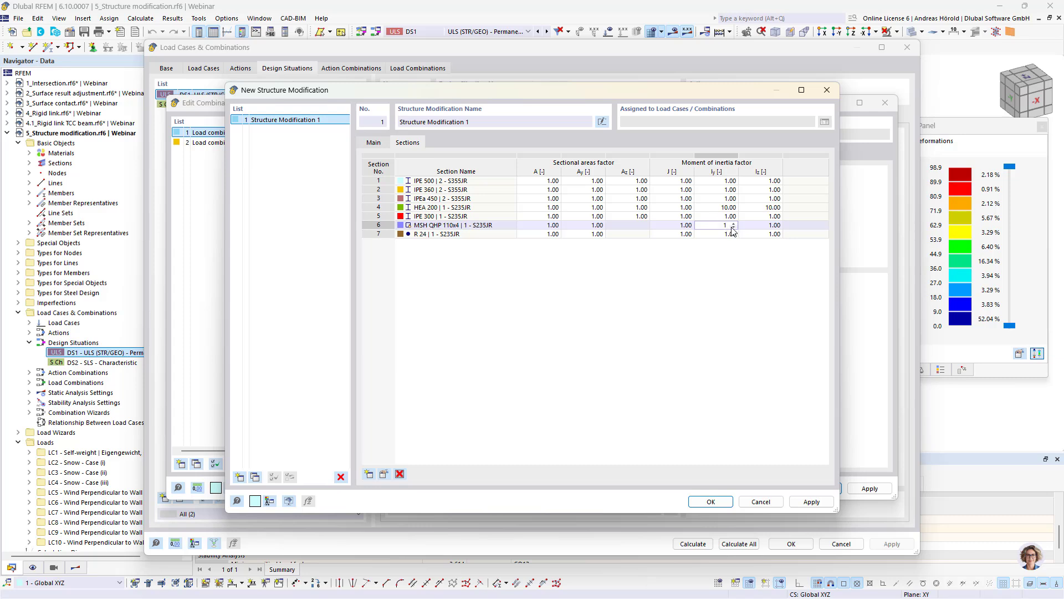
pyautogui.click(769, 226)
pyautogui.write('1')
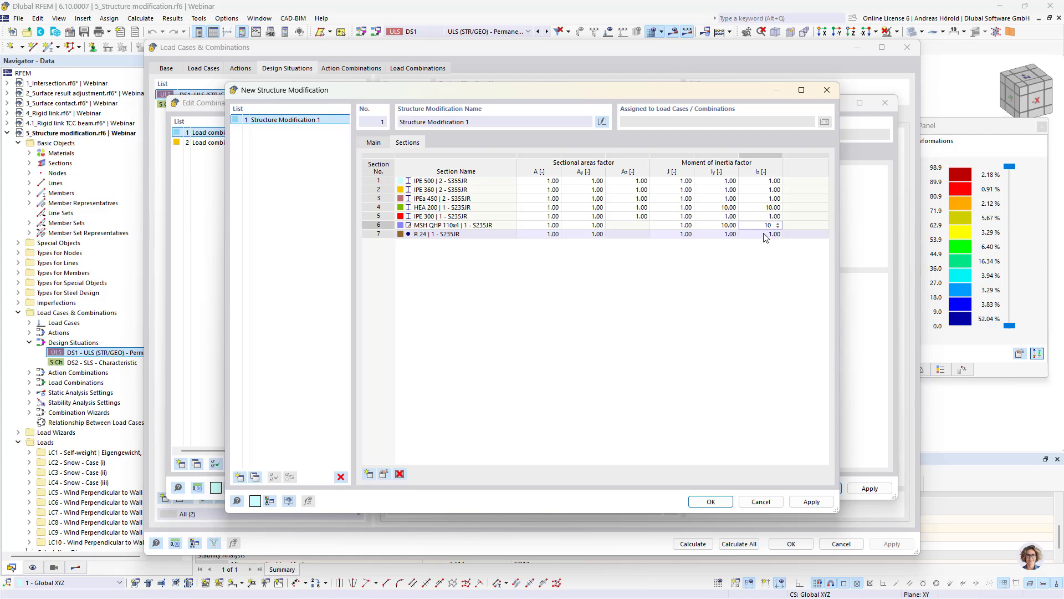
pyautogui.click(765, 235)
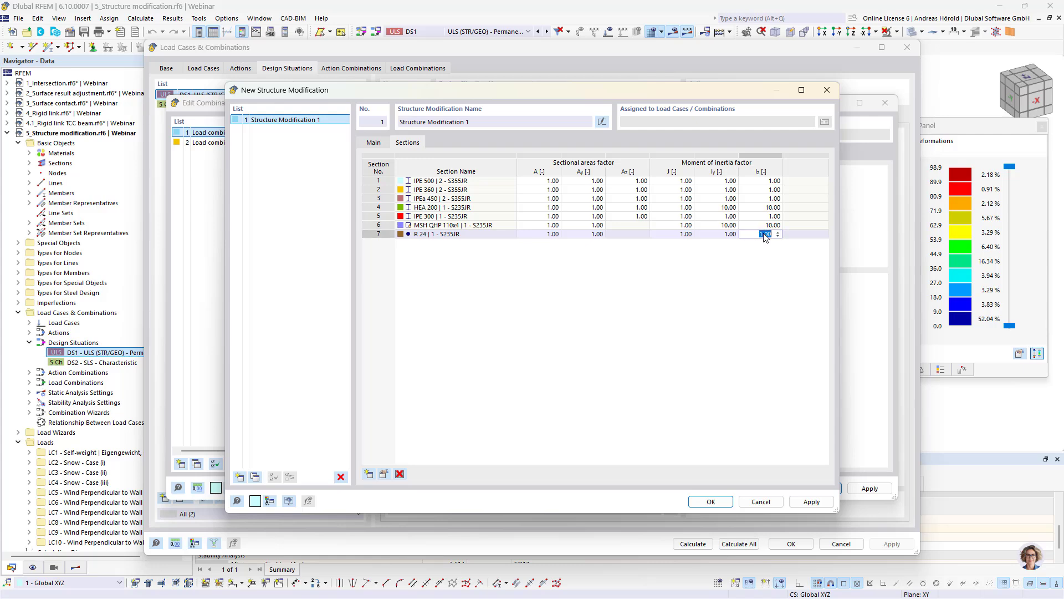
# Save the structure modification, combination wizard and design situation settings, accepting deletion of the existing results
pyautogui.click(711, 502)
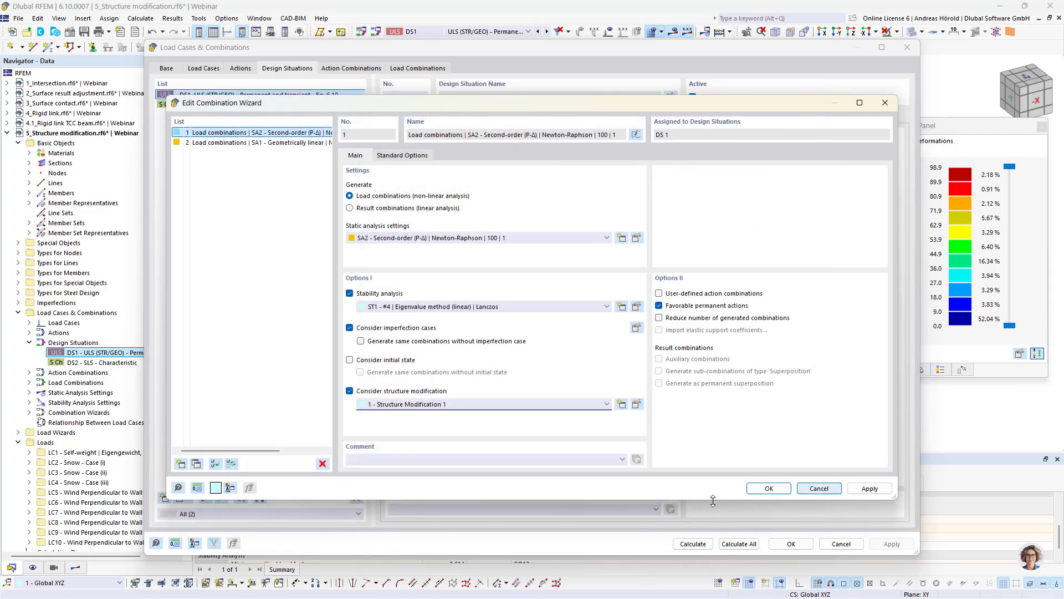
pyautogui.click(768, 488)
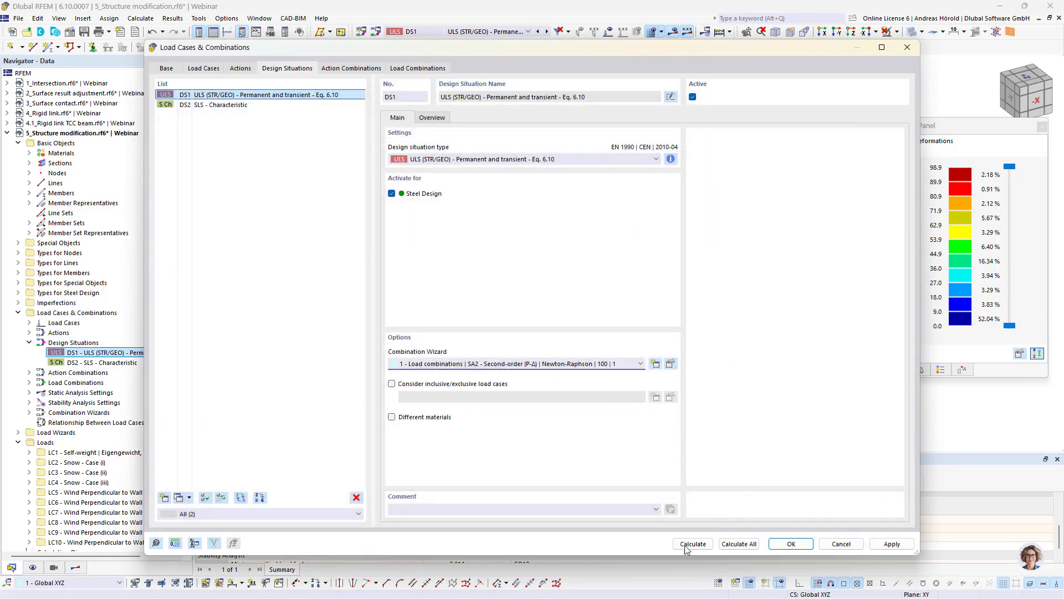
pyautogui.click(791, 543)
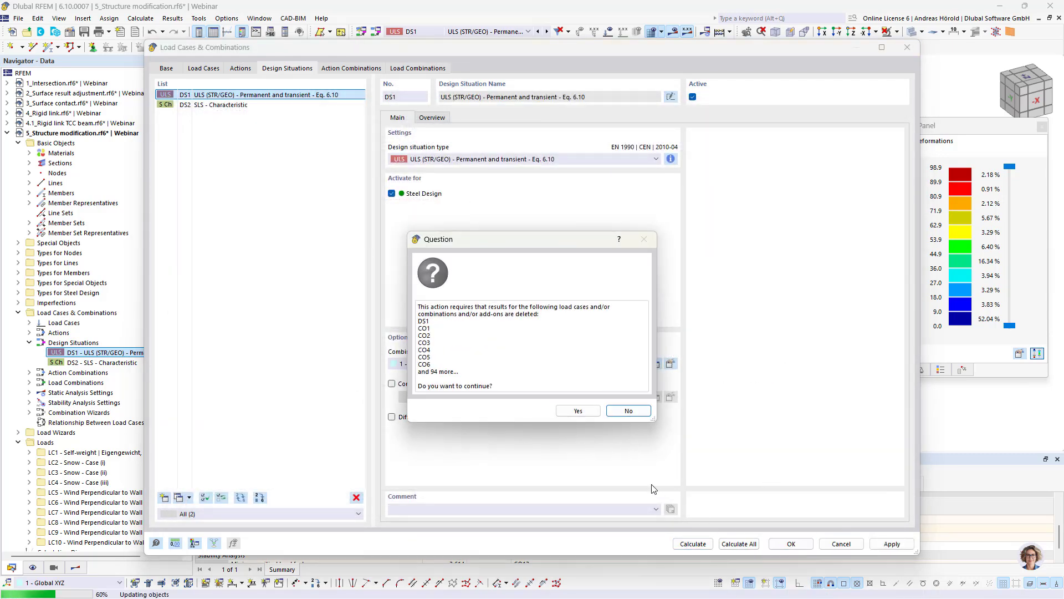
pyautogui.click(579, 410)
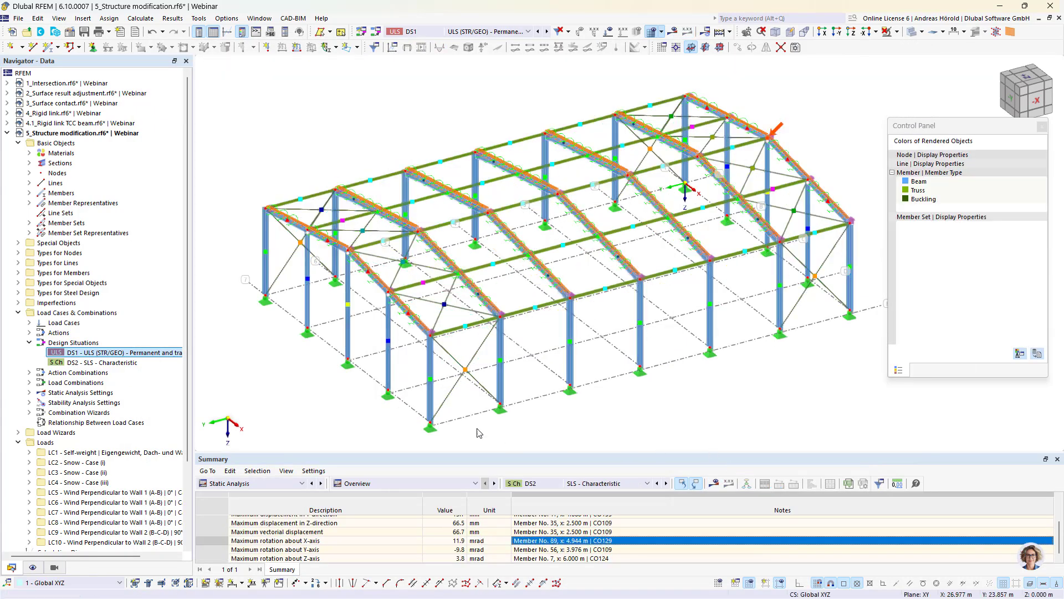
# Calculate and display the results of DS1, checking the load combinations' static and stability calculation progress
pyautogui.click(387, 334)
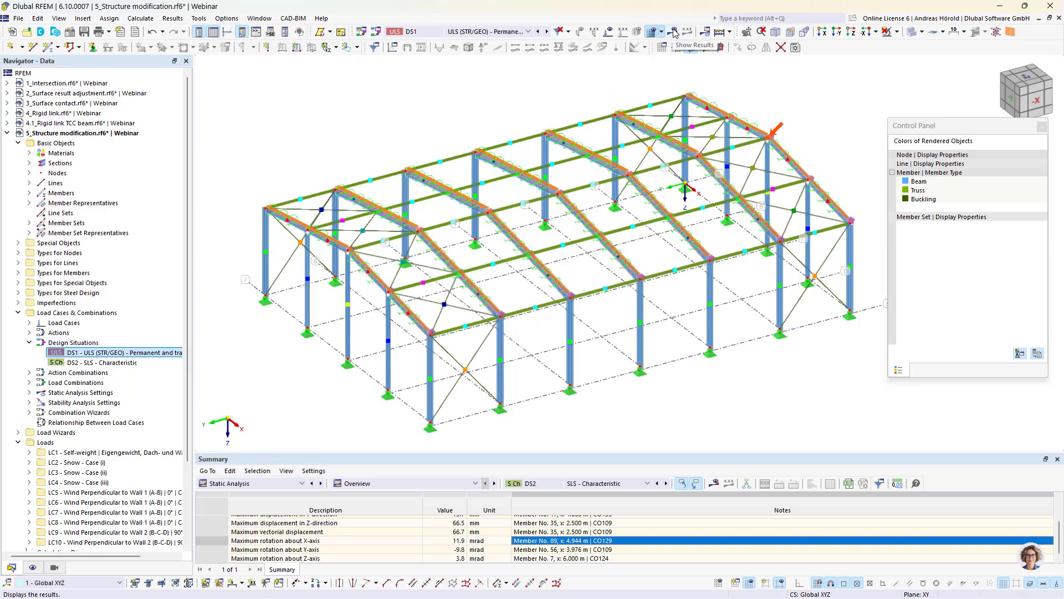
pyautogui.click(259, 483)
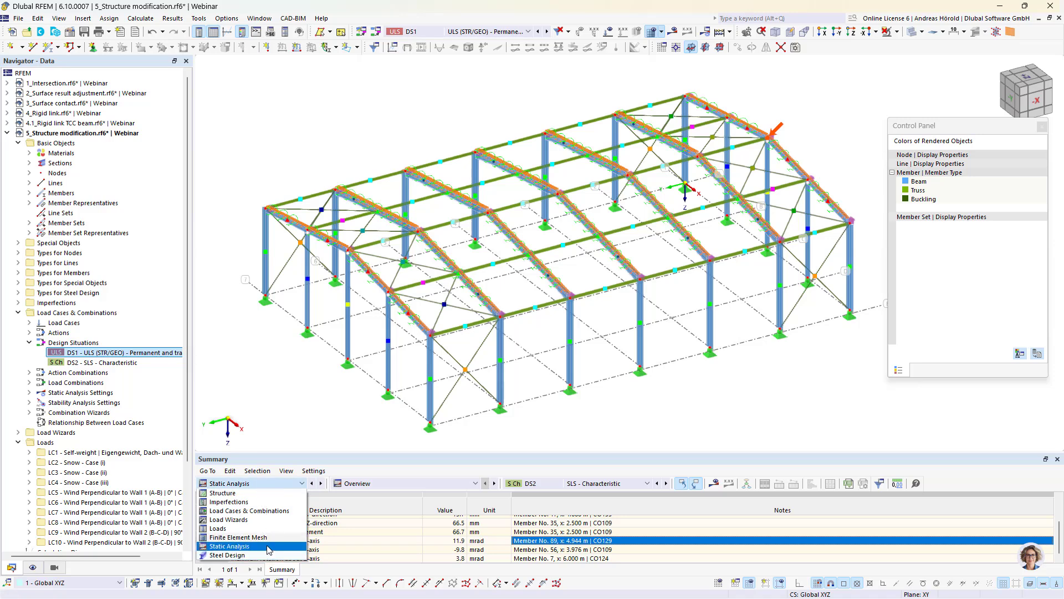
pyautogui.click(260, 546)
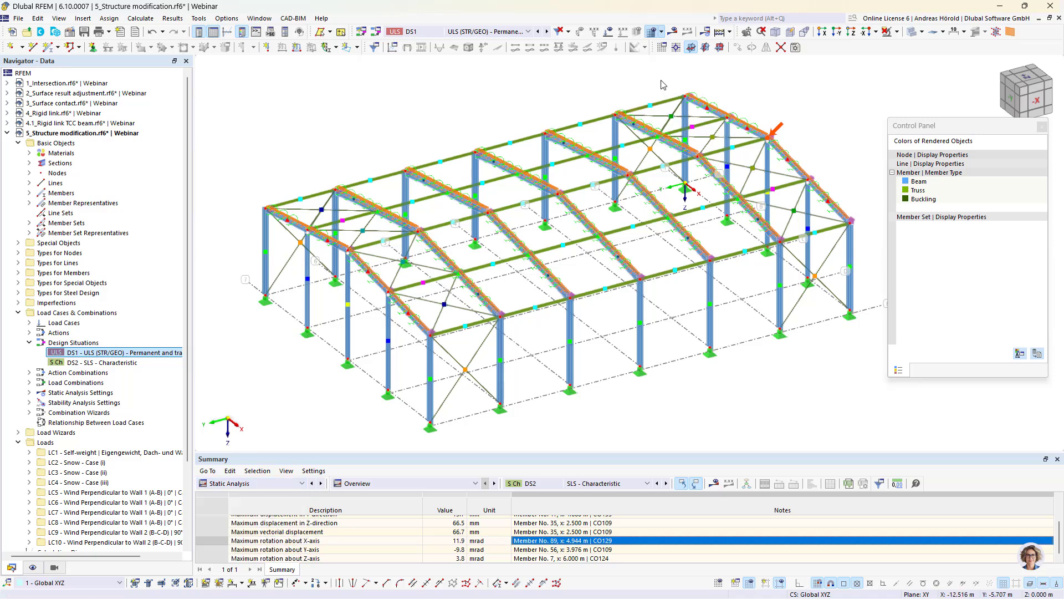
pyautogui.click(672, 31)
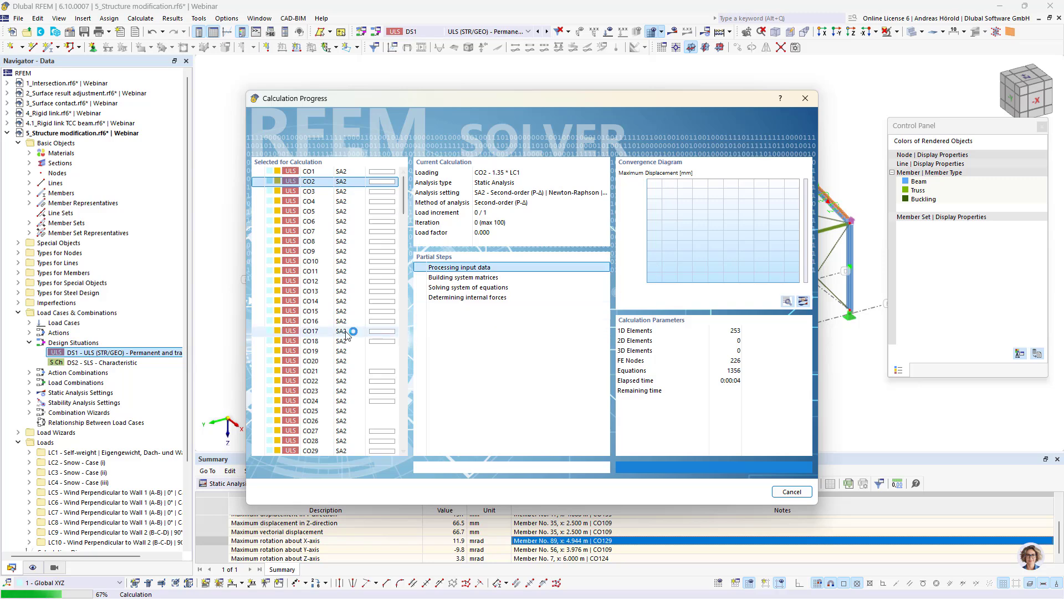
pyautogui.scroll(-11, 346, 335)
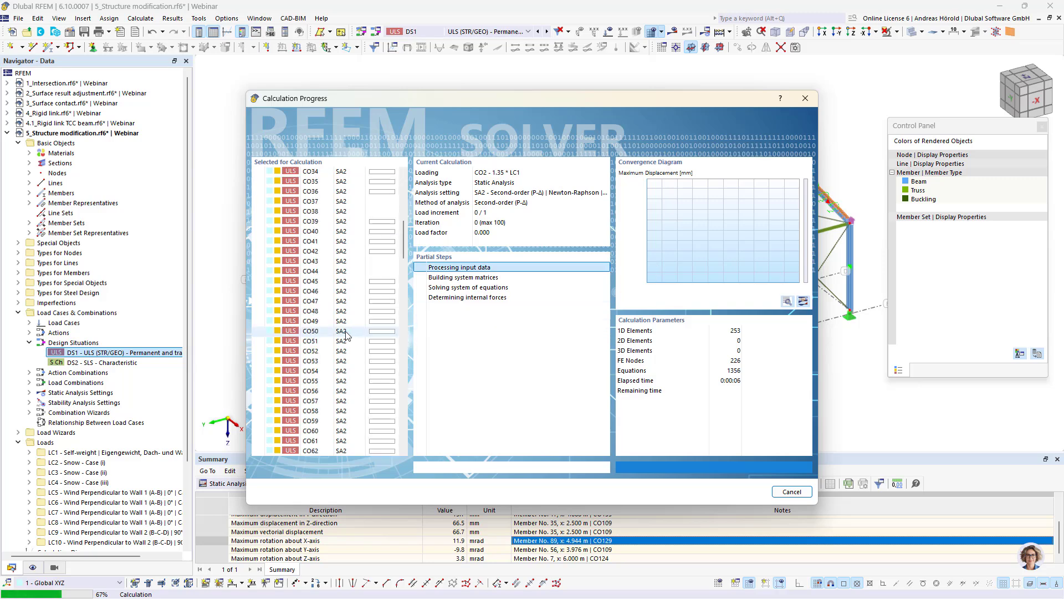
pyautogui.scroll(-17, 345, 335)
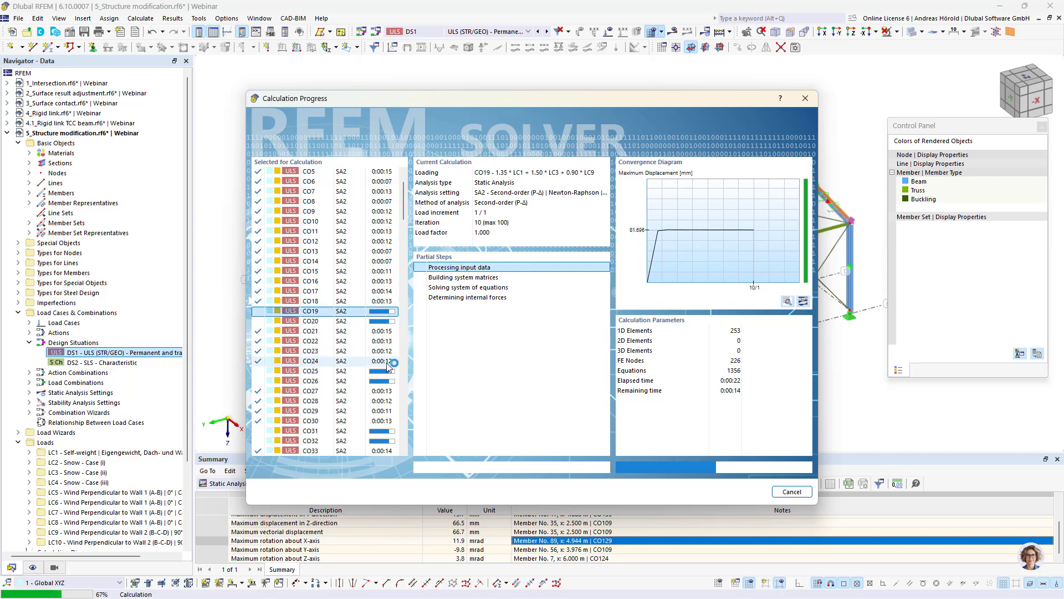
pyautogui.scroll(-18, 386, 366)
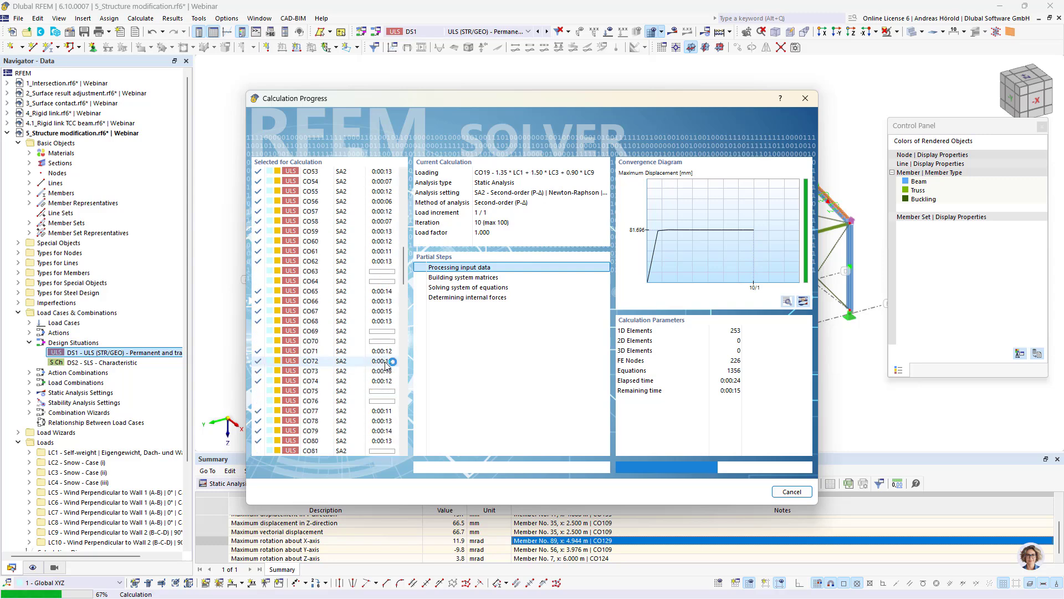
pyautogui.scroll(-20, 386, 366)
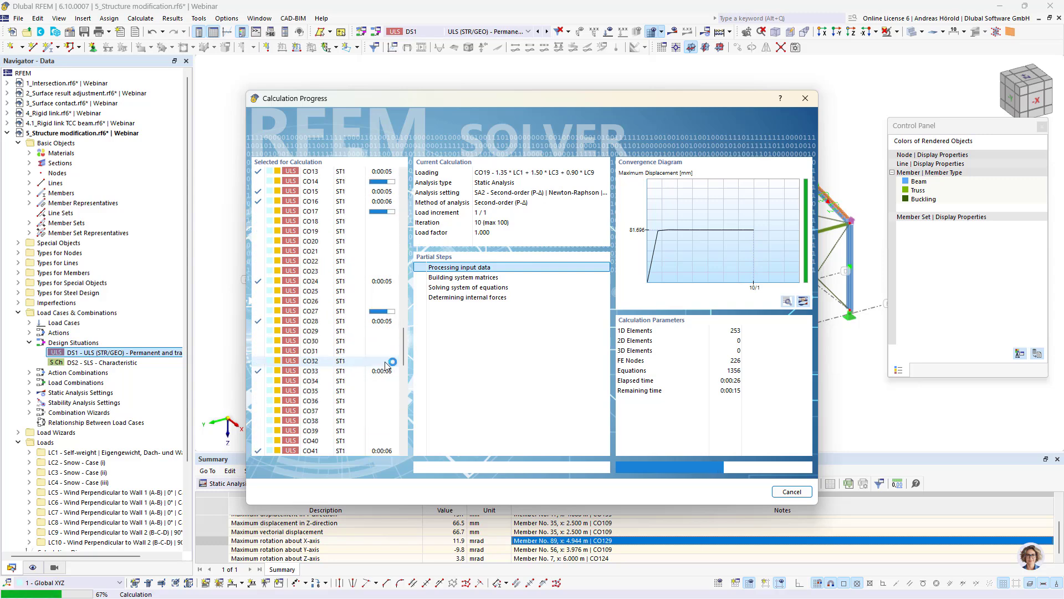
pyautogui.scroll(-17, 386, 366)
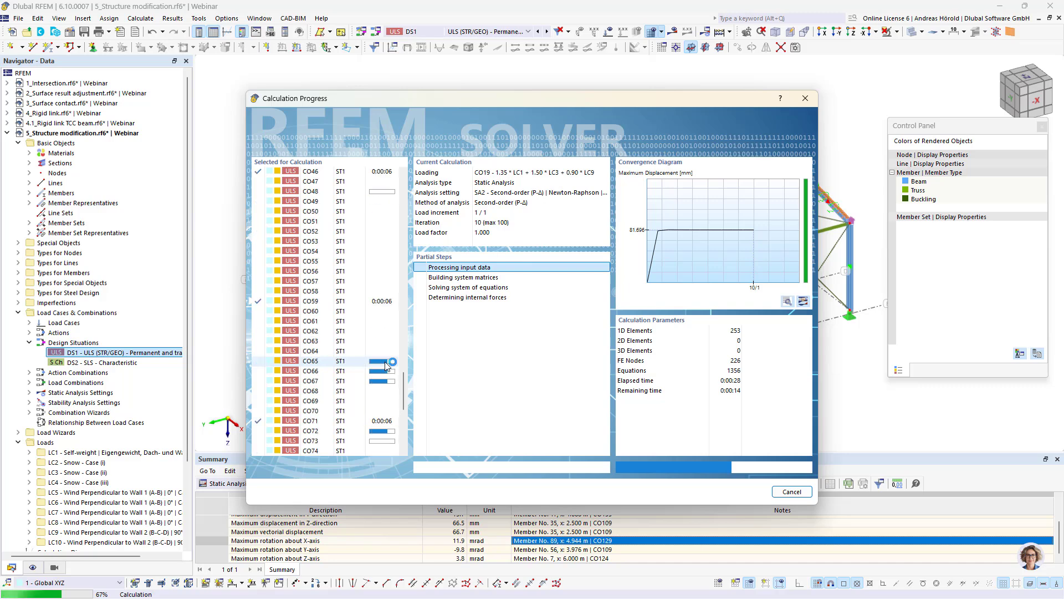
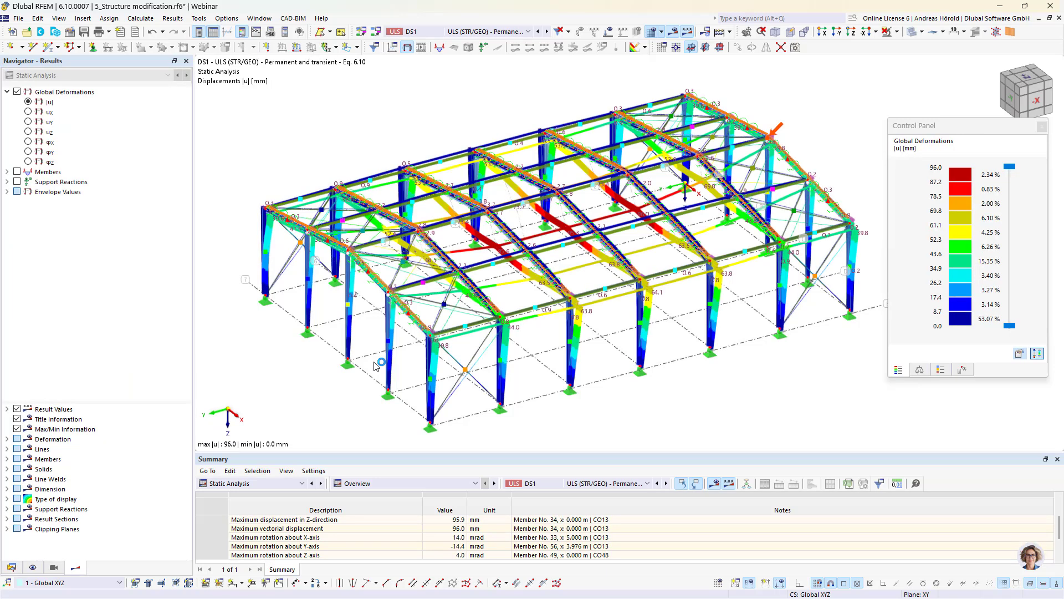
# Switch the results table to Stability Analysis and display the critical load factors of load combination CO13
pyautogui.click(260, 484)
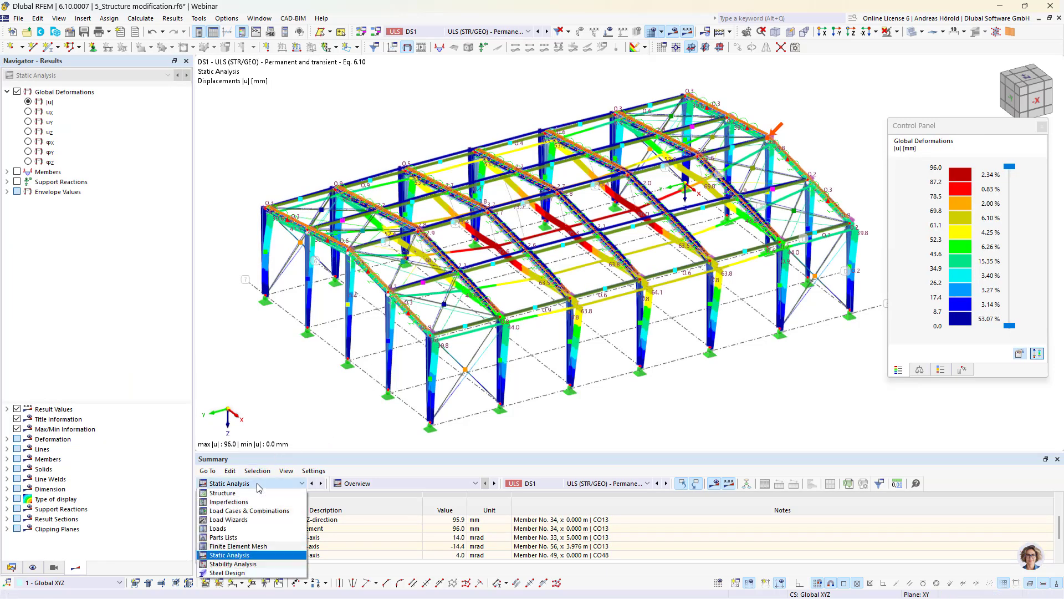
pyautogui.click(232, 563)
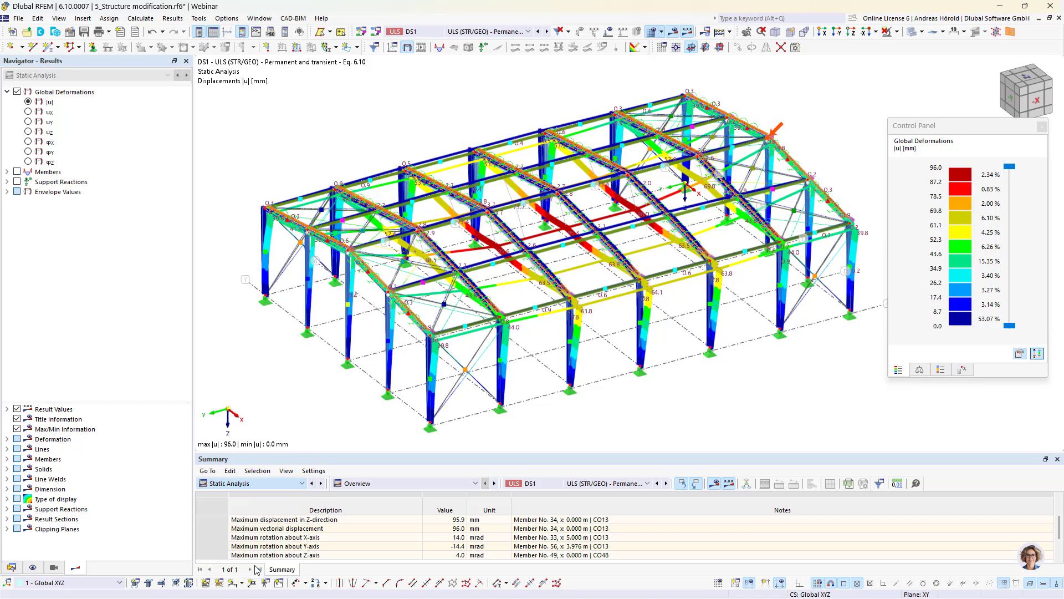
pyautogui.click(606, 485)
pyautogui.click(571, 224)
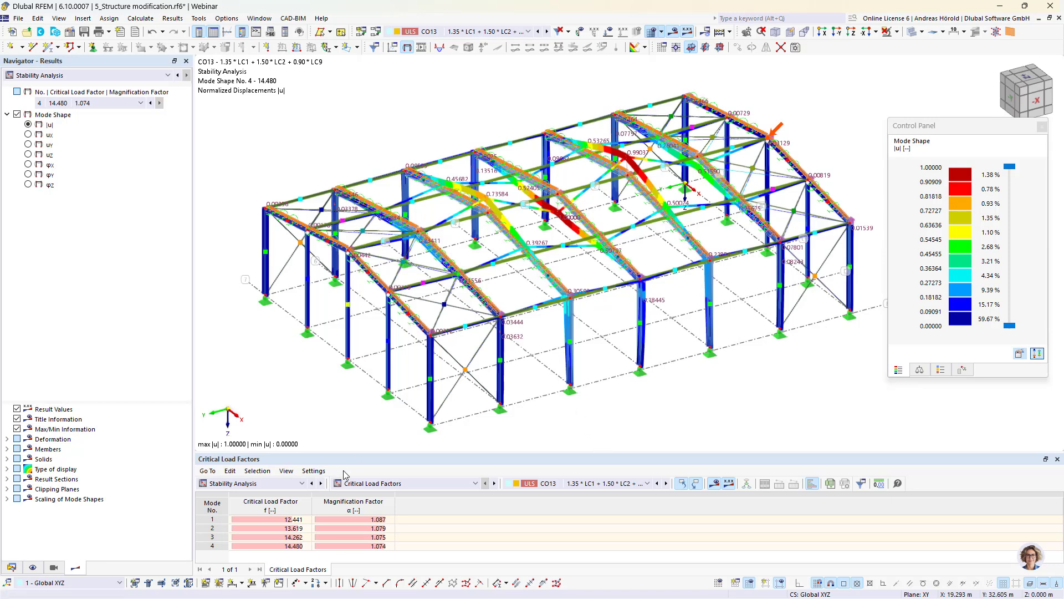
# Examine the stability mode shapes 1 to 4 of CO13 on the hall one after another
pyautogui.click(288, 522)
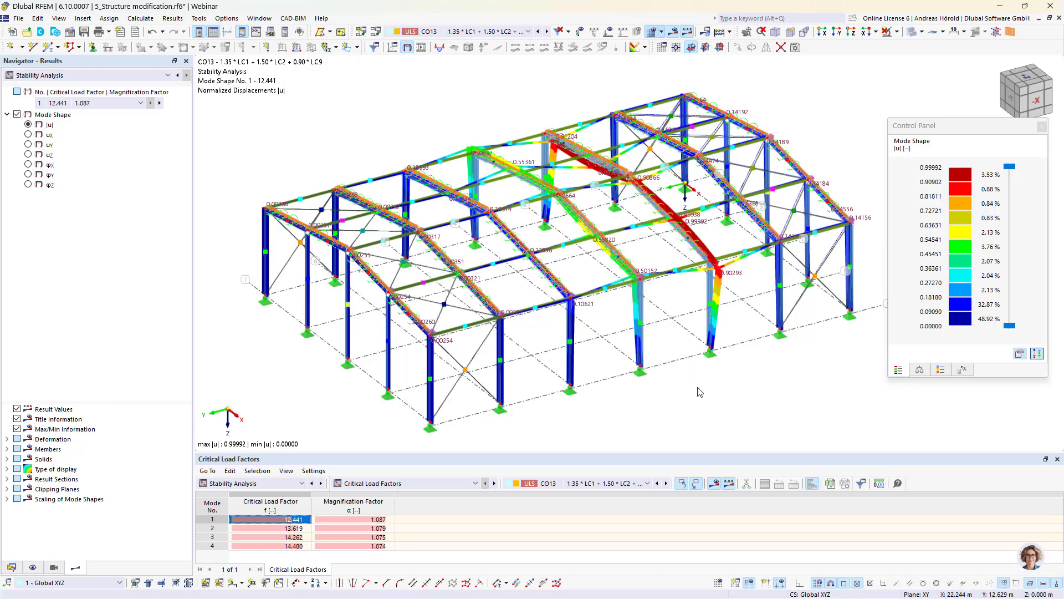
pyautogui.keyDown('ctrl'); pyautogui.moveTo(702, 389); pyautogui.dragTo(728, 381, button='middle'); pyautogui.keyUp('ctrl')
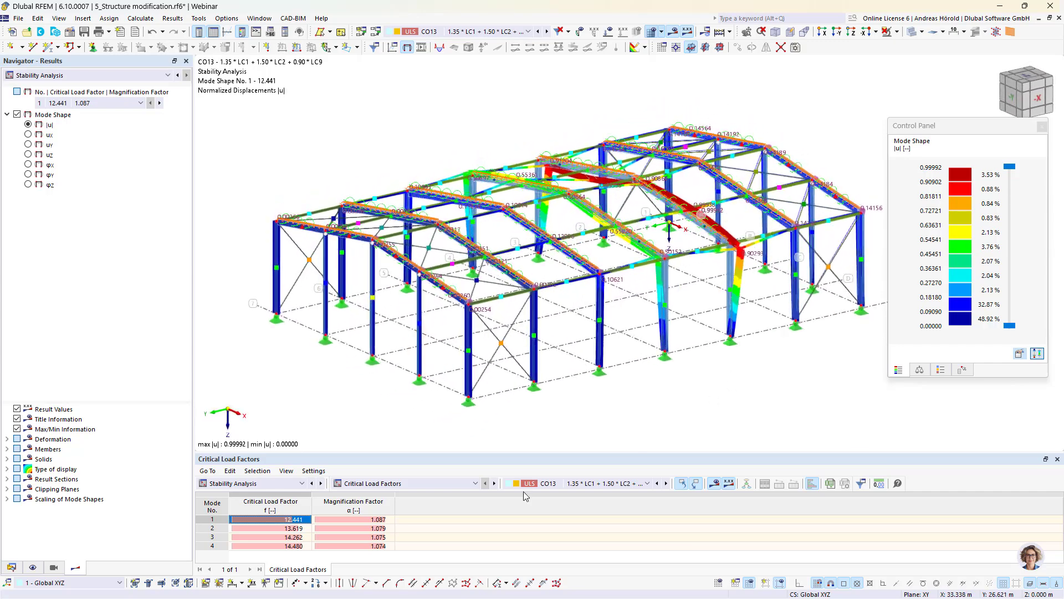
pyautogui.click(268, 529)
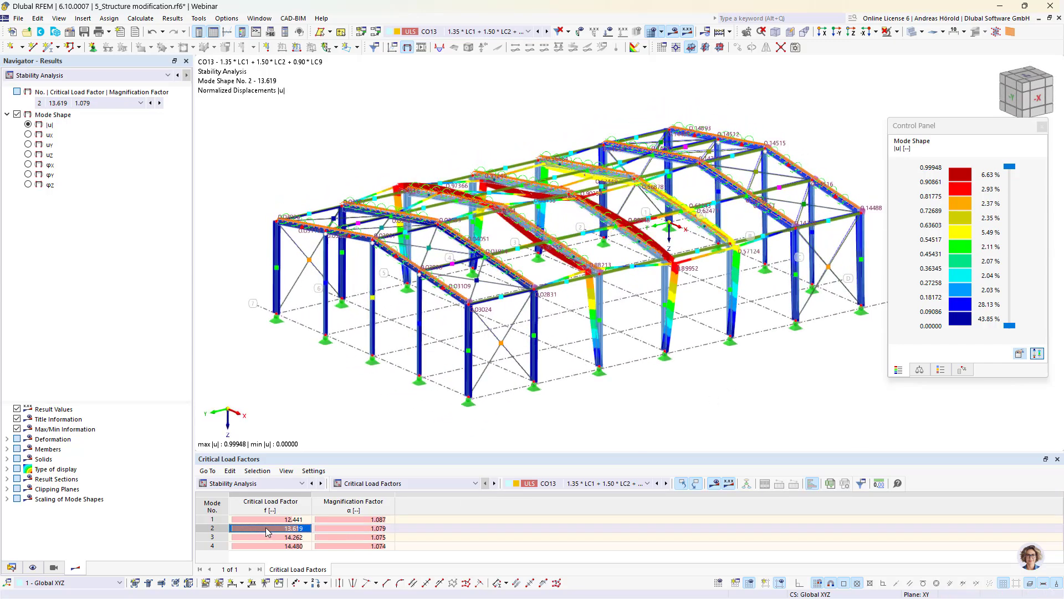
pyautogui.click(270, 538)
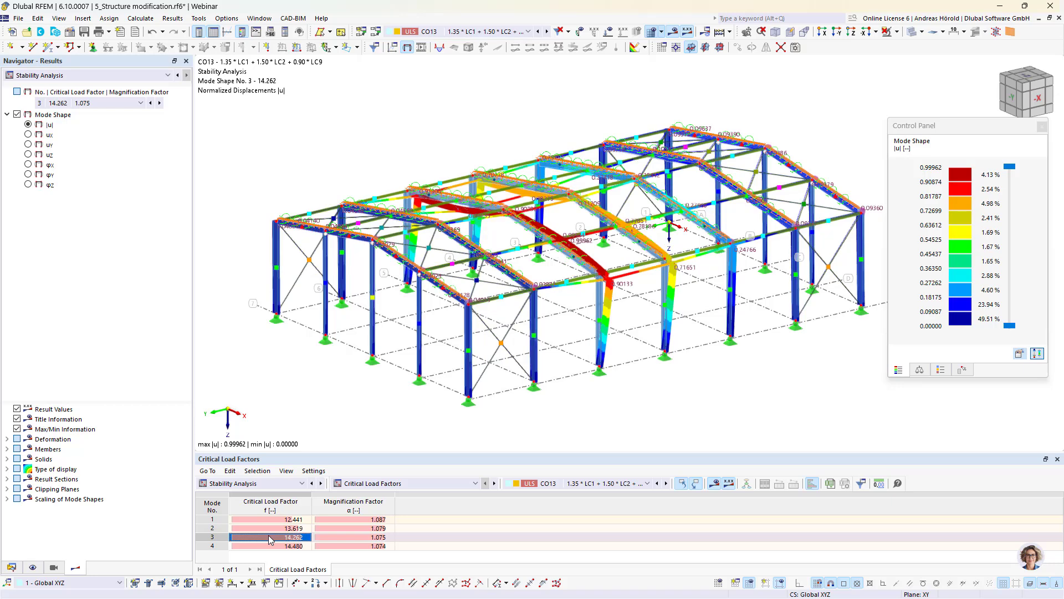
pyautogui.click(271, 546)
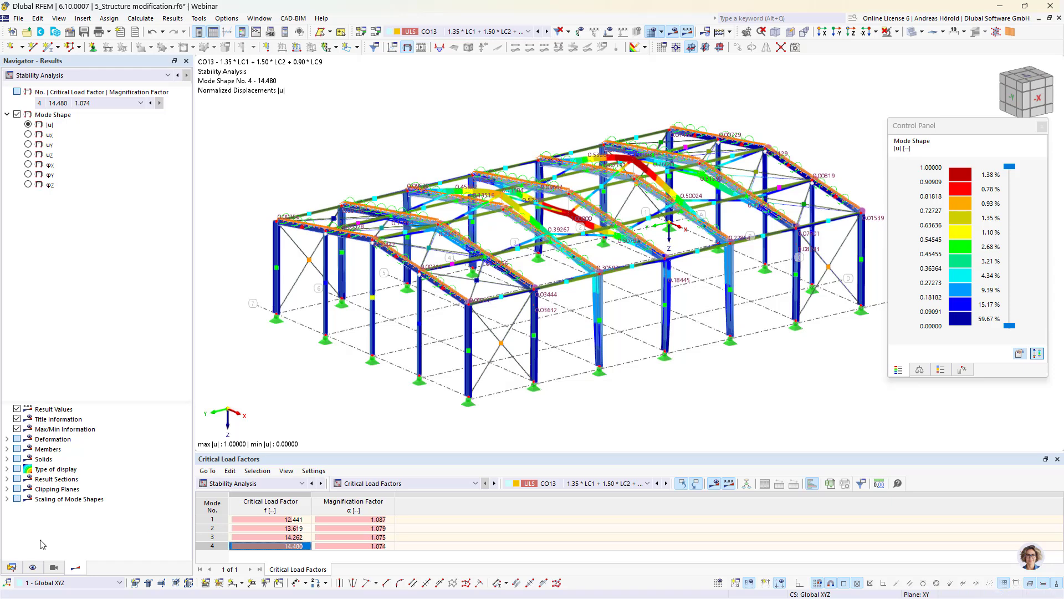
# Collapse the 5_Structure modification model in the data navigator and activate the 6_Nodal release model
pyautogui.click(11, 567)
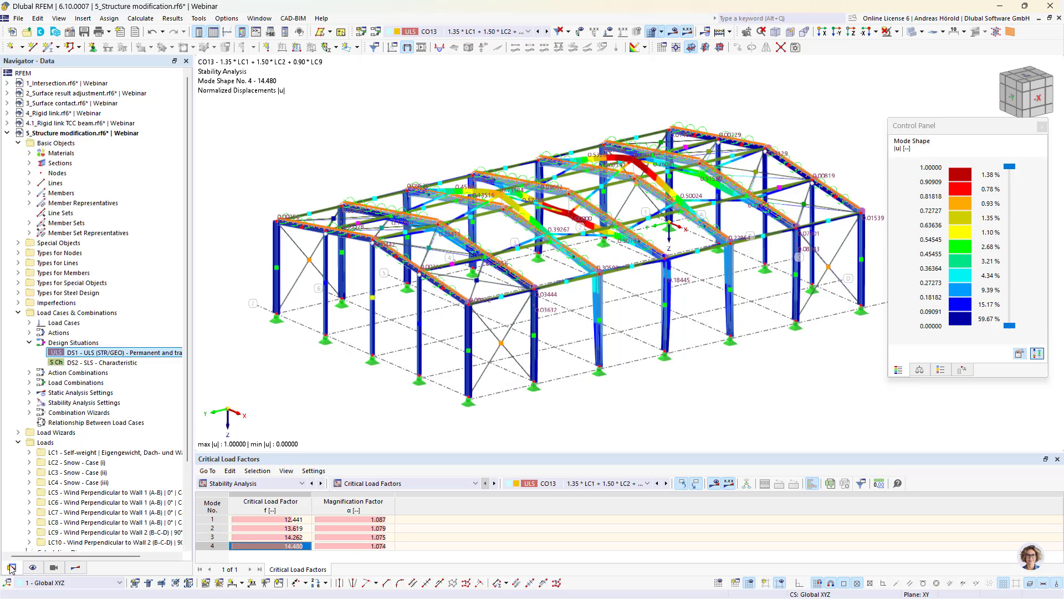
pyautogui.click(7, 133)
pyautogui.click(71, 143)
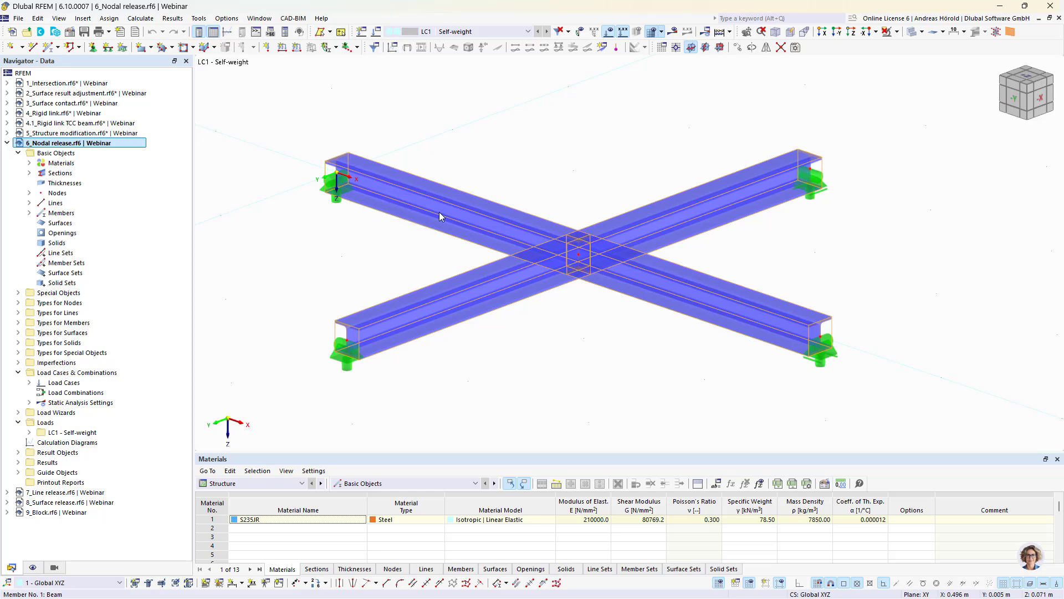
# Start a new nodal release and assign it to node 5 where the two beams cross
pyautogui.keyDown('ctrl'); pyautogui.moveTo(601, 349); pyautogui.dragTo(543, 323, button='middle'); pyautogui.keyUp('ctrl')
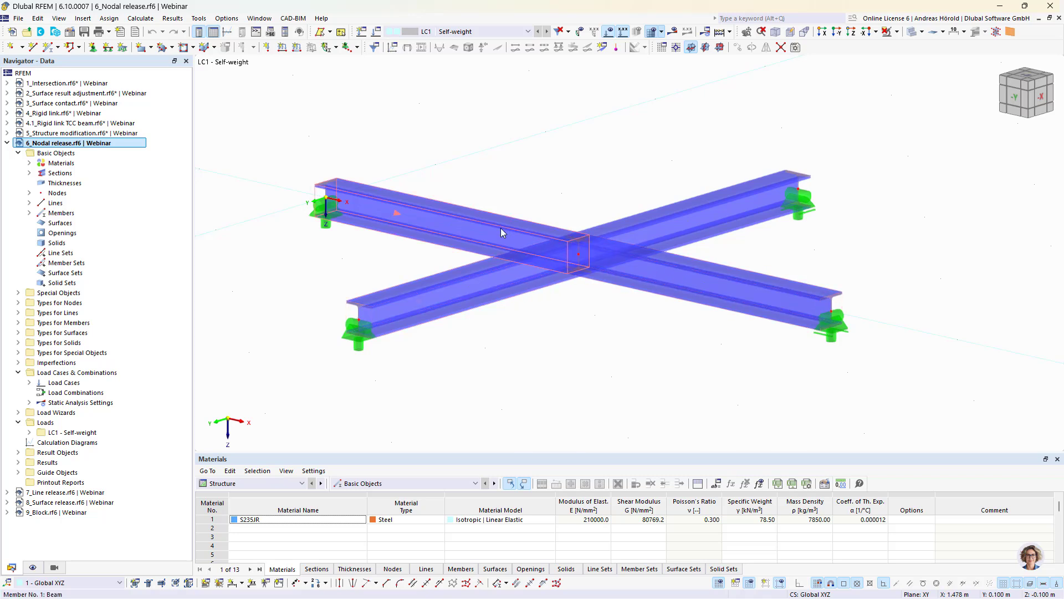
pyautogui.click(83, 20)
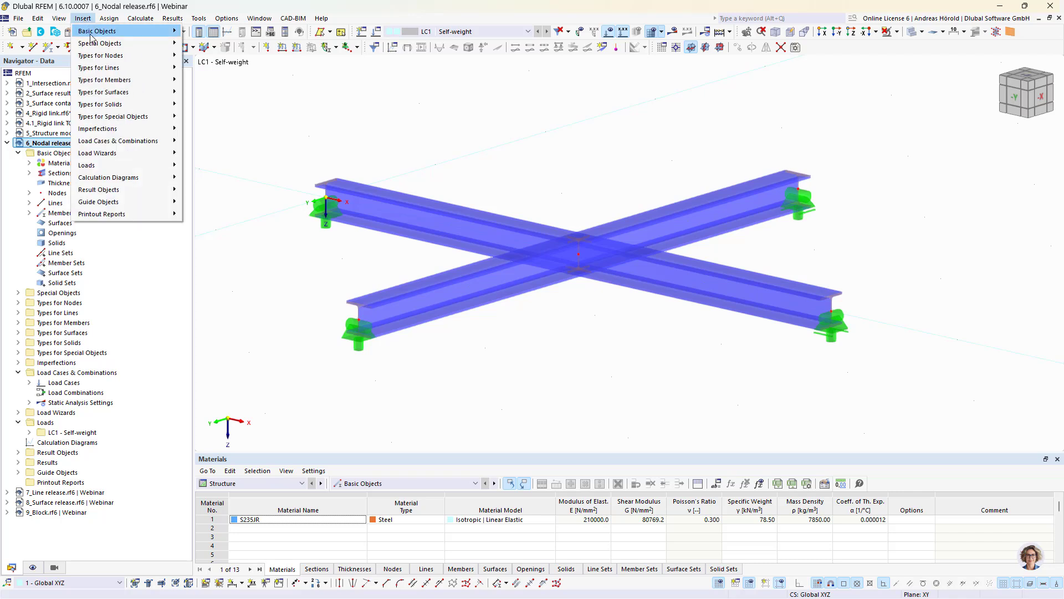
pyautogui.moveTo(99, 44)
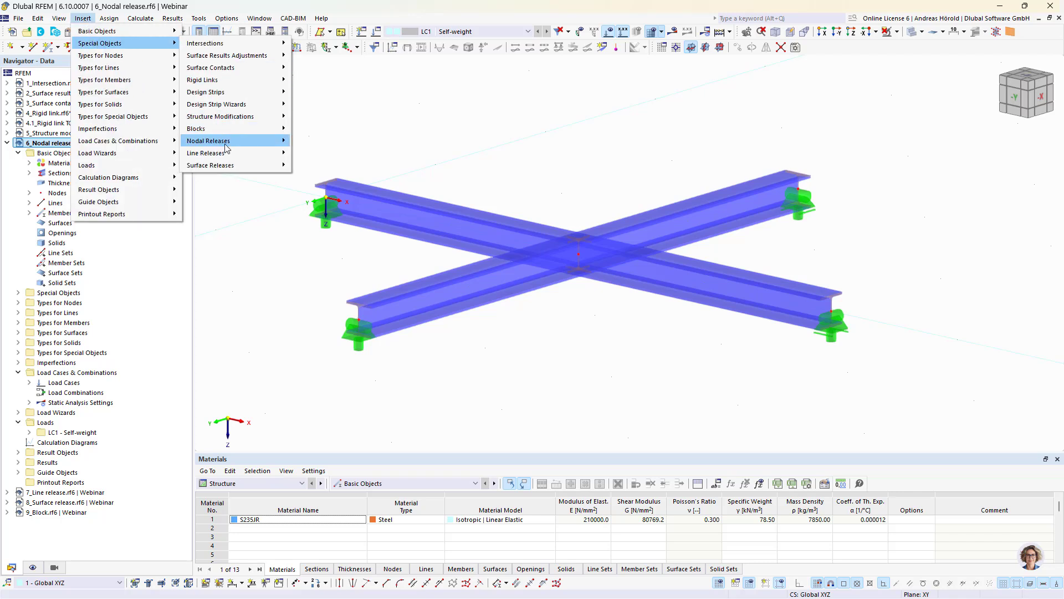
pyautogui.moveTo(227, 142)
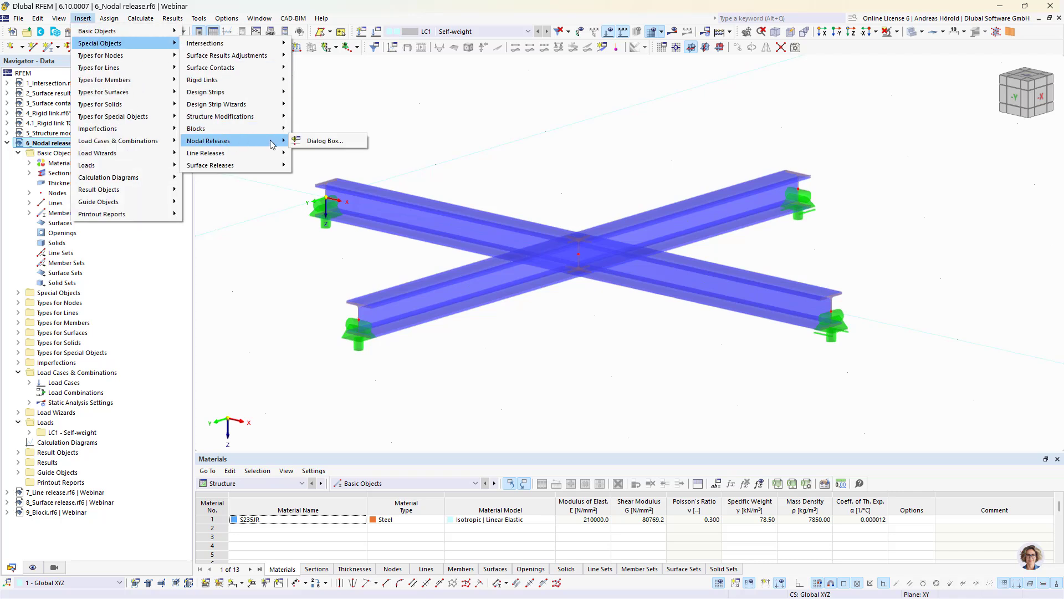
pyautogui.click(315, 141)
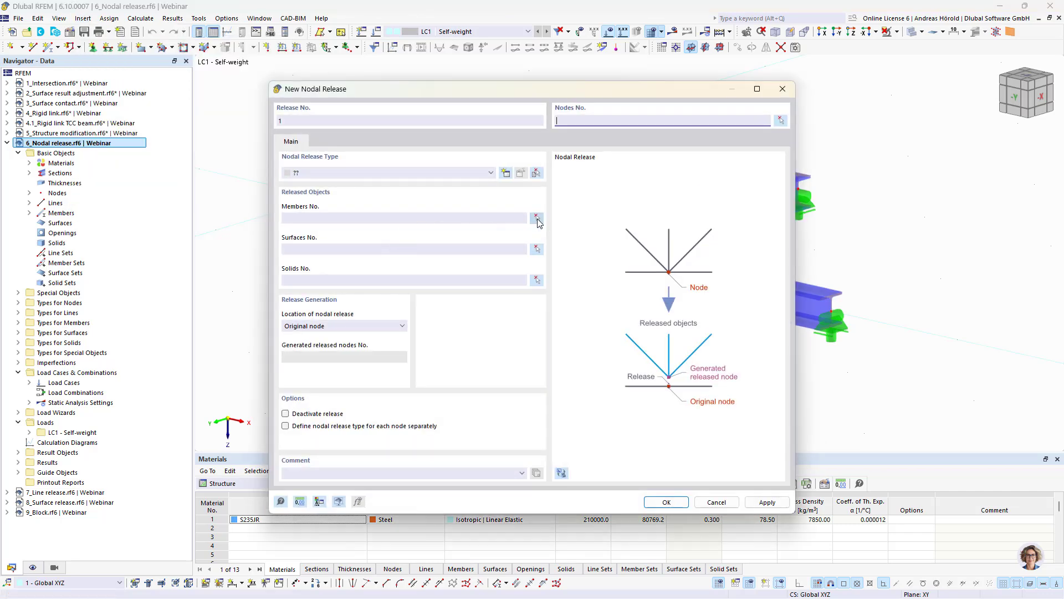
pyautogui.click(780, 121)
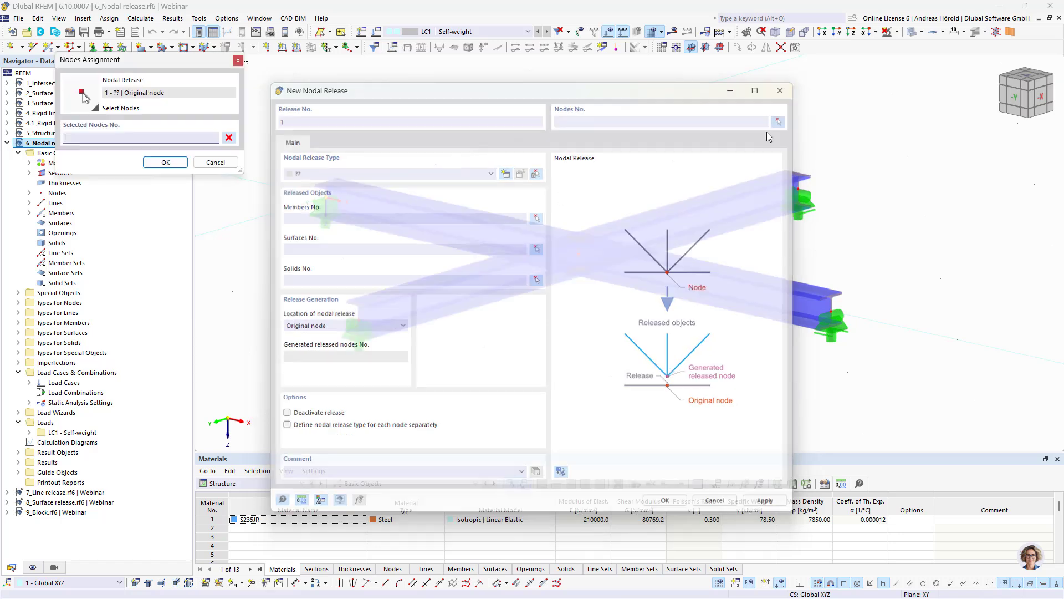
pyautogui.click(579, 255)
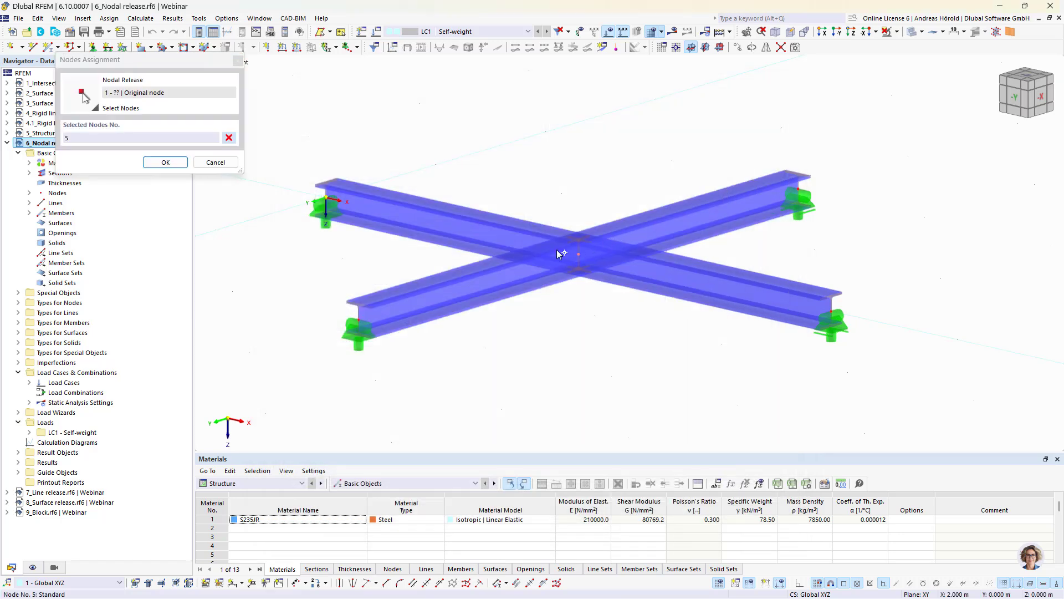
pyautogui.click(165, 163)
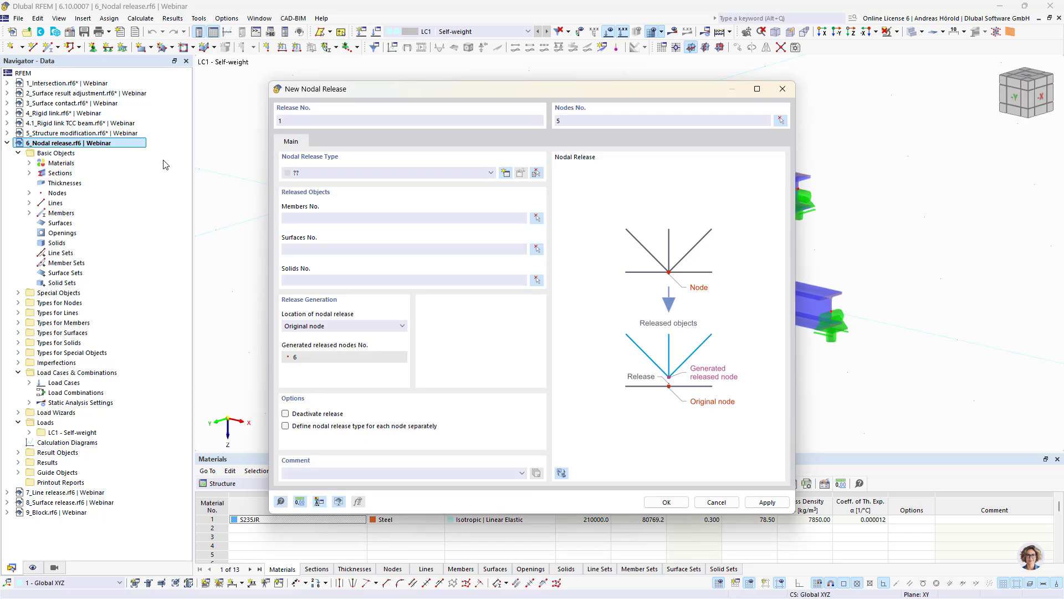
# Assign members 2 and 4 as the released objects of the nodal release
pyautogui.click(536, 218)
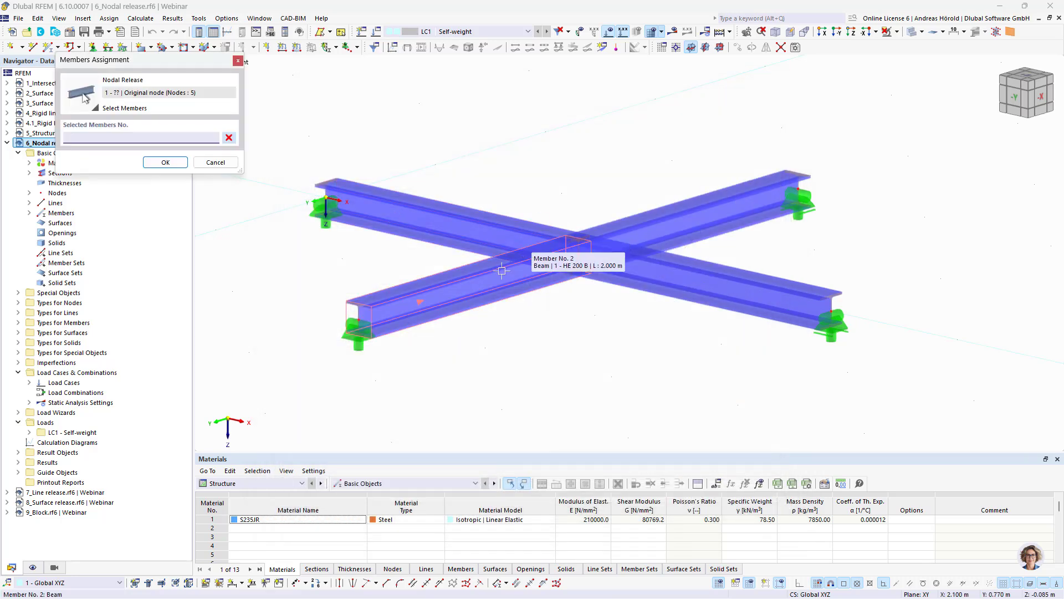
pyautogui.click(550, 257)
pyautogui.click(640, 230)
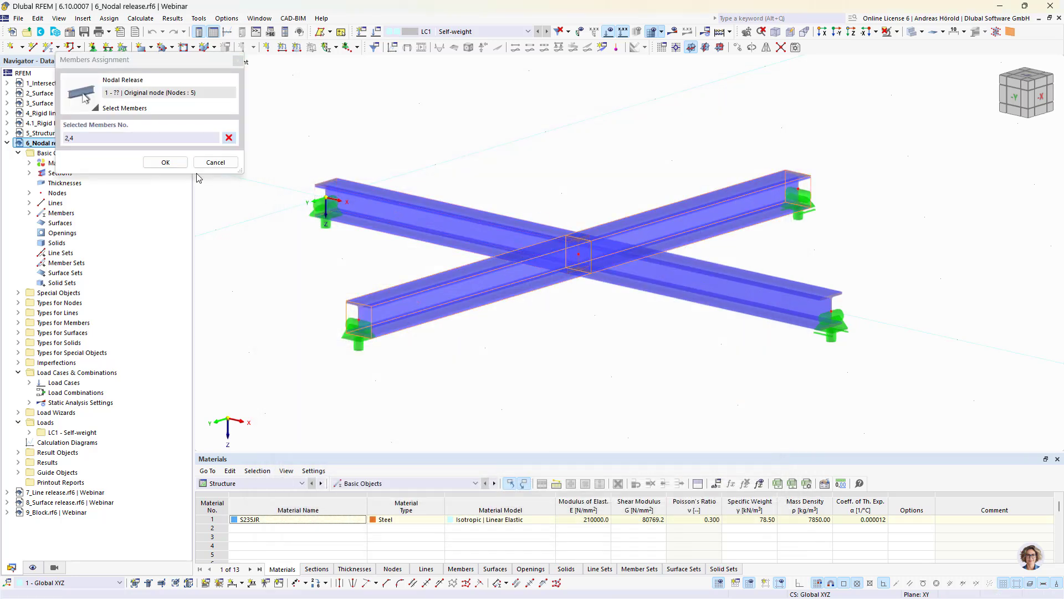
pyautogui.click(163, 162)
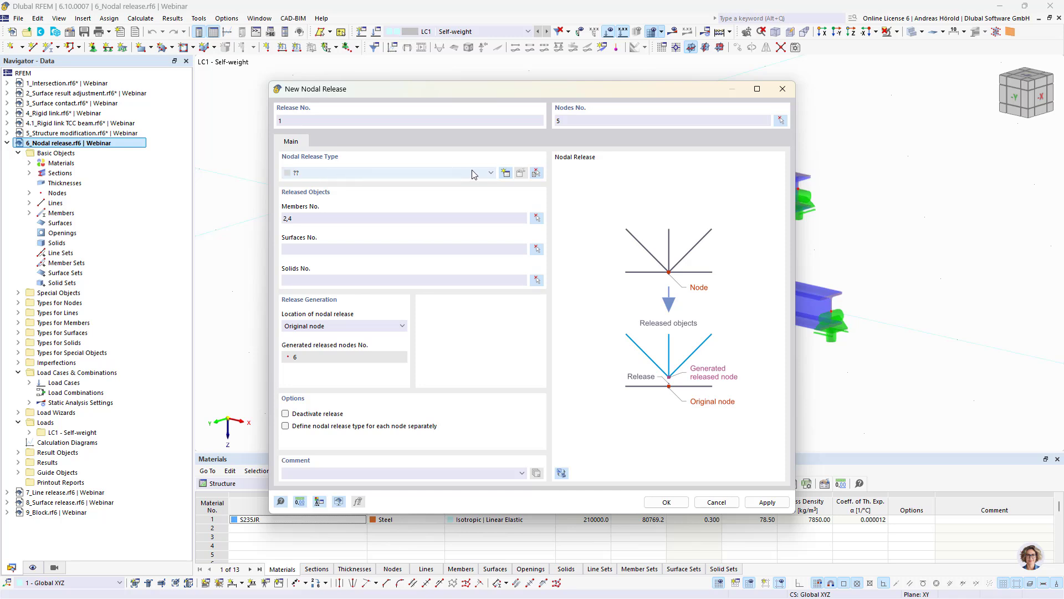
# Create a nodal release type releasing only ux, uy and uz, with the uz nonlinearity "Fixed if positive Vz"
pyautogui.click(506, 174)
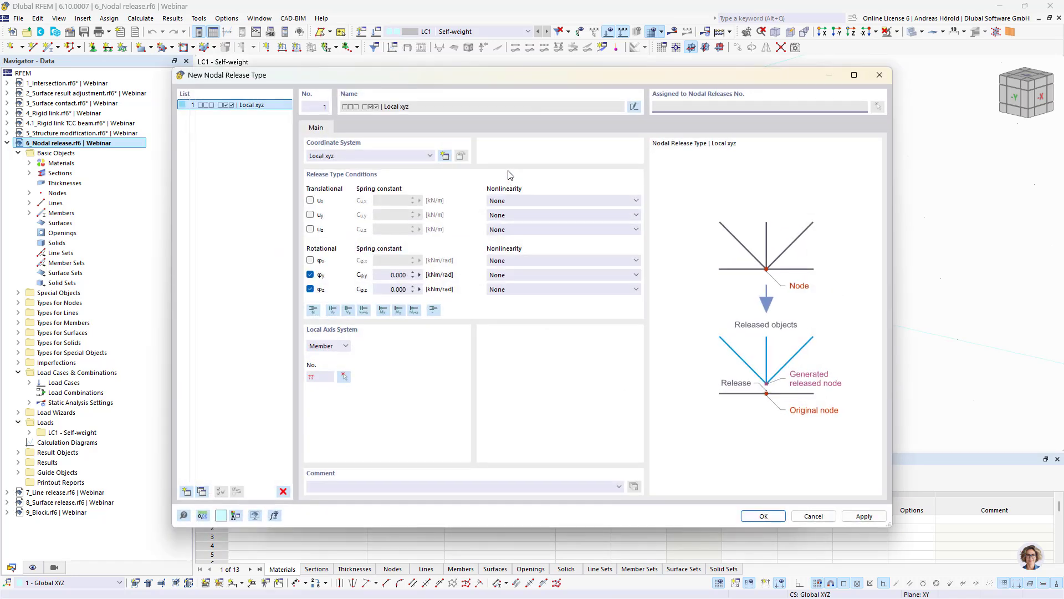
pyautogui.click(310, 274)
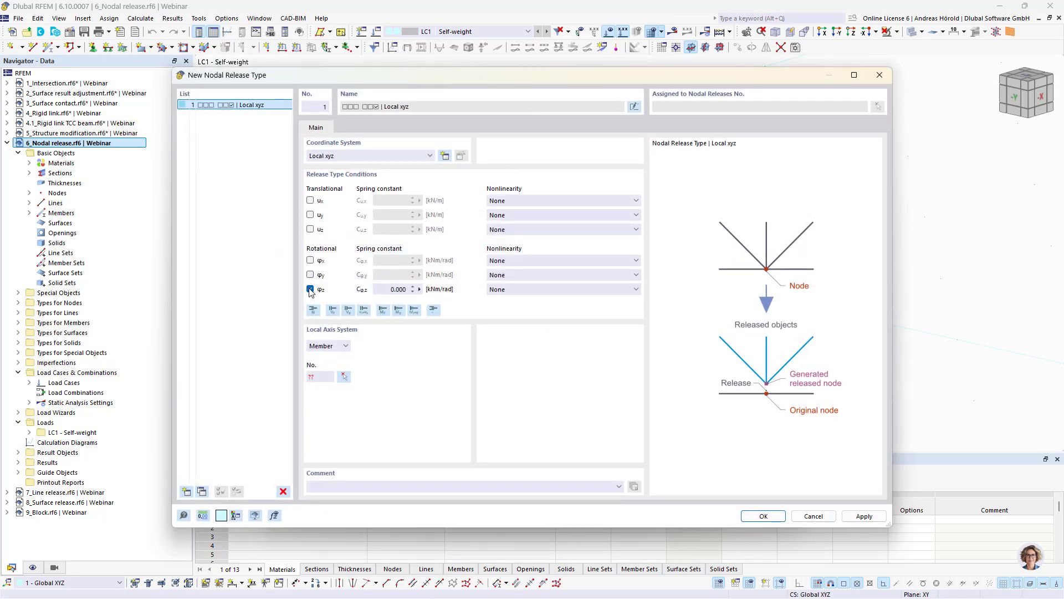
pyautogui.click(310, 289)
pyautogui.click(310, 215)
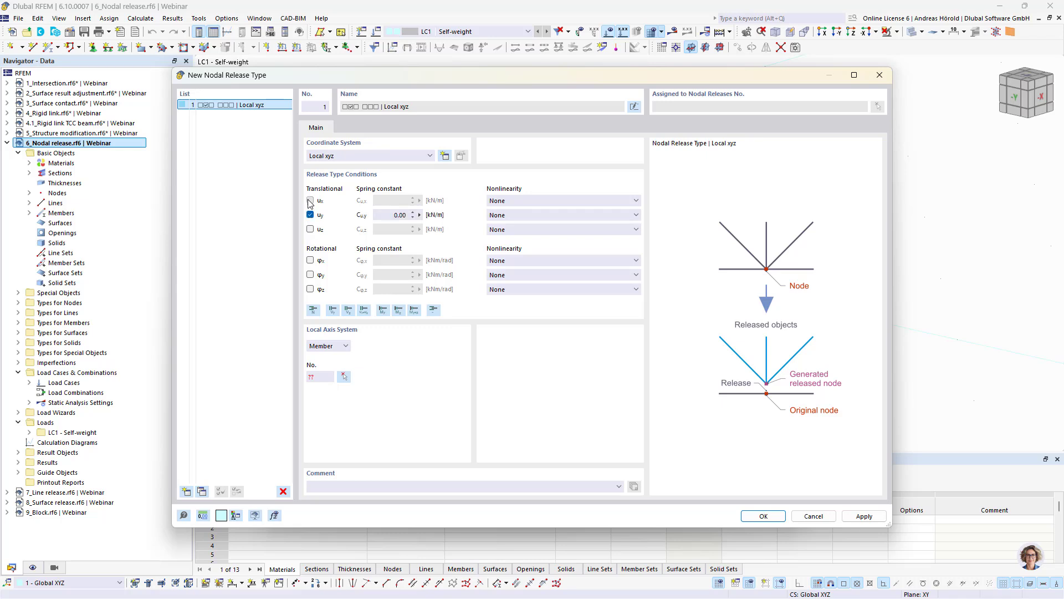
pyautogui.click(310, 200)
pyautogui.click(310, 229)
pyautogui.click(555, 229)
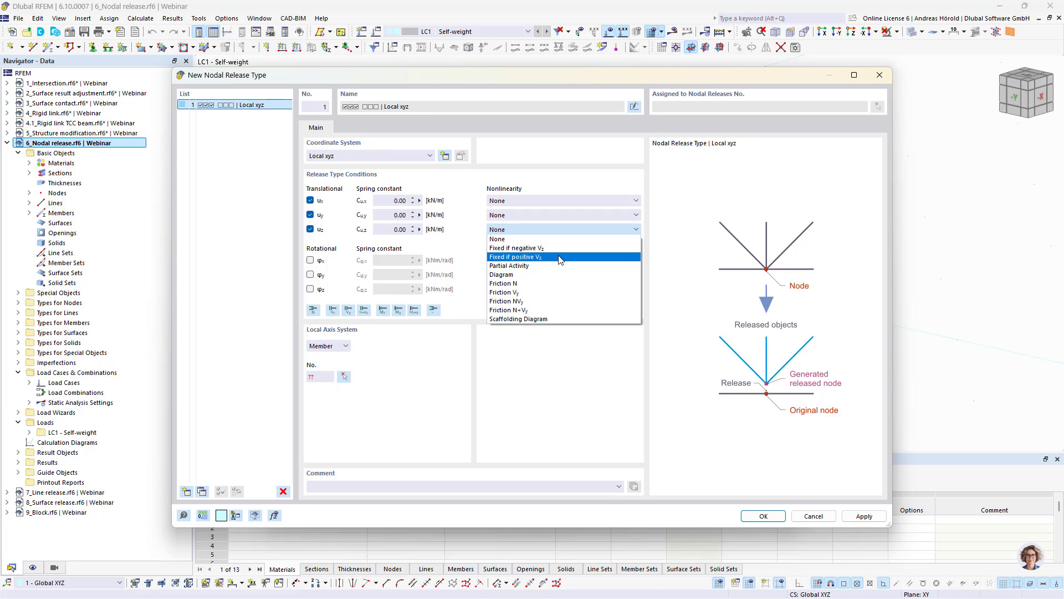
pyautogui.click(560, 257)
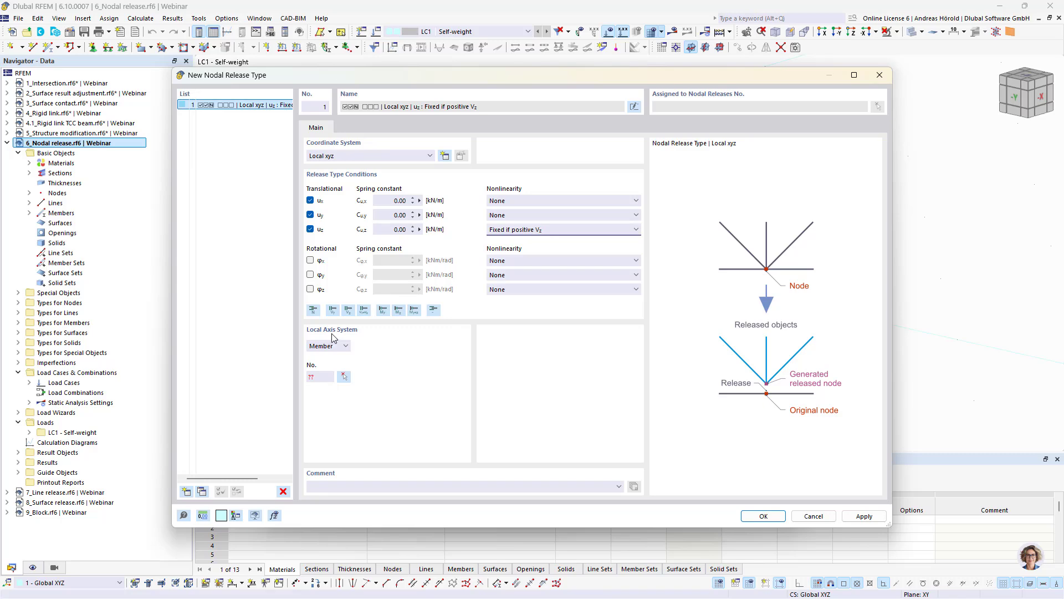
# Pick a member from the model for the release type's local axis system and save the release type and nodal release
pyautogui.click(344, 378)
pyautogui.click(474, 319)
pyautogui.click(764, 516)
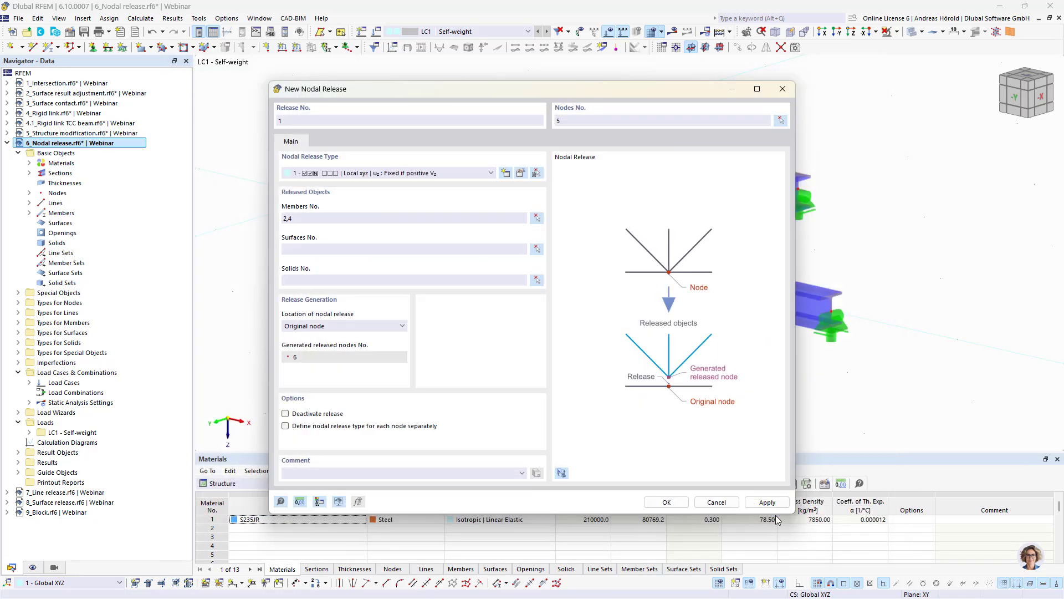
pyautogui.click(667, 502)
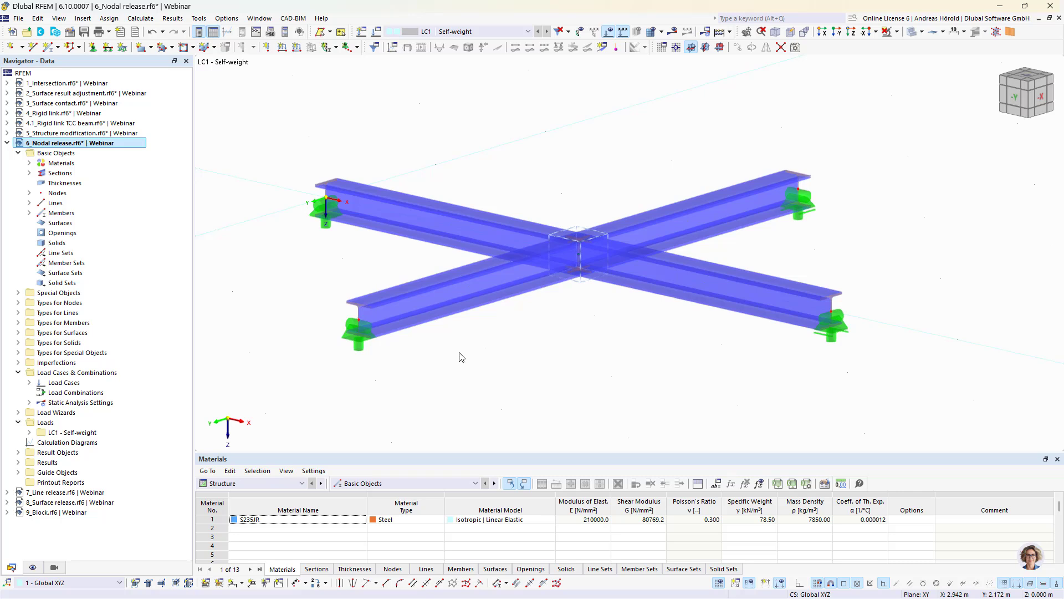
# Apply a uniform member load of -30 kN/m in the global Z direction to members 2 and 4 in LC1
pyautogui.click(474, 277)
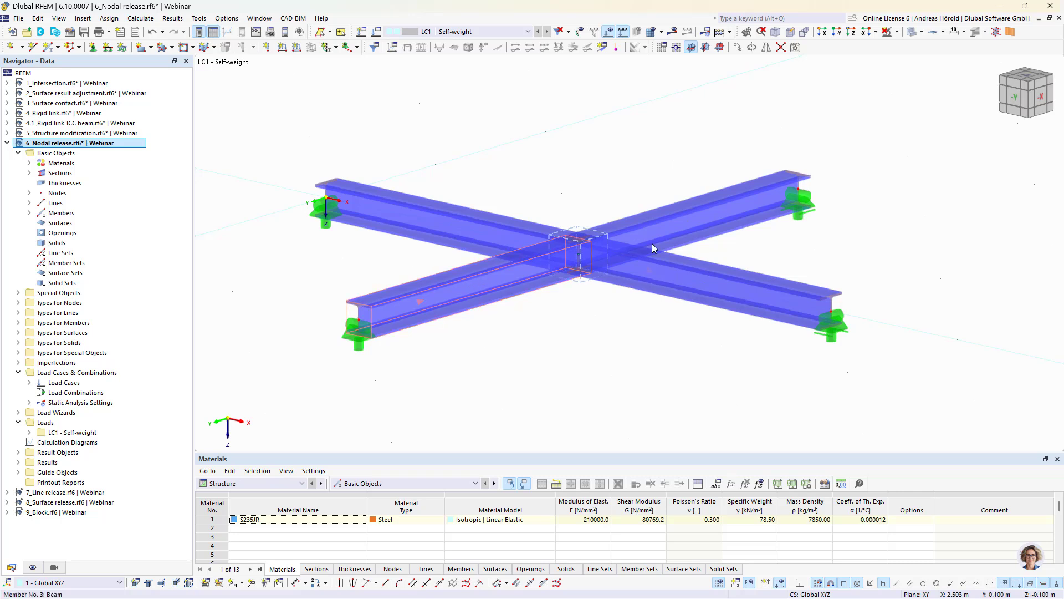
pyautogui.keyDown('ctrl'); pyautogui.click(698, 220); pyautogui.keyUp('ctrl')
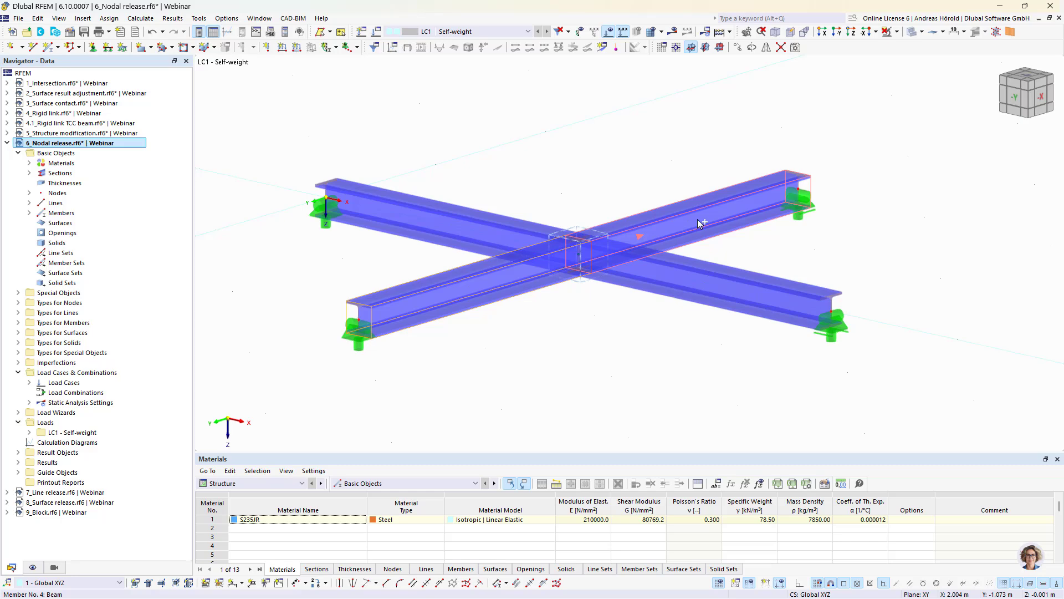
pyautogui.click(297, 51)
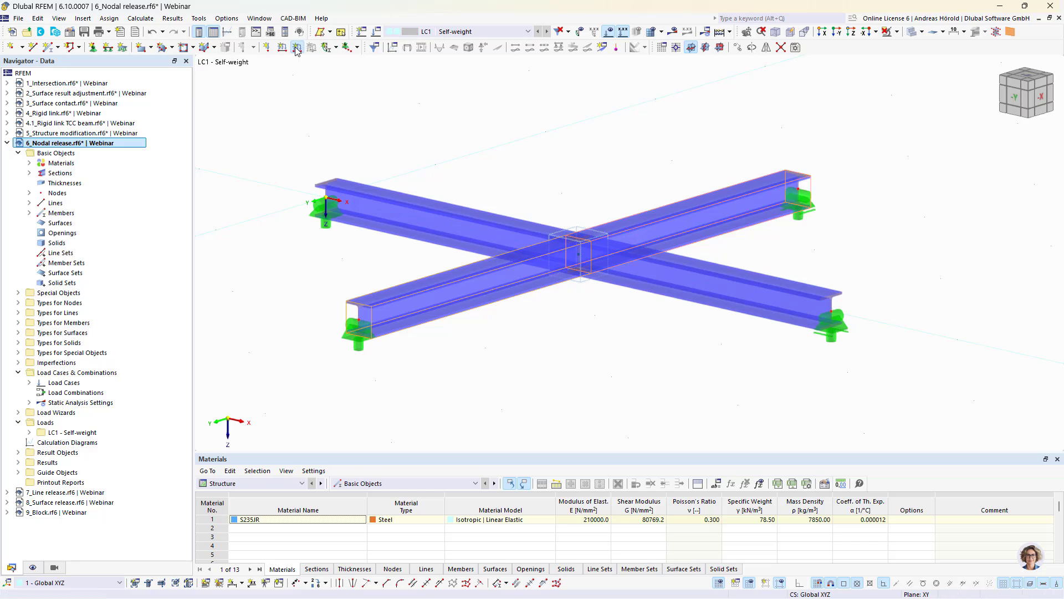
pyautogui.click(424, 179)
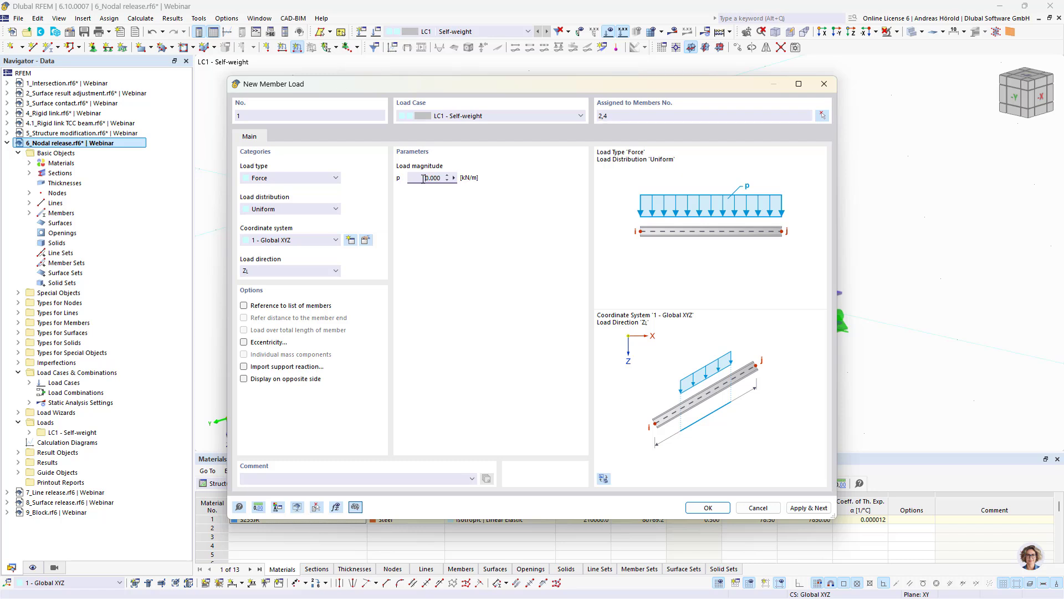
pyautogui.write('-30')
pyautogui.click(708, 507)
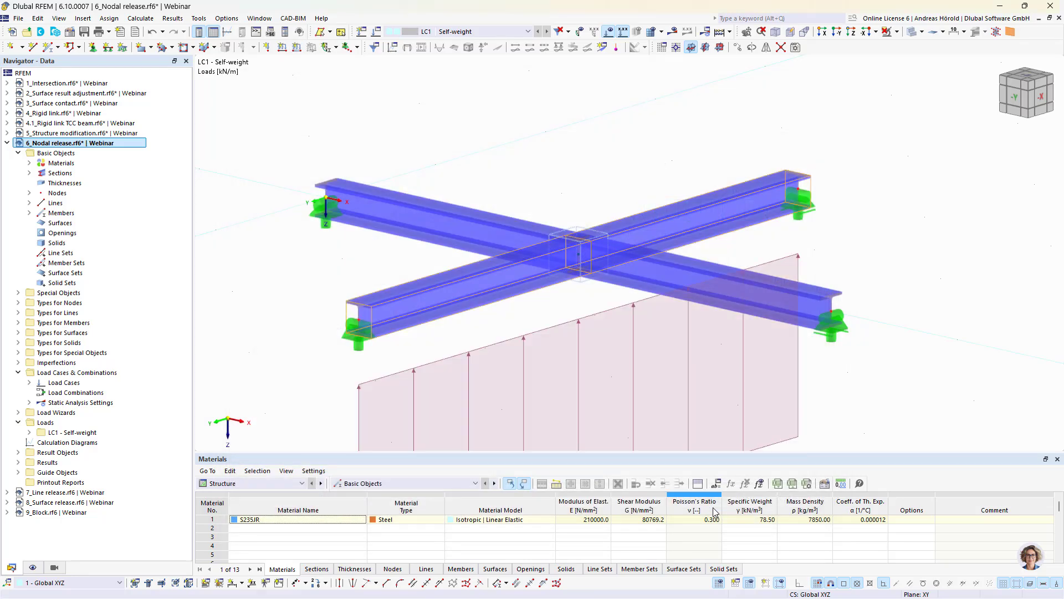
# Calculate LC1 and display the global deformations of the crossing beams
pyautogui.scroll(-2, 684, 395)
pyautogui.moveTo(684, 395); pyautogui.dragTo(660, 319, button='middle')
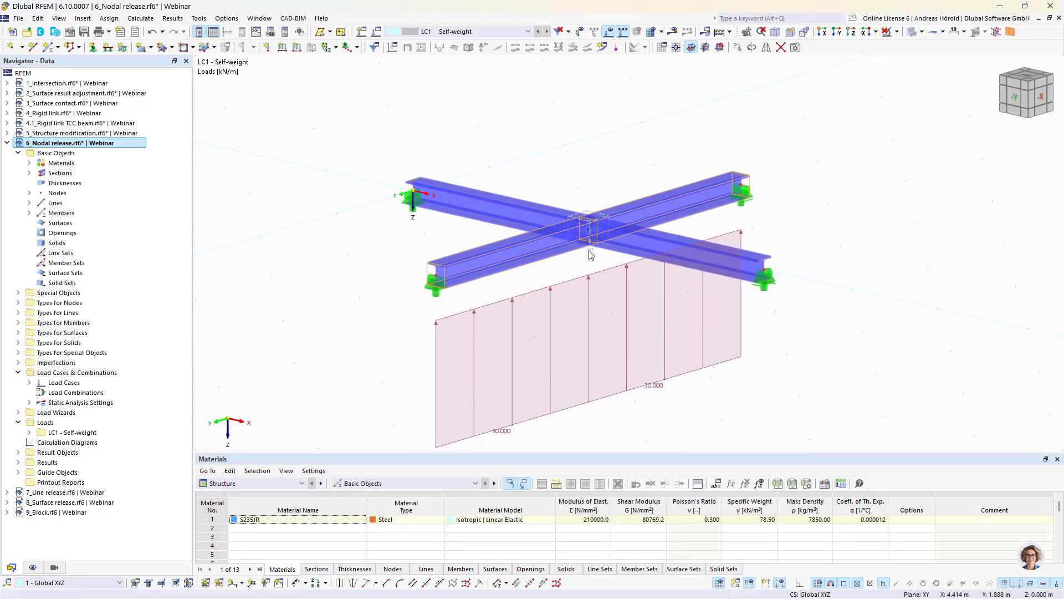
pyautogui.click(674, 32)
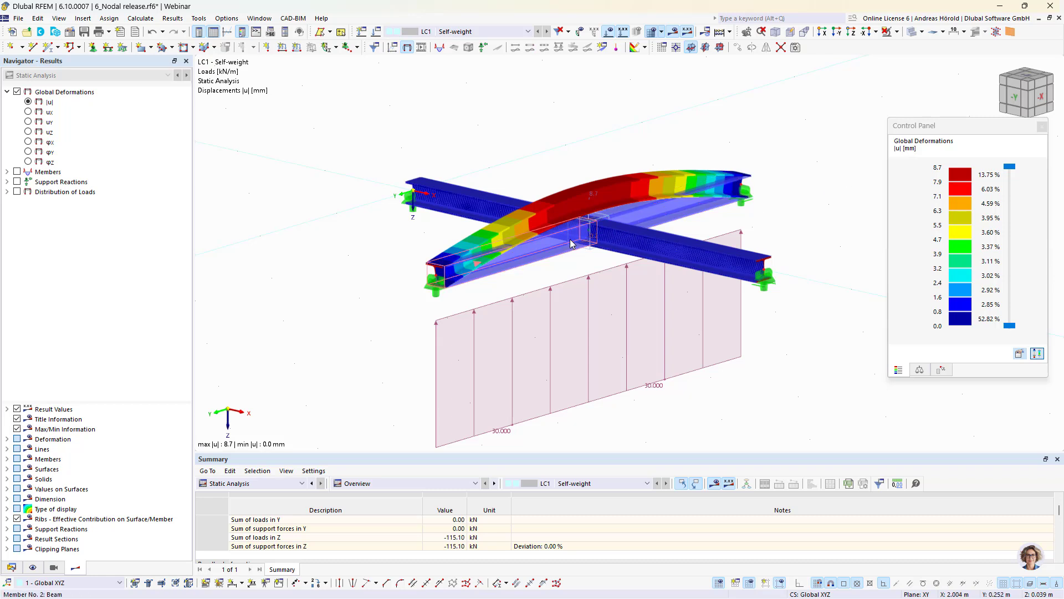
# Set the uniform member load on members 2 and 4 to 30 kN/m and recalculate the deformations of LC1
pyautogui.moveTo(751, 364); pyautogui.dragTo(475, 424)
pyautogui.doubleClick(513, 385)
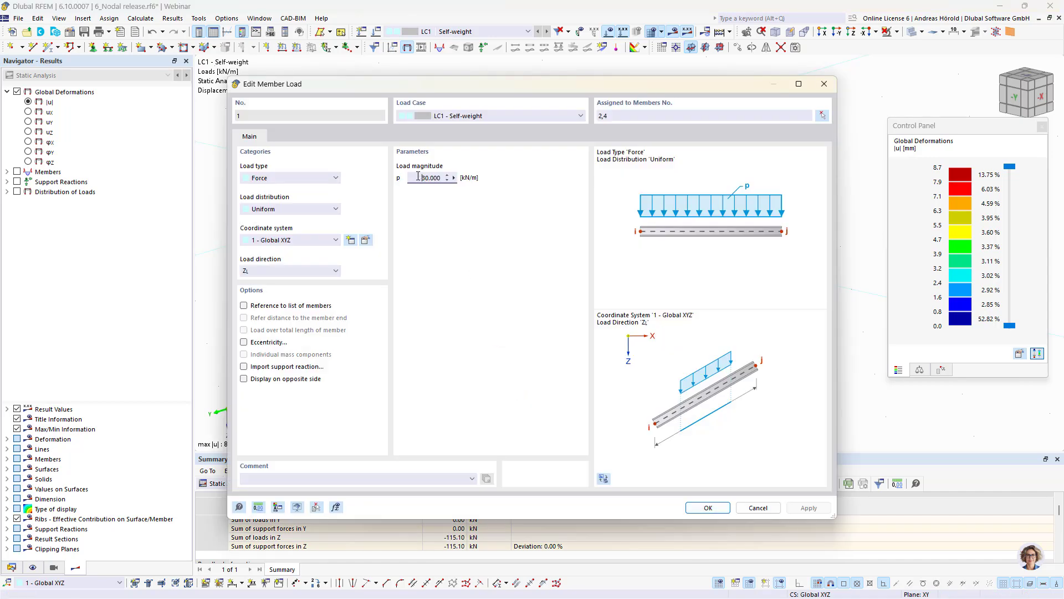
pyautogui.click(707, 507)
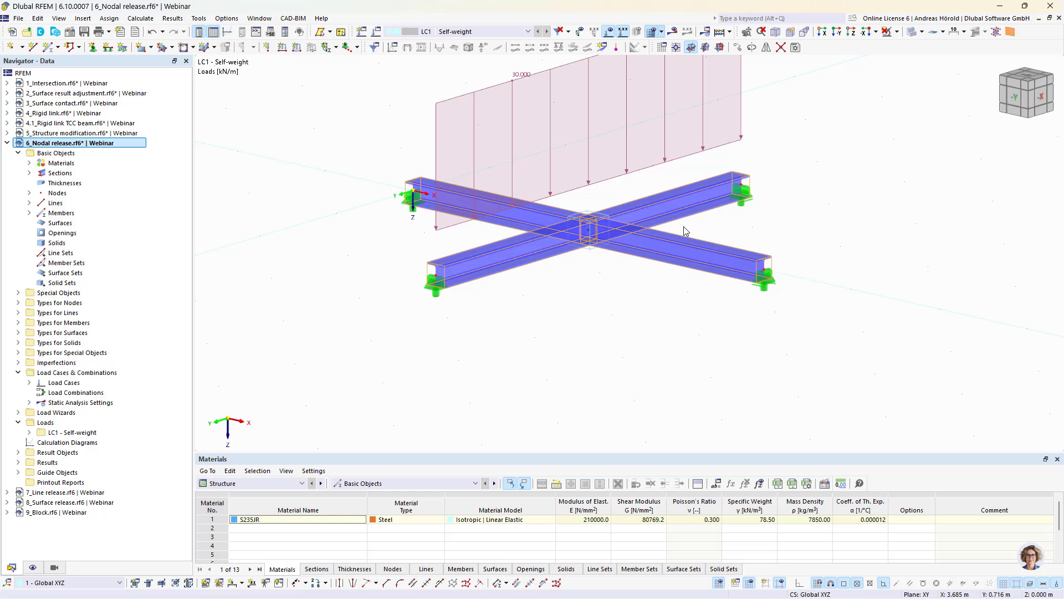
pyautogui.click(672, 32)
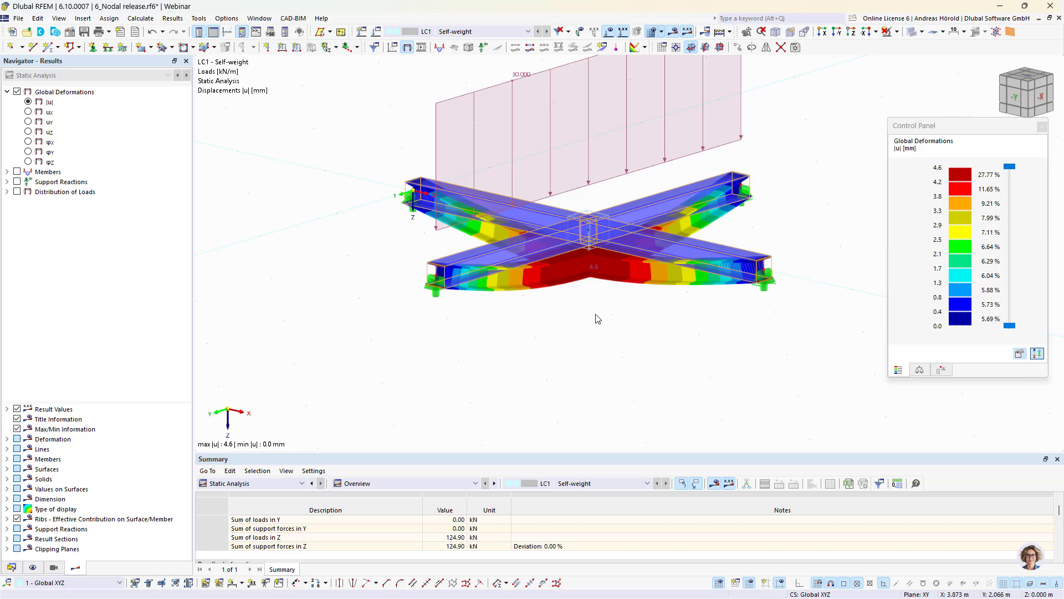
pyautogui.moveTo(598, 319); pyautogui.dragTo(521, 395, button='middle')
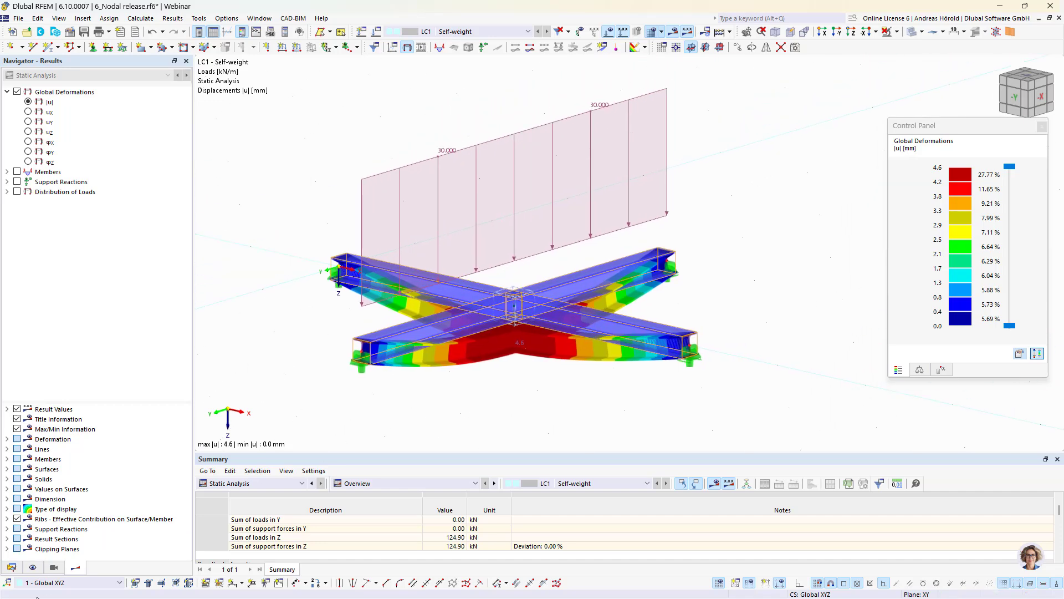
# Switch to the model 7_Line release.rf6 and examine the surface moments mx and member moments My under LC1
pyautogui.click(12, 567)
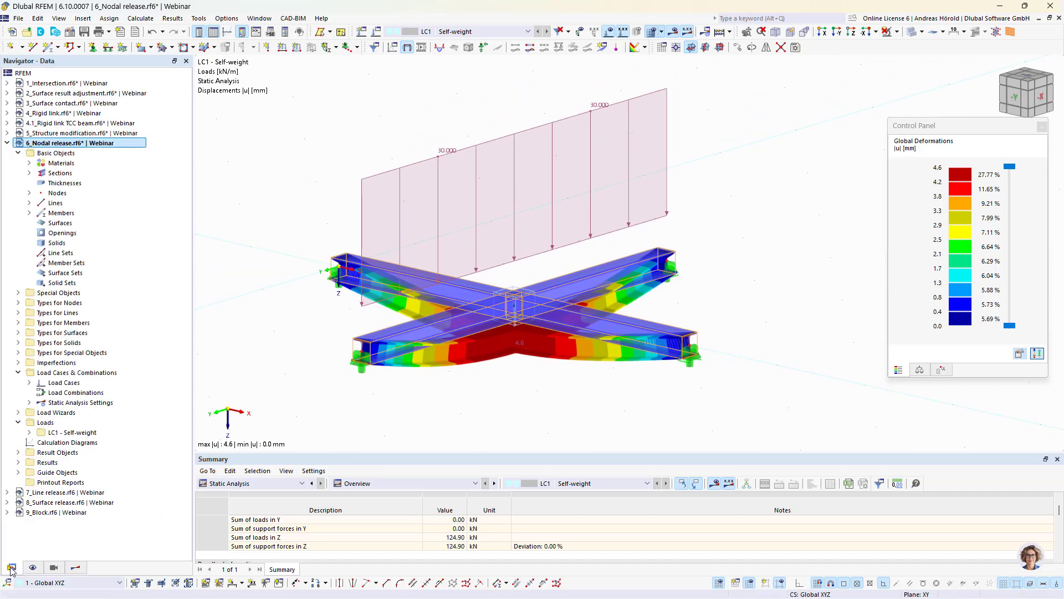
pyautogui.click(8, 143)
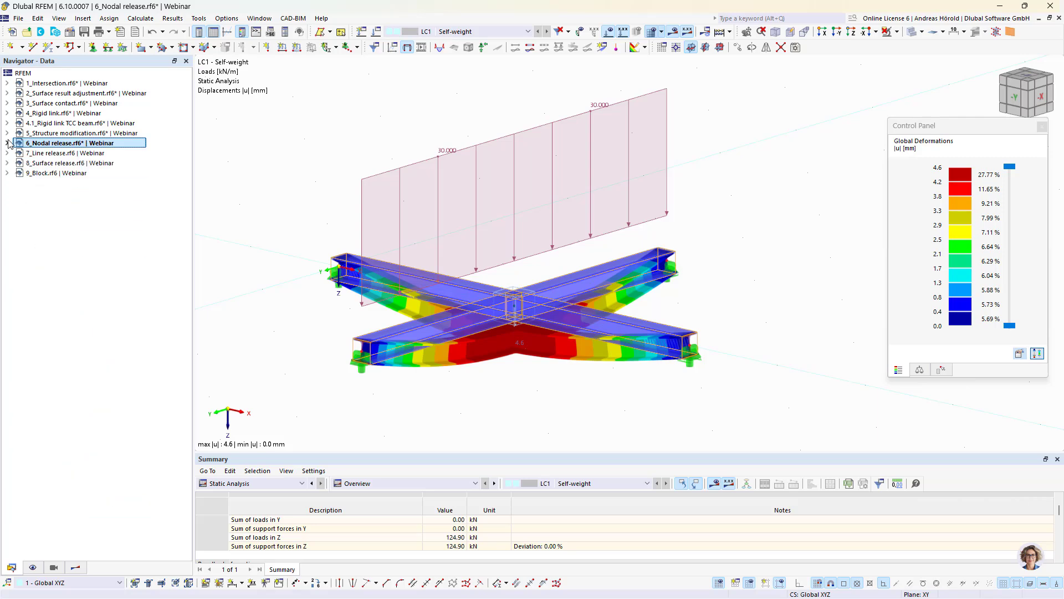
pyautogui.click(71, 153)
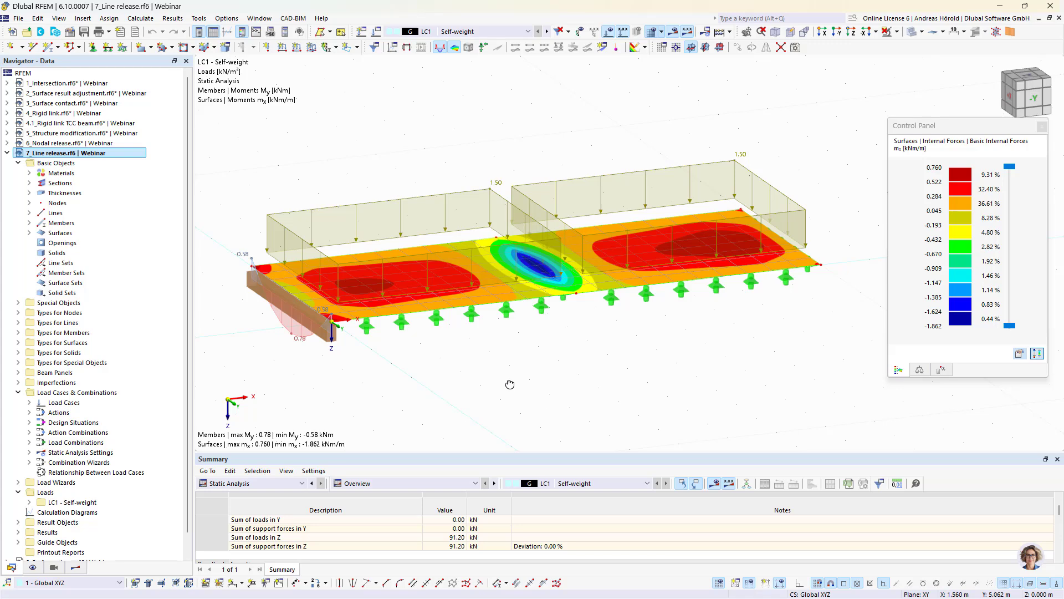
pyautogui.keyDown('ctrl'); pyautogui.moveTo(510, 384); pyautogui.dragTo(538, 385, button='middle'); pyautogui.keyUp('ctrl')
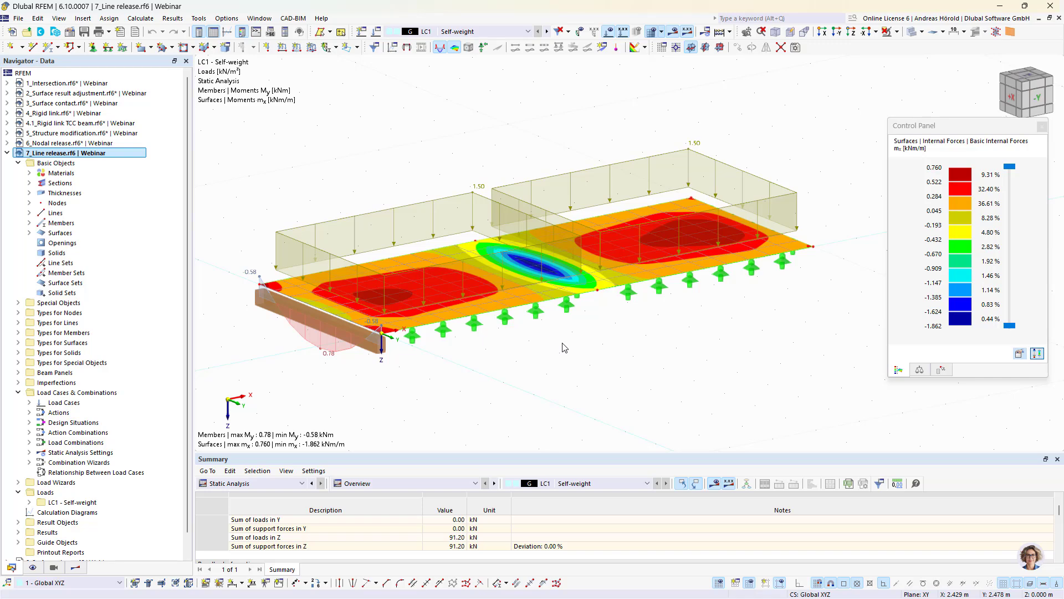
pyautogui.moveTo(624, 351)
pyautogui.keyDown('ctrl'); pyautogui.mouseDown(button='middle')
pyautogui.moveTo(610, 357)
pyautogui.moveTo(613, 346)
pyautogui.mouseUp(button='middle'); pyautogui.keyUp('ctrl')
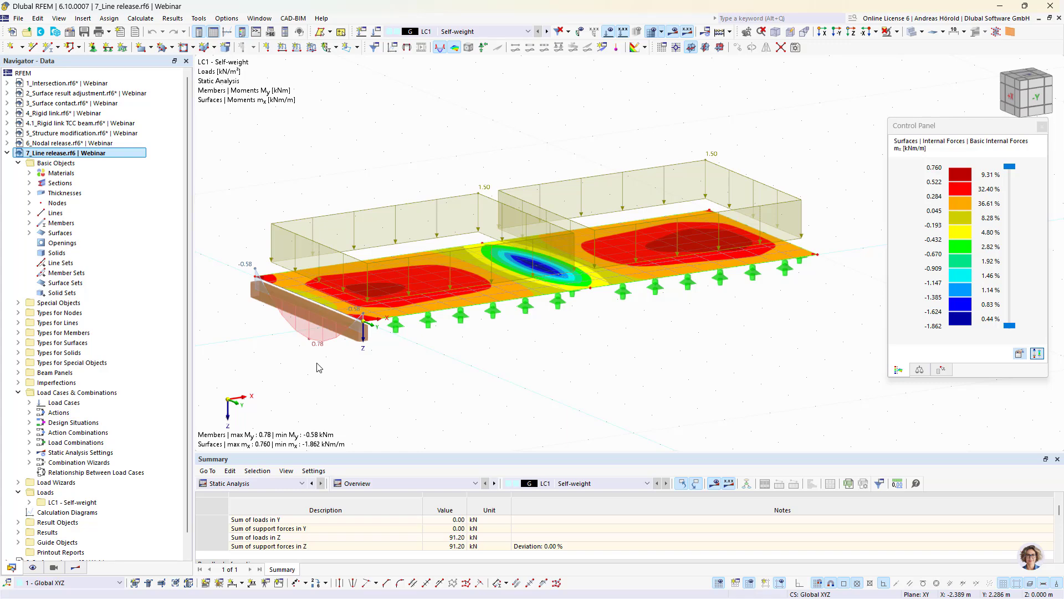
pyautogui.click(311, 316)
pyautogui.click(82, 19)
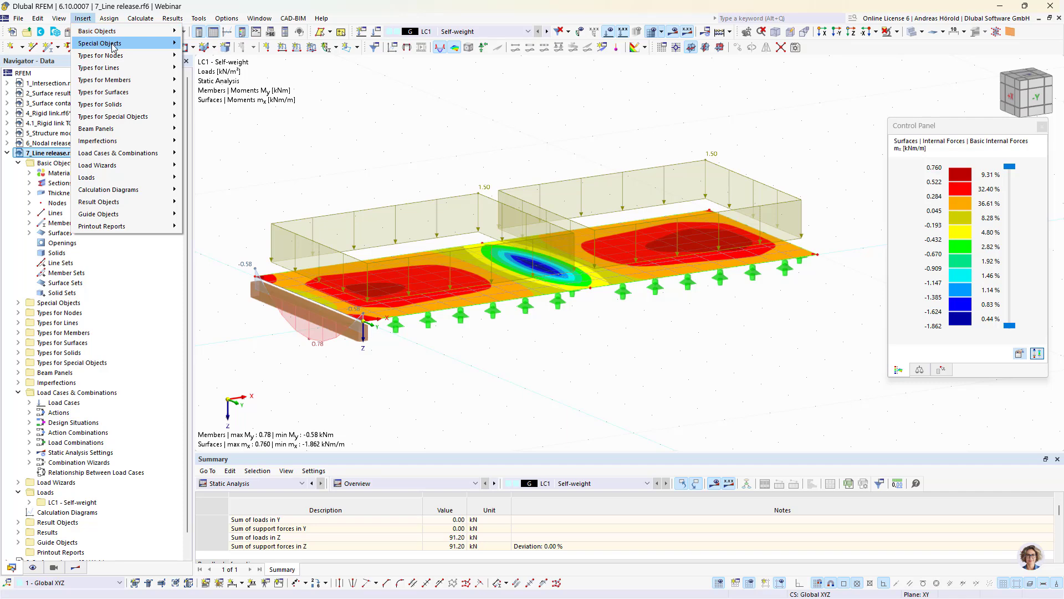
pyautogui.moveTo(112, 44)
pyautogui.moveTo(243, 146)
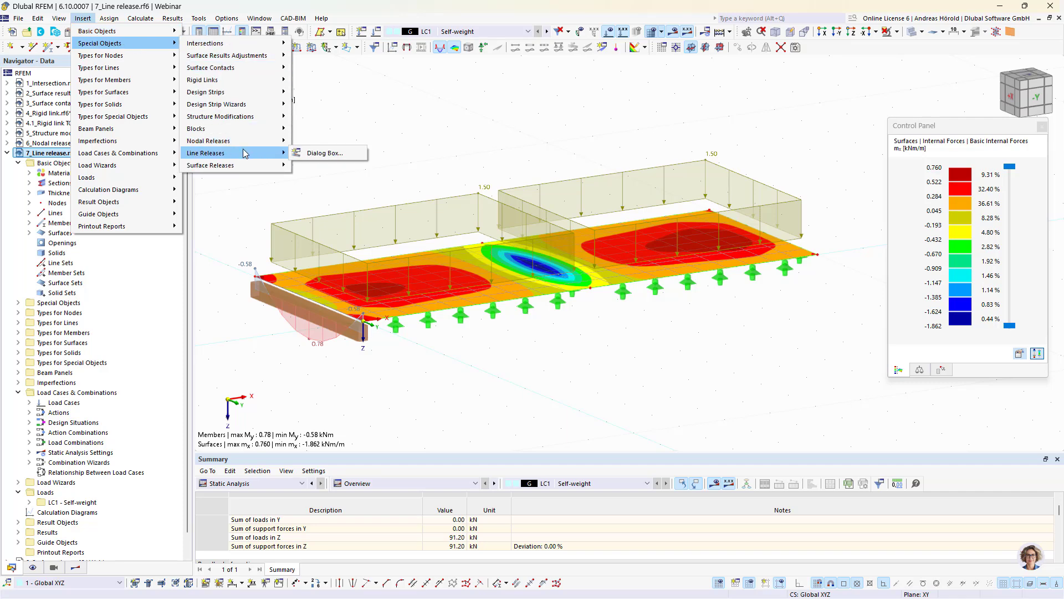
pyautogui.click(320, 154)
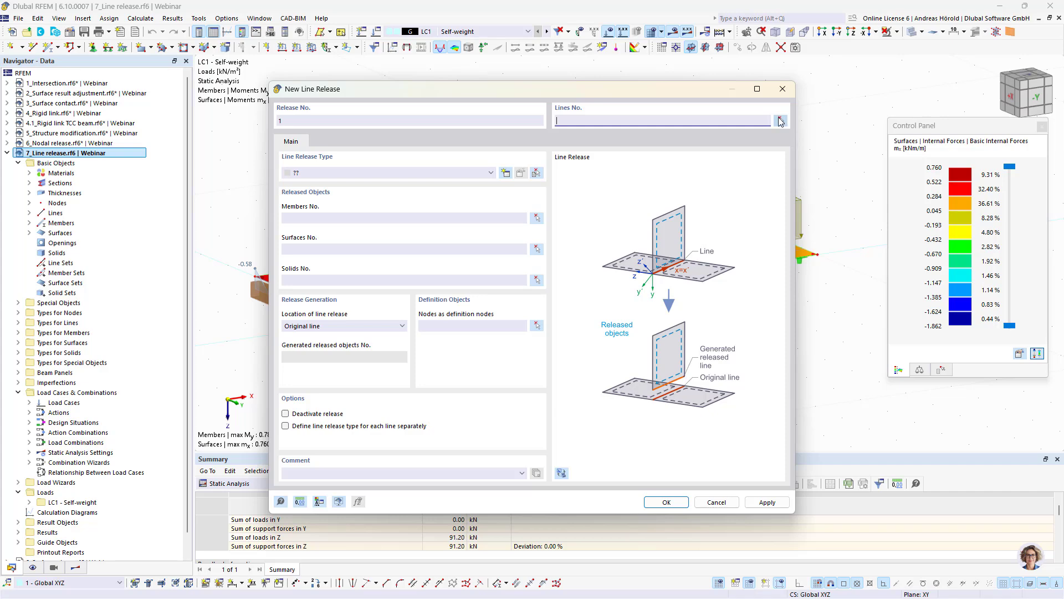
pyautogui.click(780, 120)
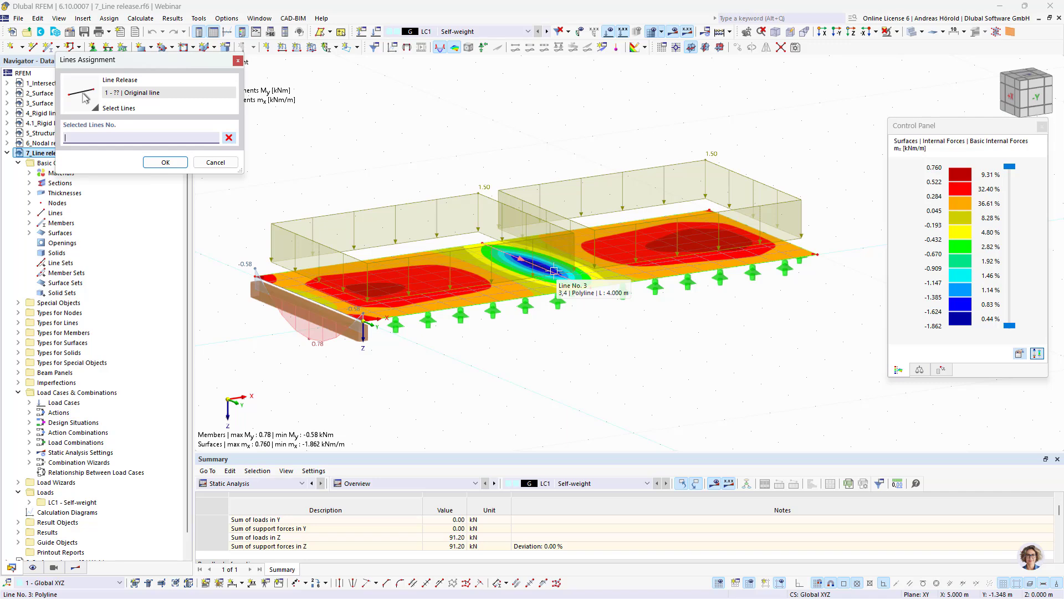
pyautogui.click(215, 162)
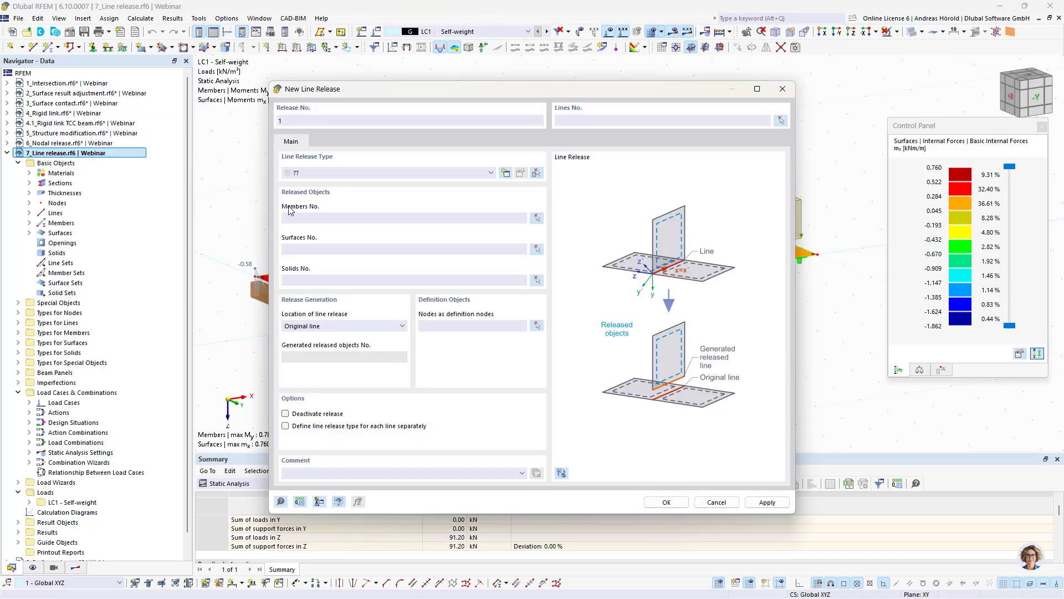
pyautogui.click(716, 501)
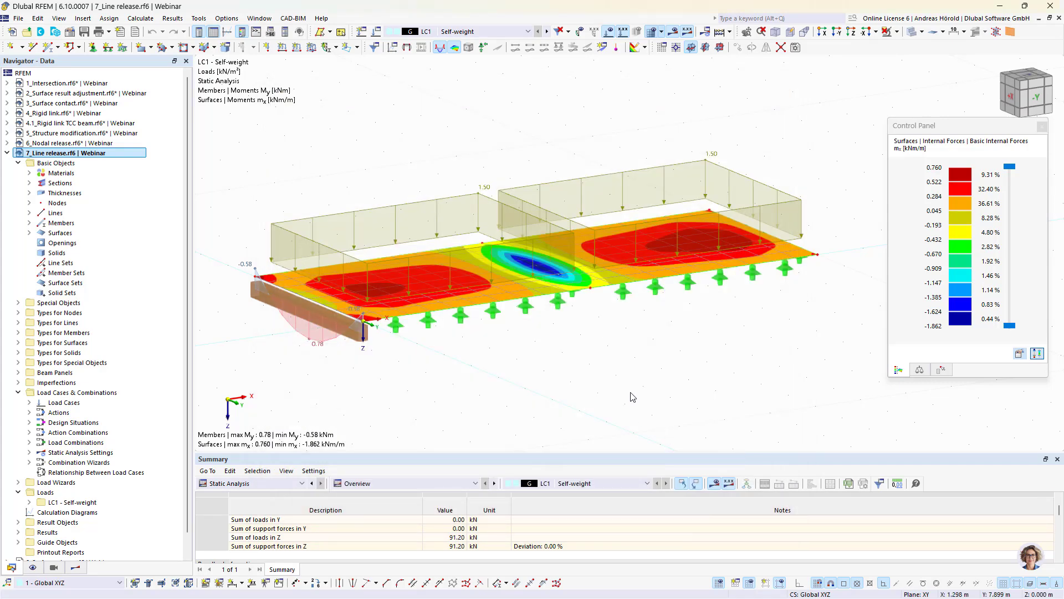
# Copy the entire slab and beam structure in the global Y direction, including its loading, and accept the deletion of results
pyautogui.scroll(-3, 578, 371)
pyautogui.moveTo(578, 372); pyautogui.dragTo(411, 309, button='middle')
pyautogui.moveTo(352, 332); pyautogui.dragTo(427, 347, button='middle')
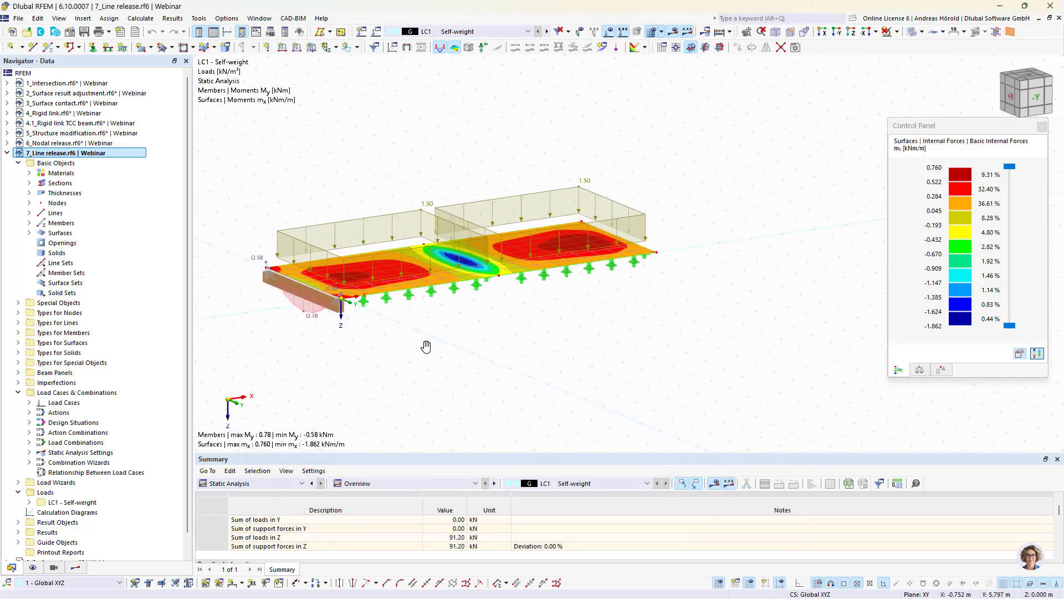
pyautogui.moveTo(224, 372); pyautogui.dragTo(733, 135)
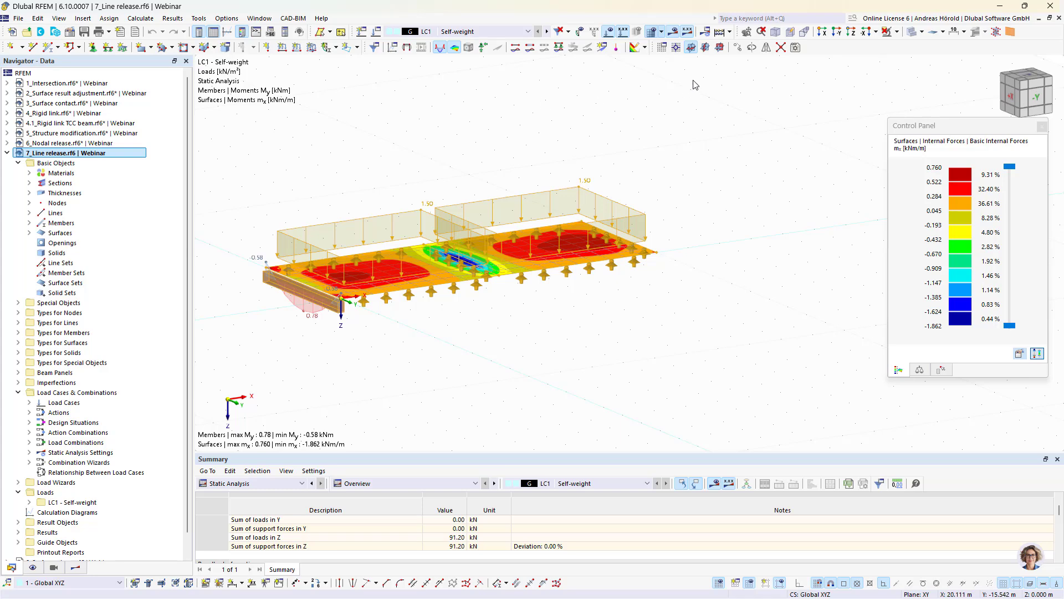
pyautogui.click(737, 47)
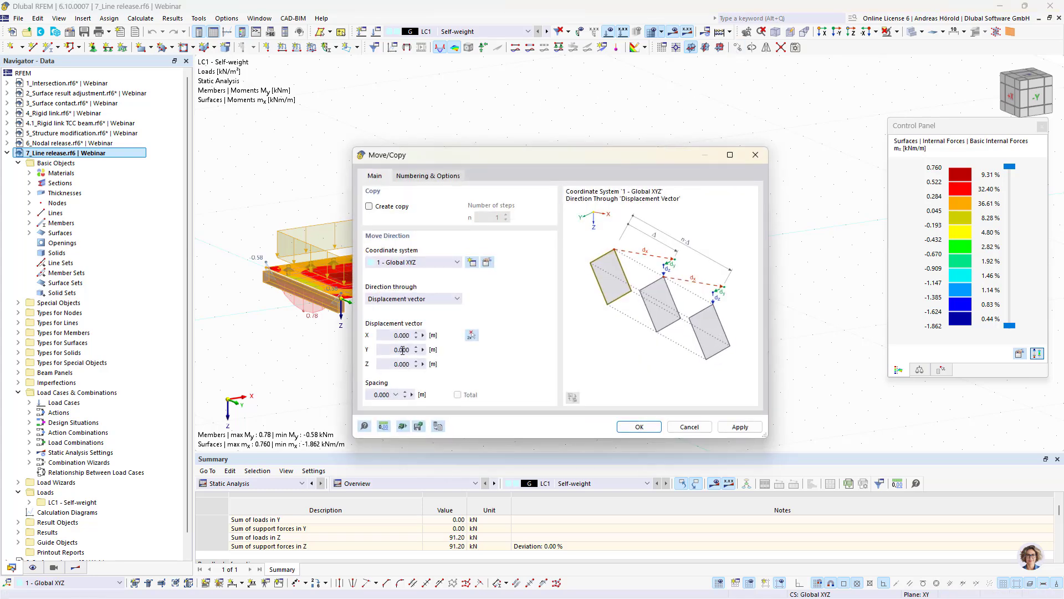
pyautogui.click(425, 348)
pyautogui.click(368, 206)
pyautogui.click(423, 176)
pyautogui.click(369, 335)
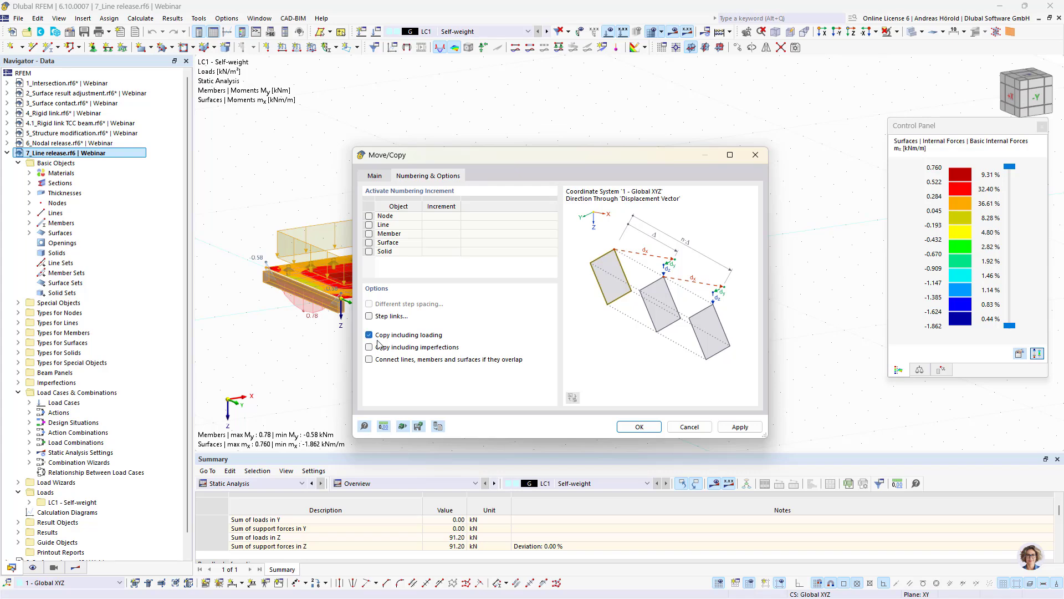
pyautogui.click(630, 426)
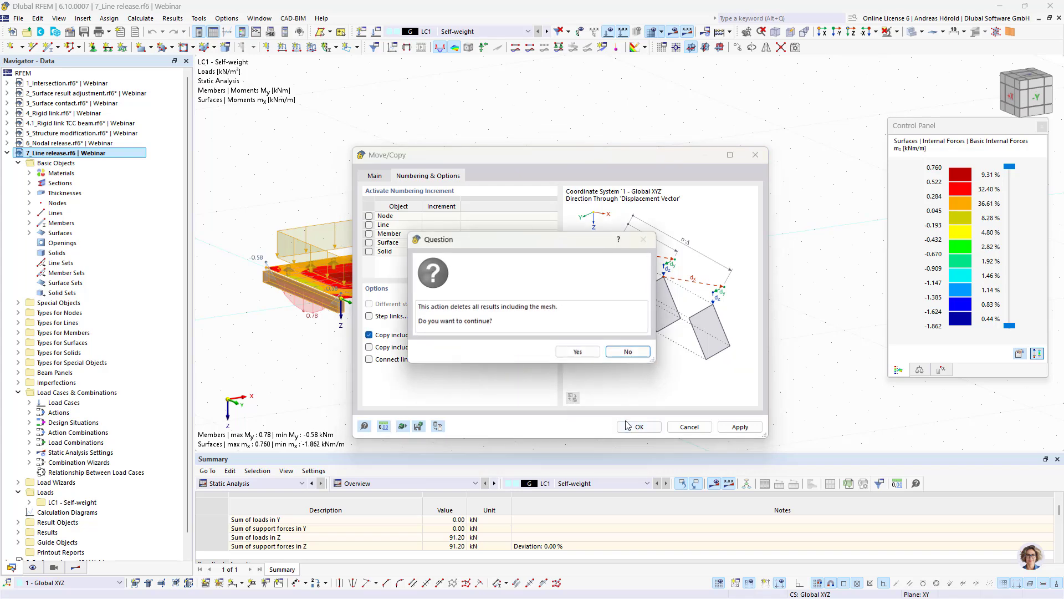
pyautogui.click(578, 353)
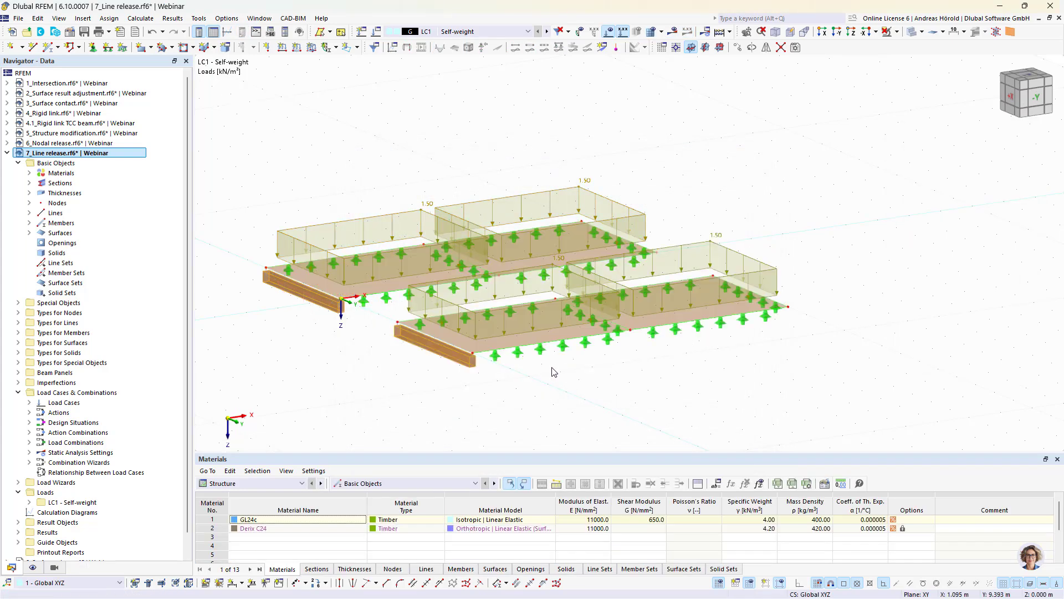
# Start a new line release and assign line 11, the middle support line between the copied slab's two fields
pyautogui.moveTo(554, 387)
pyautogui.mouseDown(button='middle')
pyautogui.moveTo(542, 387)
pyautogui.moveTo(544, 401)
pyautogui.mouseUp(button='middle')
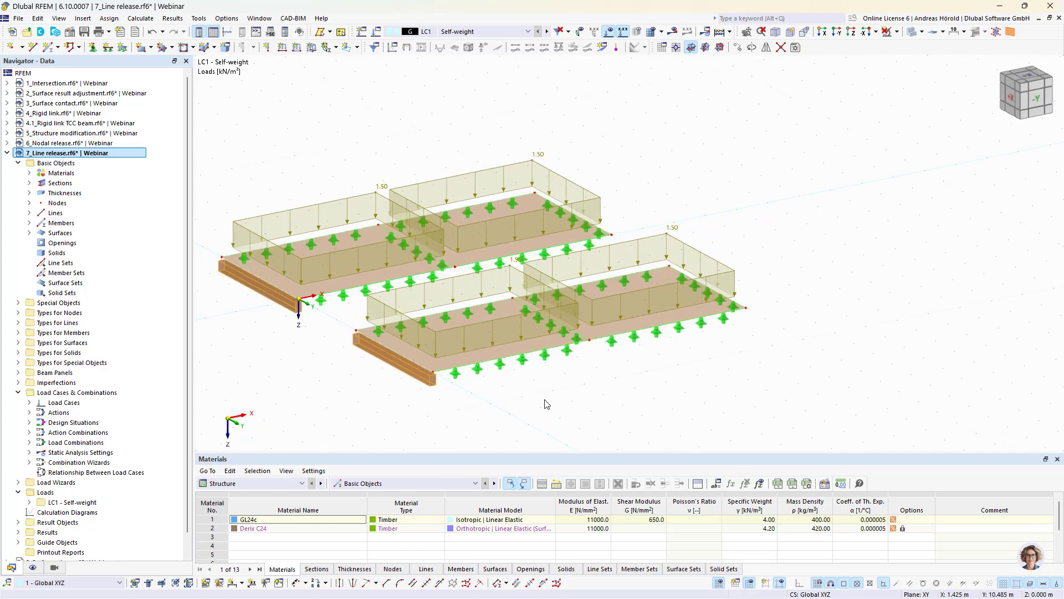
pyautogui.click(545, 324)
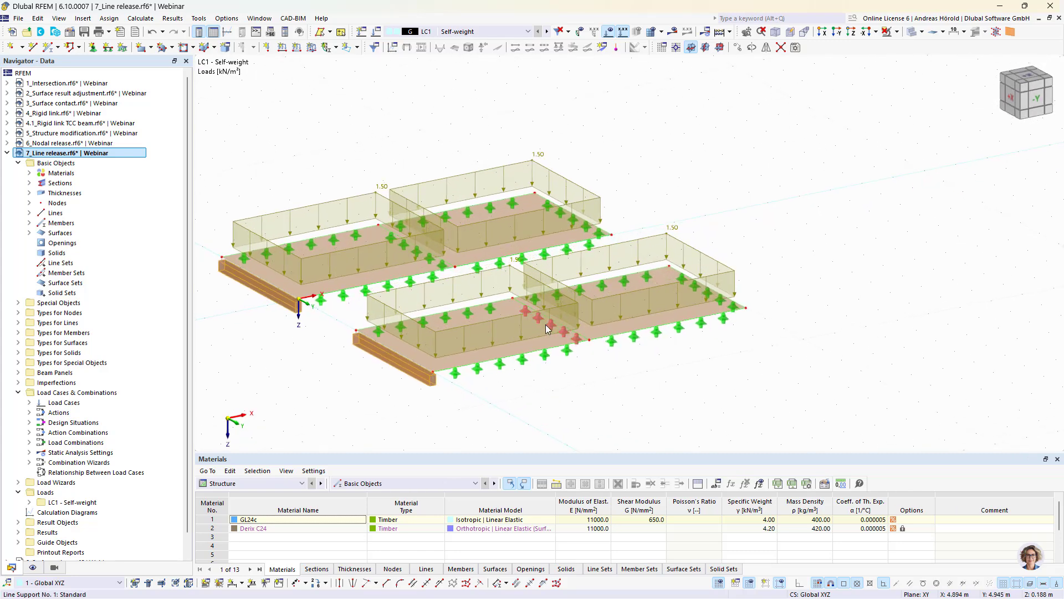
pyautogui.click(82, 20)
pyautogui.moveTo(111, 43)
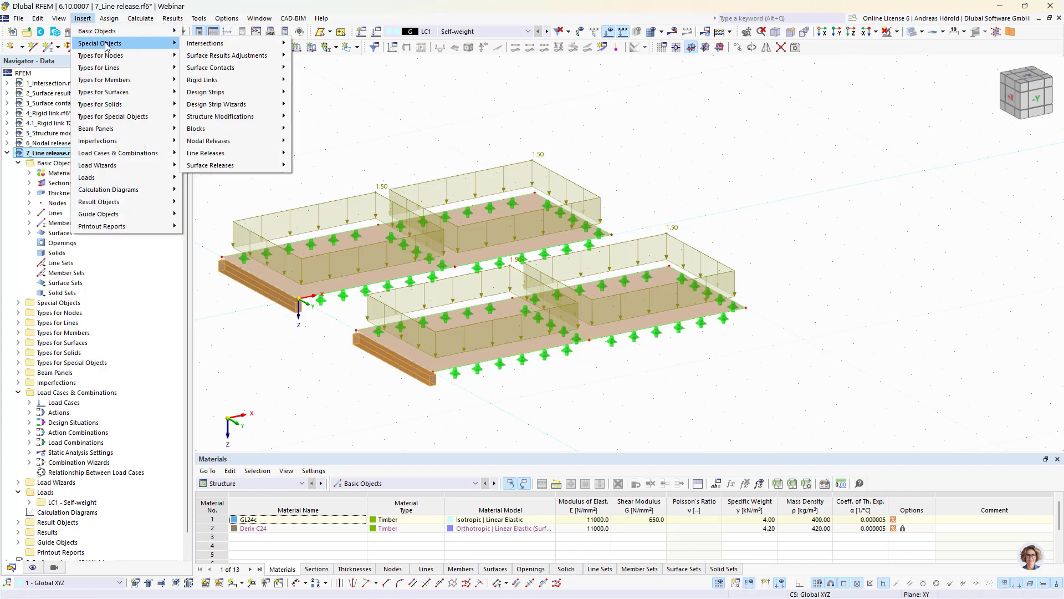
pyautogui.moveTo(262, 153)
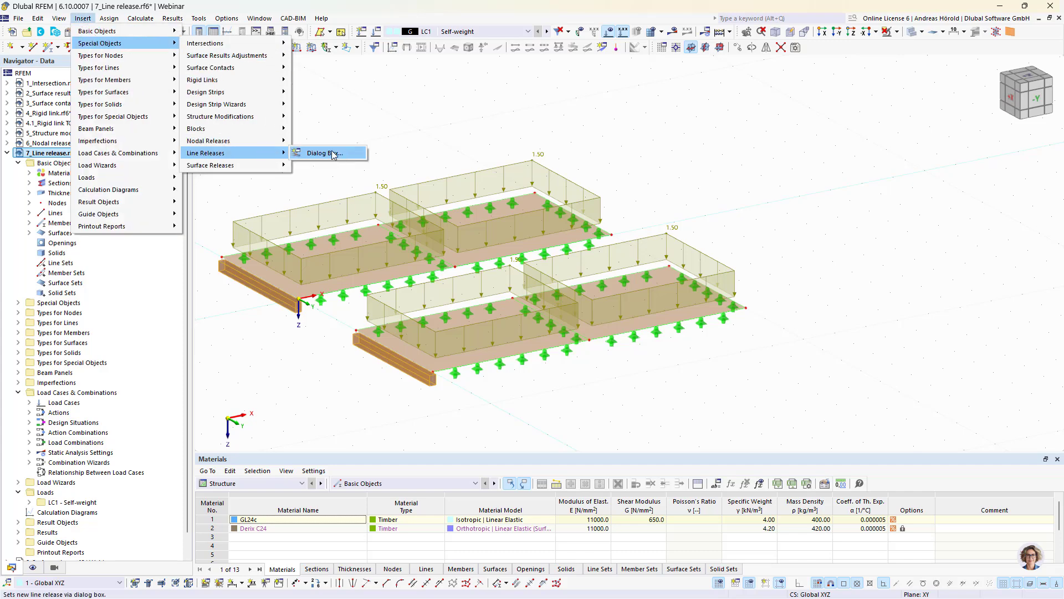
pyautogui.click(335, 153)
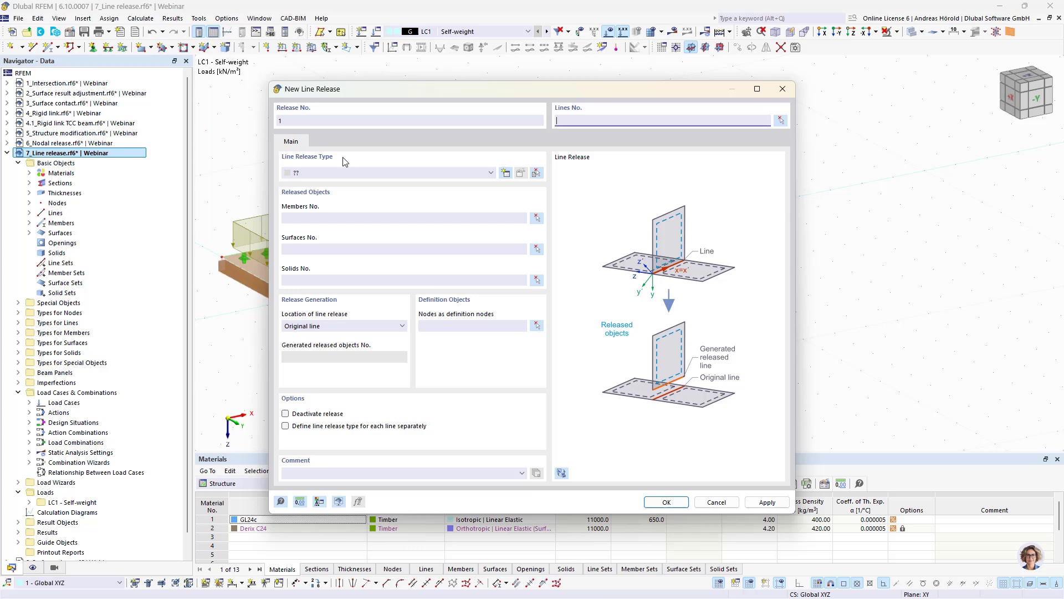
pyautogui.click(780, 120)
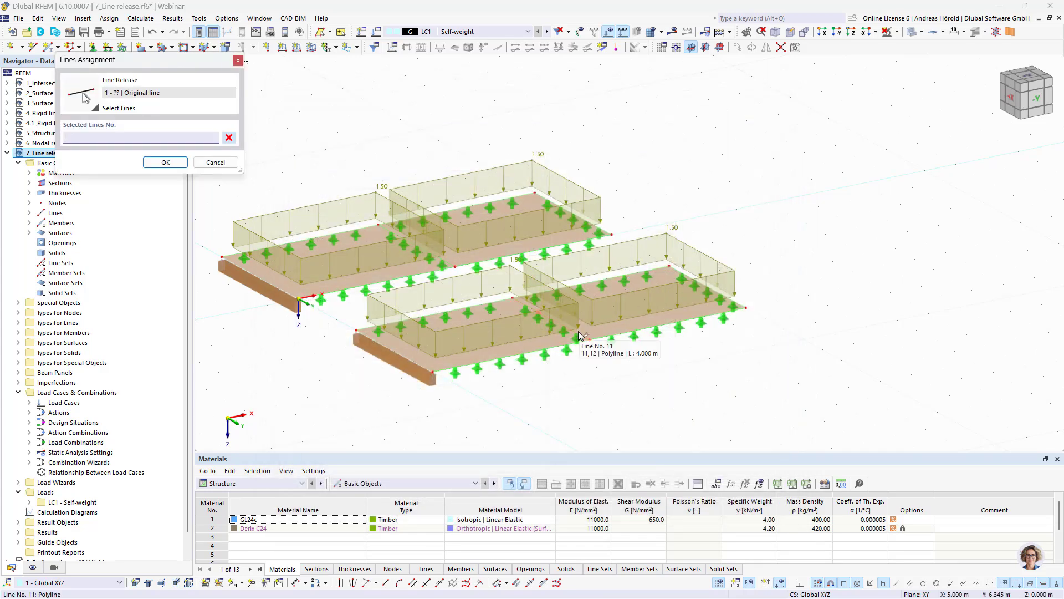
pyautogui.click(579, 335)
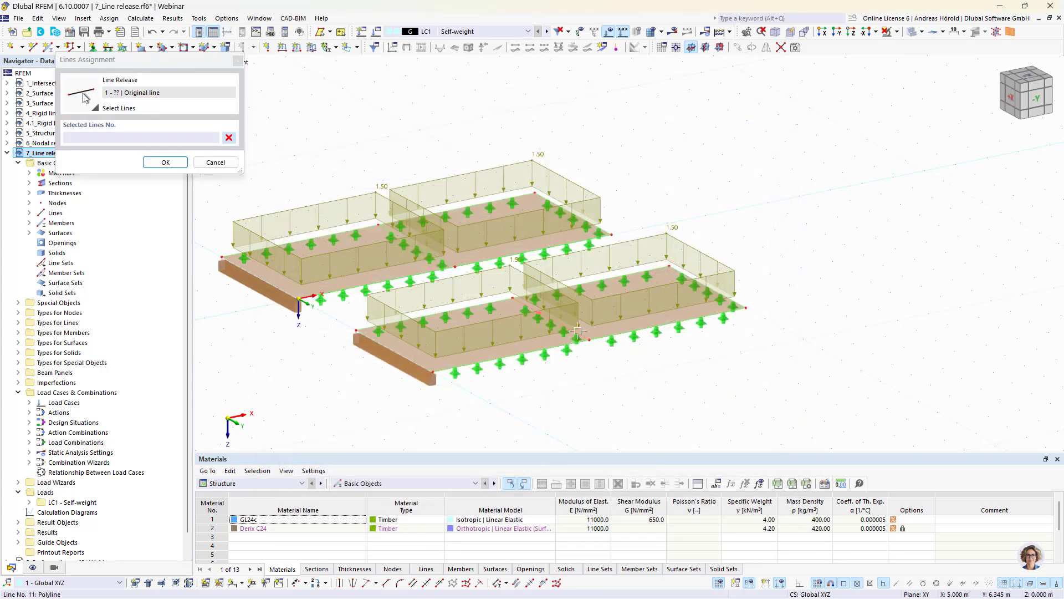
pyautogui.click(164, 162)
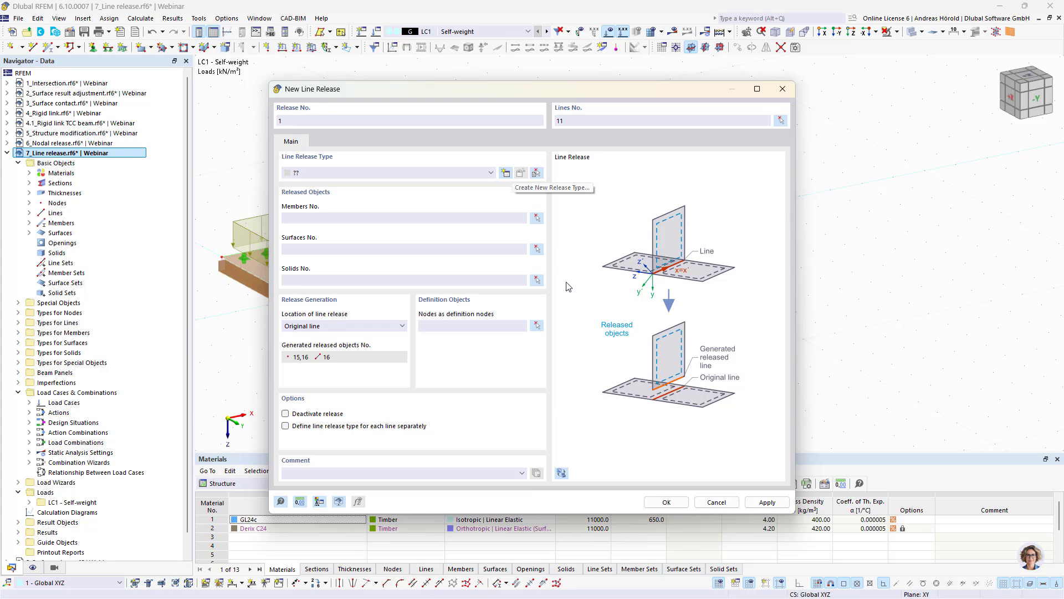
# Assign surface 3, the copied slab field next to the timber beam, as the released object
pyautogui.click(536, 248)
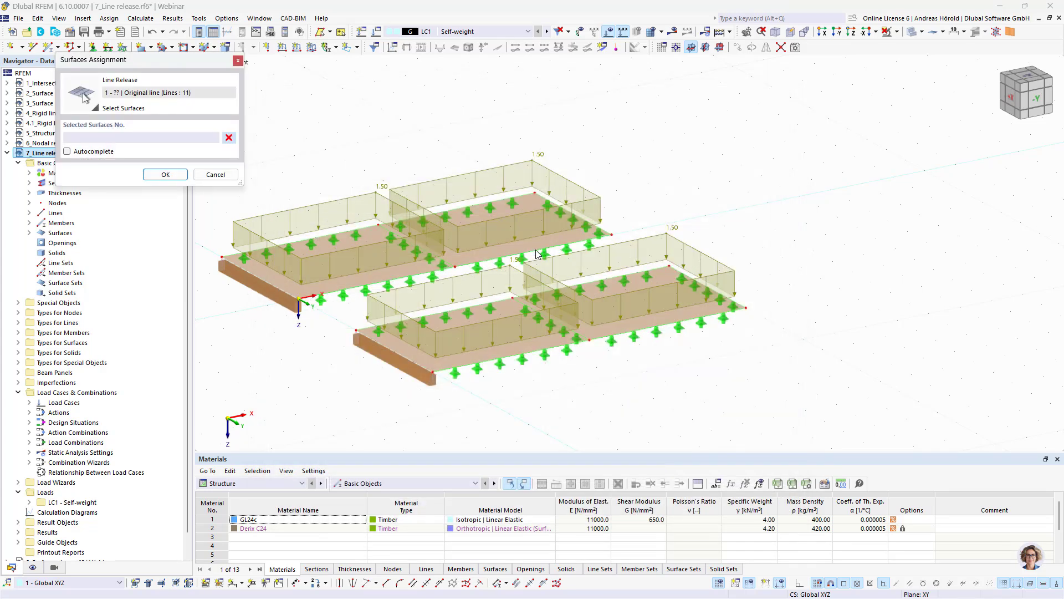
pyautogui.click(499, 307)
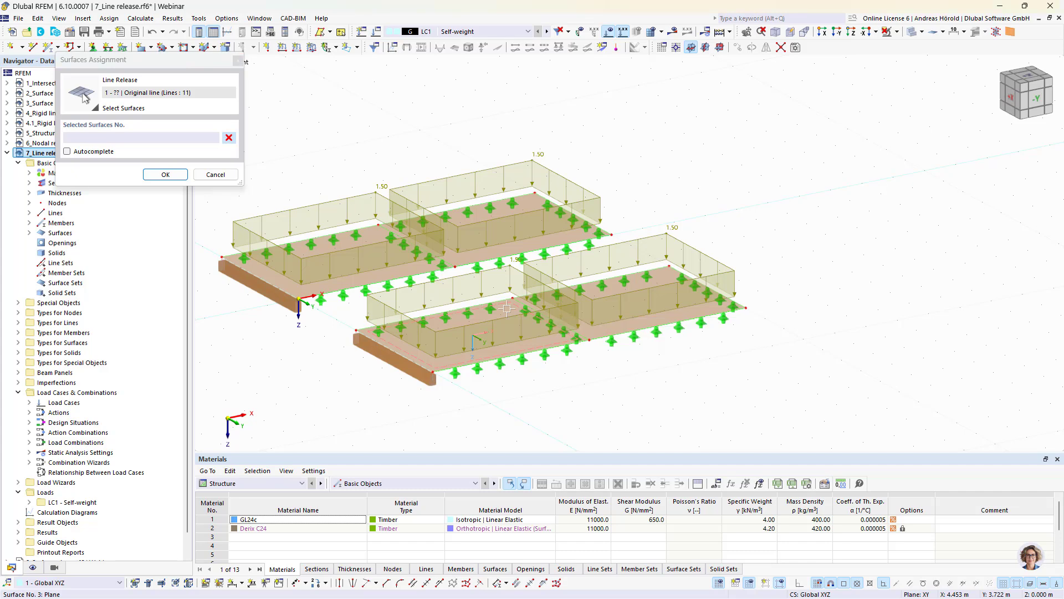
pyautogui.click(165, 174)
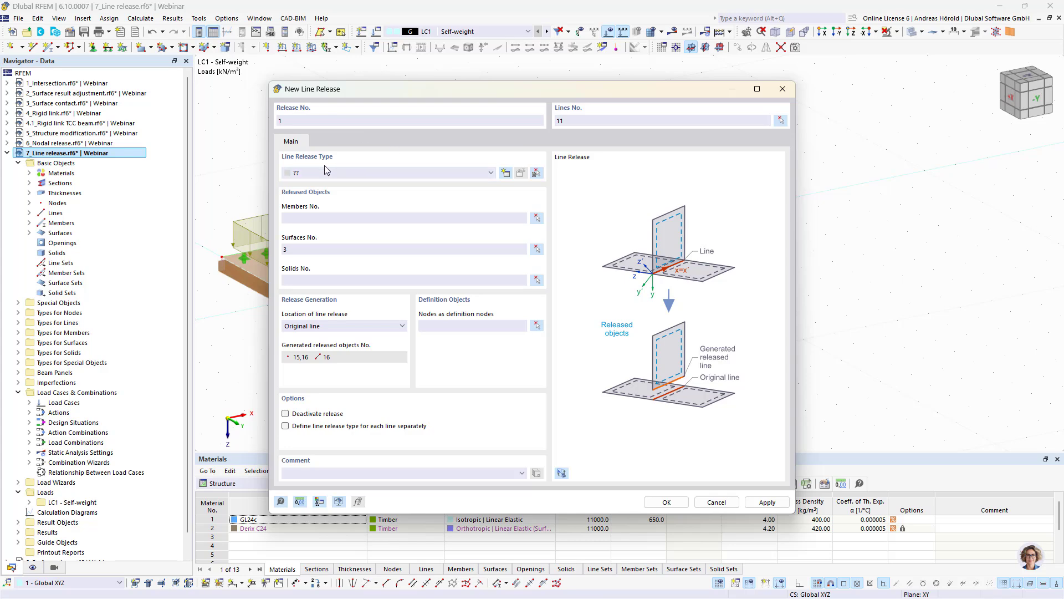
# Create a line release type releasing only the rotation φx about the original line and save the line release
pyautogui.click(506, 174)
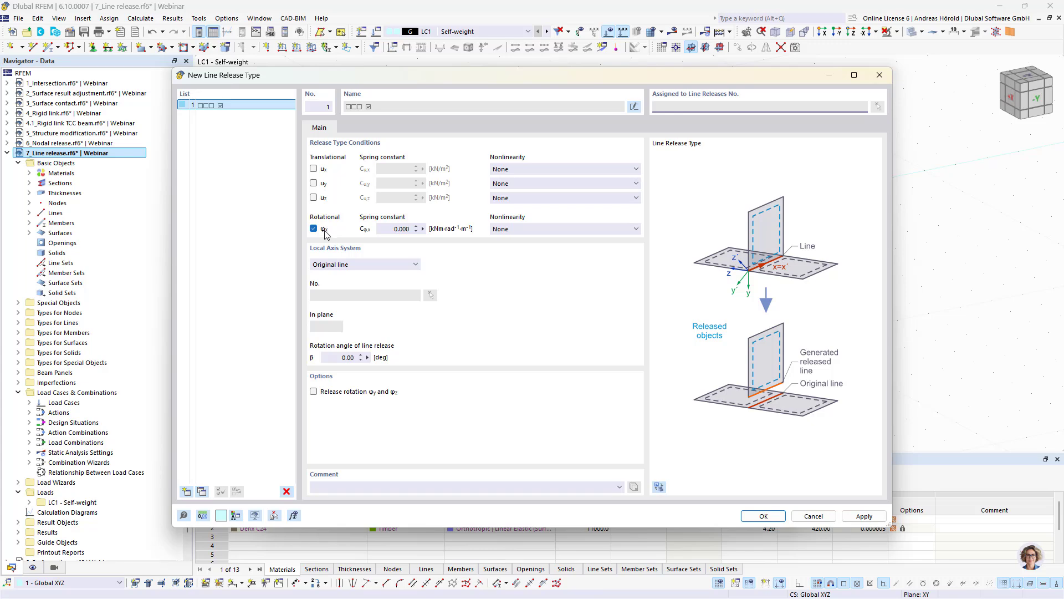
pyautogui.click(764, 517)
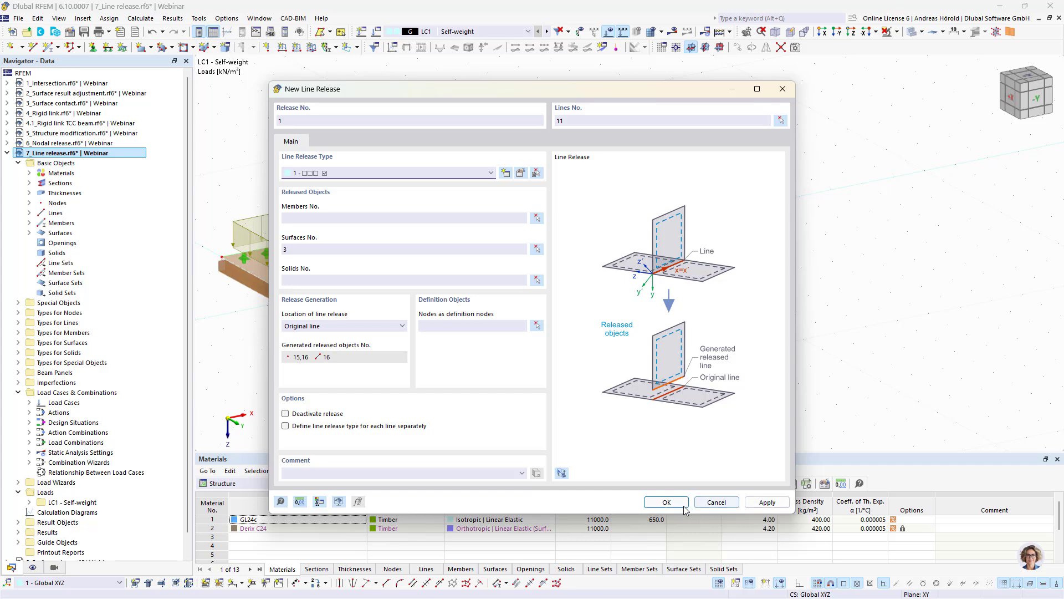
pyautogui.click(667, 503)
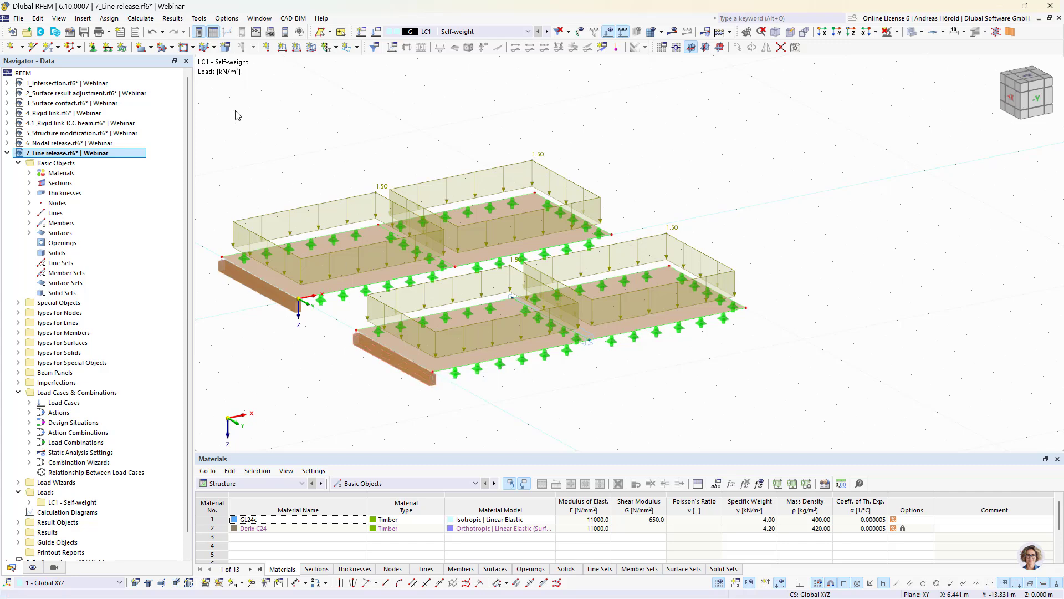
# Start a new line release and assign line 9, the copied slab's edge line along the timber beam
pyautogui.click(84, 18)
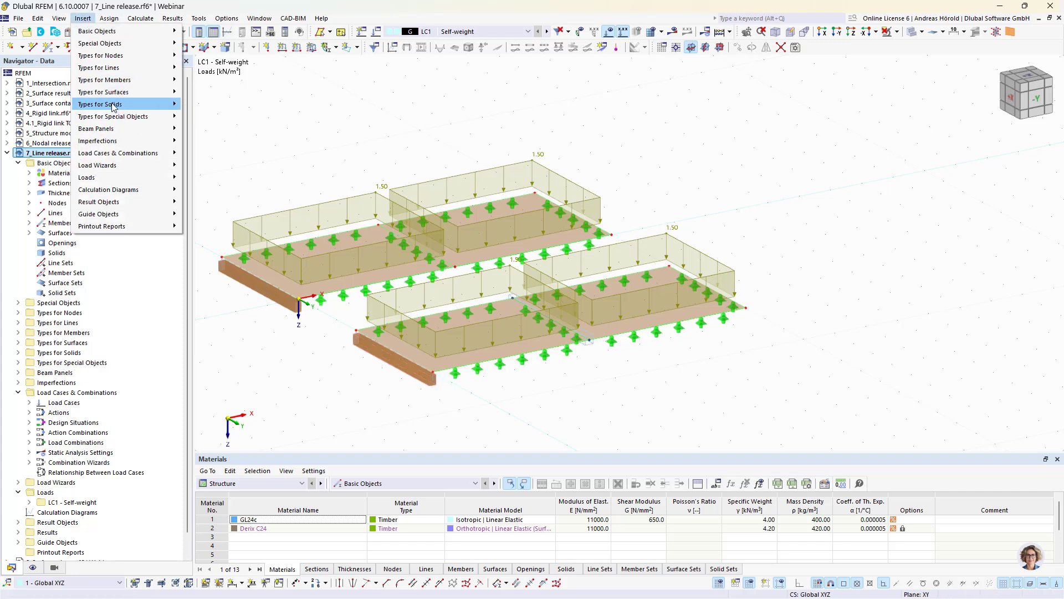
pyautogui.moveTo(128, 43)
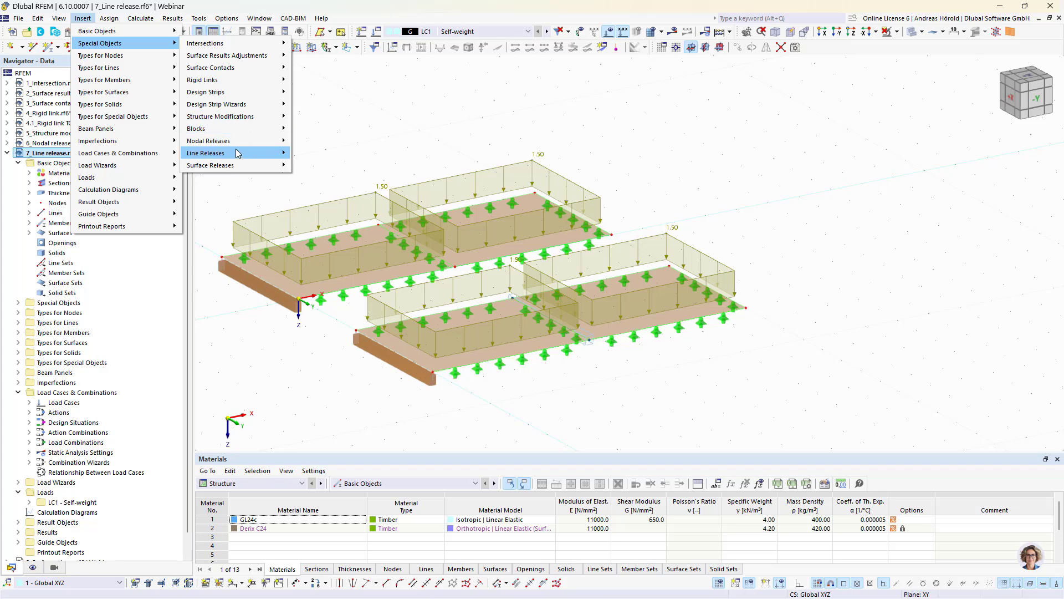
pyautogui.moveTo(237, 153)
pyautogui.click(313, 156)
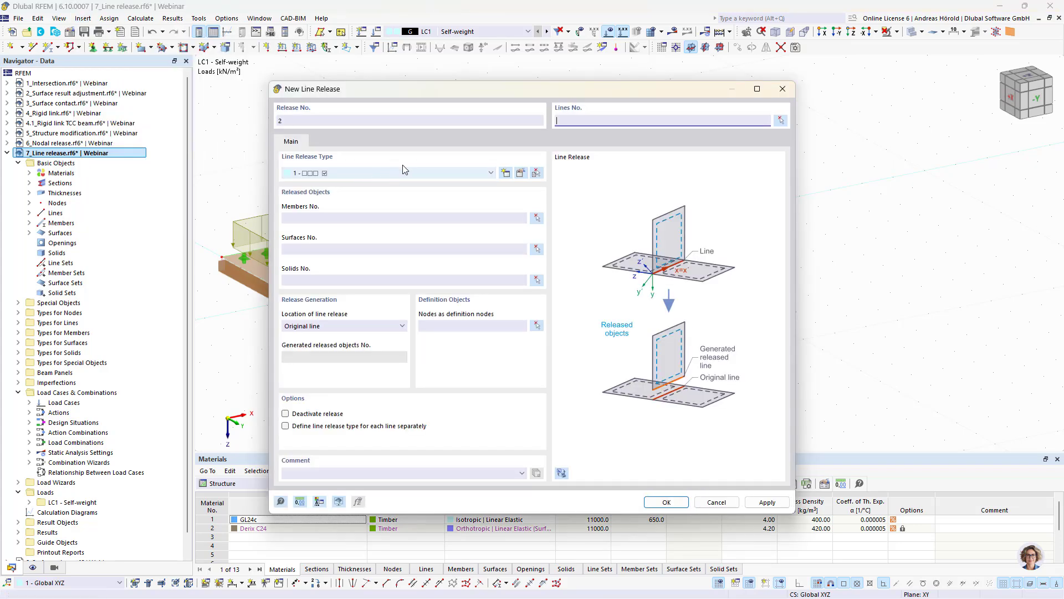
pyautogui.click(780, 121)
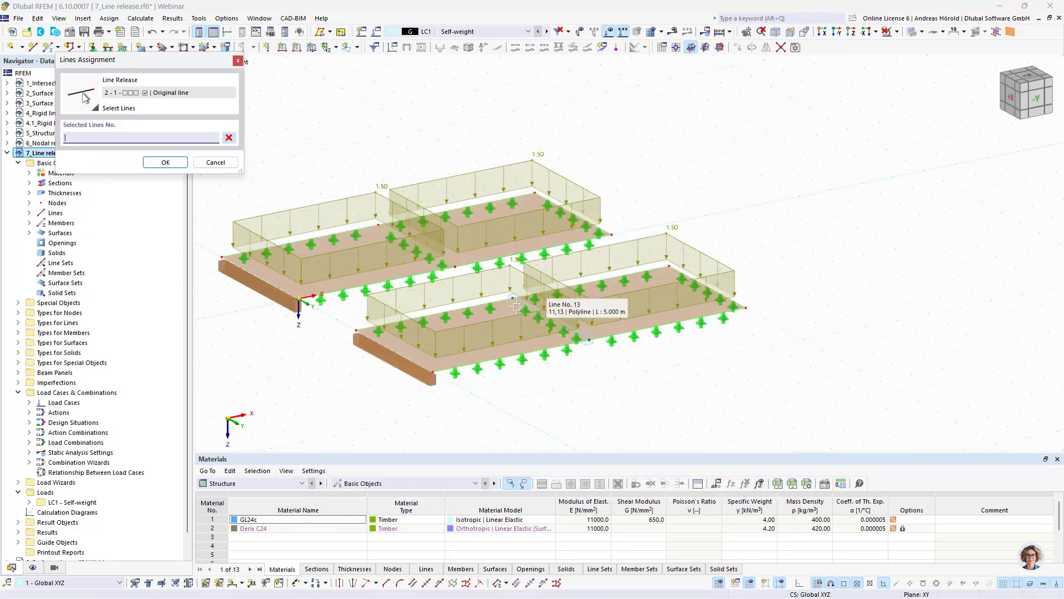
pyautogui.click(418, 365)
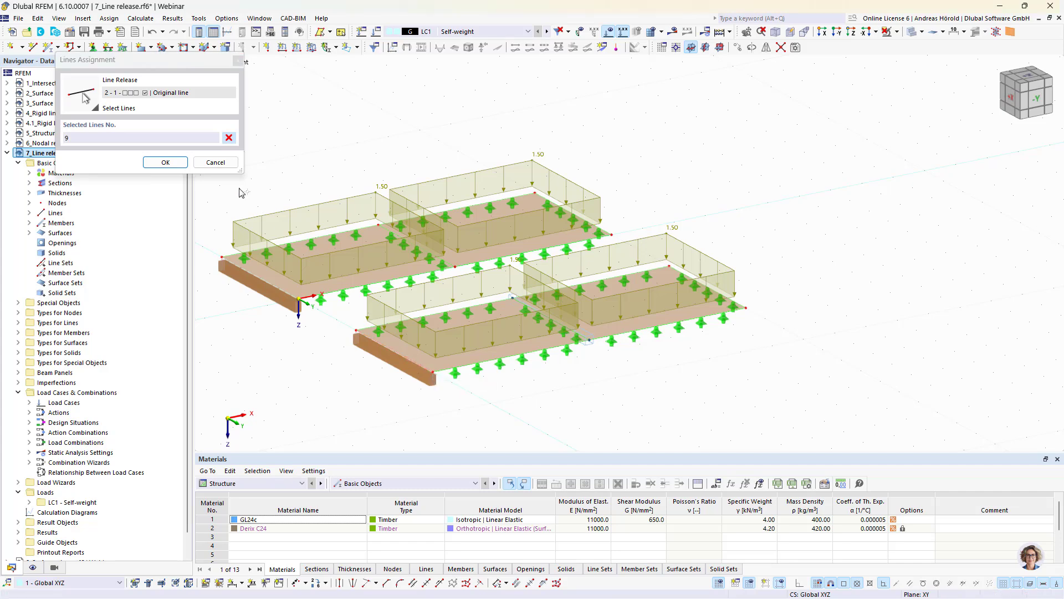
pyautogui.click(166, 162)
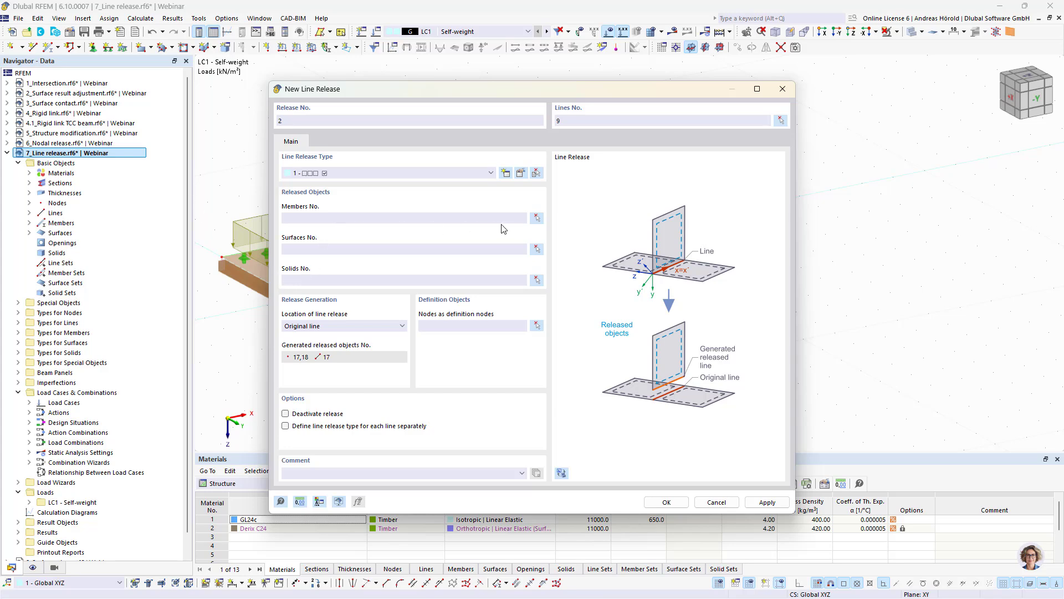
# Assign member 2, the copied timber beam, as the released object of the line release
pyautogui.click(537, 218)
pyautogui.click(407, 368)
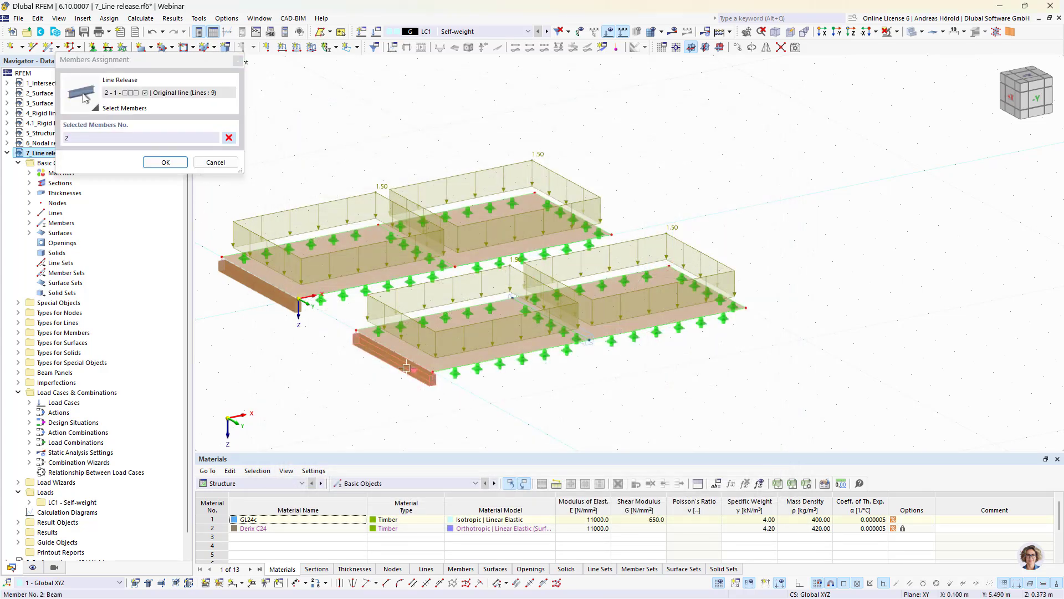
pyautogui.click(163, 162)
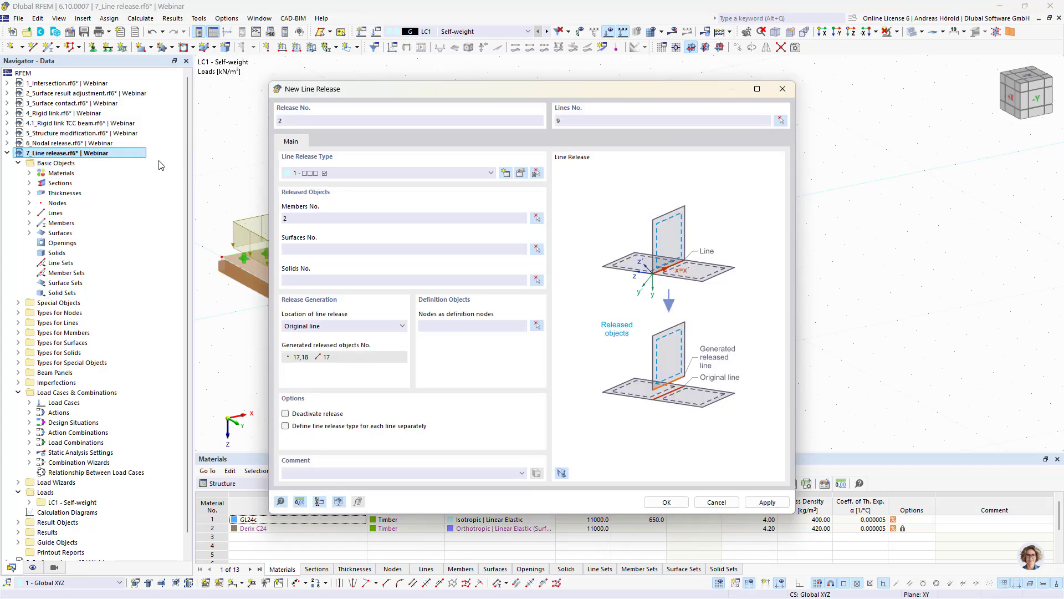
# Create a line release type releasing only the translation ux with a spring constant of 0.001 kN/m², and save the line release
pyautogui.click(505, 173)
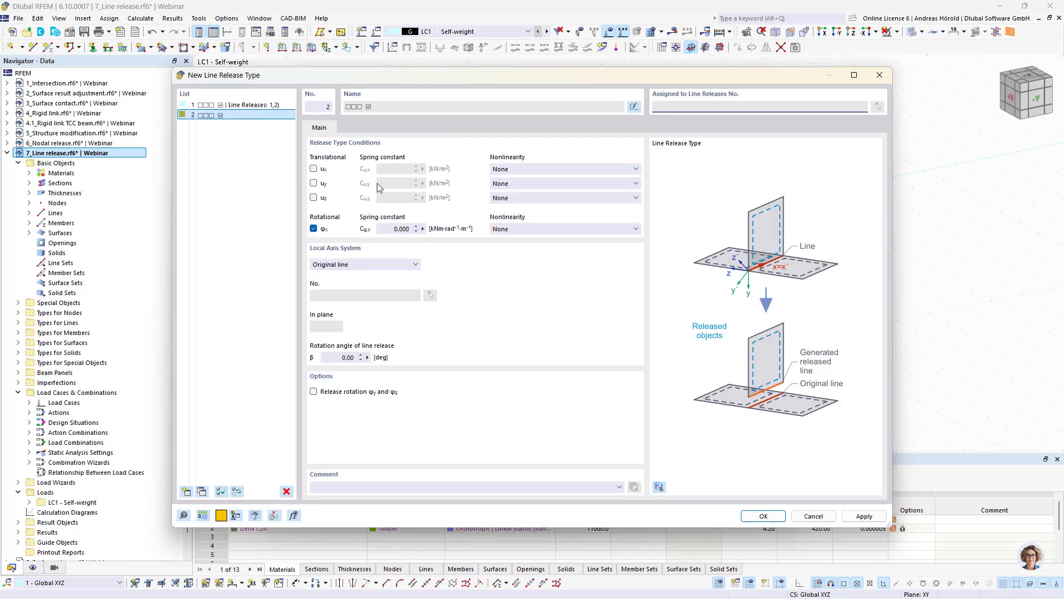
pyautogui.click(313, 228)
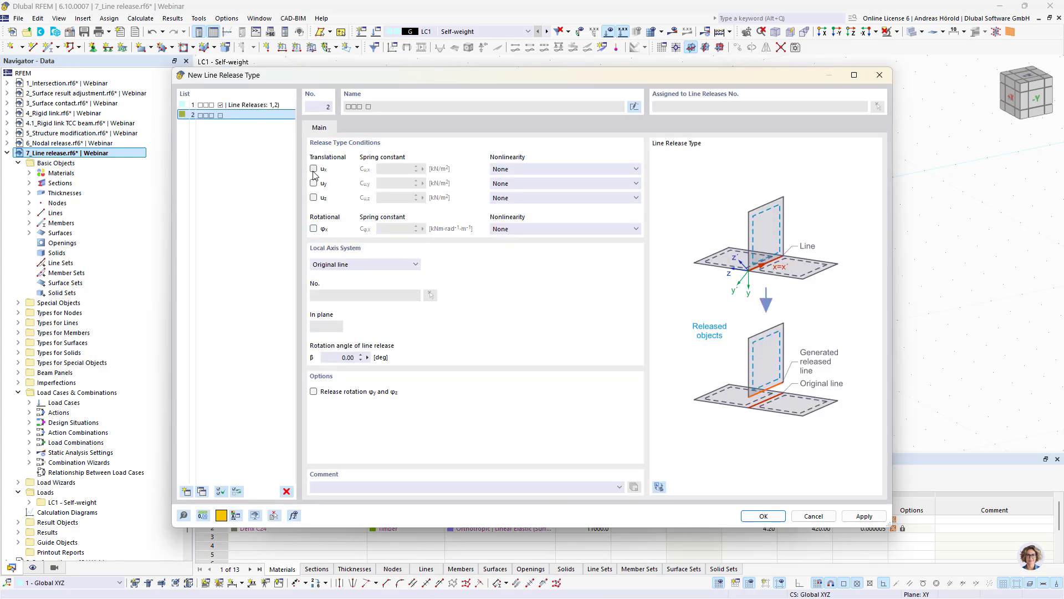
pyautogui.click(315, 169)
pyautogui.click(408, 167)
pyautogui.write('1')
pyautogui.click(760, 516)
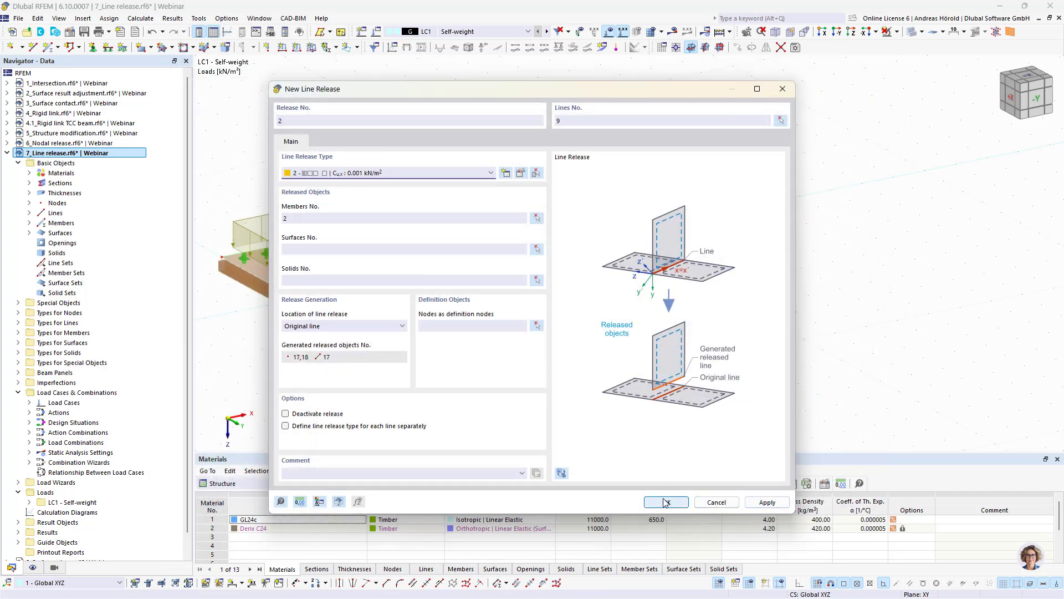
pyautogui.click(665, 502)
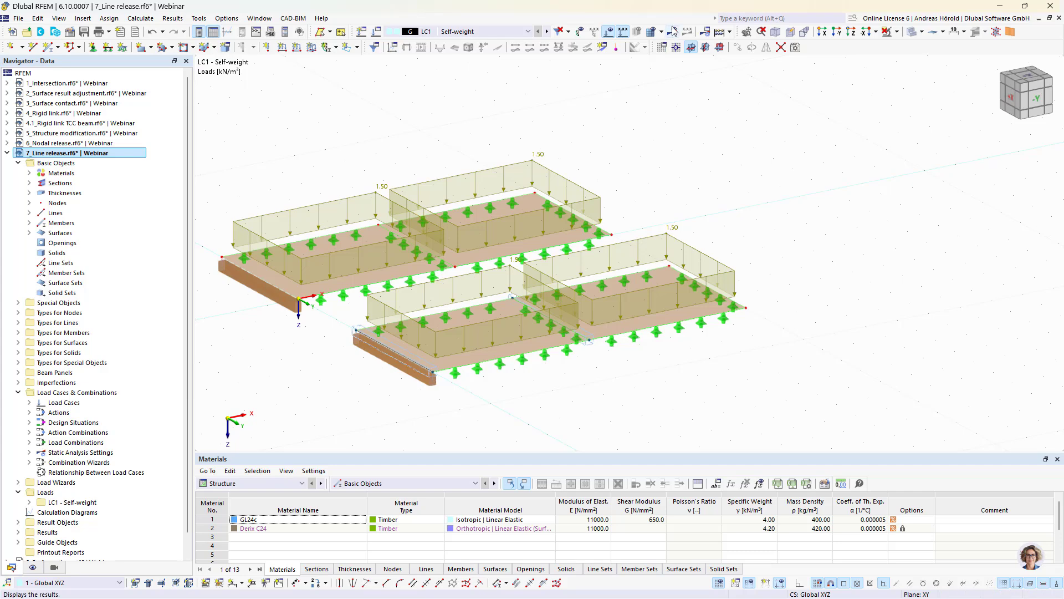
# Calculate the results and compare the surface and beam moments of the original slab with those of the released copy
pyautogui.click(673, 31)
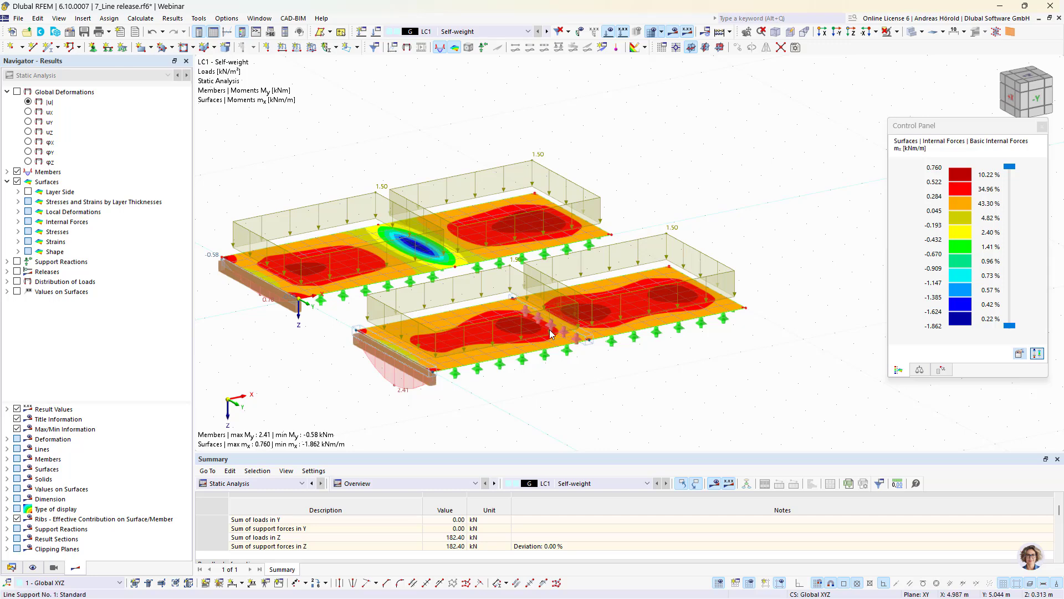
pyautogui.scroll(3, 308, 394)
pyautogui.scroll(1, 324, 380)
pyautogui.moveTo(392, 381); pyautogui.dragTo(451, 355, button='middle')
pyautogui.scroll(-1, 451, 355)
pyautogui.keyDown('ctrl'); pyautogui.moveTo(568, 388); pyautogui.dragTo(658, 357, button='middle'); pyautogui.keyUp('ctrl')
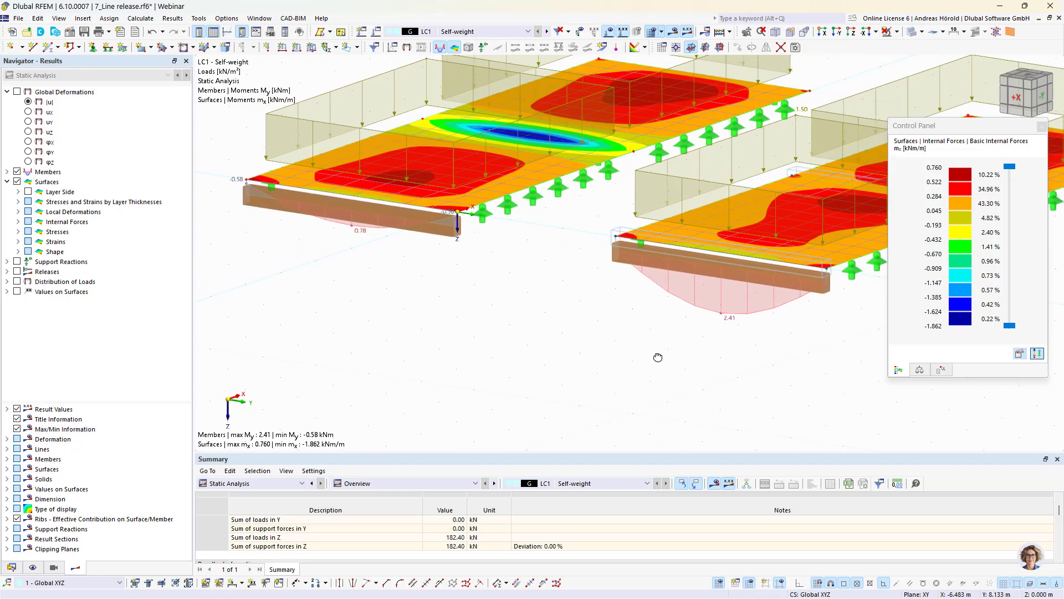
pyautogui.scroll(2, 685, 318)
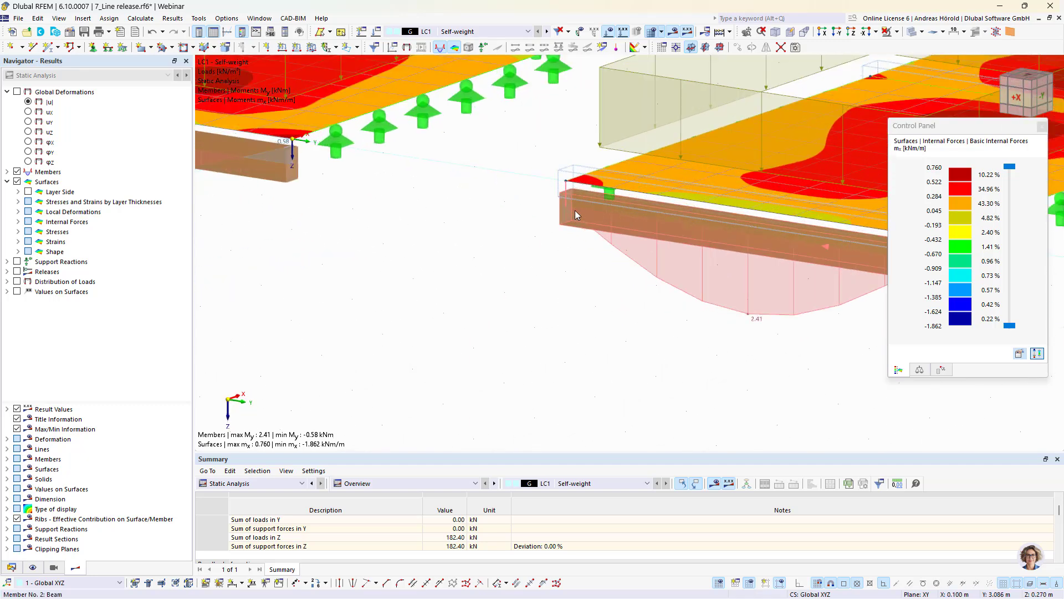
pyautogui.scroll(-3, 569, 209)
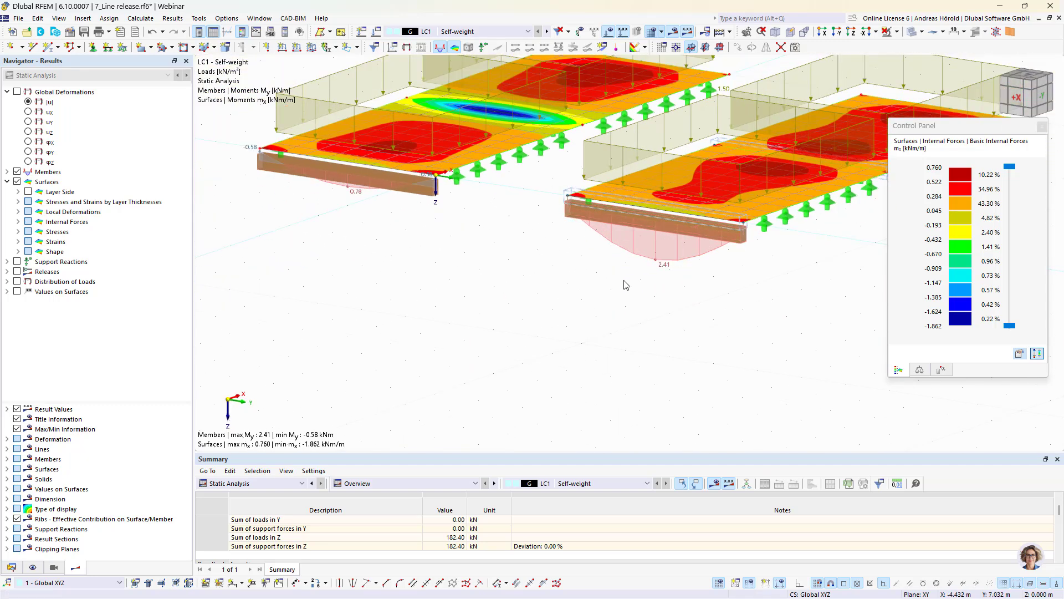
pyautogui.moveTo(623, 280); pyautogui.dragTo(619, 323, button='middle')
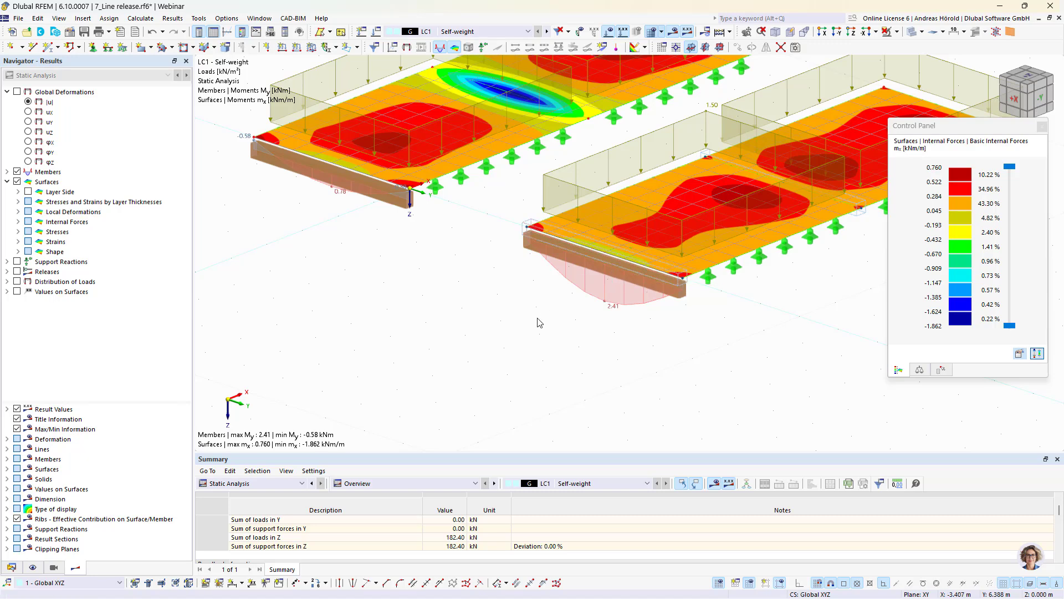
pyautogui.moveTo(537, 319); pyautogui.dragTo(482, 414, button='middle')
pyautogui.scroll(-1, 464, 446)
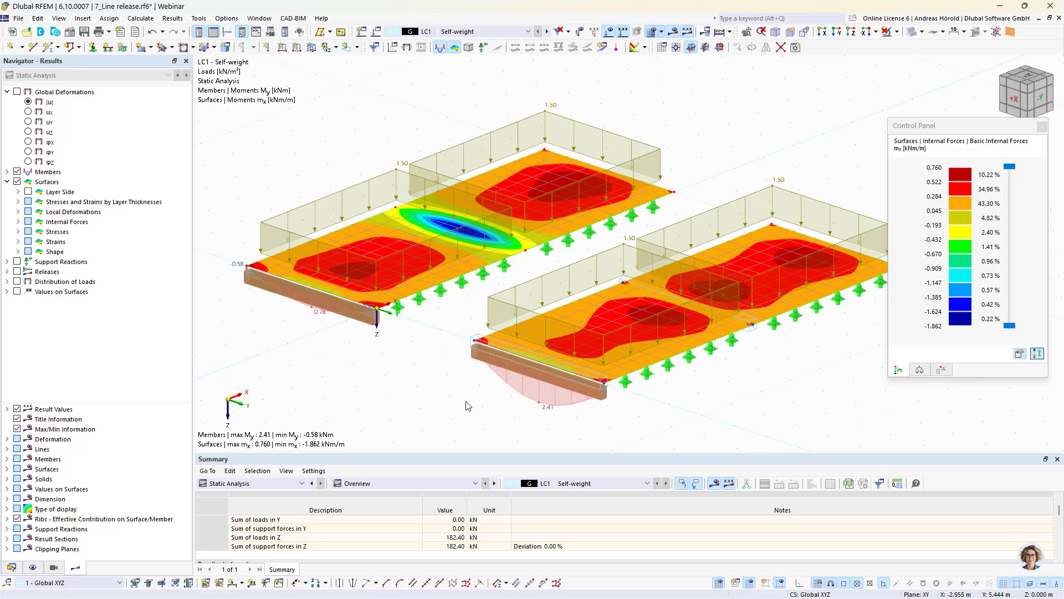
# Switch from the line release model to the model 8_Surface release.rf6
pyautogui.click(11, 567)
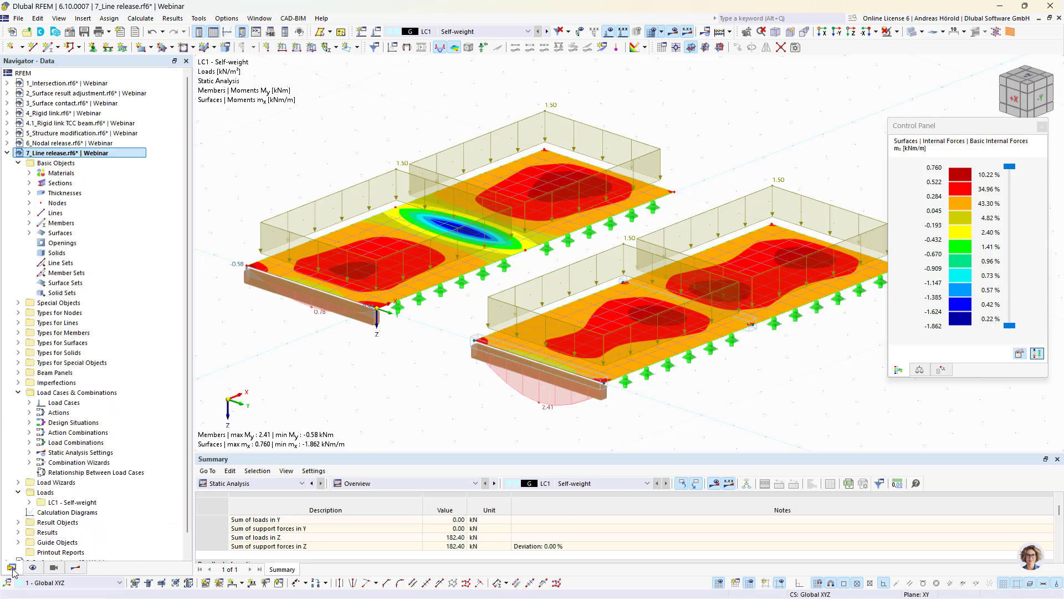
pyautogui.click(8, 153)
pyautogui.click(76, 163)
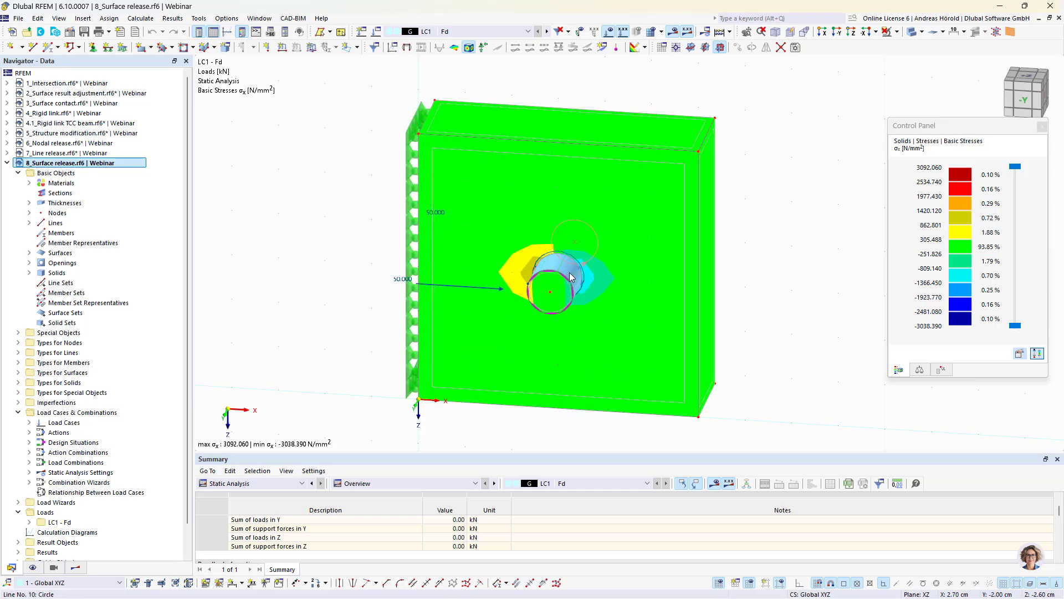
# Copy the whole plate and bolt model by 10 cm in the global X direction including loading, and accept the deletion of results
pyautogui.keyDown('ctrl'); pyautogui.moveTo(773, 325); pyautogui.dragTo(786, 299, button='middle'); pyautogui.keyUp('ctrl')
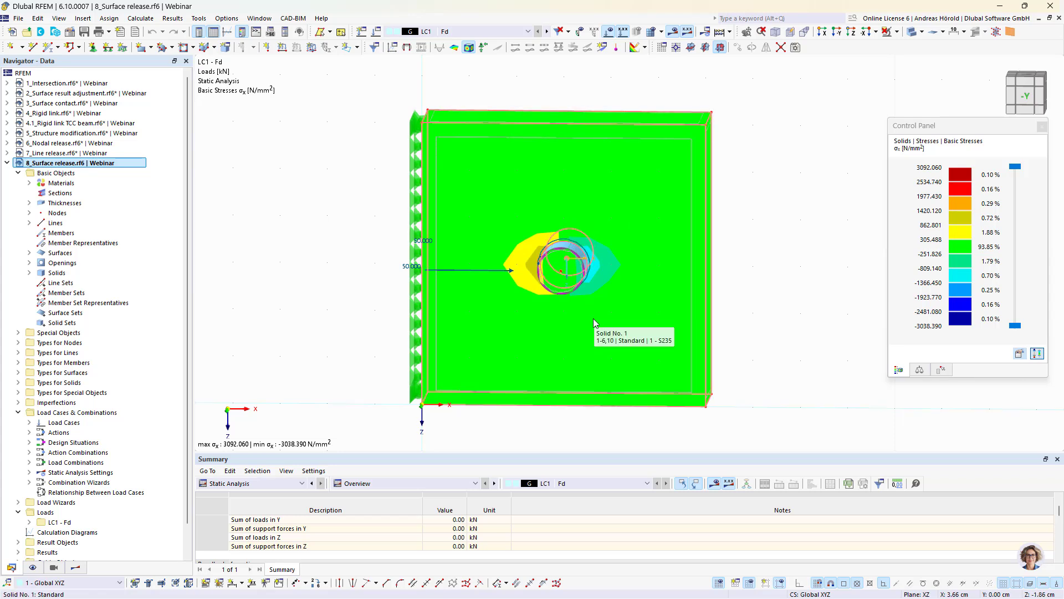
pyautogui.scroll(-3, 593, 323)
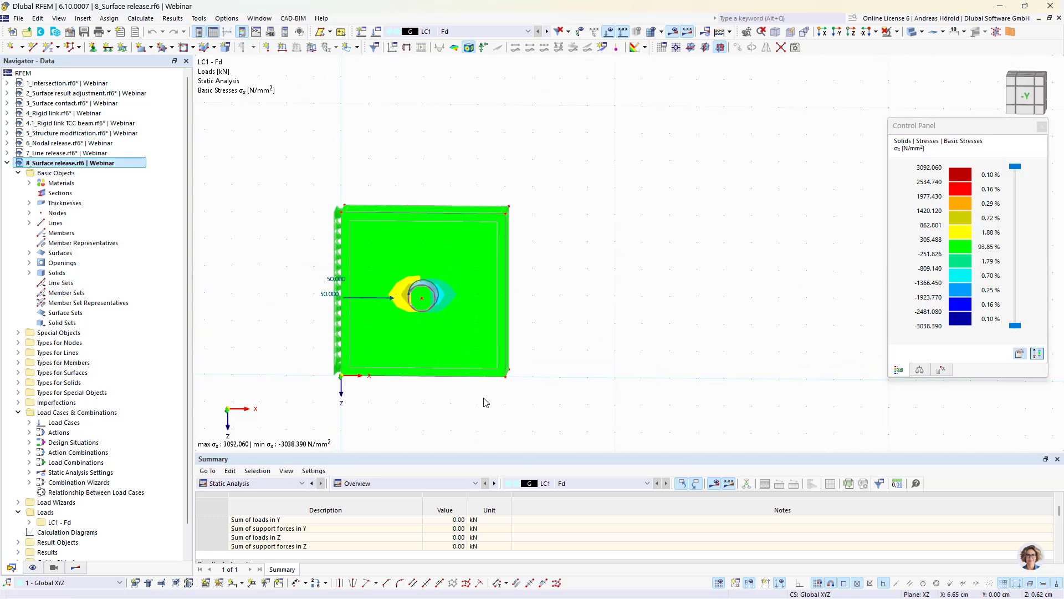
pyautogui.moveTo(313, 410); pyautogui.dragTo(603, 178)
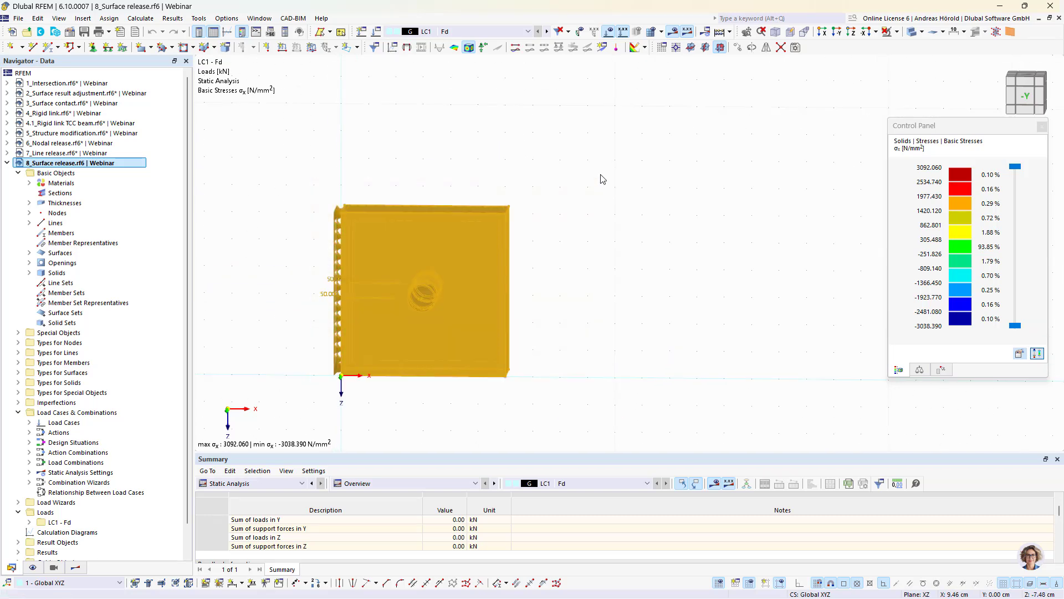
pyautogui.click(738, 48)
pyautogui.click(369, 206)
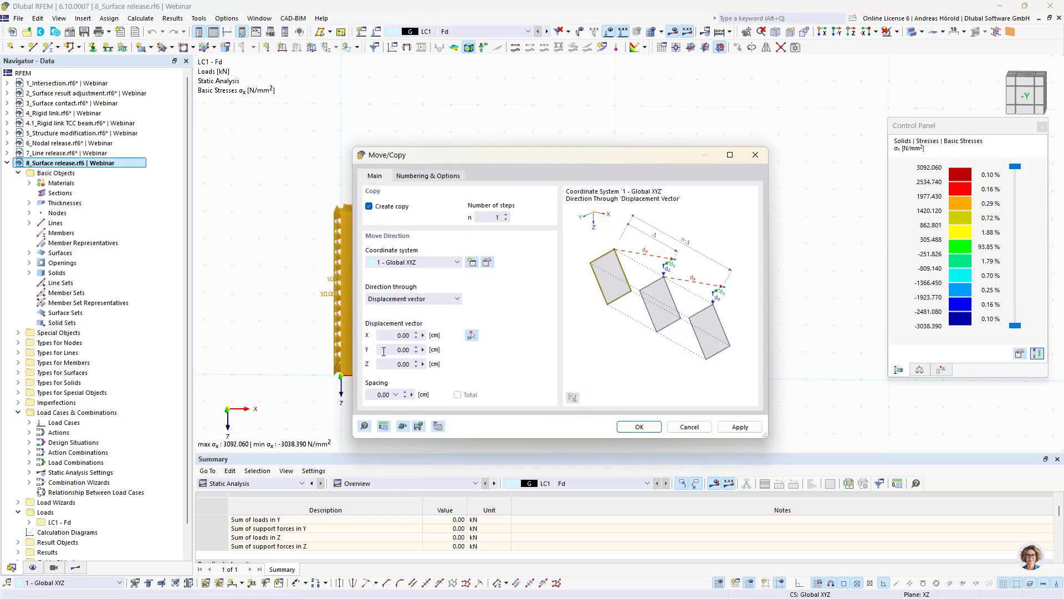
pyautogui.click(396, 335)
pyautogui.write('10')
pyautogui.click(417, 176)
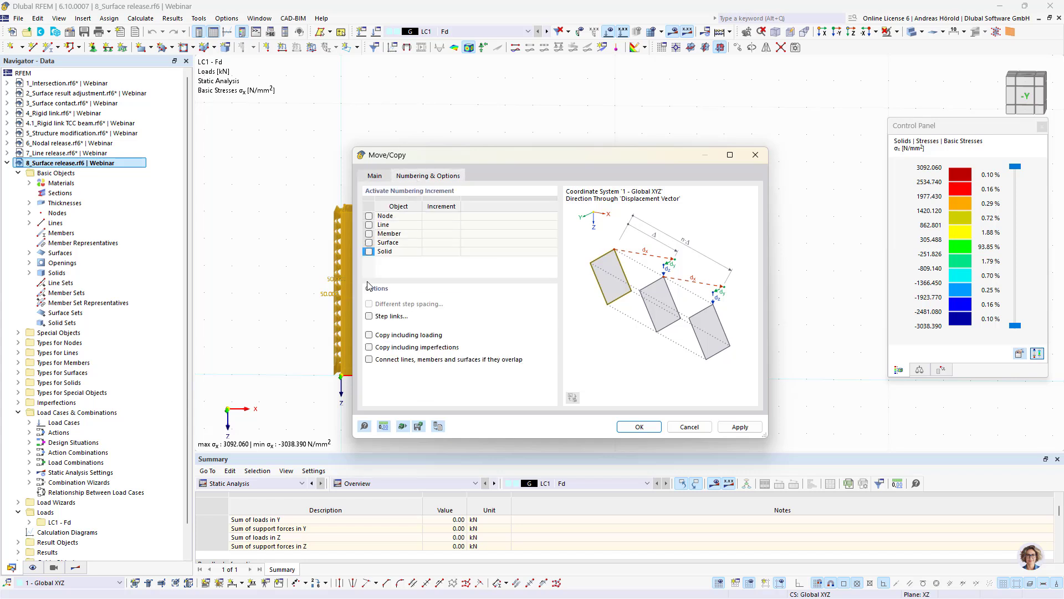
pyautogui.click(369, 335)
pyautogui.click(633, 427)
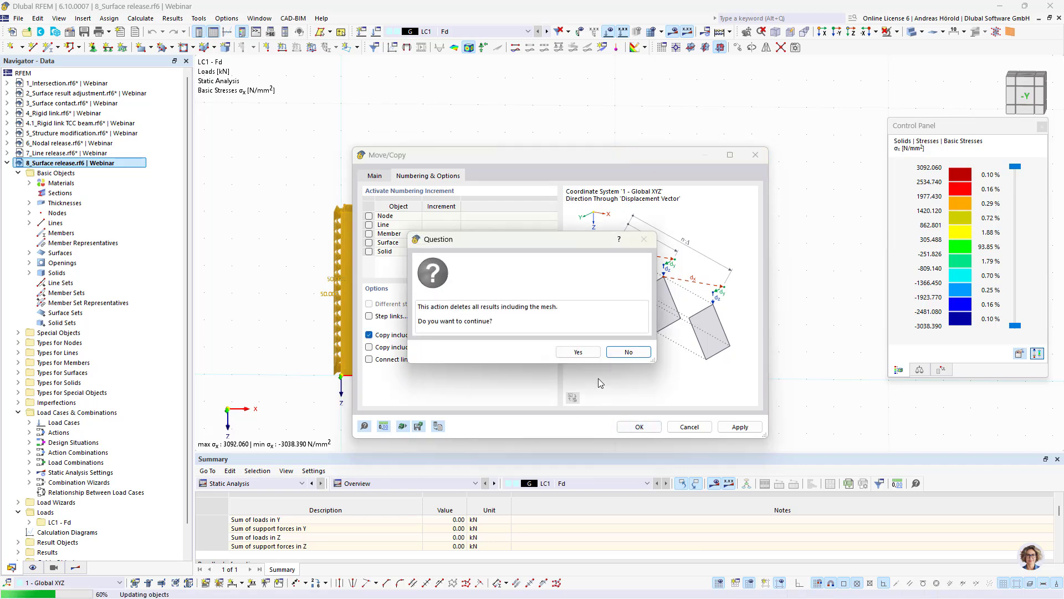
pyautogui.click(578, 352)
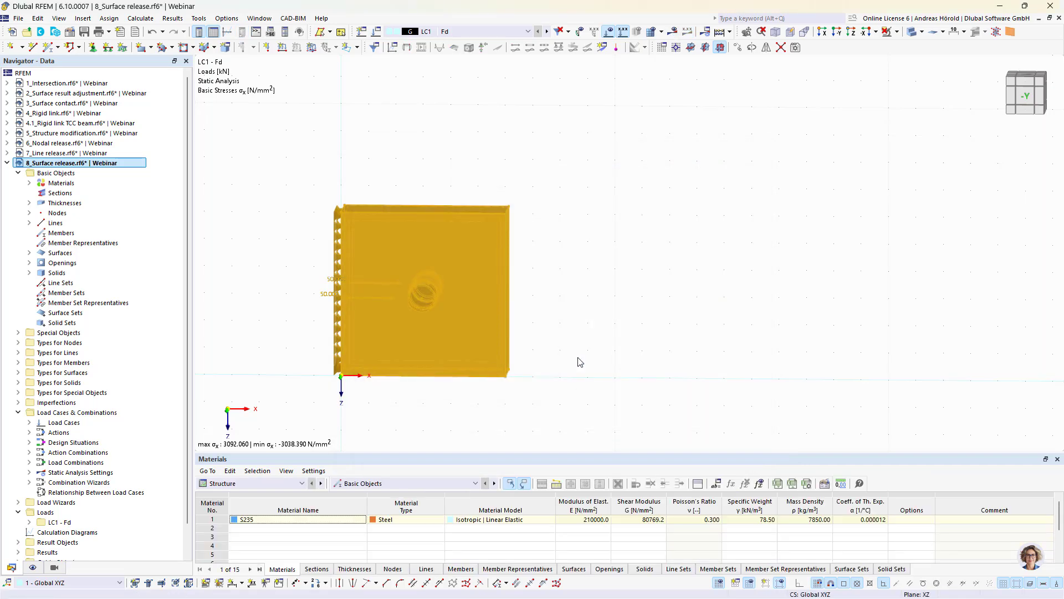
pyautogui.moveTo(569, 393); pyautogui.dragTo(550, 345, button='middle')
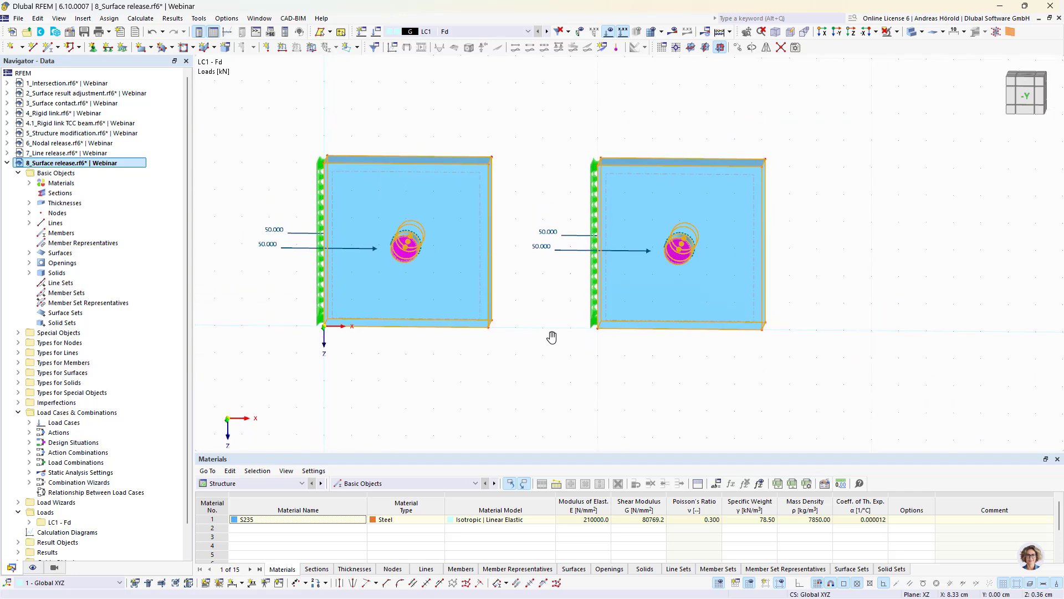
pyautogui.scroll(-2, 551, 345)
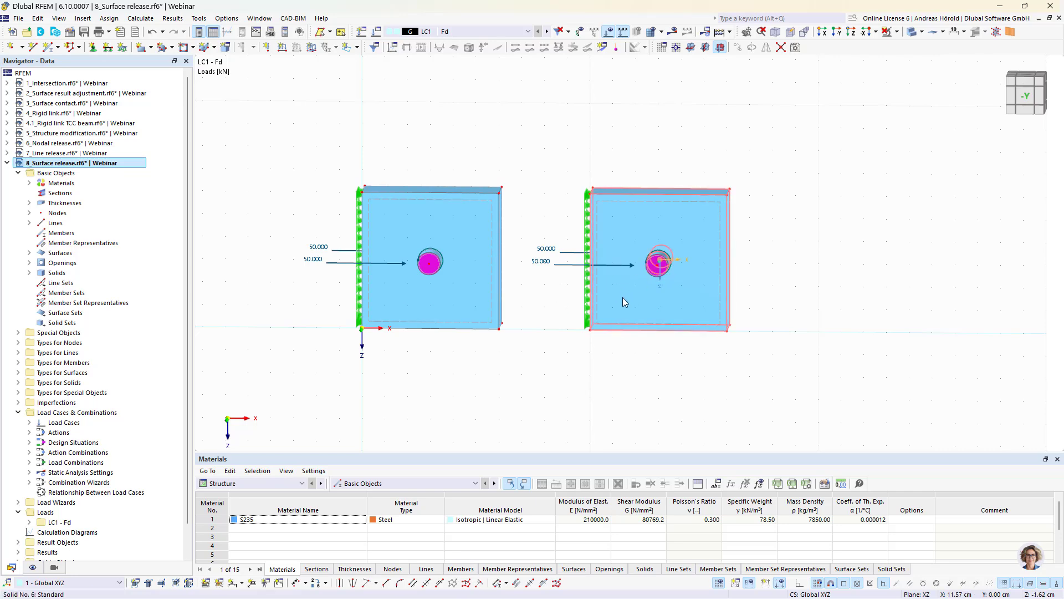
# Try moving the copied plate solid away from its bolt, and undo the move
pyautogui.scroll(3, 626, 296)
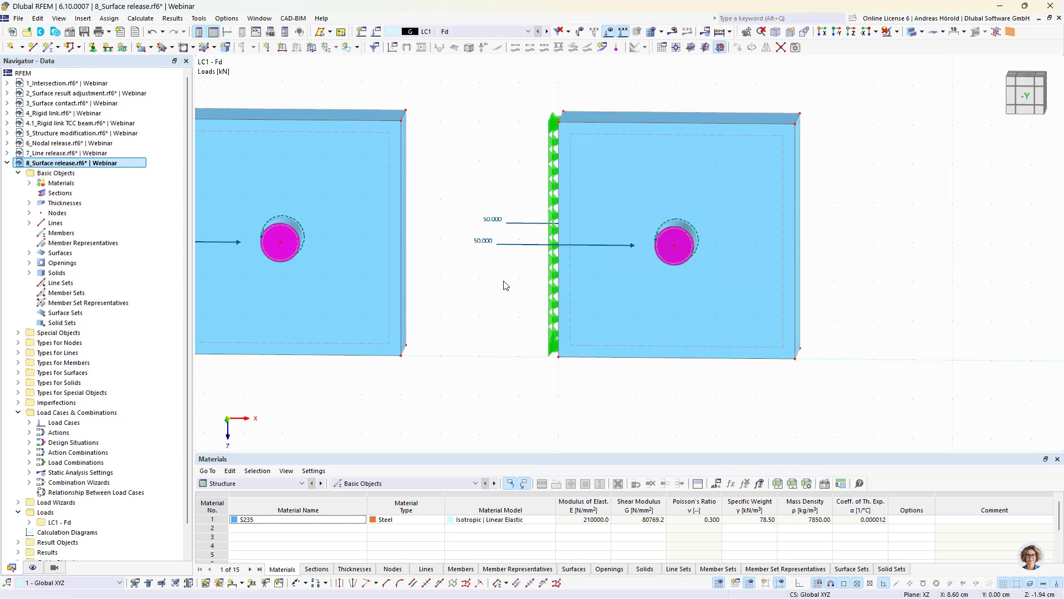
pyautogui.moveTo(503, 282); pyautogui.dragTo(876, 199)
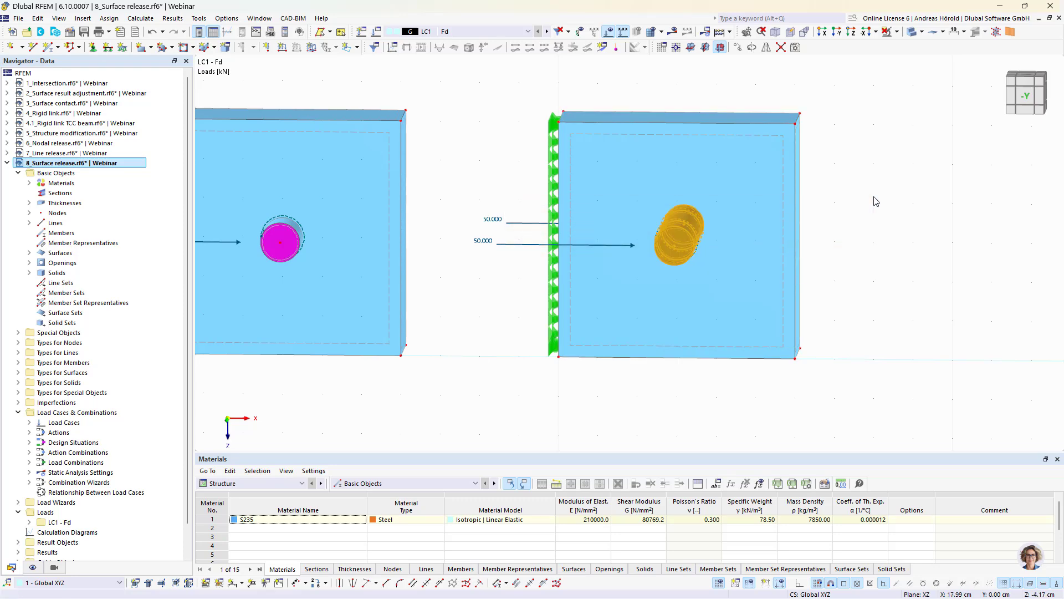
pyautogui.click(510, 309)
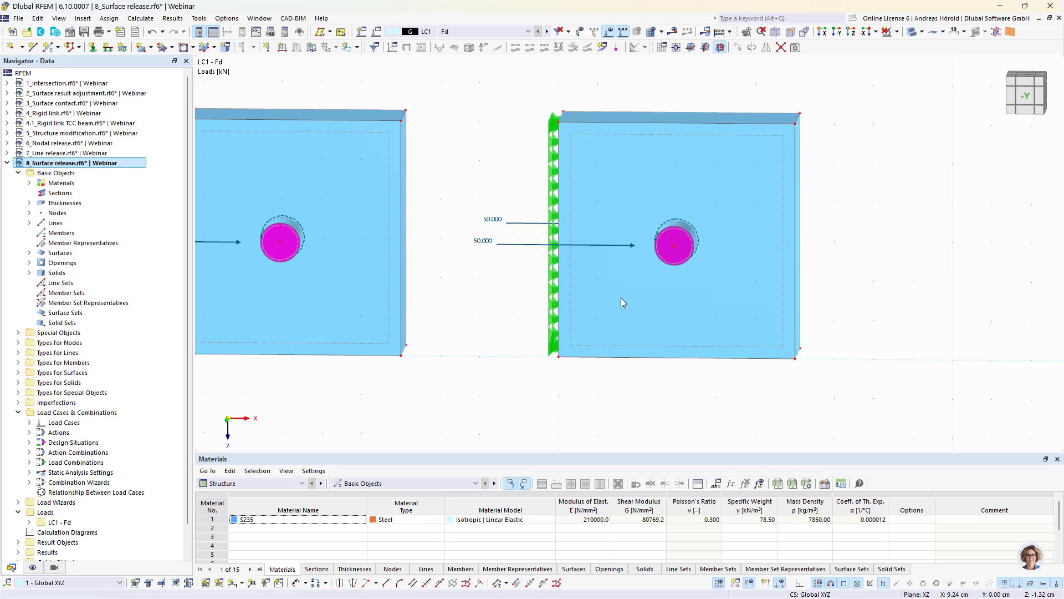
pyautogui.scroll(5, 703, 275)
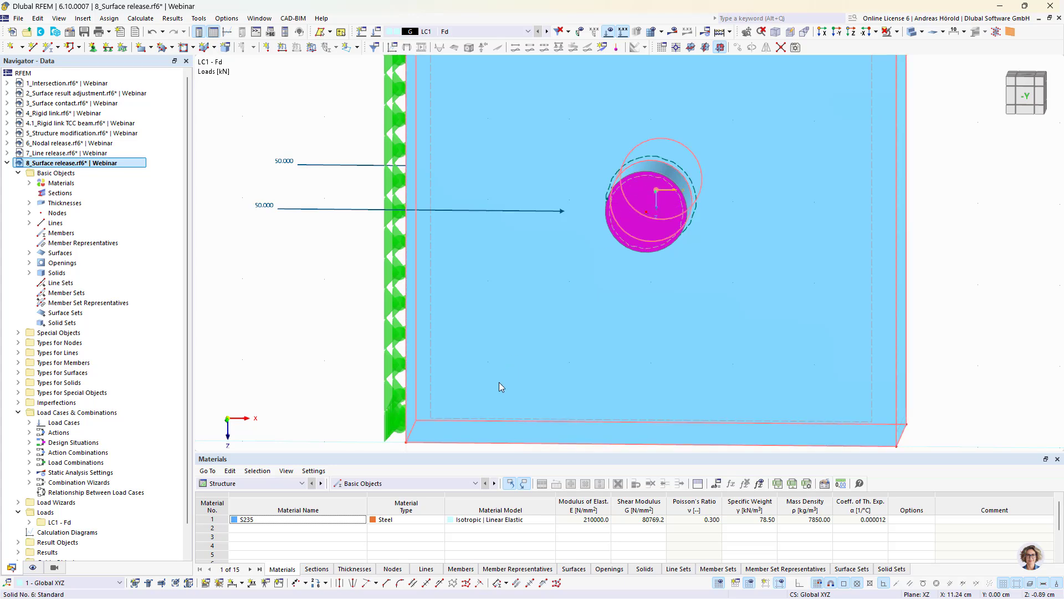
pyautogui.moveTo(485, 363); pyautogui.dragTo(807, 170)
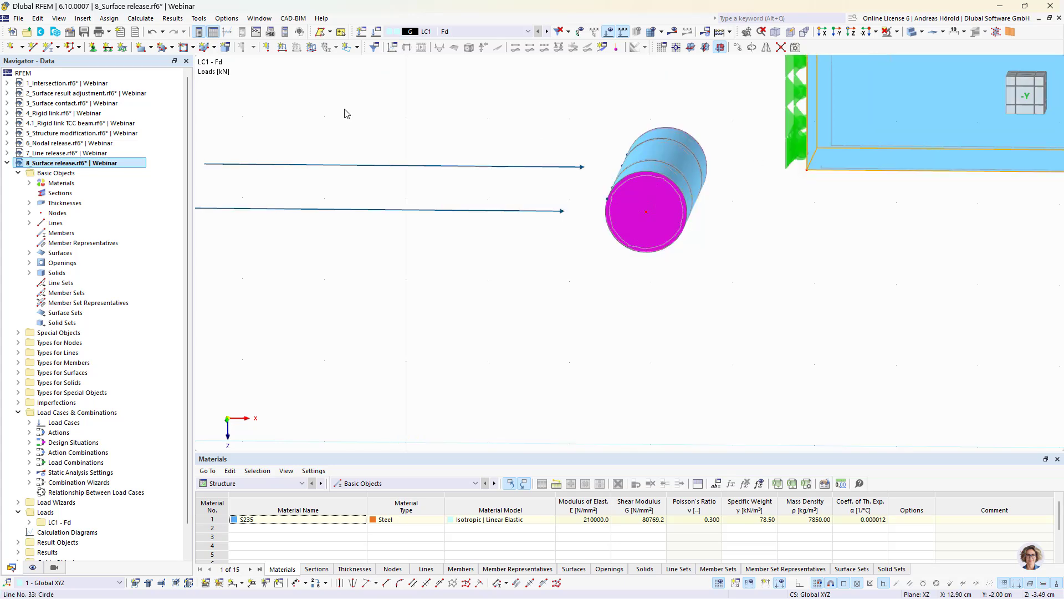
pyautogui.click(152, 31)
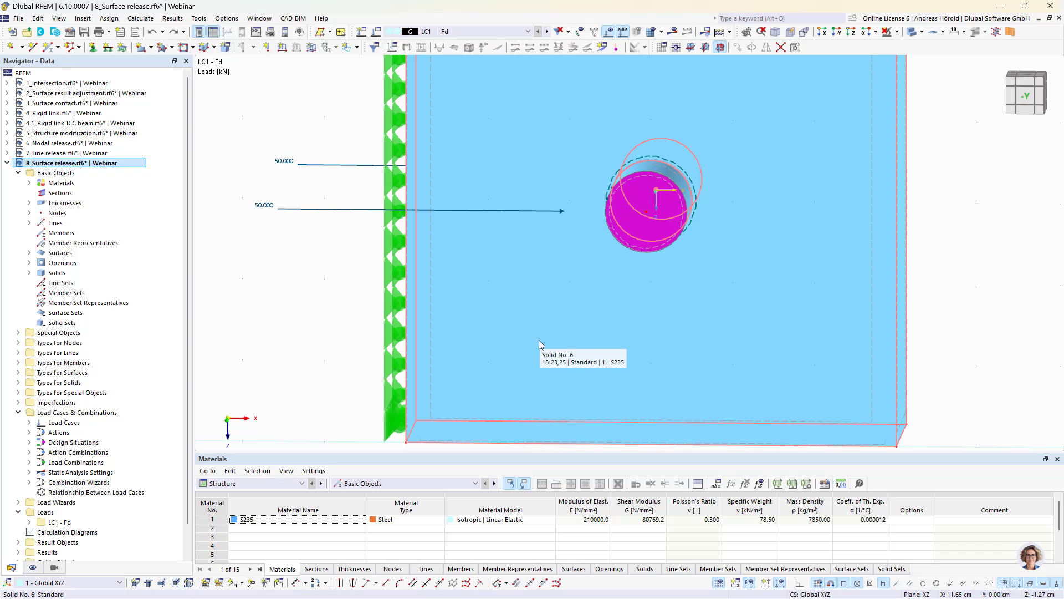
# Isolate the copied bolt in the view together with its related objects
pyautogui.moveTo(555, 285); pyautogui.dragTo(780, 111)
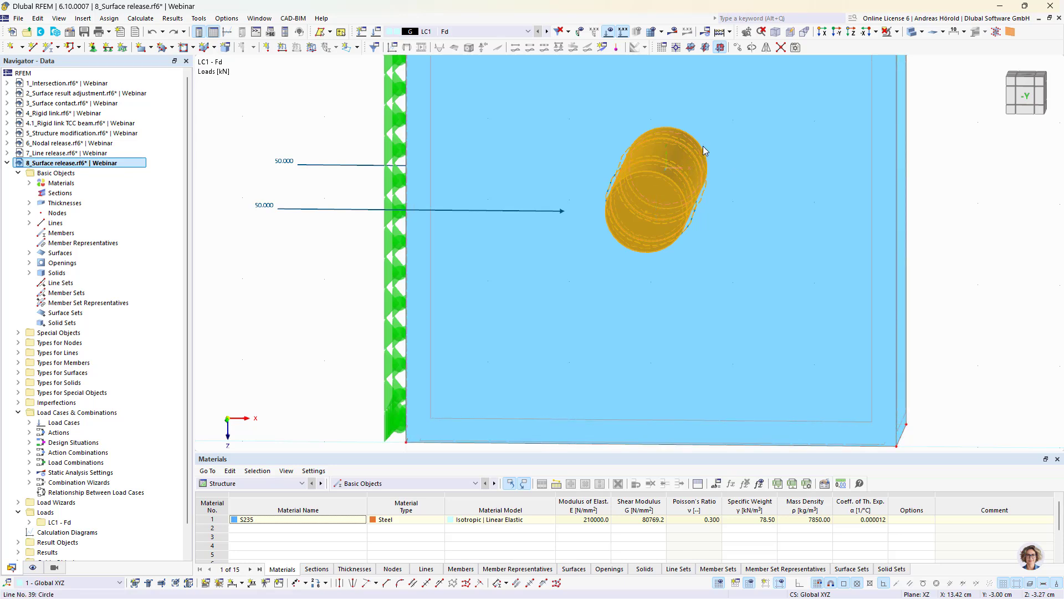
pyautogui.click(898, 33)
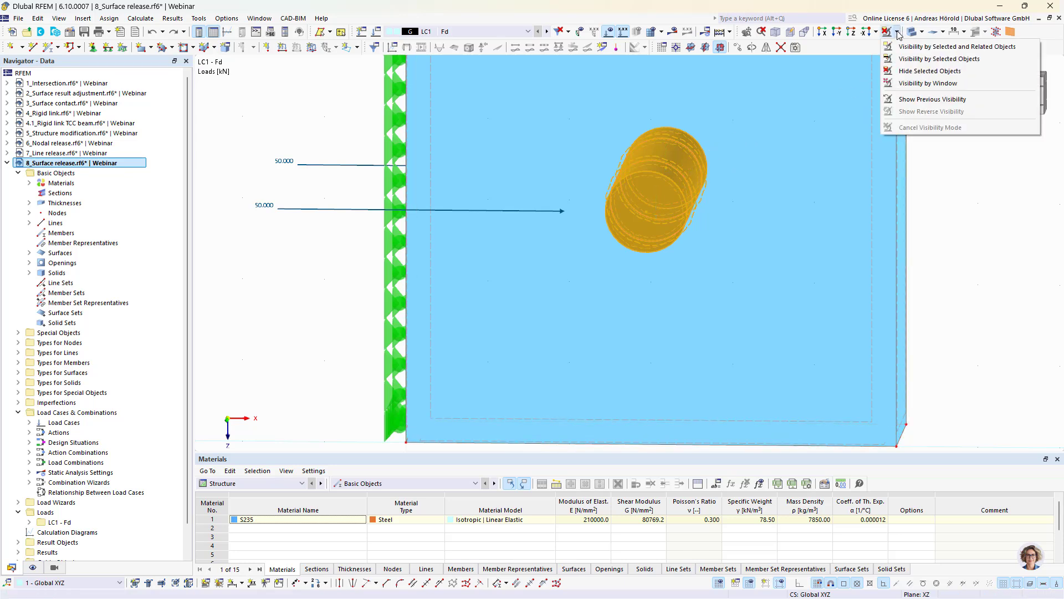
pyautogui.click(909, 49)
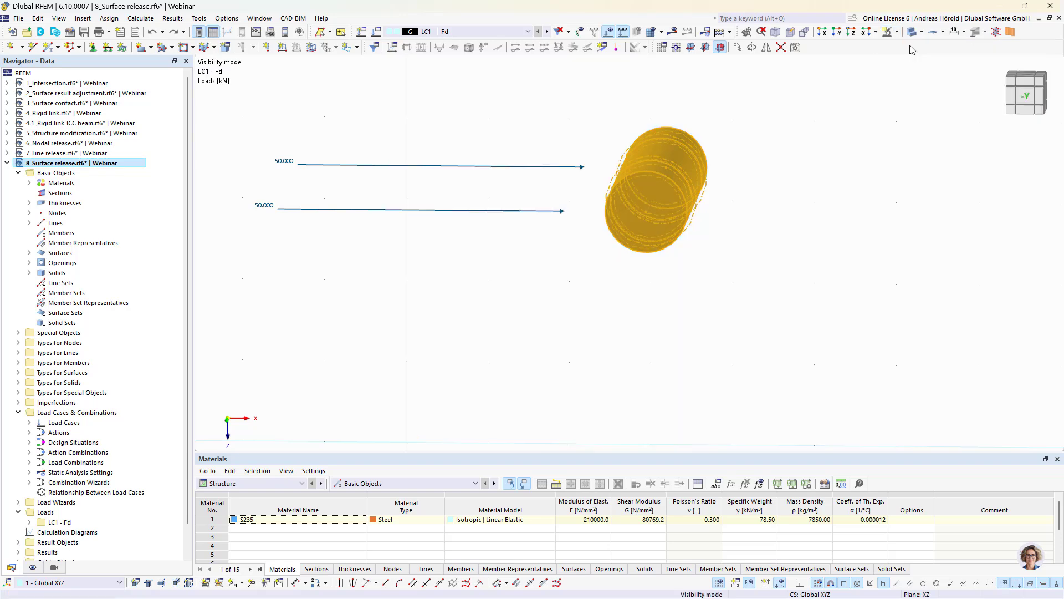
pyautogui.keyDown('ctrl'); pyautogui.moveTo(807, 235); pyautogui.dragTo(625, 336, button='middle'); pyautogui.keyUp('ctrl')
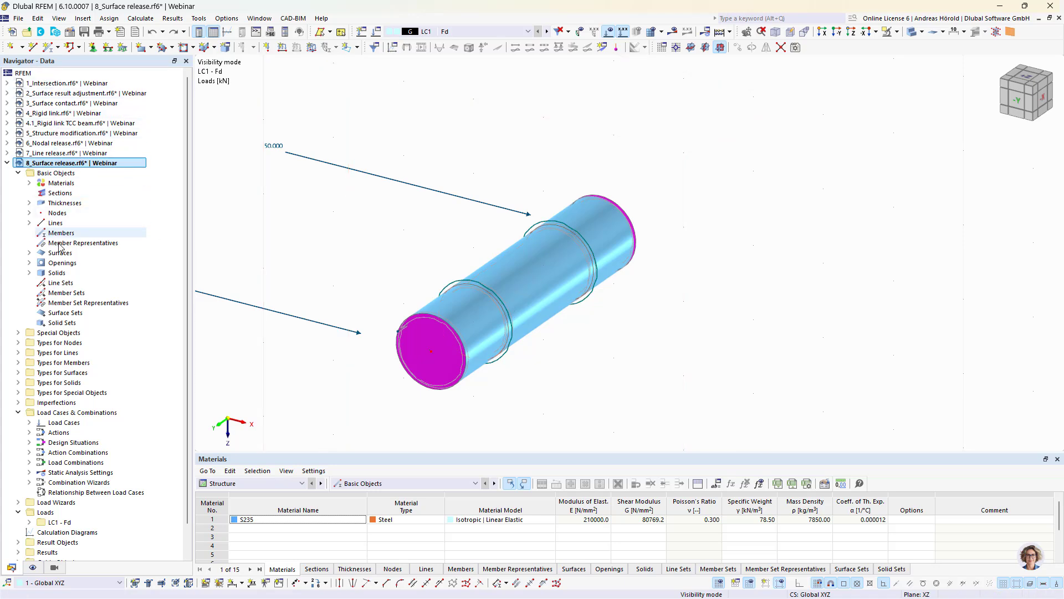
# Start a new surface release and assign the bolt's cylindrical surface inside the plate hole, surface 25, to it
pyautogui.click(17, 334)
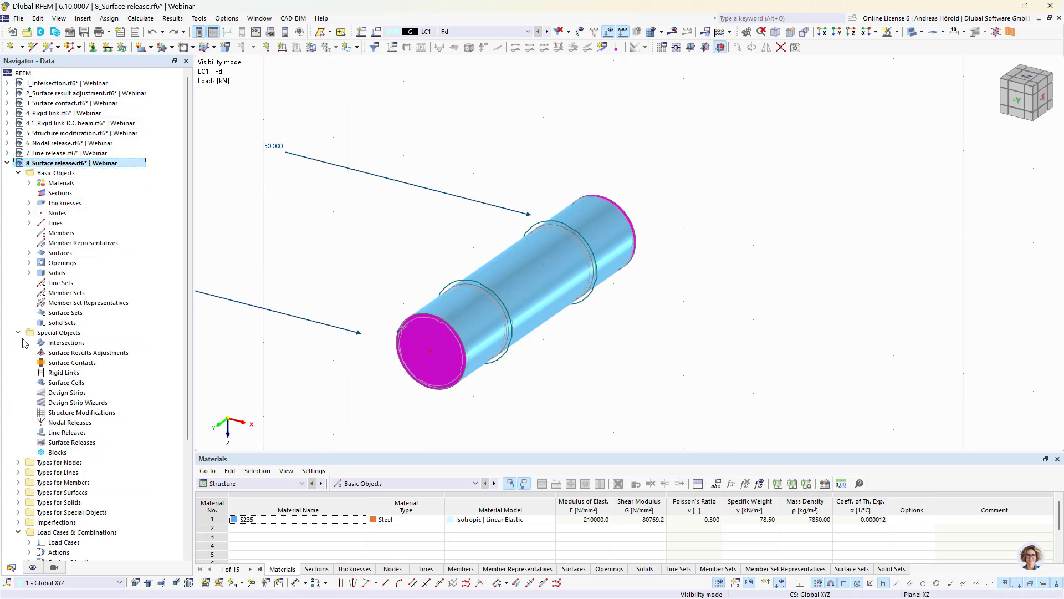
pyautogui.rightClick(81, 445)
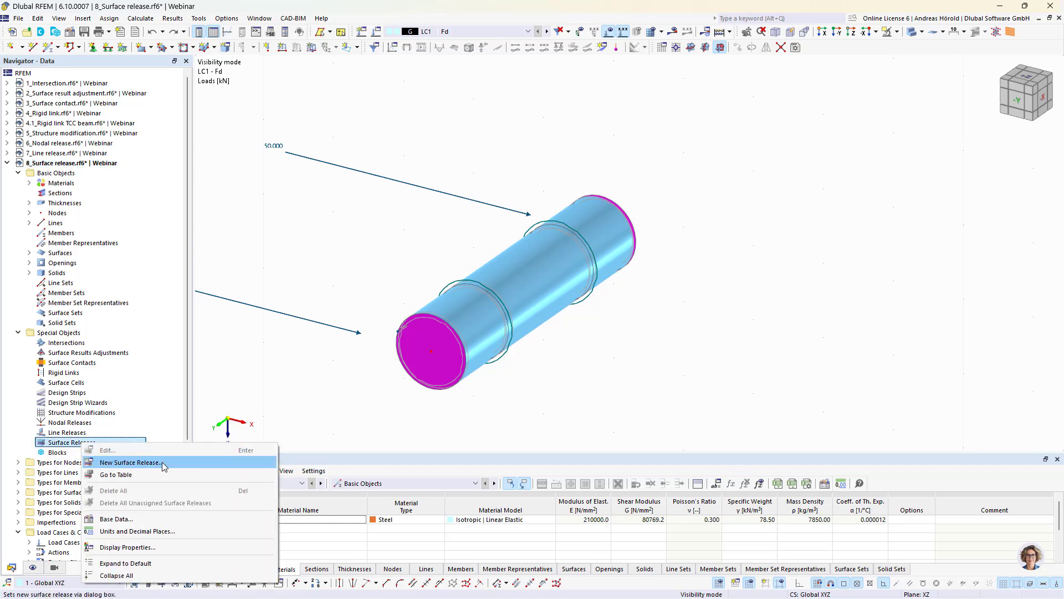
pyautogui.click(164, 464)
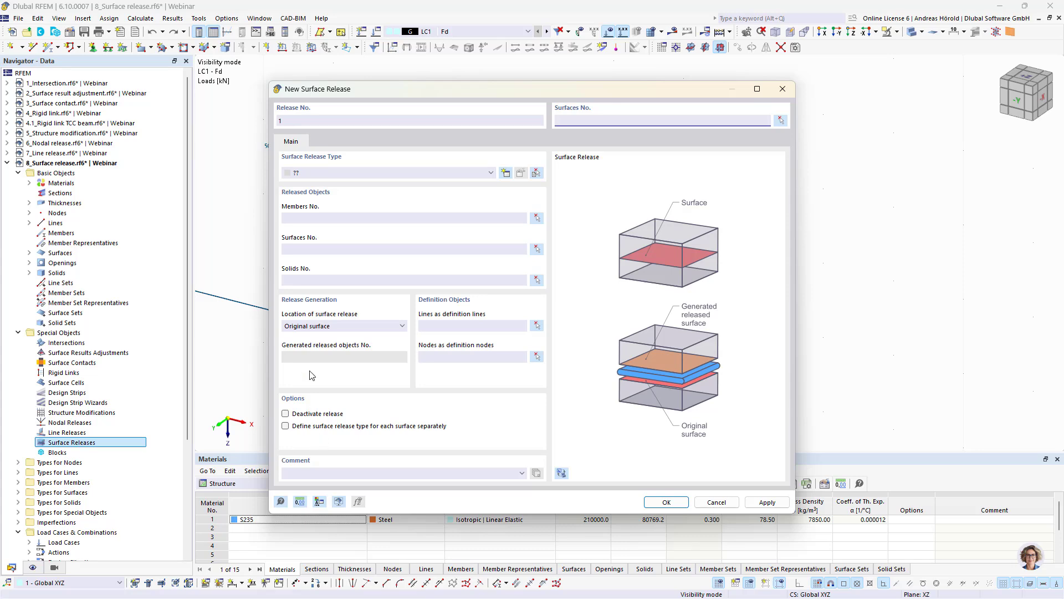
pyautogui.click(780, 120)
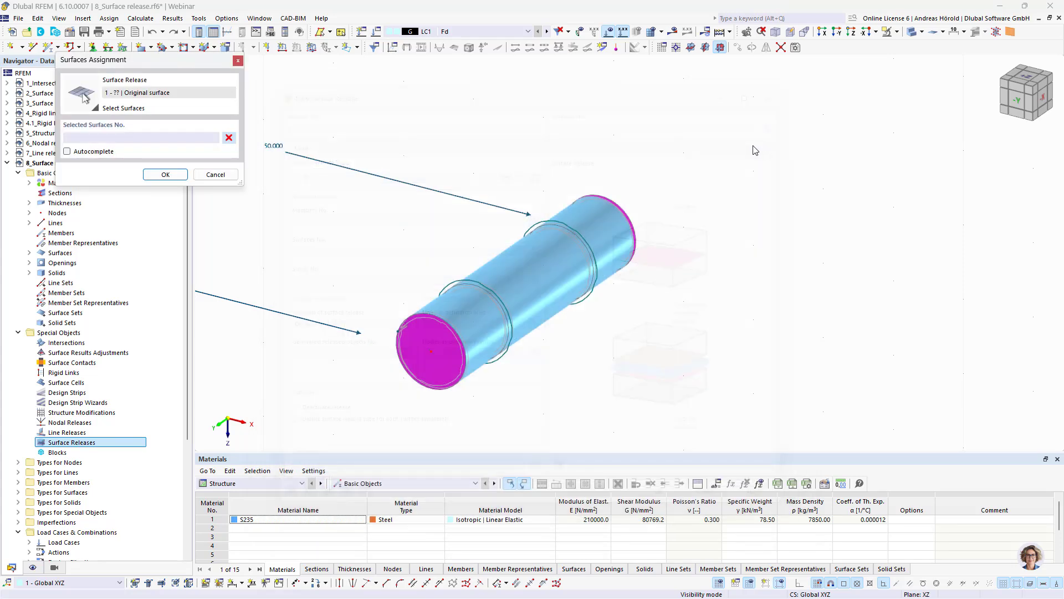
pyautogui.click(495, 289)
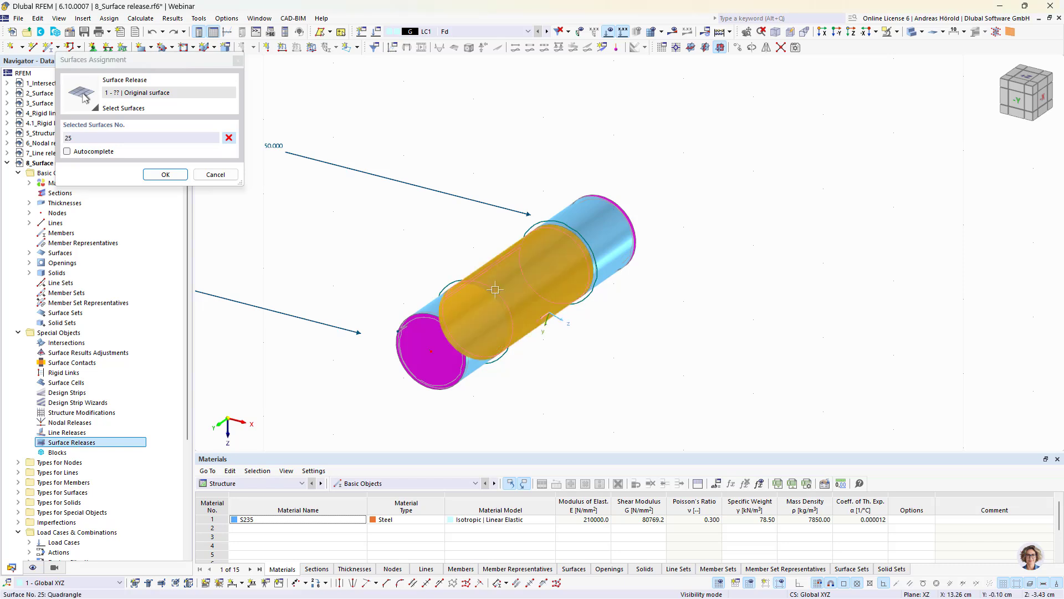
pyautogui.click(165, 175)
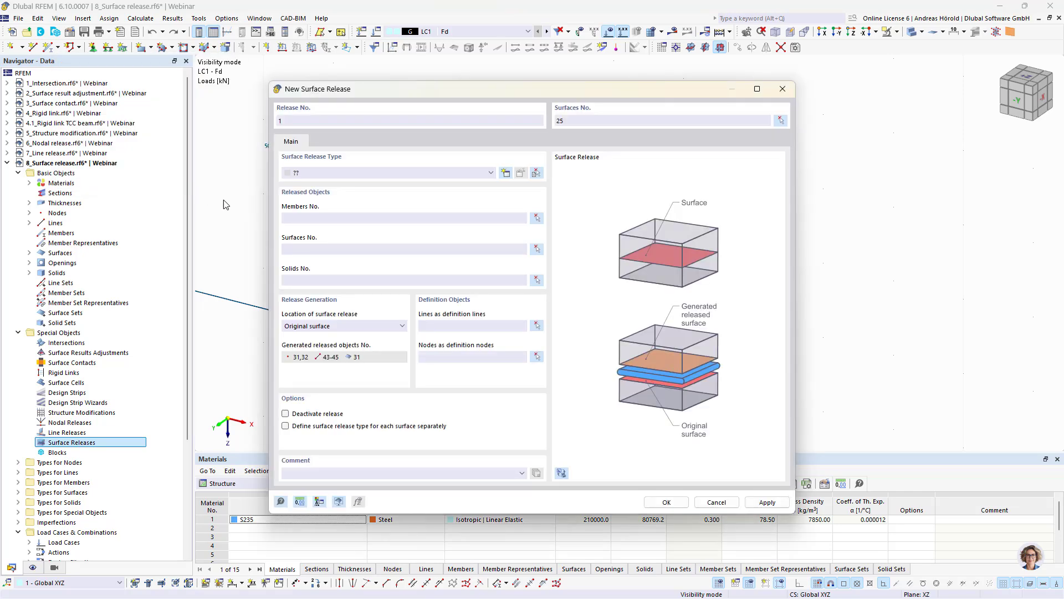
# Create a surface release type with ux and uy not released and uz released with the nonlinearity Fixed if positive pz
pyautogui.click(506, 174)
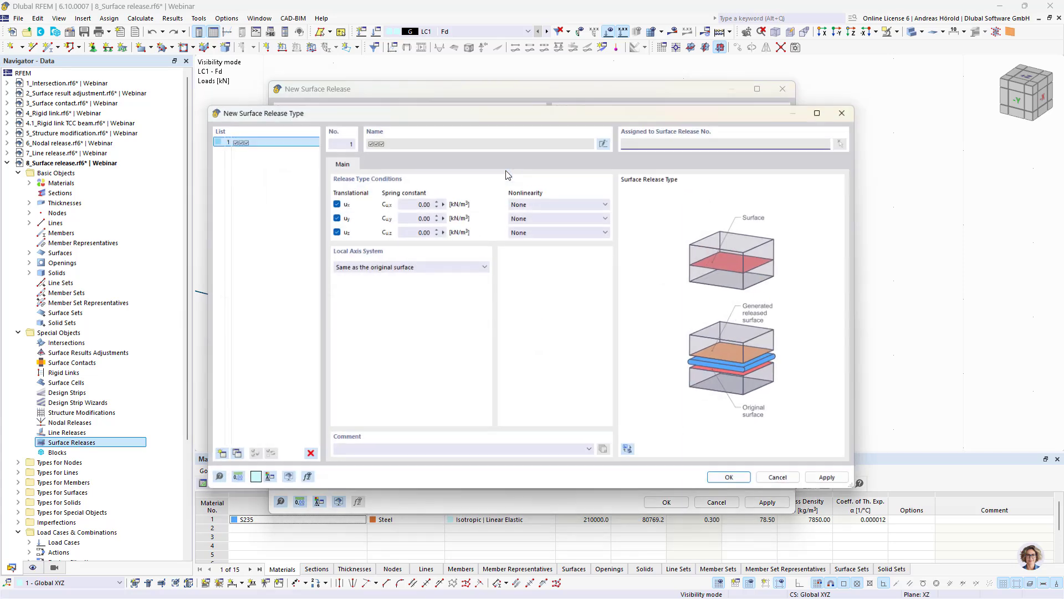
pyautogui.click(341, 216)
pyautogui.click(340, 203)
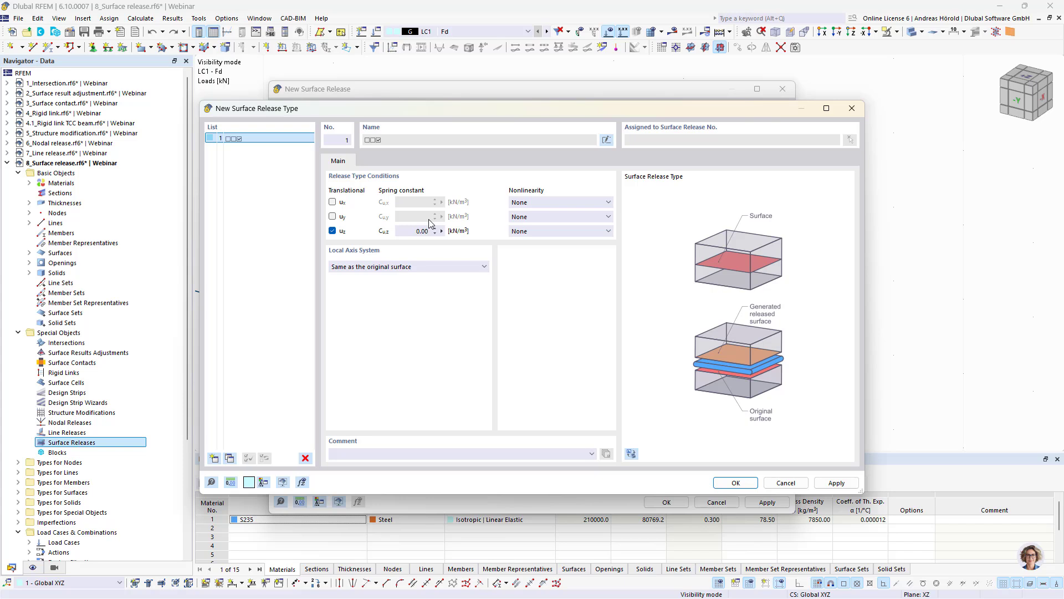
pyautogui.click(531, 232)
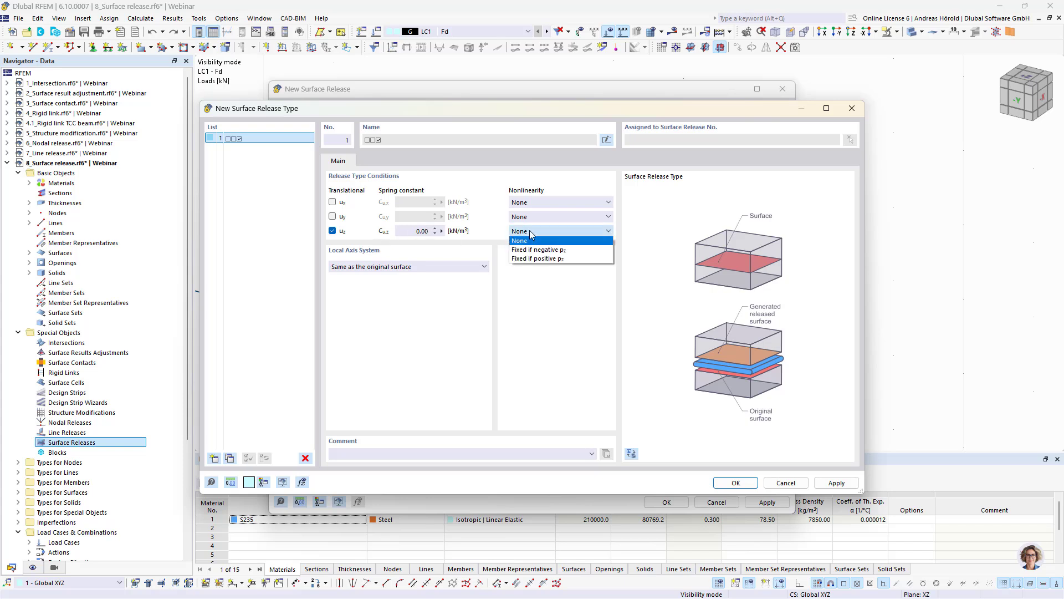
pyautogui.click(575, 259)
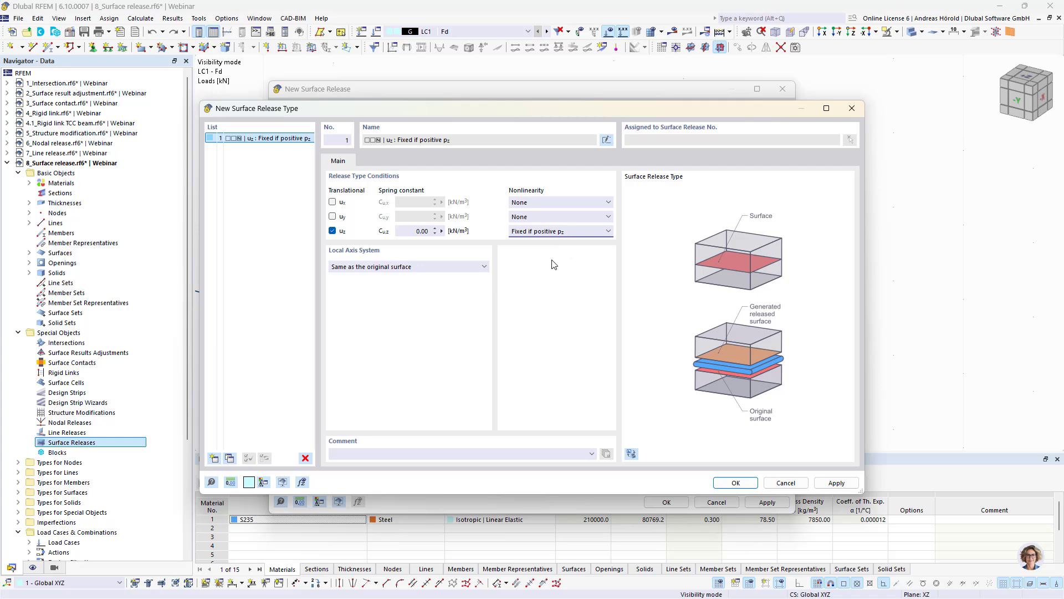
pyautogui.click(737, 482)
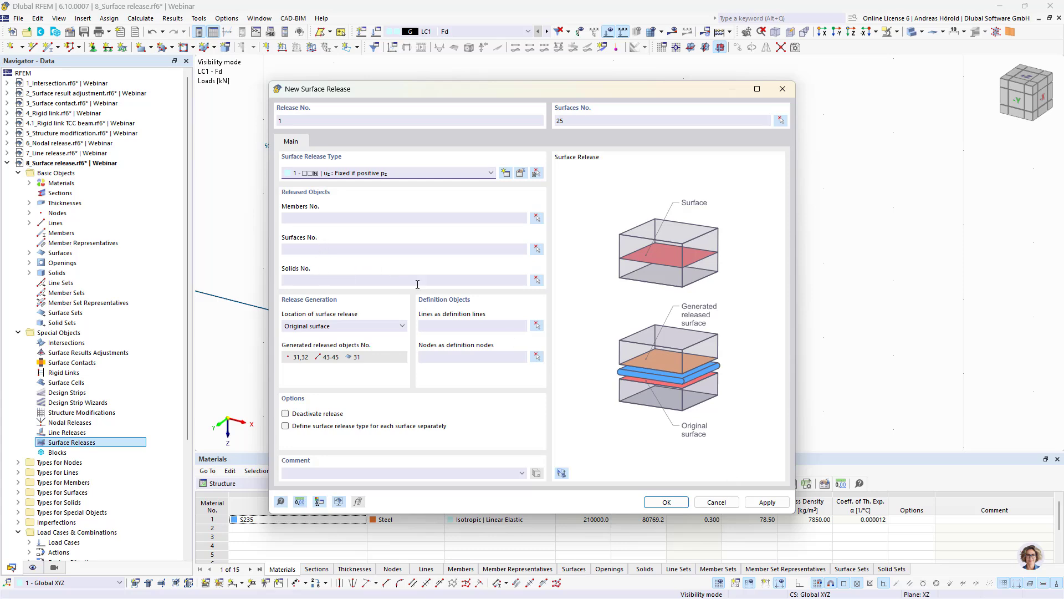
# Cancel the visibility mode, assign the copied plate solid 6 as the released solid, and create the surface release
pyautogui.click(537, 280)
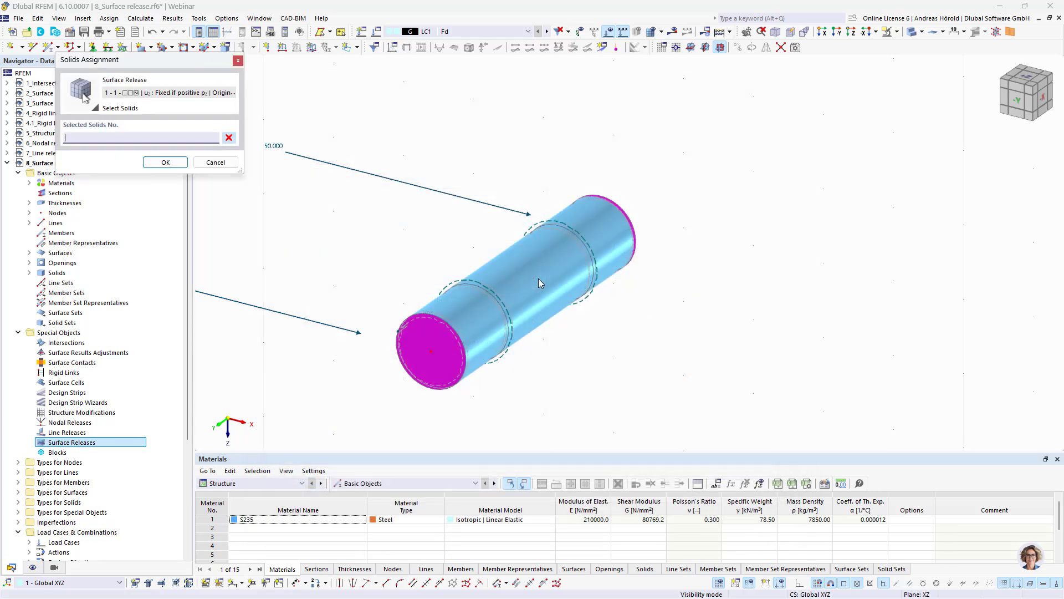
pyautogui.click(898, 31)
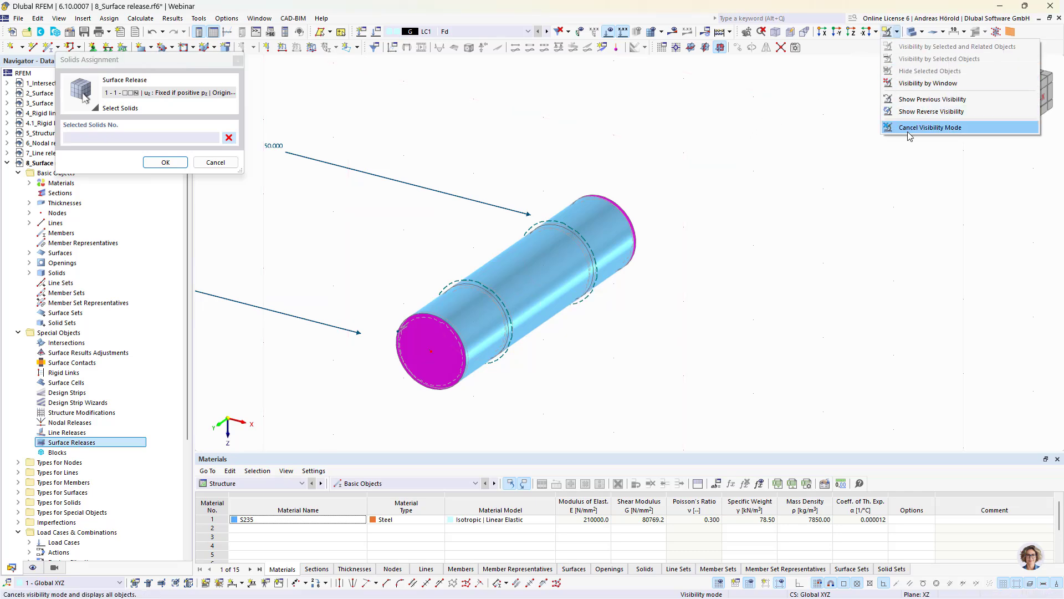
pyautogui.click(930, 127)
pyautogui.click(612, 307)
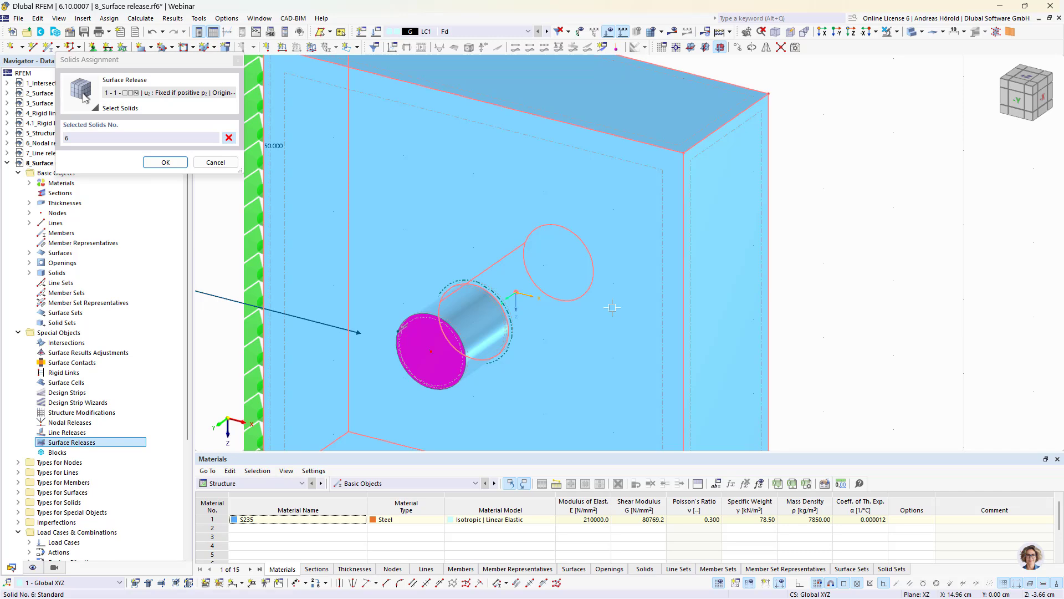
pyautogui.click(159, 164)
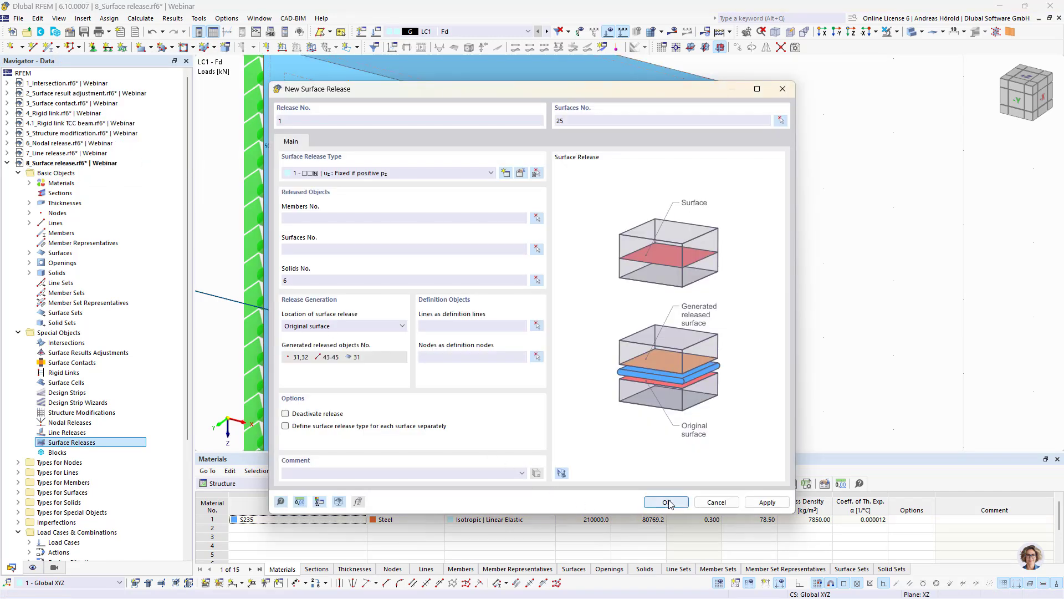
pyautogui.click(667, 502)
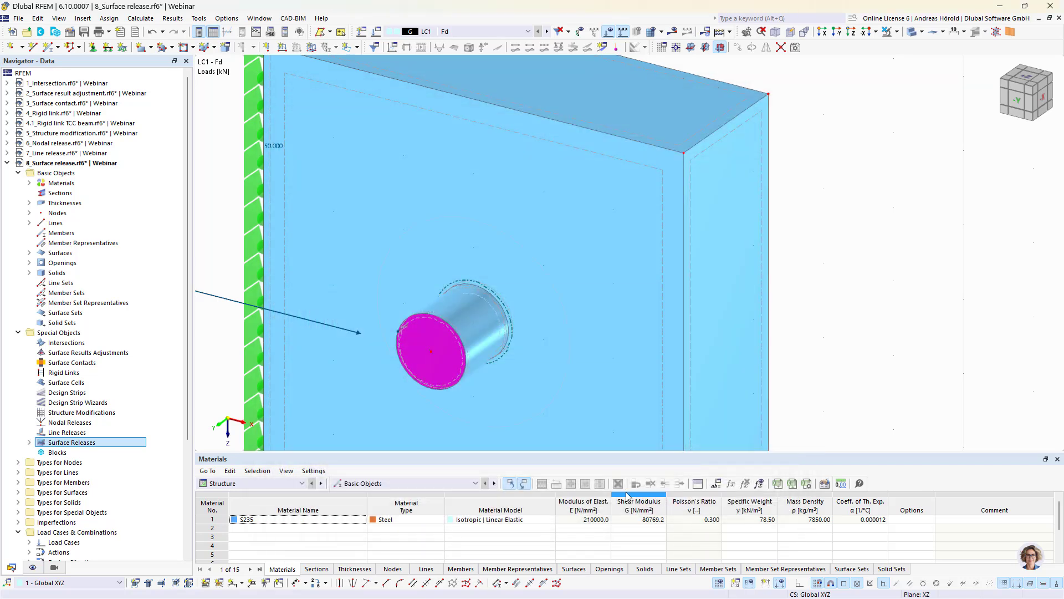
# Calculate the results and compare the solid stresses around the bolts in the original and the copied plate
pyautogui.scroll(-5, 620, 394)
pyautogui.keyDown('ctrl'); pyautogui.moveTo(484, 433); pyautogui.dragTo(619, 388, button='middle'); pyautogui.keyUp('ctrl')
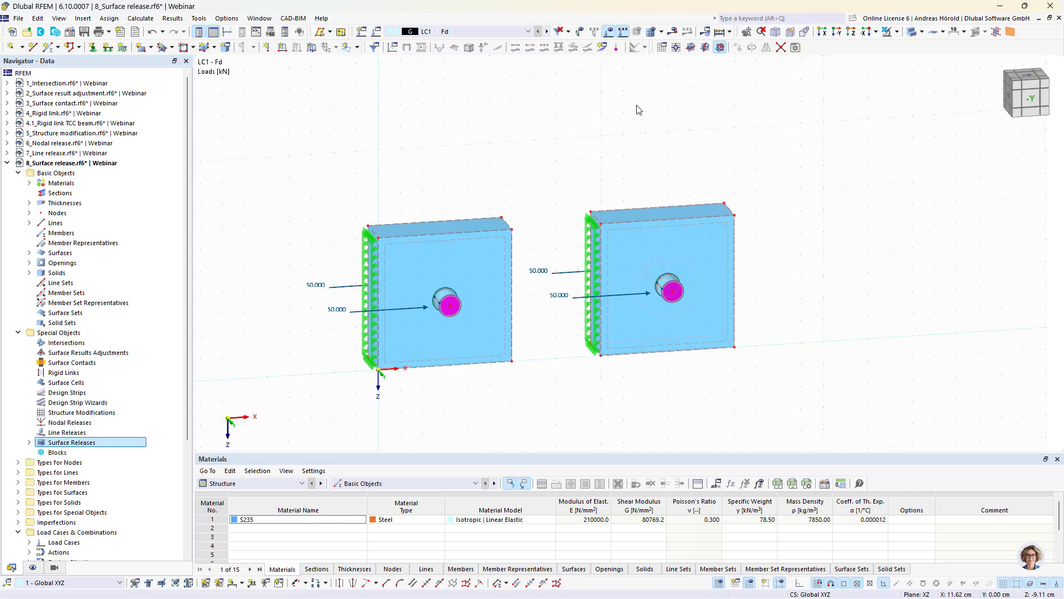
pyautogui.click(672, 32)
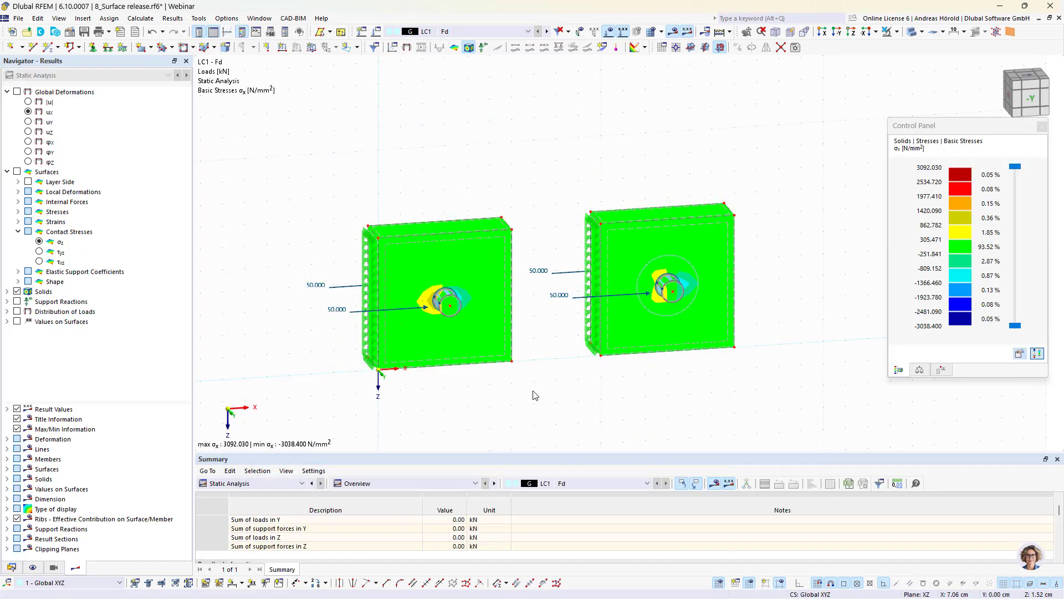
pyautogui.moveTo(533, 395); pyautogui.dragTo(464, 384, button='middle')
pyautogui.scroll(4, 474, 351)
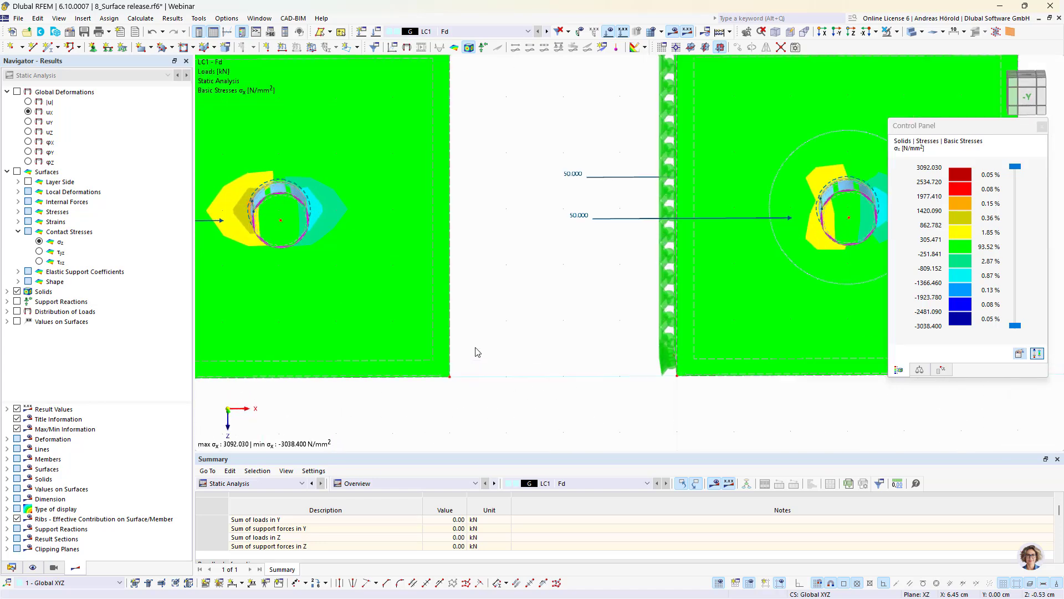
pyautogui.scroll(-3, 729, 288)
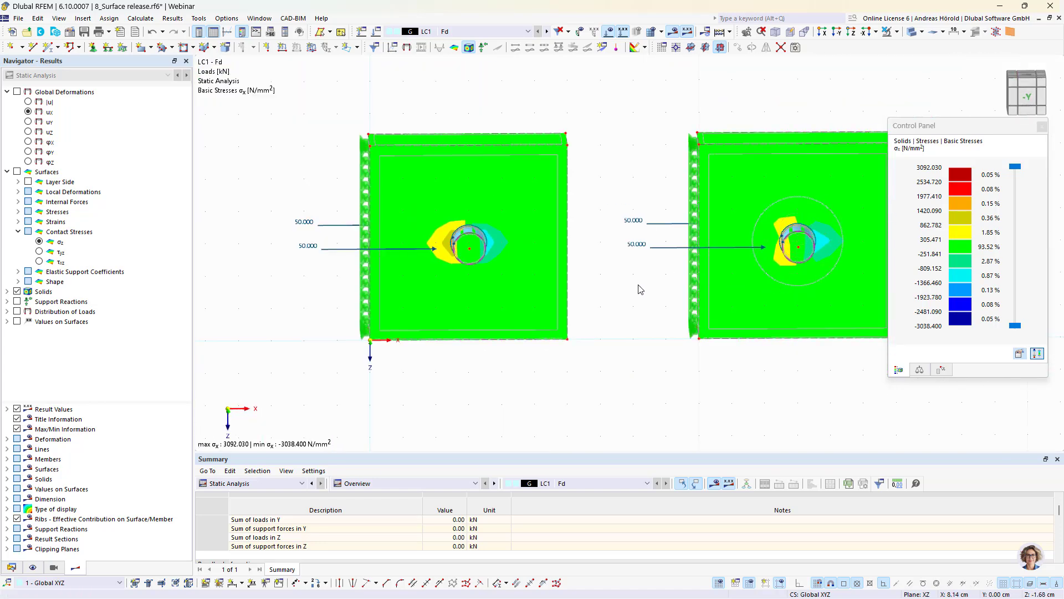
pyautogui.scroll(-2, 637, 287)
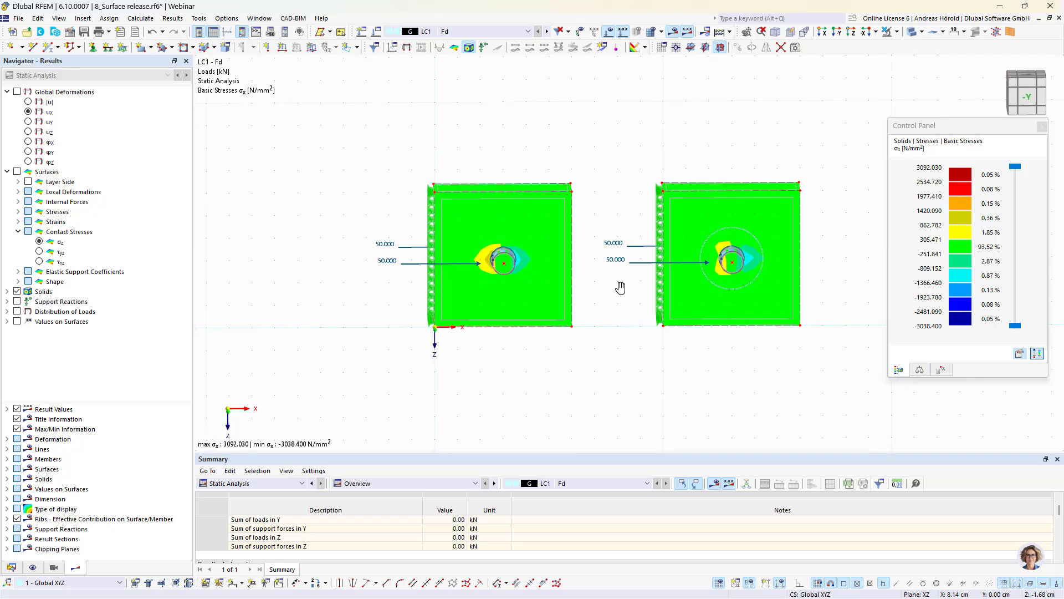
# Hide the selected bolt objects in both plates and compare the stresses around the holes
pyautogui.moveTo(377, 291); pyautogui.dragTo(840, 239)
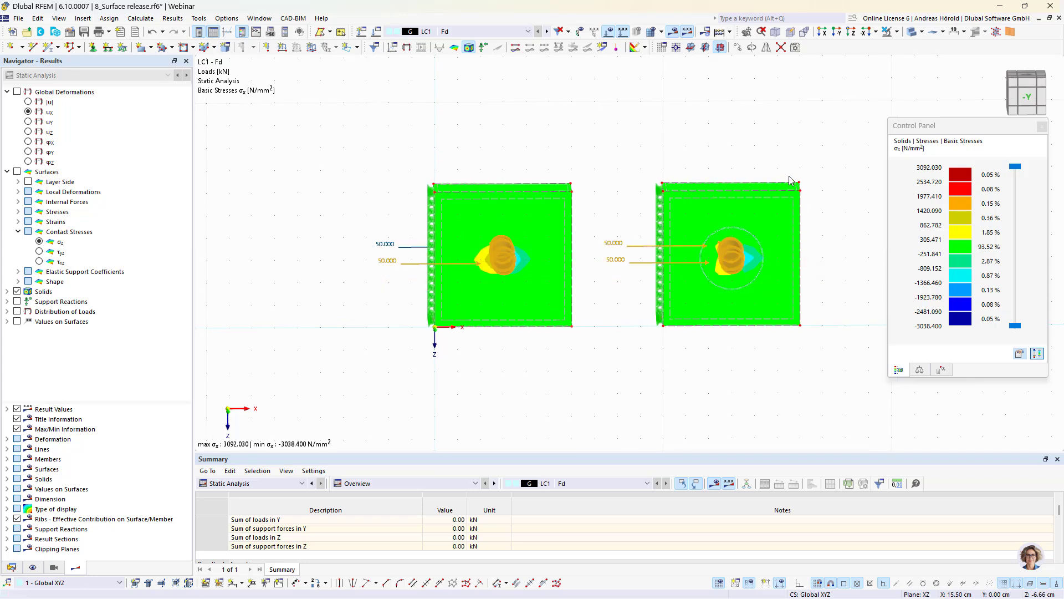
pyautogui.click(896, 31)
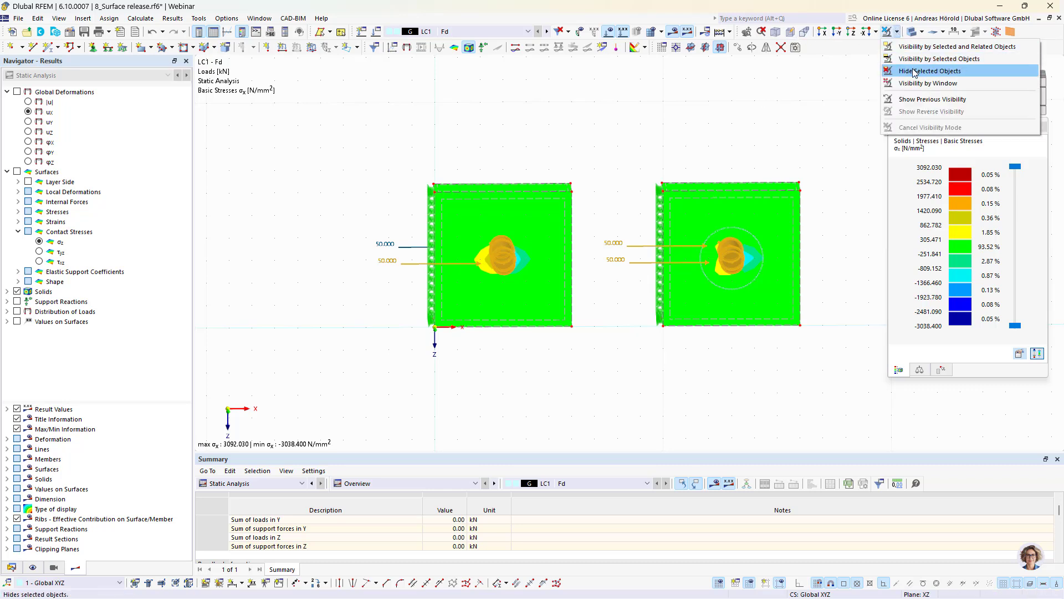
pyautogui.click(933, 72)
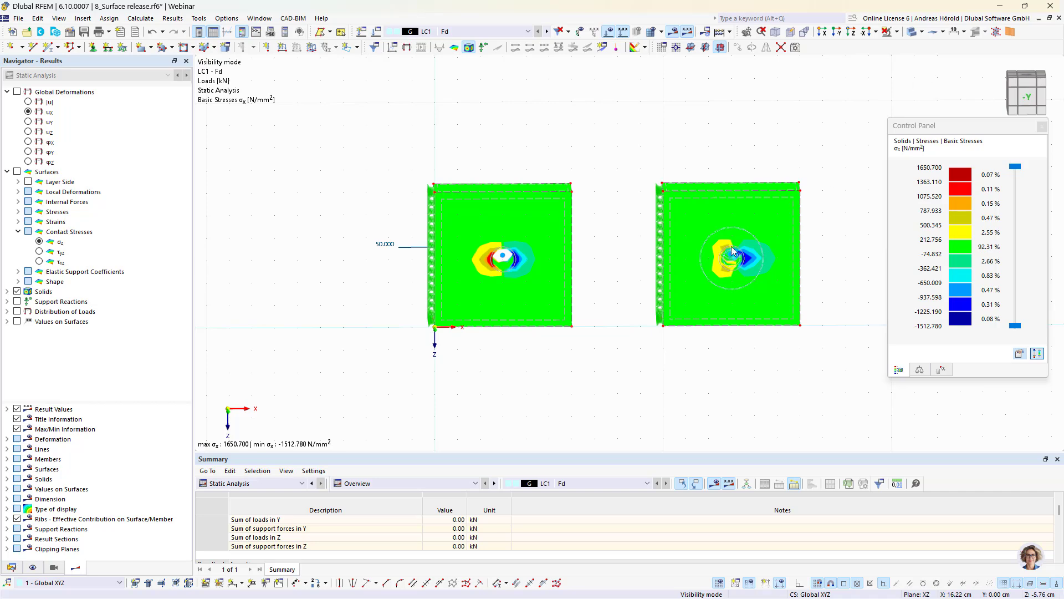
pyautogui.scroll(3, 617, 277)
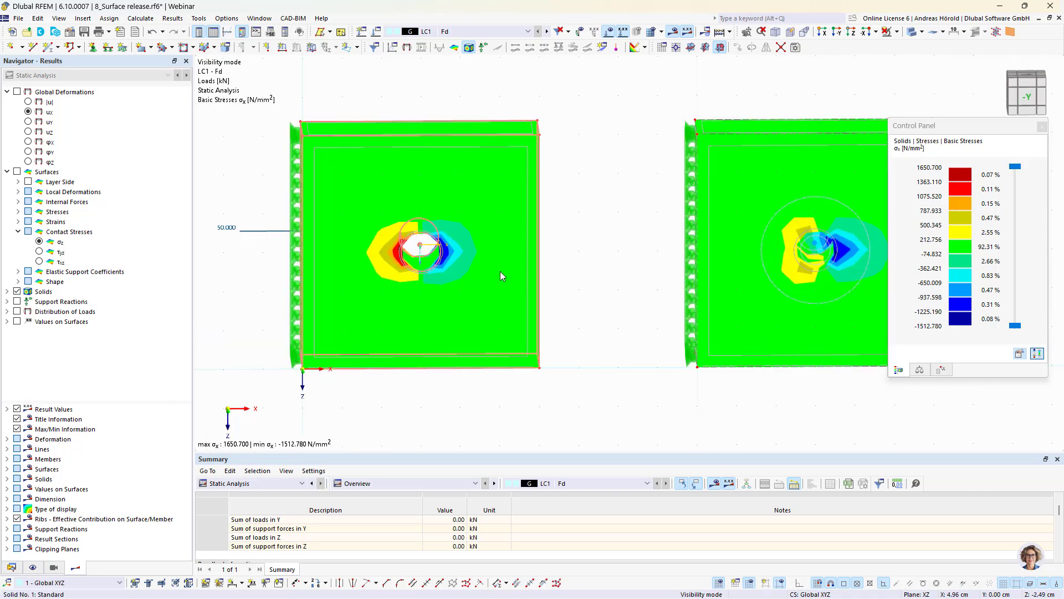
pyautogui.moveTo(515, 273); pyautogui.dragTo(418, 278, button='middle')
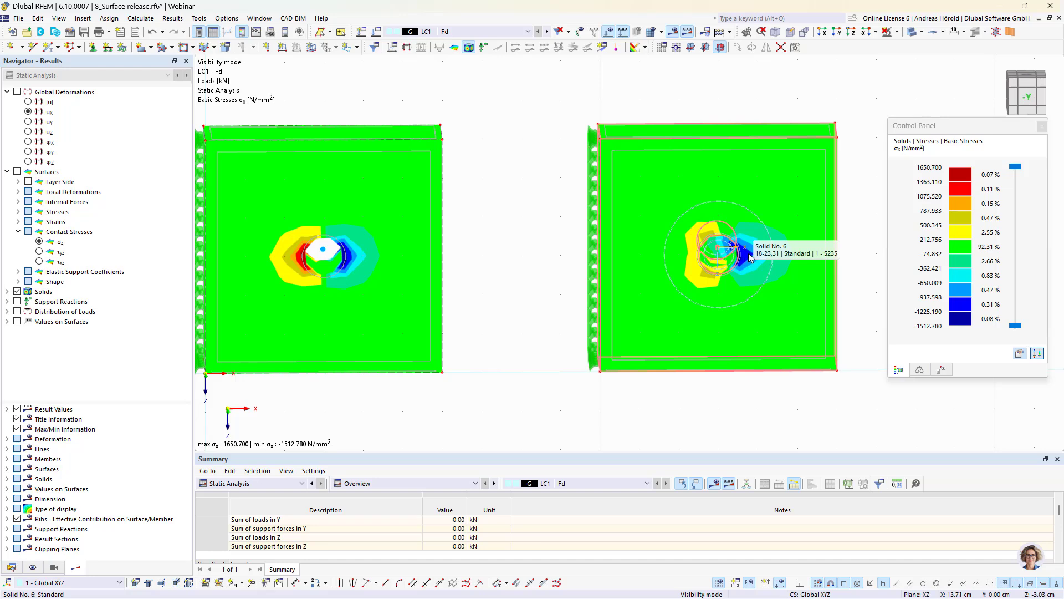
# Hide the remaining bolt part inside the copied plate's hole, leaving both plates open for the stress comparison
pyautogui.scroll(-2, 601, 322)
pyautogui.scroll(-2, 594, 282)
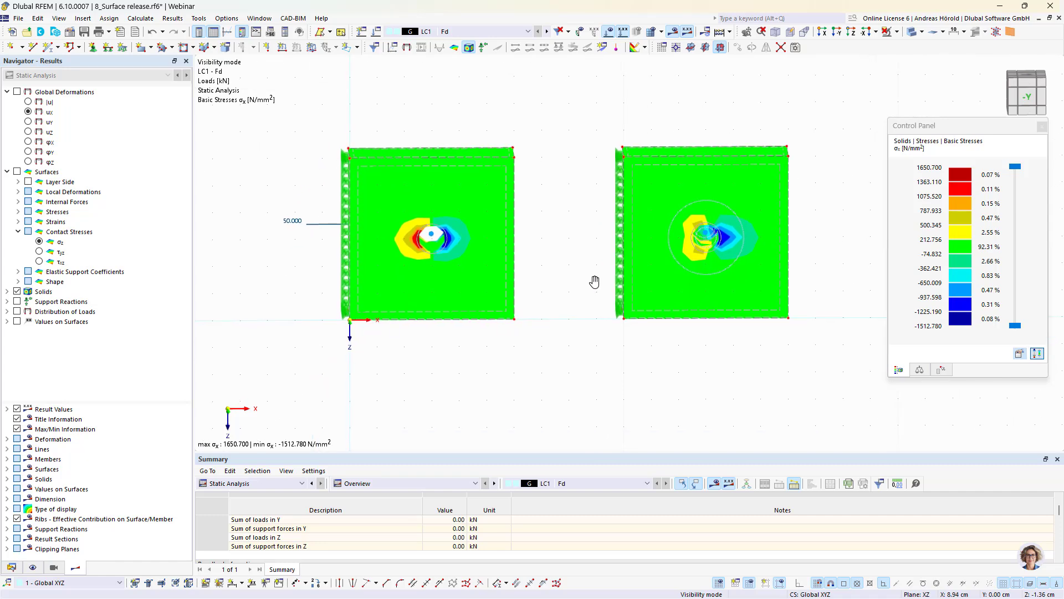
pyautogui.moveTo(585, 295)
pyautogui.keyDown('ctrl'); pyautogui.mouseDown(button='middle')
pyautogui.moveTo(584, 274)
pyautogui.moveTo(595, 424)
pyautogui.moveTo(567, 335)
pyautogui.moveTo(579, 288)
pyautogui.moveTo(580, 331)
pyautogui.moveTo(589, 298)
pyautogui.moveTo(578, 275)
pyautogui.mouseUp(button='middle'); pyautogui.keyUp('ctrl')
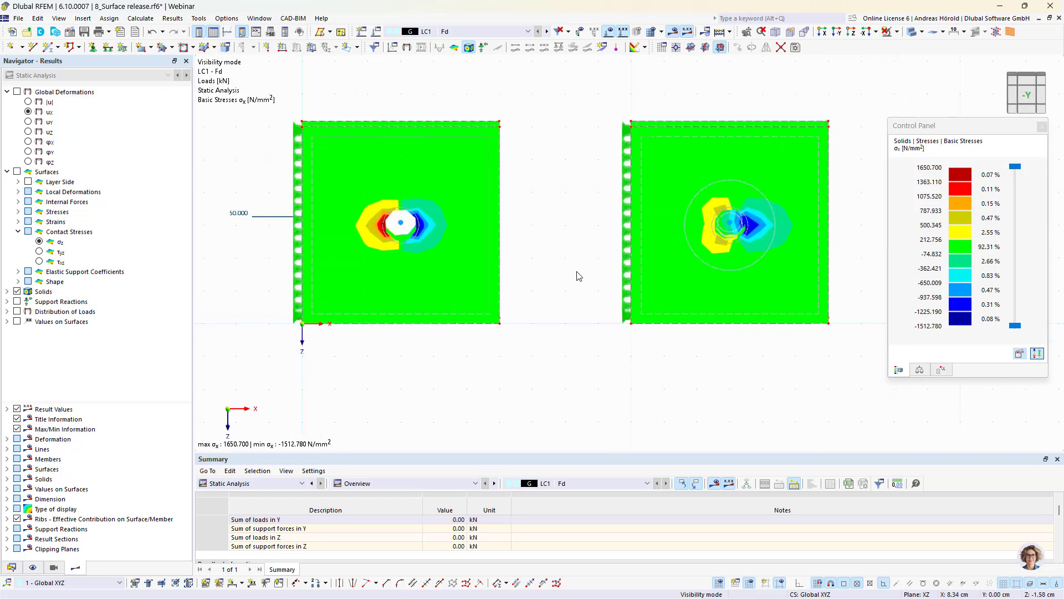
pyautogui.moveTo(254, 276); pyautogui.dragTo(866, 177)
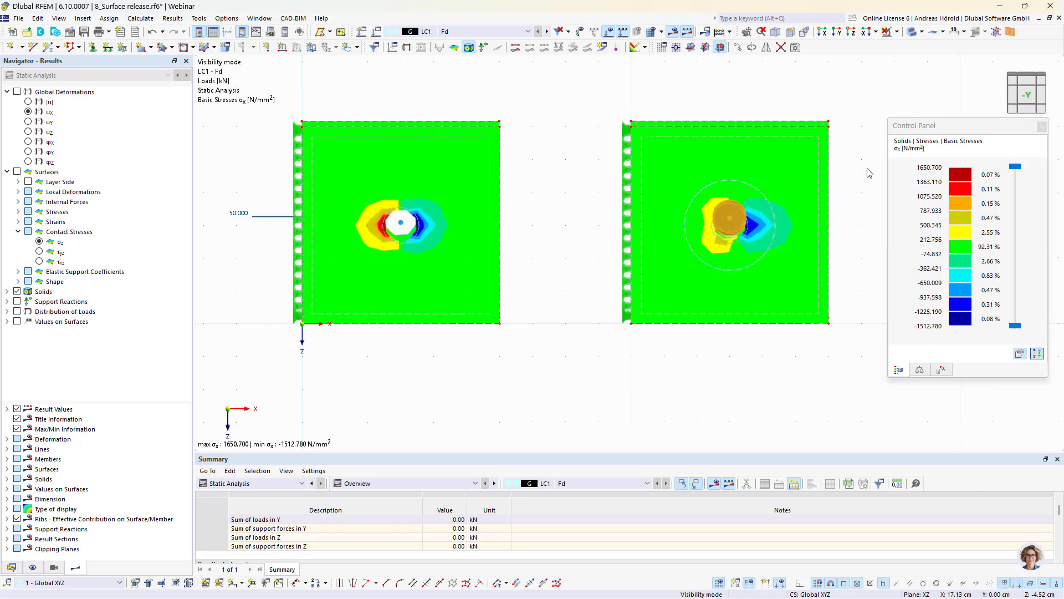
pyautogui.click(898, 32)
pyautogui.click(908, 69)
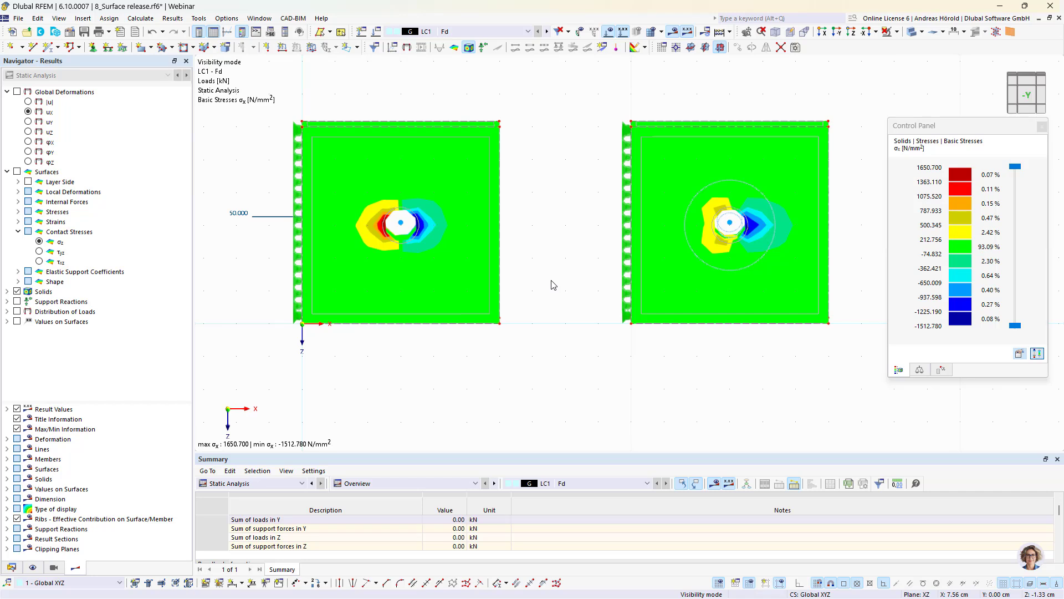
pyautogui.moveTo(552, 285); pyautogui.dragTo(550, 328, button='middle')
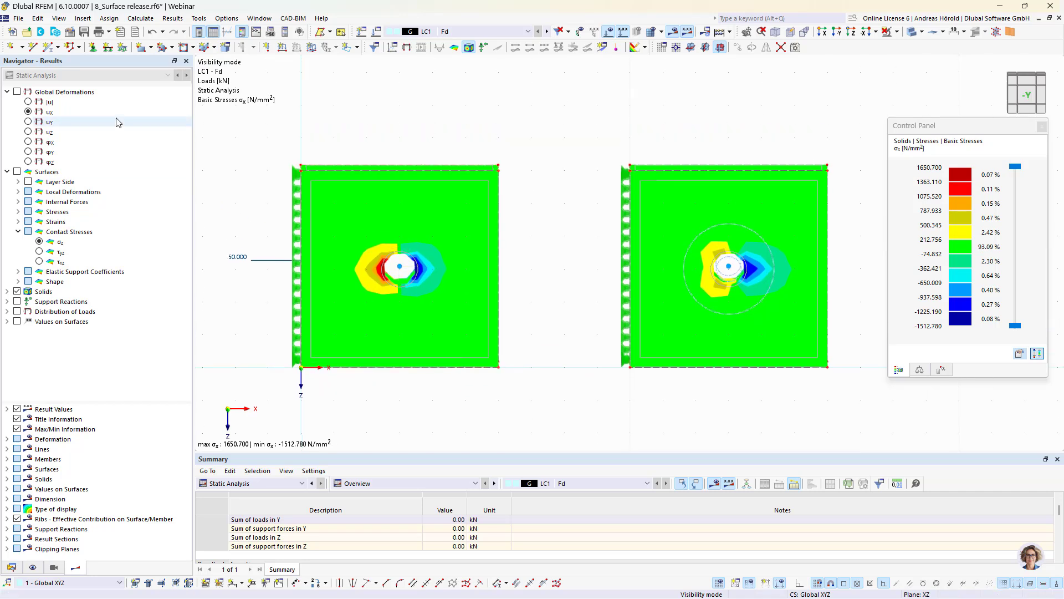
# Open the block library and browse the 2D trusses, one-bay frames, bracing and remaining block categories
pyautogui.click(54, 31)
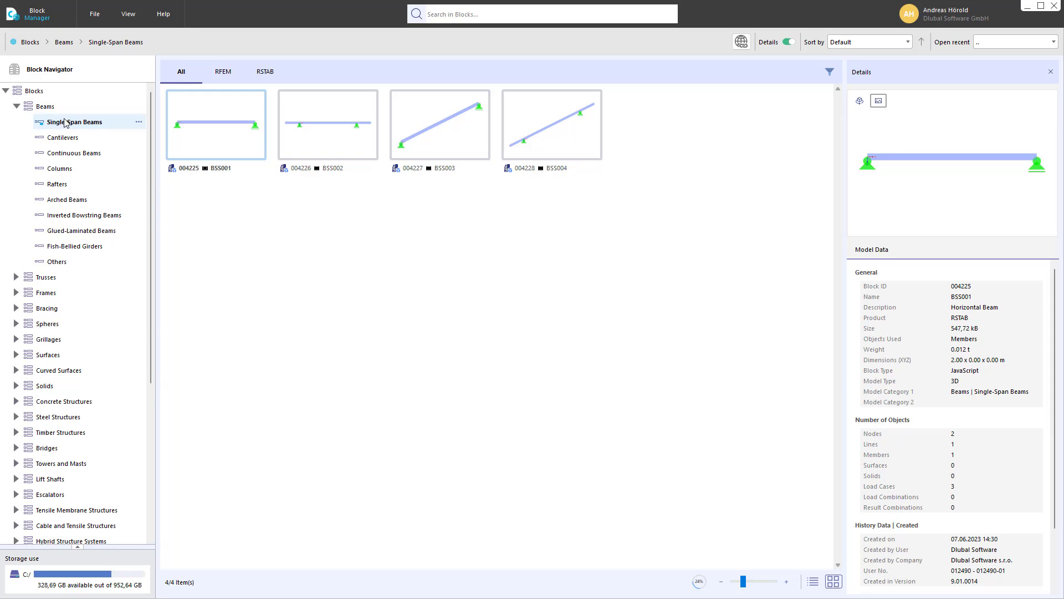
pyautogui.click(16, 278)
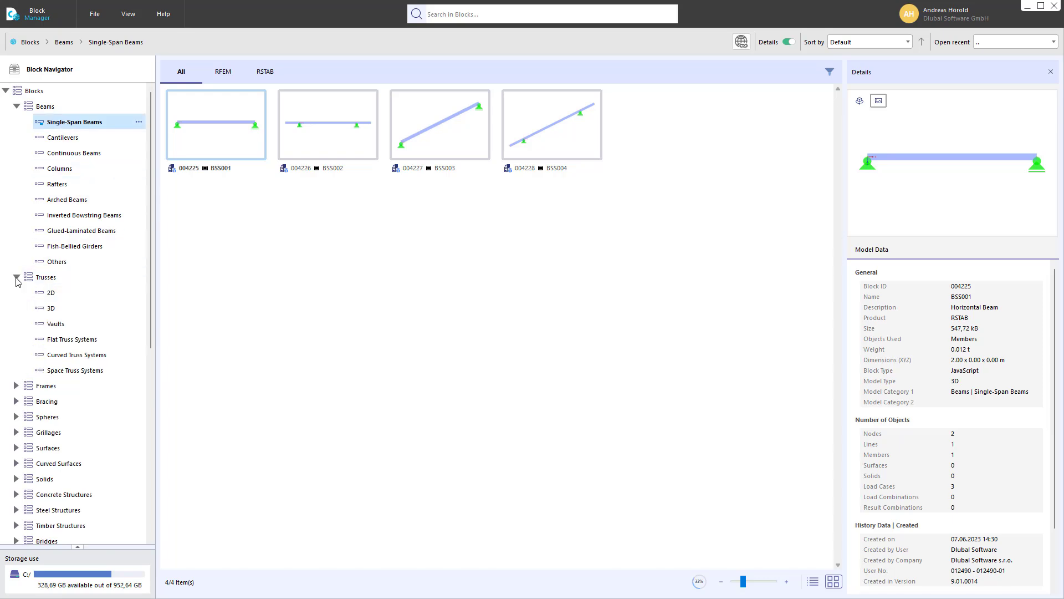
pyautogui.click(52, 293)
pyautogui.scroll(-1, 56, 297)
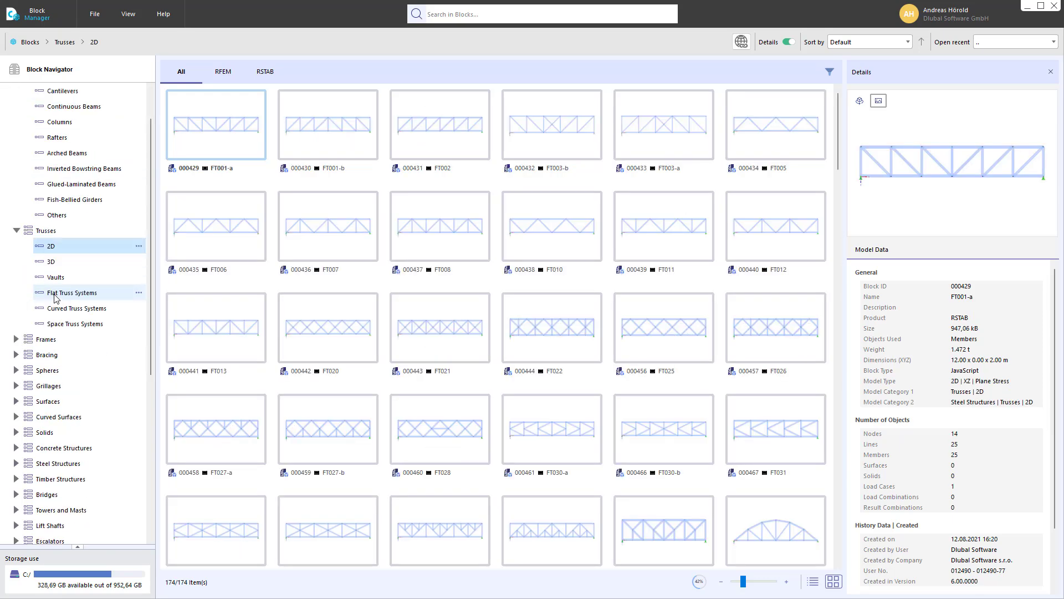
pyautogui.scroll(-3, 55, 297)
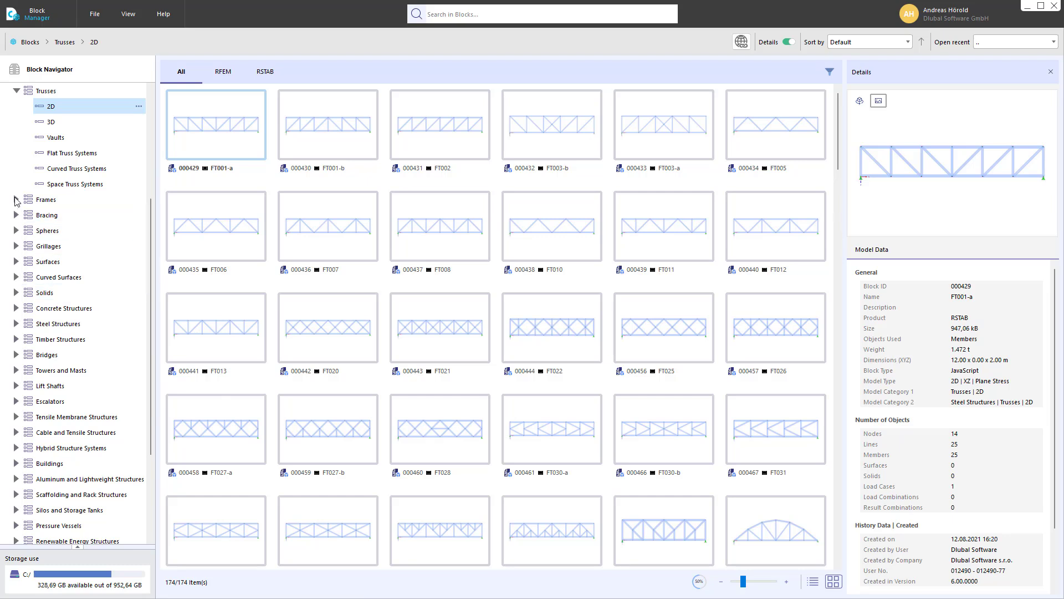
pyautogui.click(16, 200)
pyautogui.click(67, 218)
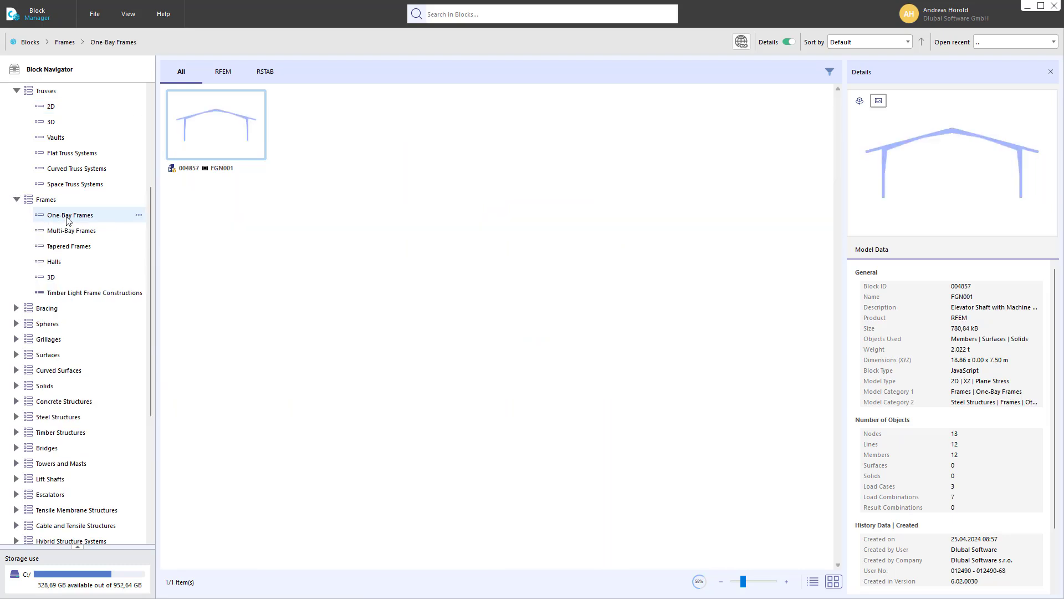
pyautogui.click(53, 310)
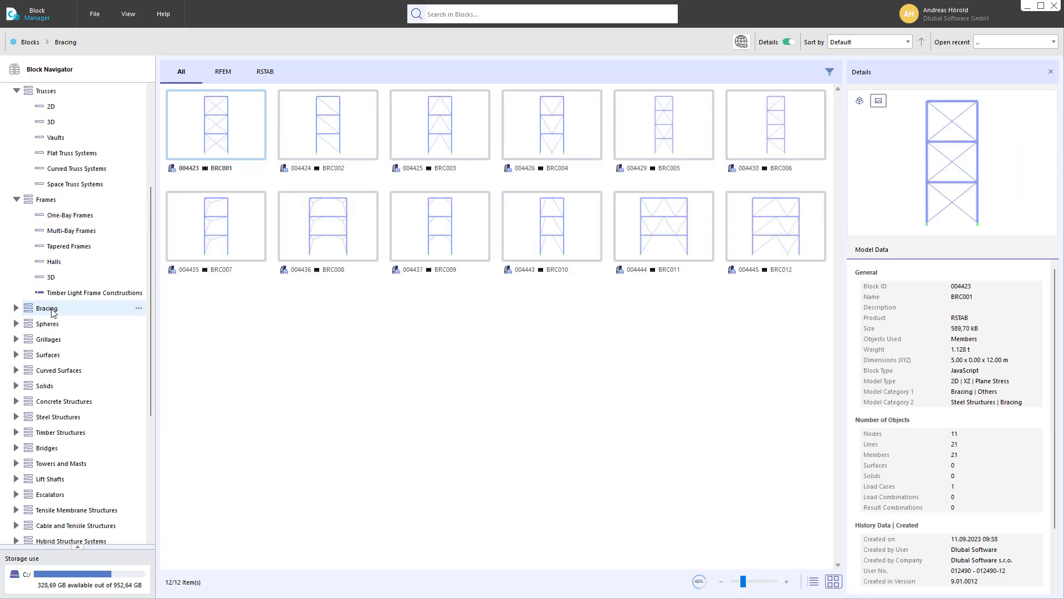
pyautogui.scroll(-5, 55, 313)
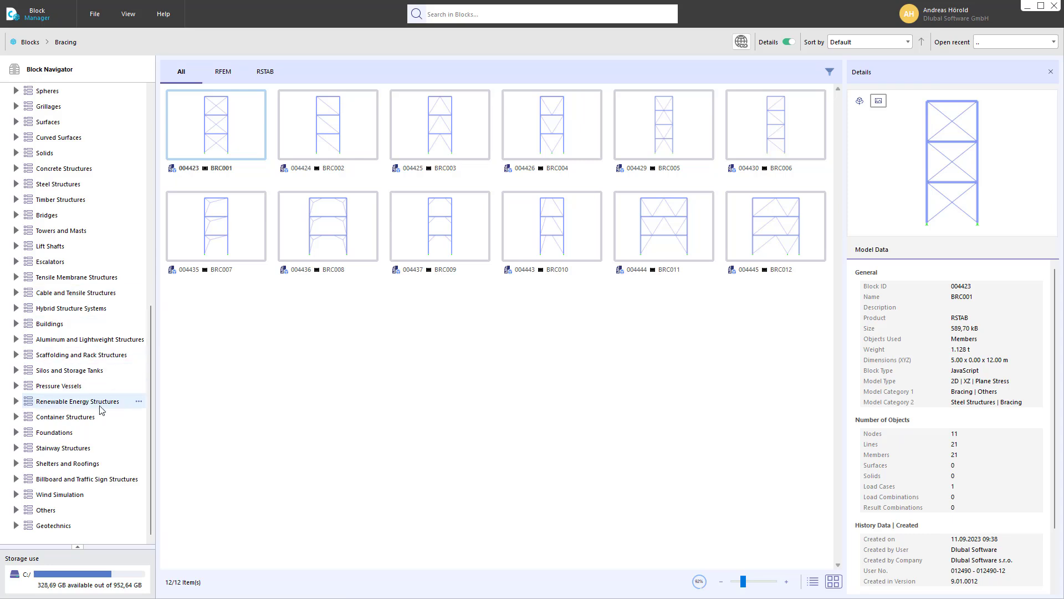
# Load block SIC001 from the Silos and Storage Tanks category and set its shell height to 700 cm
pyautogui.click(83, 371)
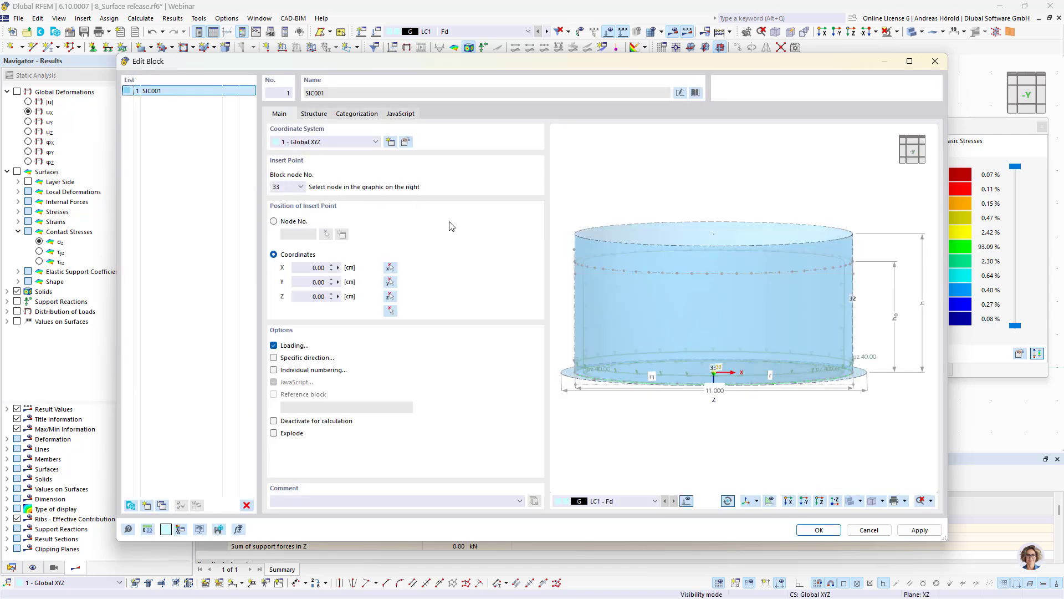
pyautogui.click(313, 114)
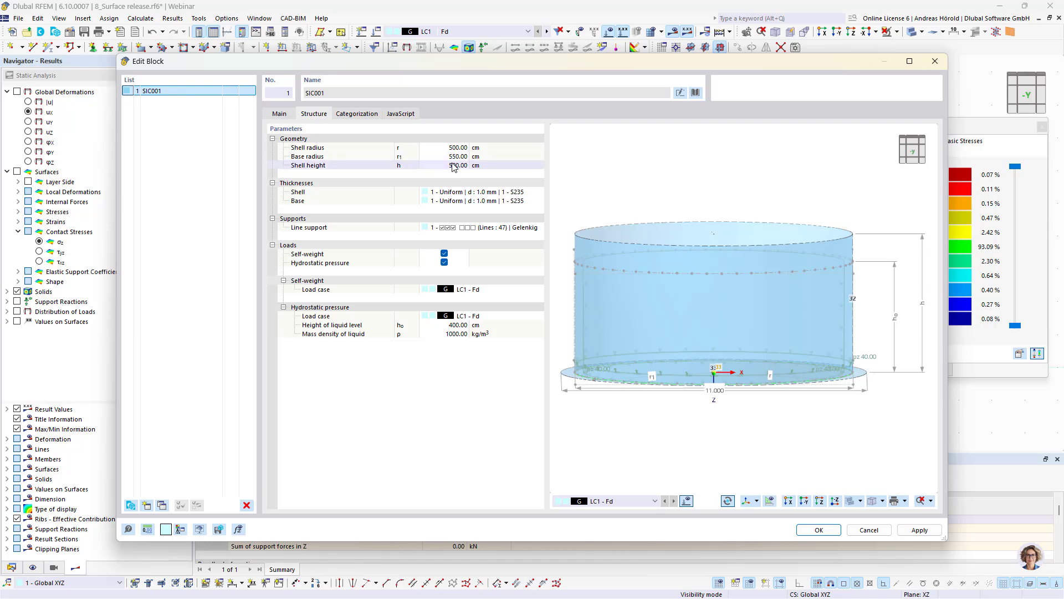
pyautogui.click(453, 164)
pyautogui.write('7')
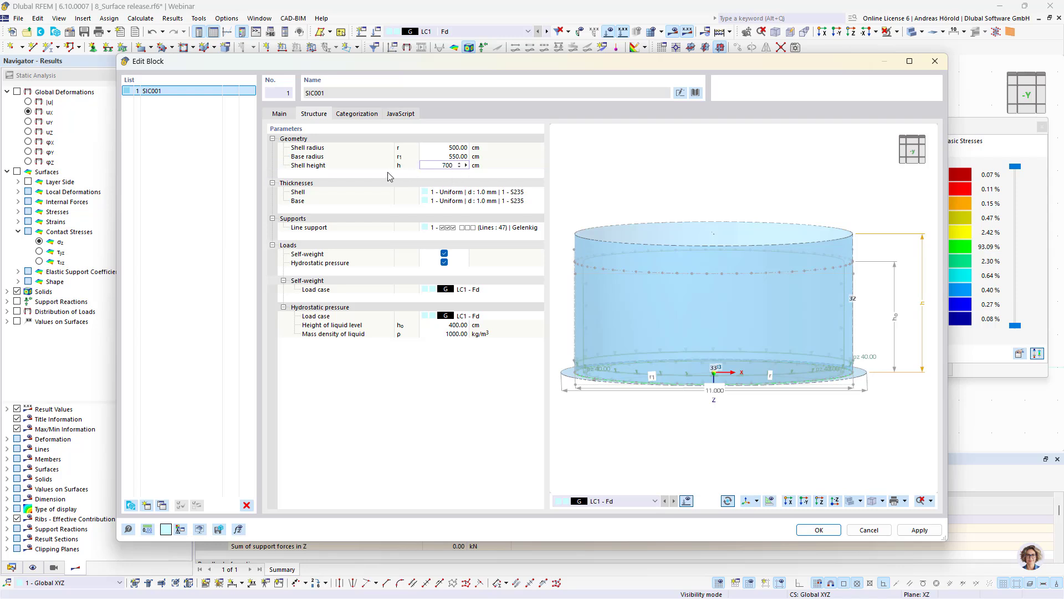
# Set the tank block's shell thickness to 8 mm and its height of liquid level to 500 cm
pyautogui.click(497, 195)
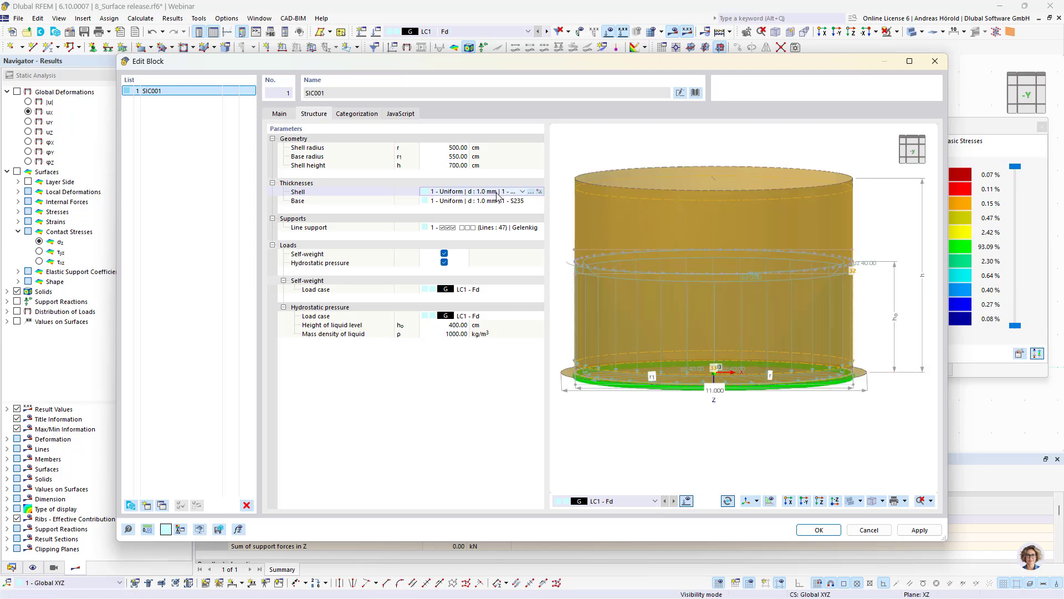
pyautogui.click(531, 192)
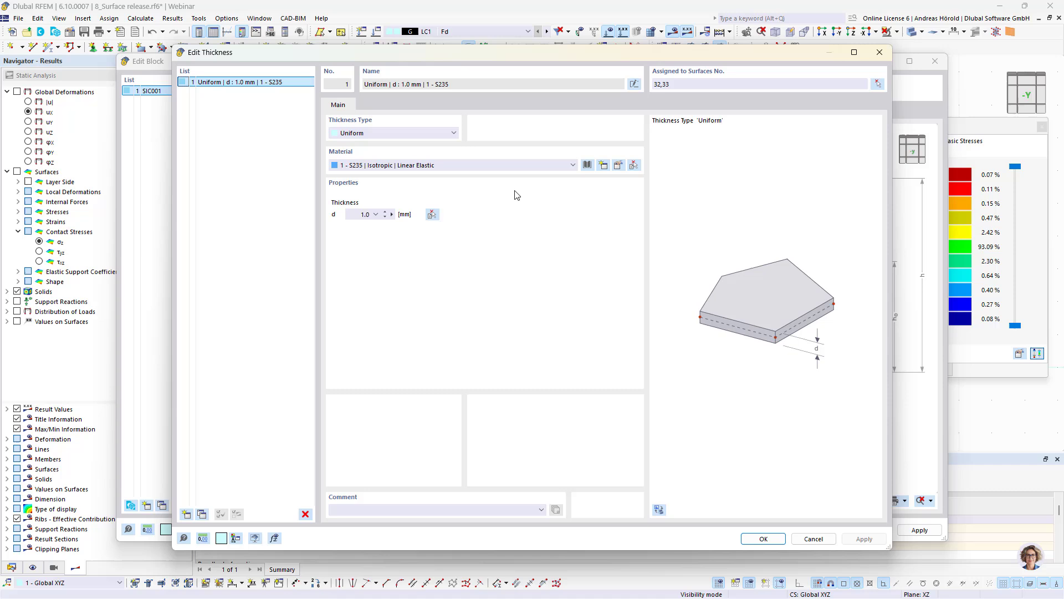
pyautogui.click(382, 216)
pyautogui.click(764, 539)
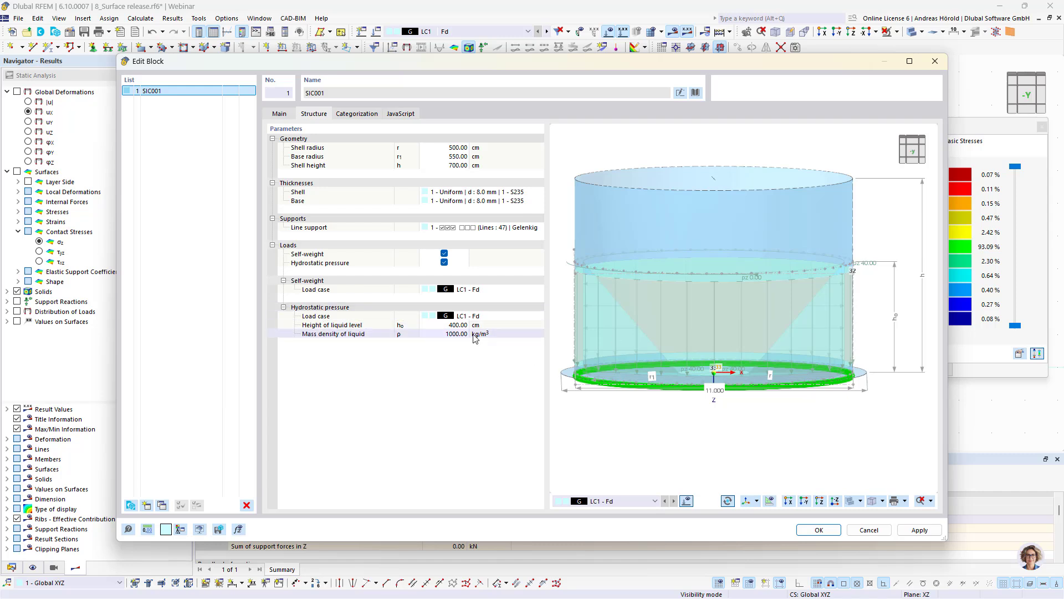
pyautogui.click(455, 326)
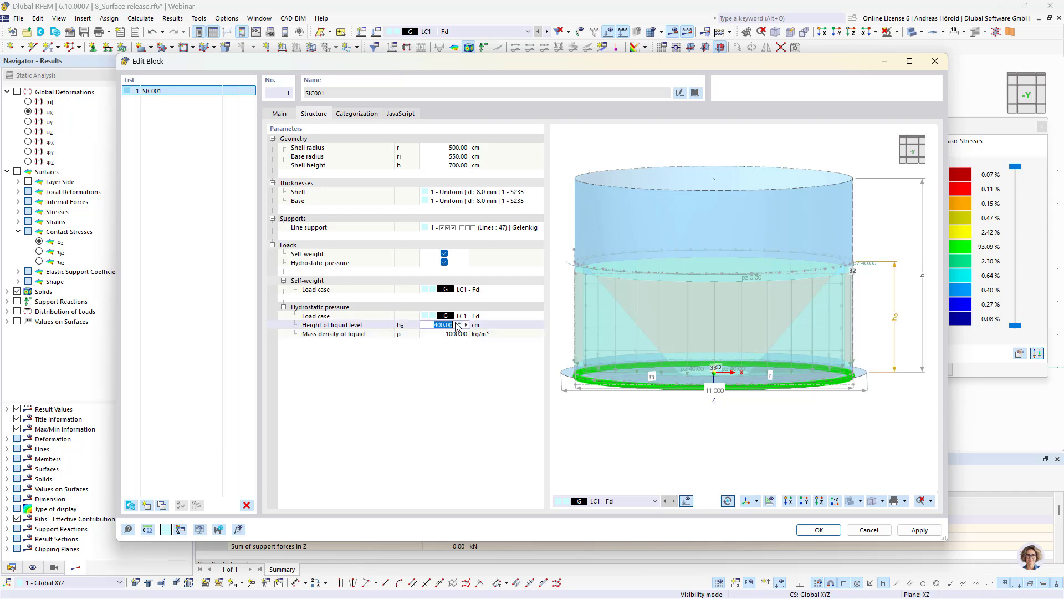
pyautogui.write('4')
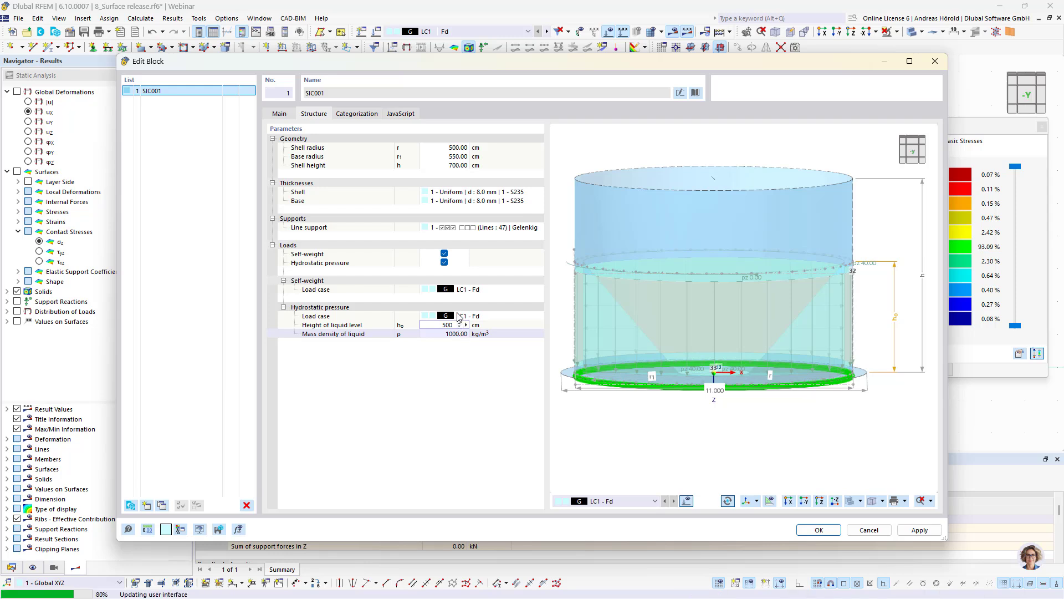
# Create a load case named Filling for the hydrostatic pressure, with action category Imposed loads - category A: domestic, residential areas
pyautogui.click(460, 316)
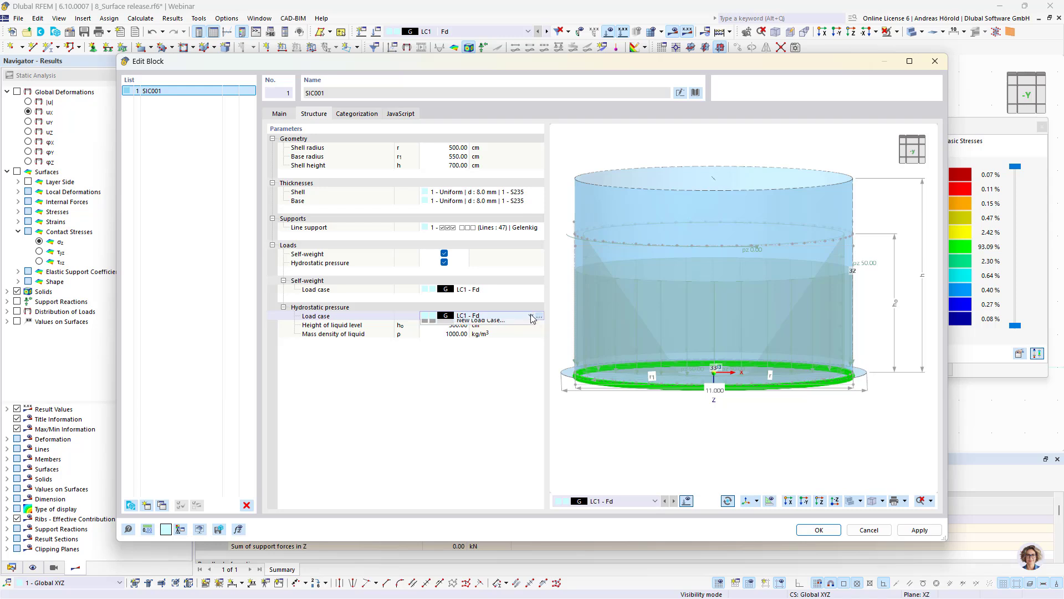
pyautogui.click(531, 316)
pyautogui.click(504, 332)
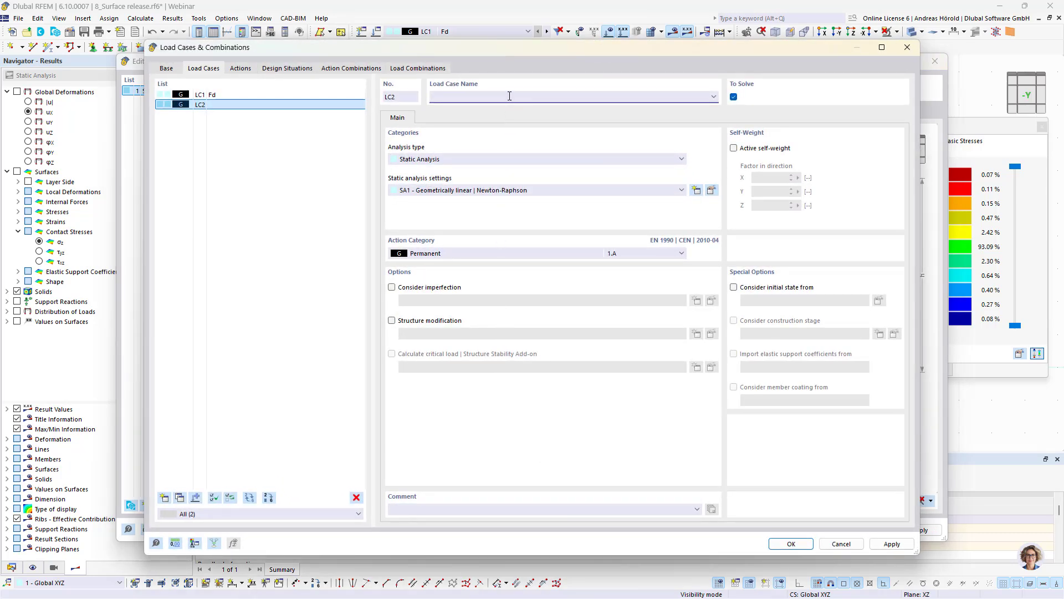
pyautogui.write('Filling')
pyautogui.click(475, 255)
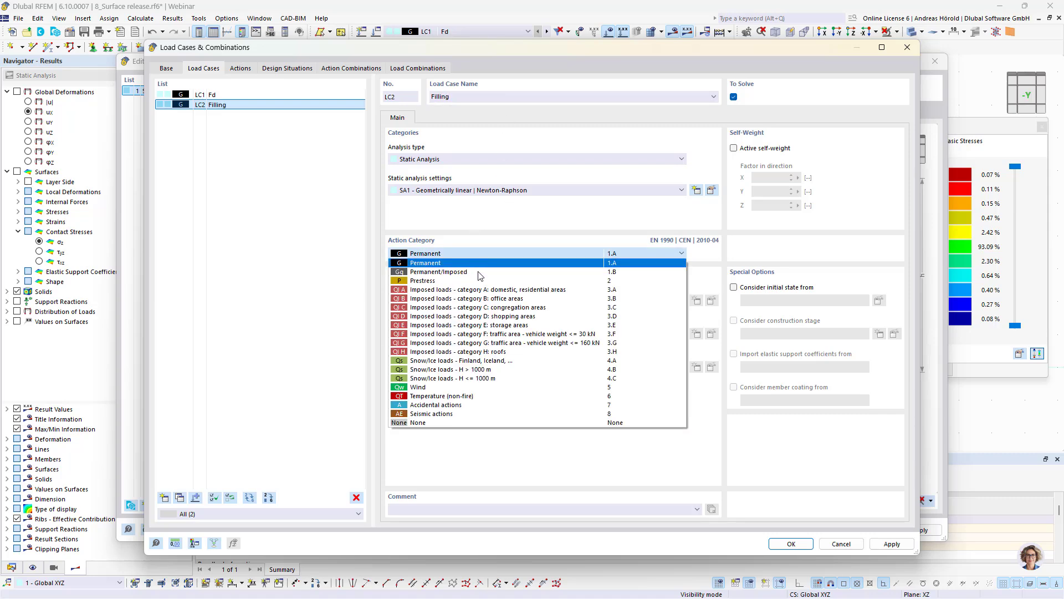
pyautogui.click(486, 290)
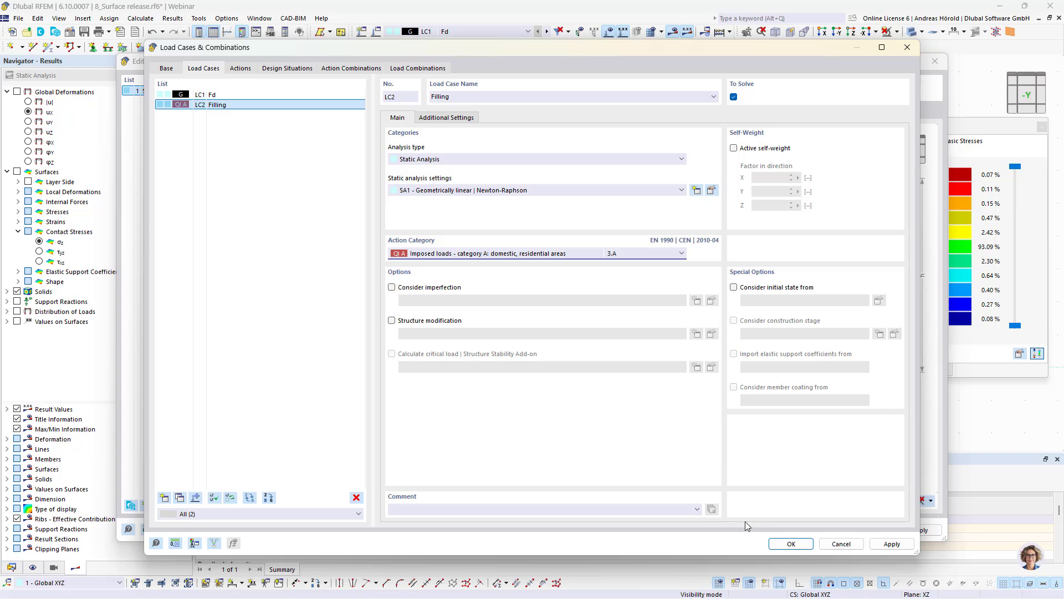
pyautogui.click(789, 543)
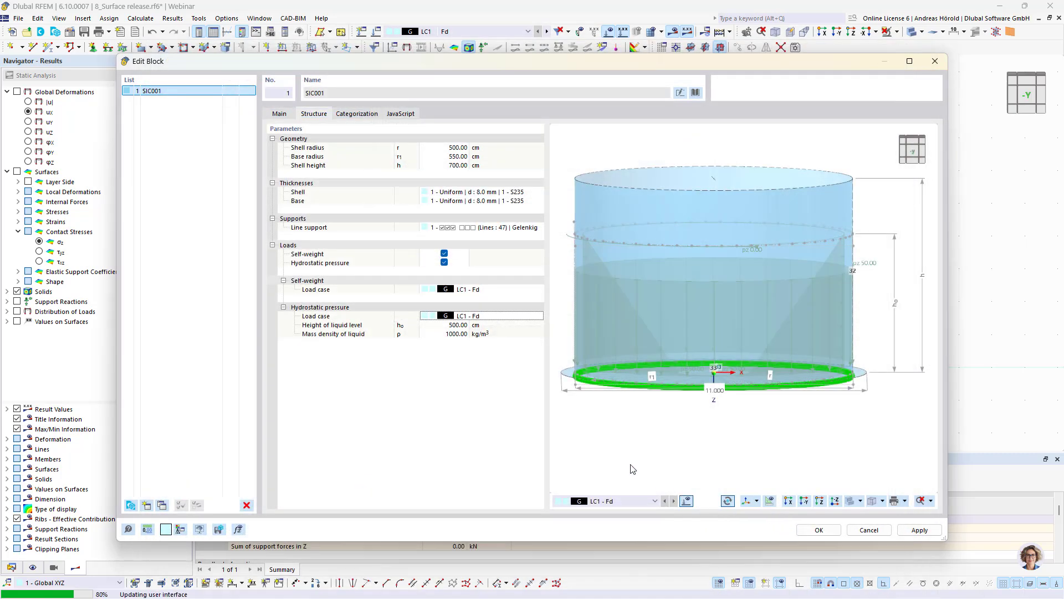
# Insert the configured tank block, accepting the deletion of existing results, and examine the tank in an isometric view
pyautogui.click(817, 530)
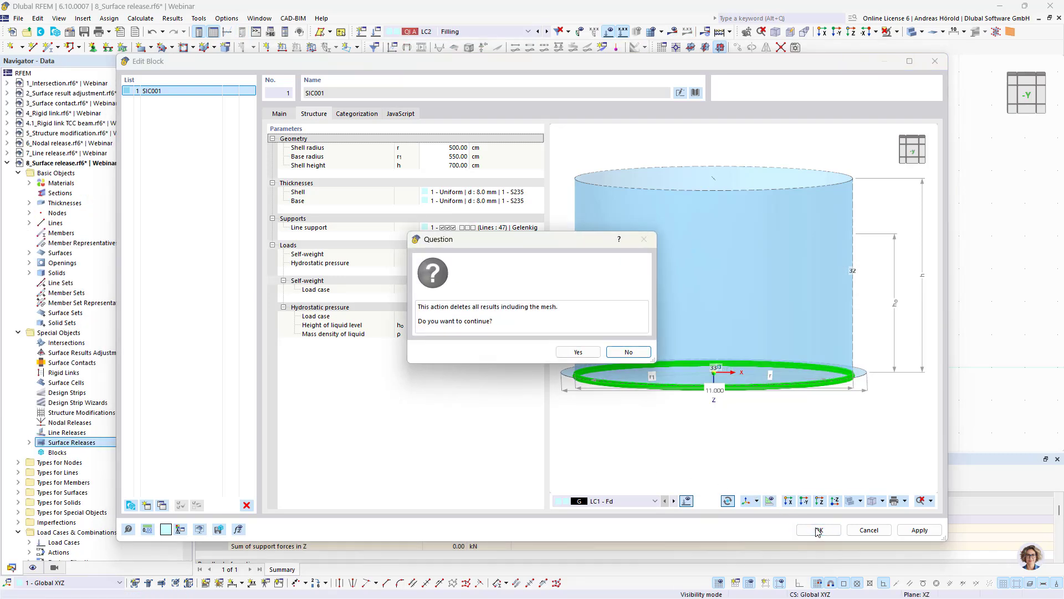
pyautogui.click(576, 352)
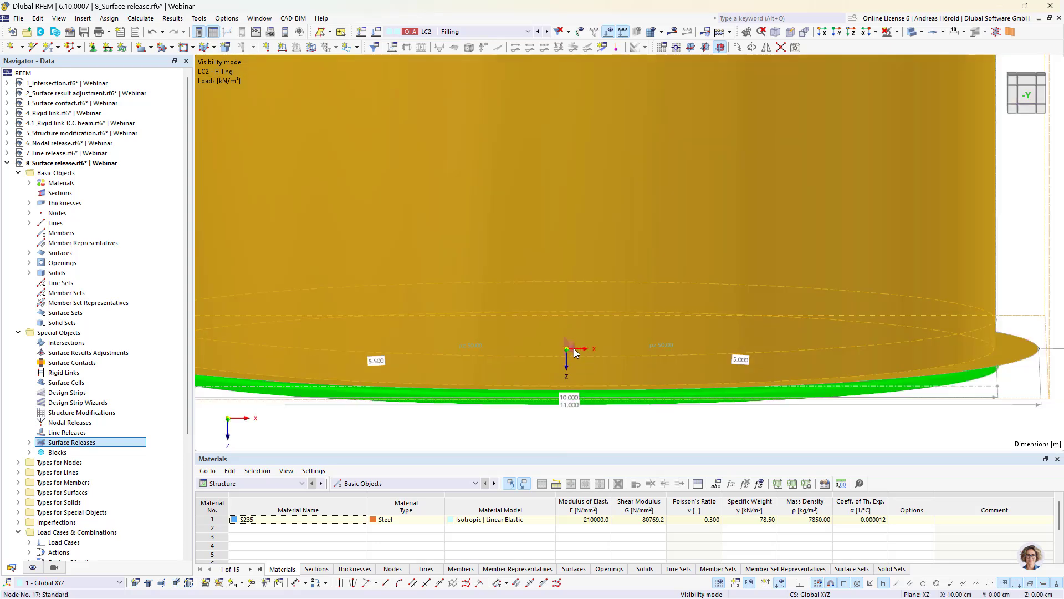
pyautogui.scroll(-7, 573, 353)
pyautogui.keyDown('ctrl'); pyautogui.moveTo(710, 418); pyautogui.dragTo(676, 419, button='middle'); pyautogui.keyUp('ctrl')
pyautogui.scroll(2, 673, 416)
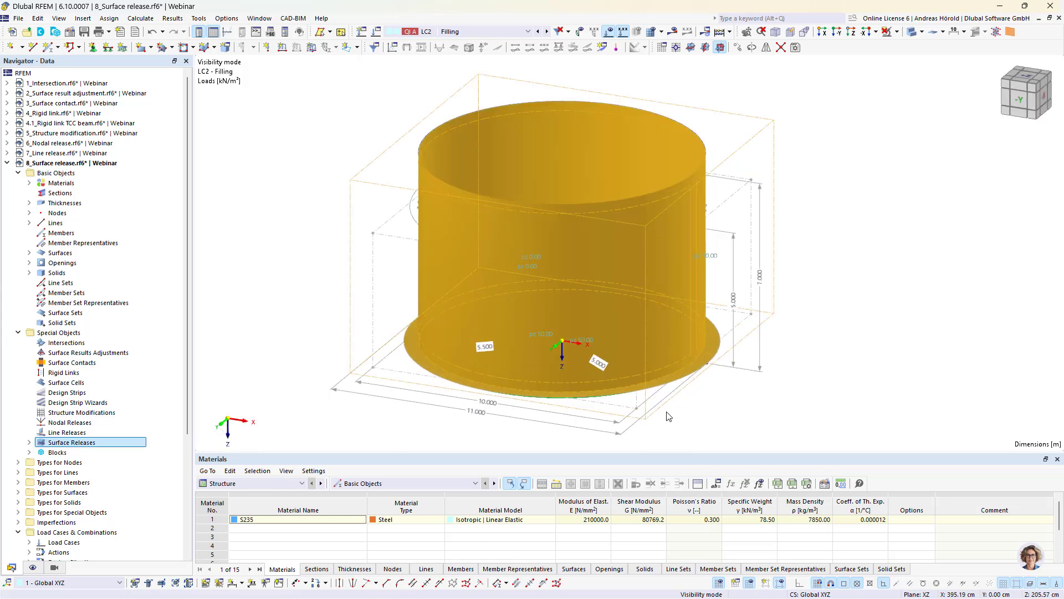
pyautogui.click(295, 293)
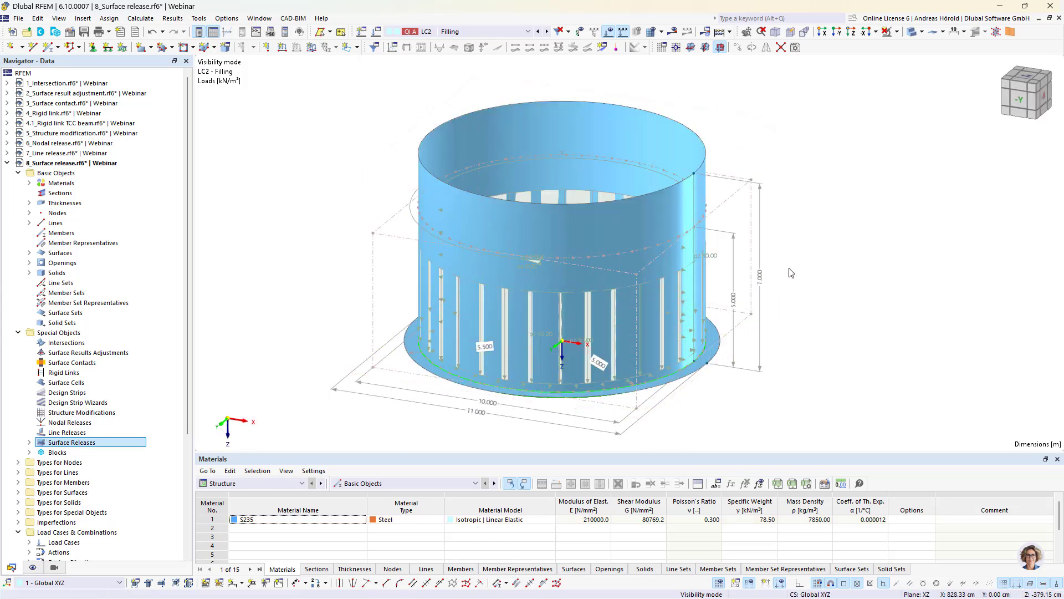
pyautogui.moveTo(793, 269)
pyautogui.keyDown('ctrl'); pyautogui.mouseDown(button='middle')
pyautogui.moveTo(800, 392)
pyautogui.moveTo(776, 278)
pyautogui.moveTo(783, 261)
pyautogui.mouseUp(button='middle'); pyautogui.keyUp('ctrl')
pyautogui.scroll(-2, 780, 259)
pyautogui.scroll(3, 546, 302)
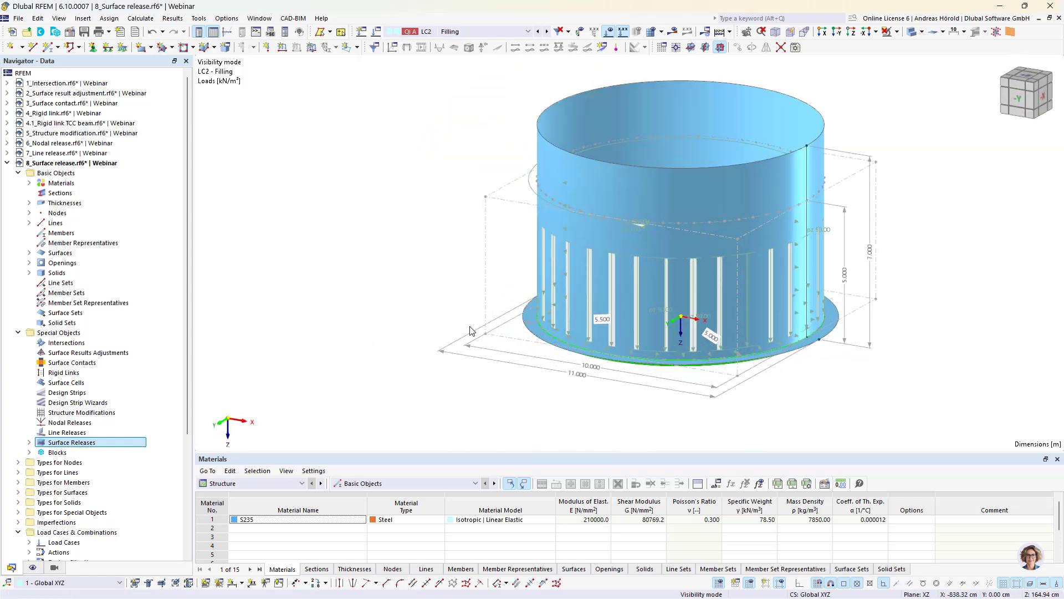
# Switch to the 9_Block model and load block SIC001 from the Silos and Storage Tanks category
pyautogui.click(7, 163)
pyautogui.click(51, 174)
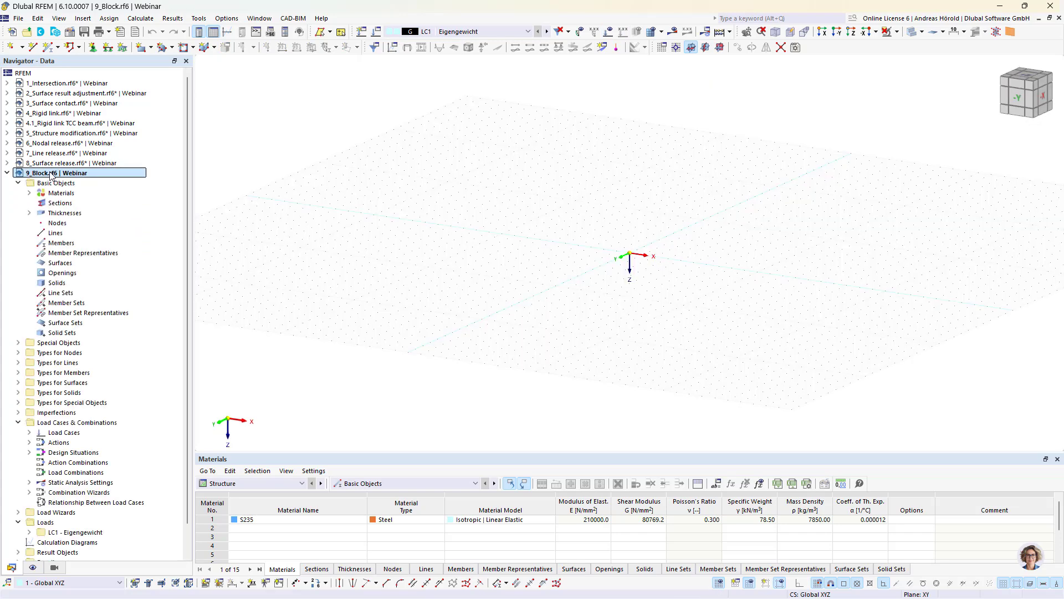
pyautogui.moveTo(531, 287); pyautogui.dragTo(446, 349, button='middle')
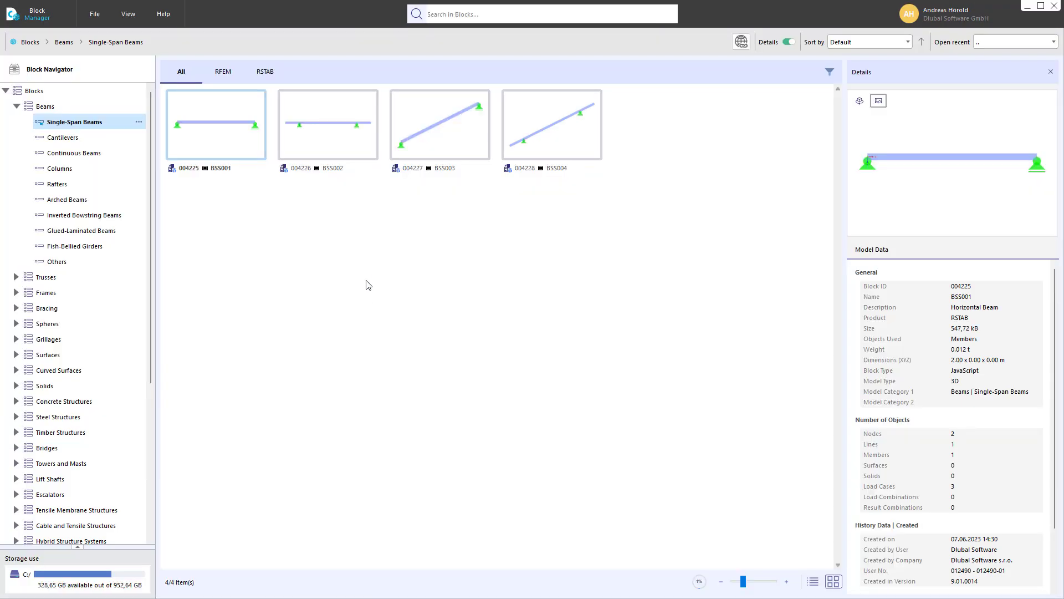
pyautogui.scroll(-5, 83, 447)
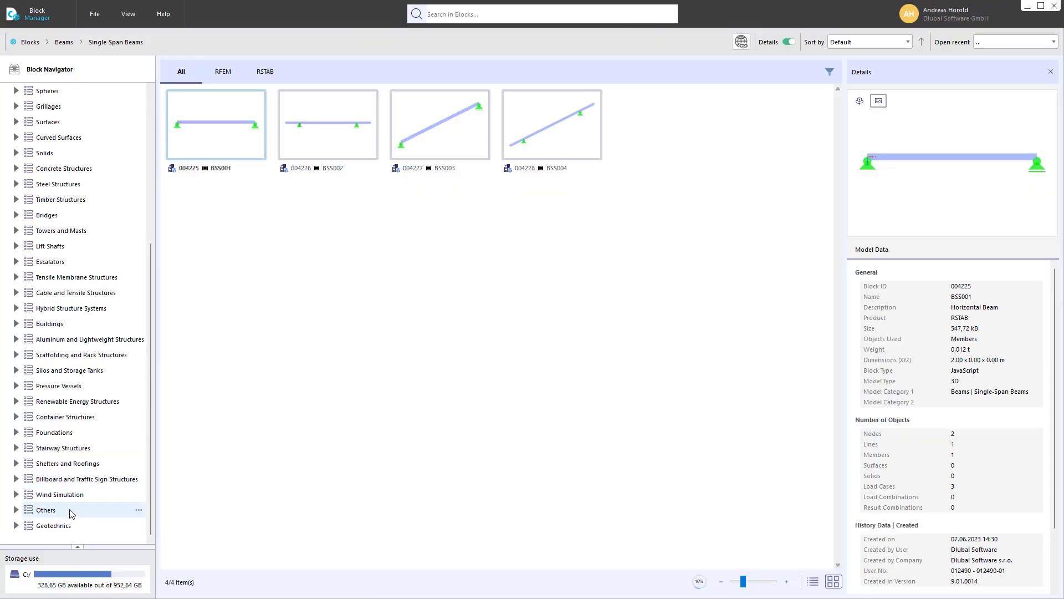
pyautogui.click(61, 372)
pyautogui.doubleClick(216, 145)
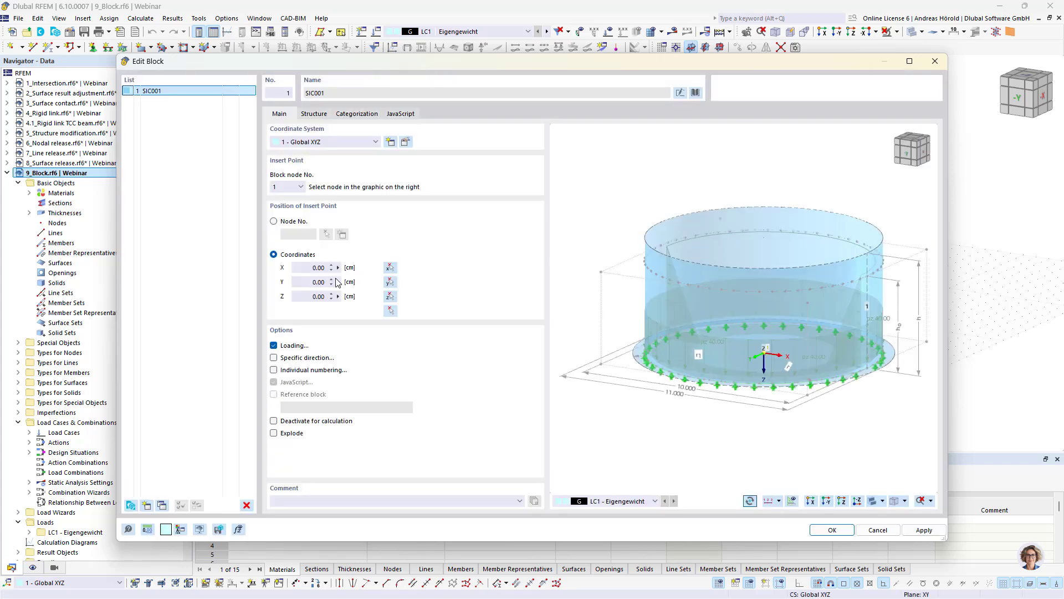
# Set the shell height of the tank block in the 9_Block model to 700 cm
pyautogui.click(313, 114)
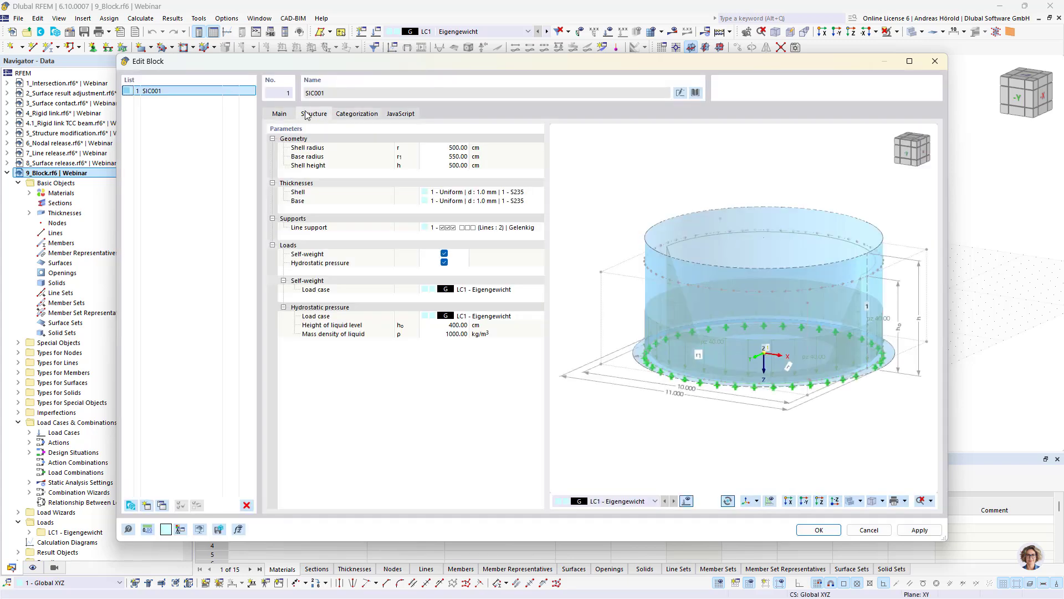
pyautogui.doubleClick(447, 165)
pyautogui.write('700')
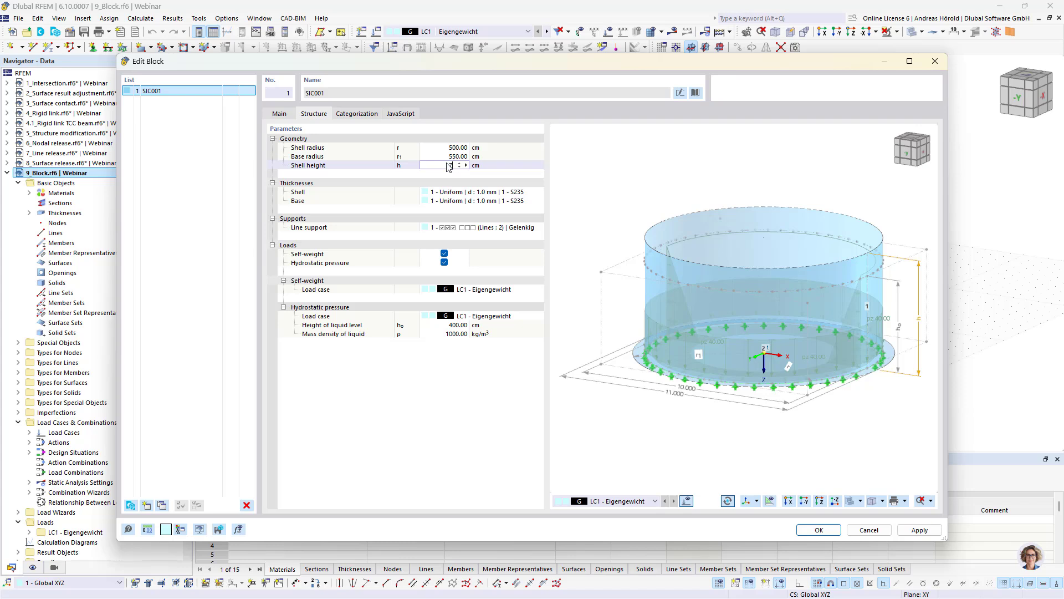
# Set the uniform thickness assigned to the tank's shell and base to 8 mm
pyautogui.click(490, 192)
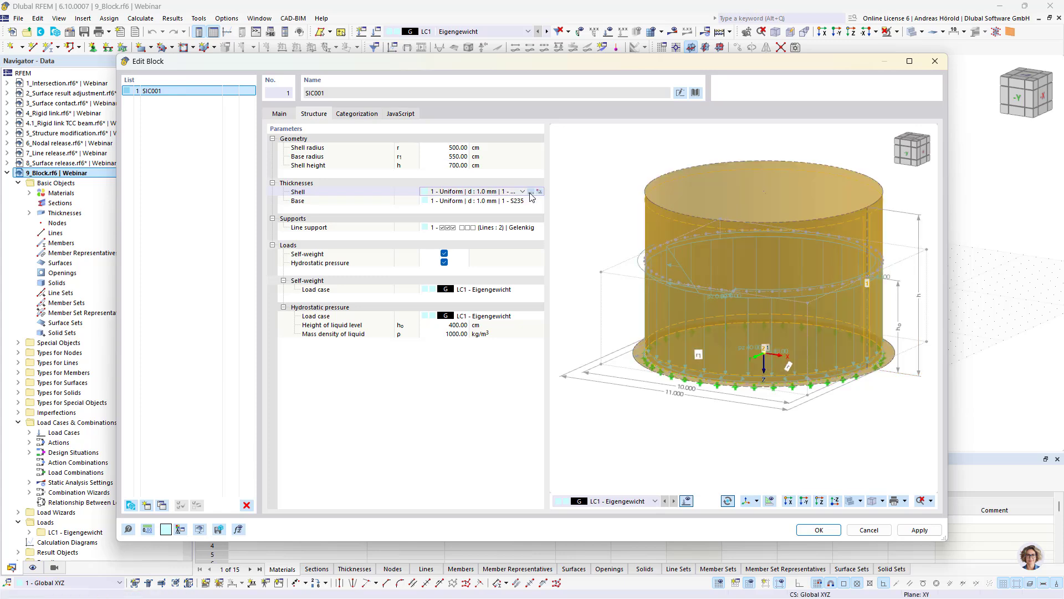
pyautogui.click(531, 192)
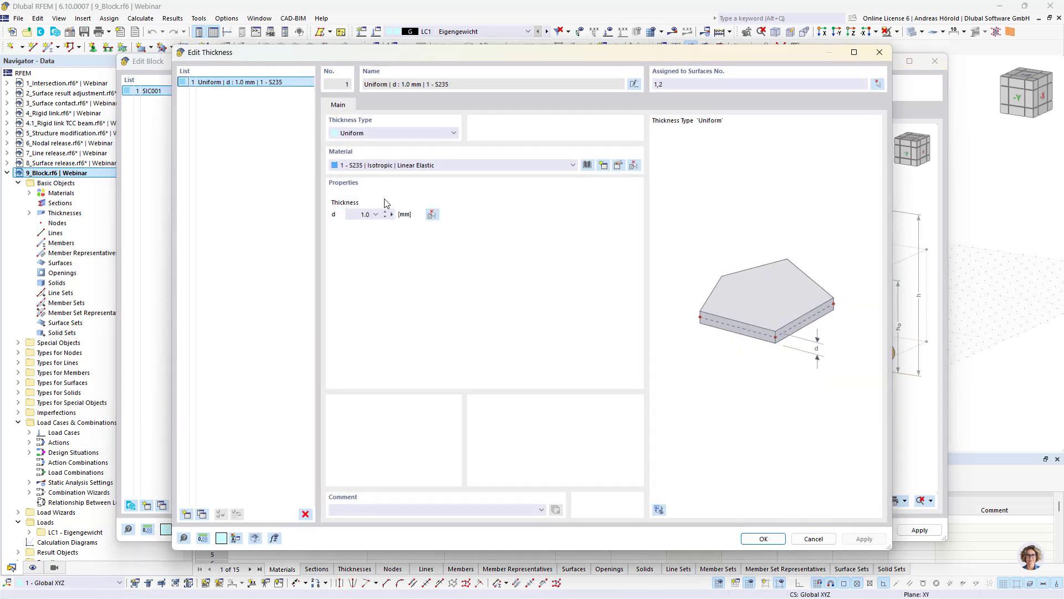
pyautogui.click(364, 214)
pyautogui.write('8')
pyautogui.press('Tab')
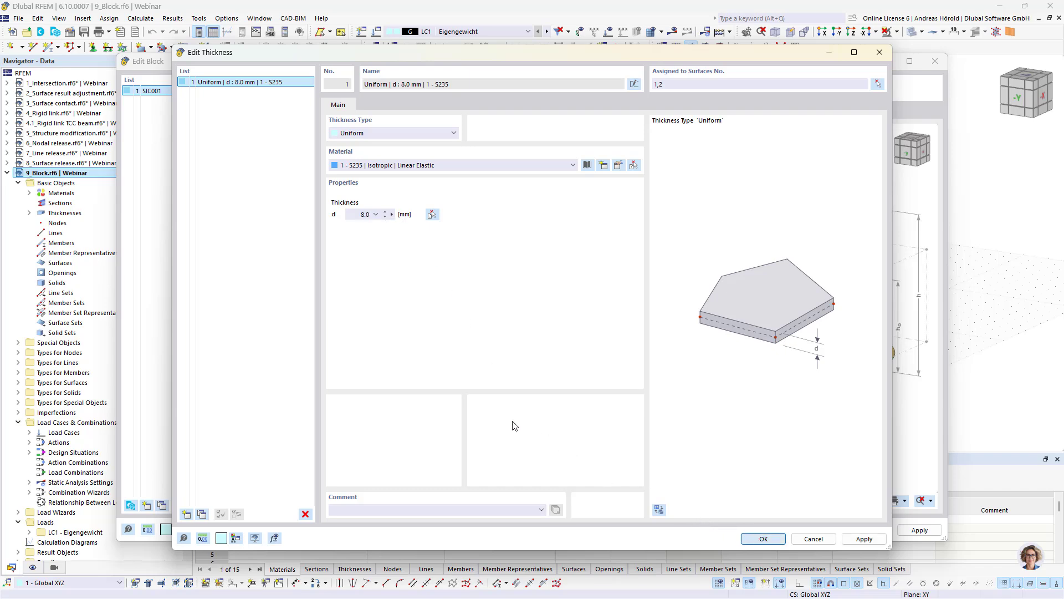
pyautogui.press('Return')
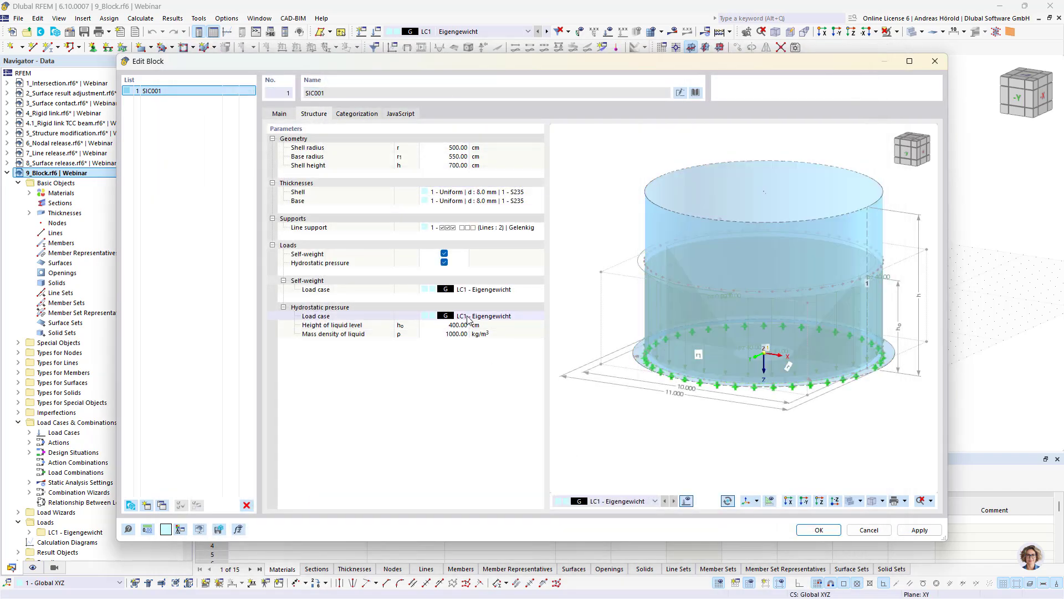
# Set the tank's liquid level to 500 cm and create hydrostatic pressure load case Filling with Imposed loads - category A: domestic, residential areas
pyautogui.click(462, 325)
pyautogui.write('5')
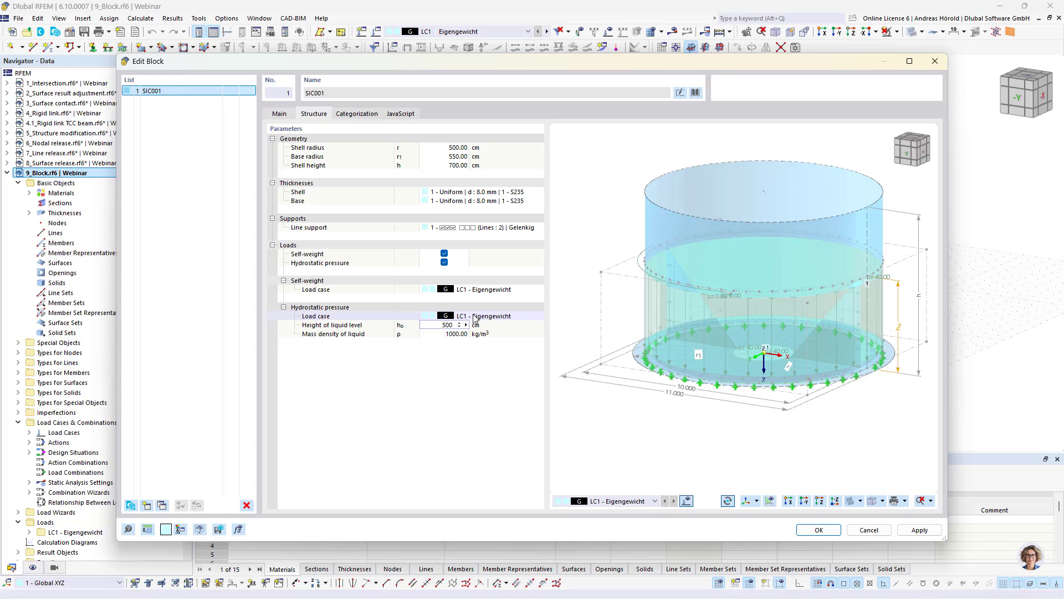
pyautogui.click(532, 317)
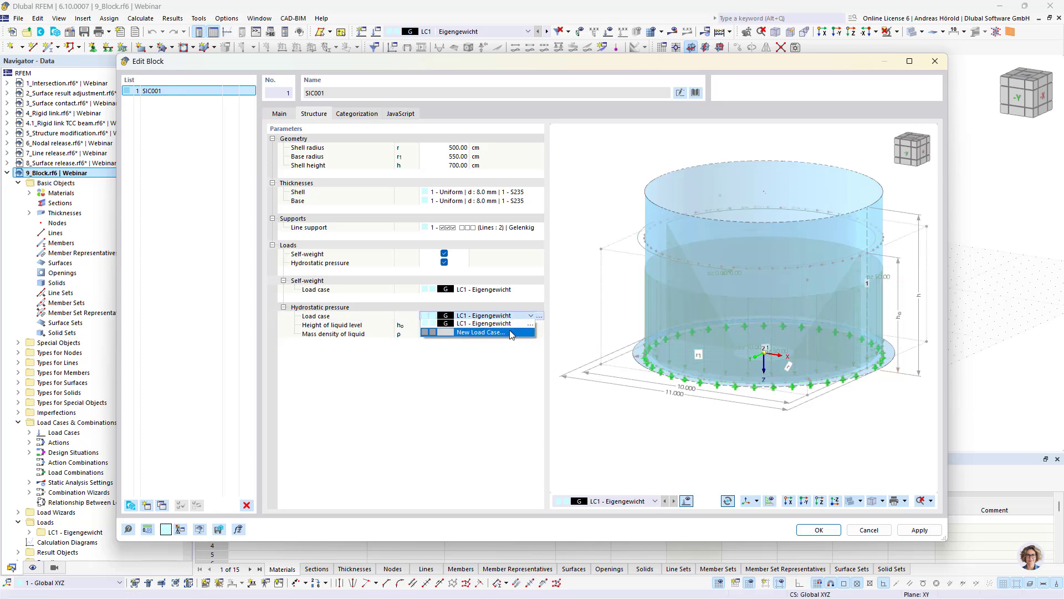
pyautogui.click(510, 331)
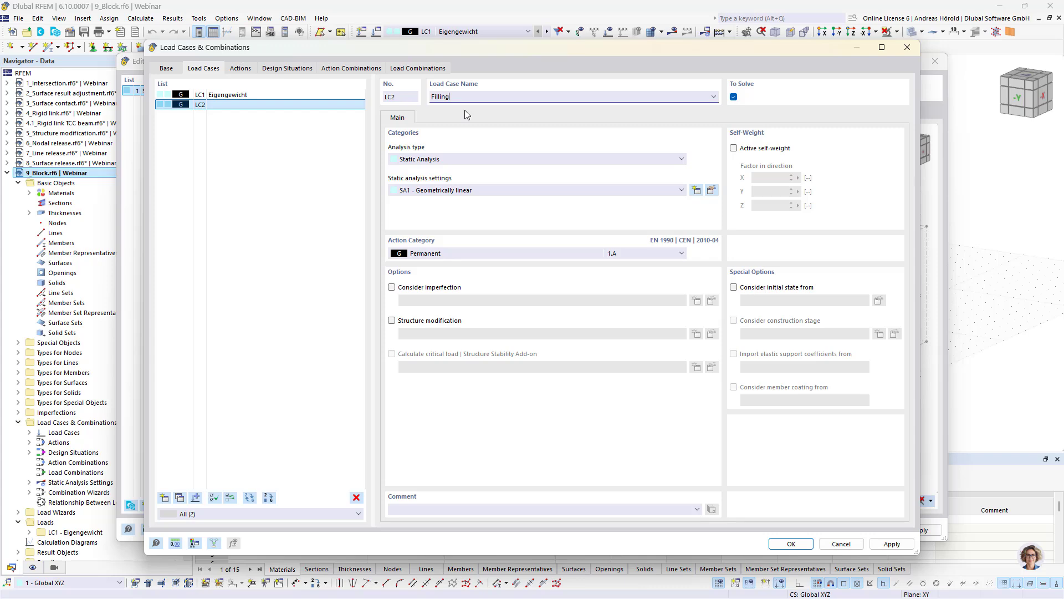
pyautogui.click(488, 253)
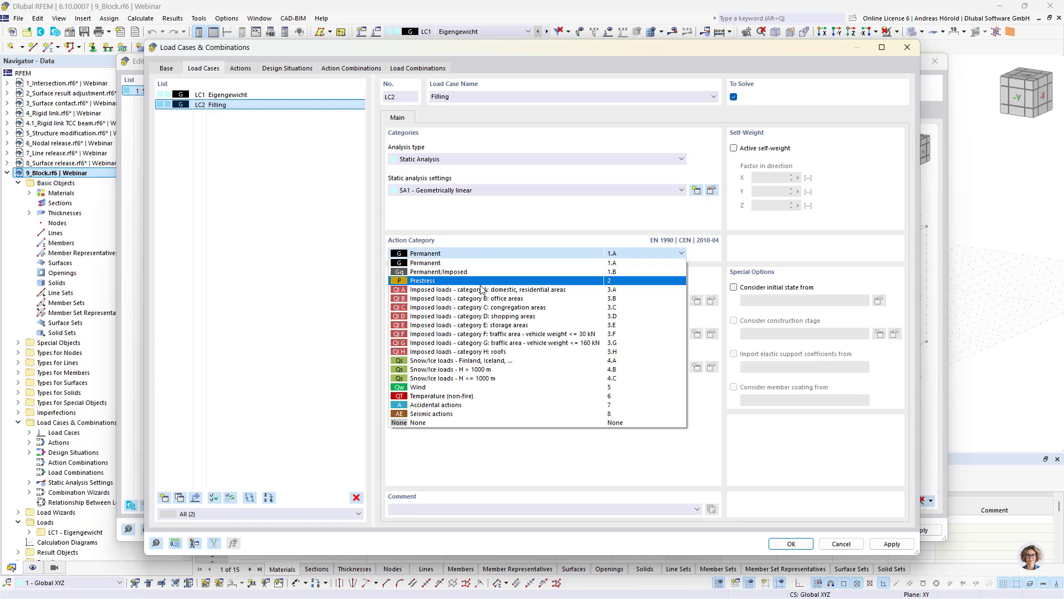
pyautogui.click(481, 290)
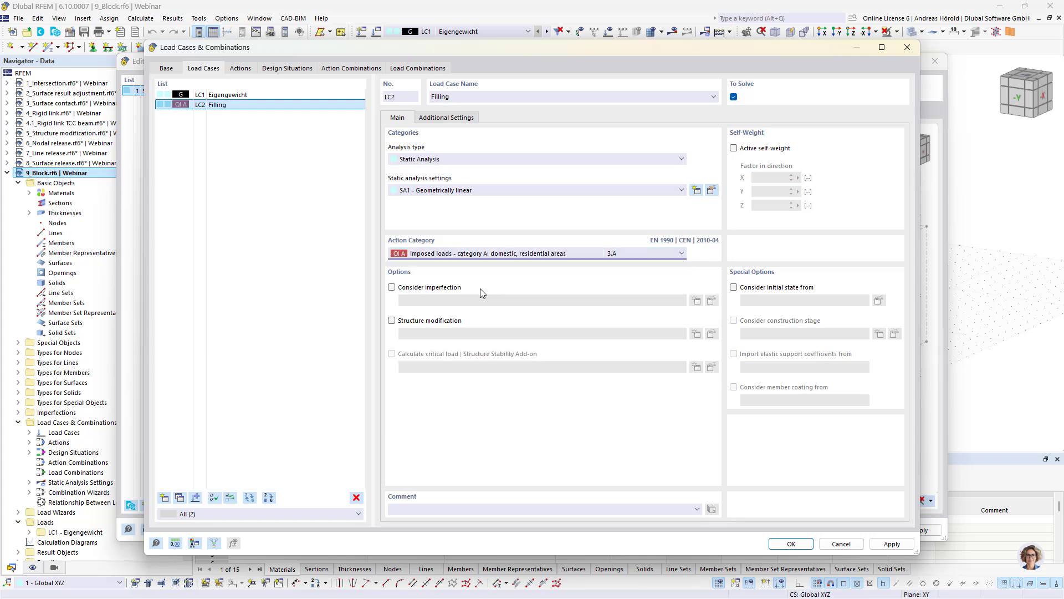
# Rename load case LC1 as Self-weight and insert the configured SIC001 tank block into the model
pyautogui.click(232, 96)
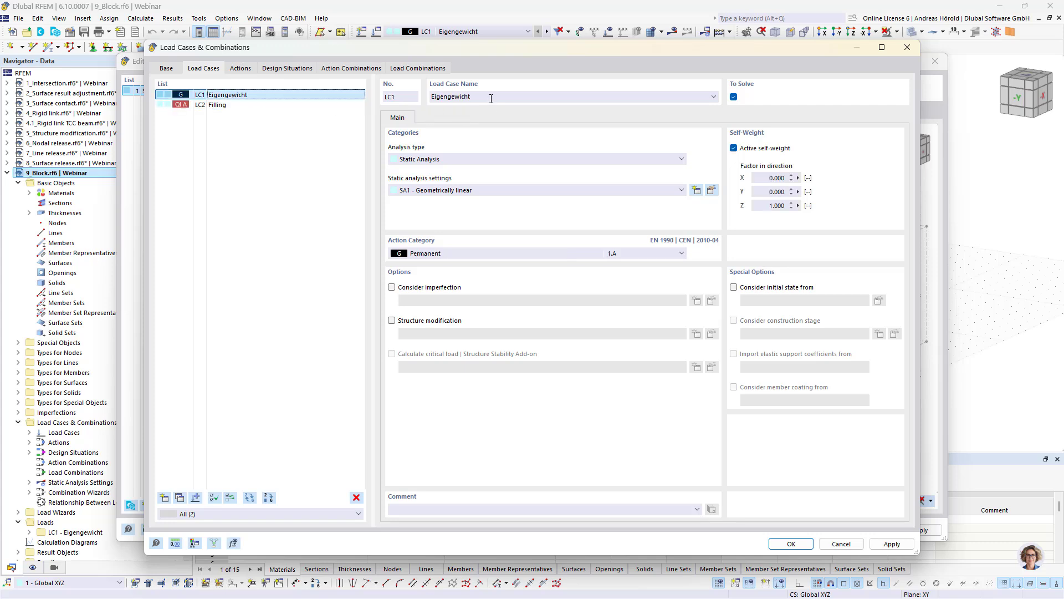
pyautogui.moveTo(491, 98); pyautogui.dragTo(424, 98)
pyautogui.write('Self-')
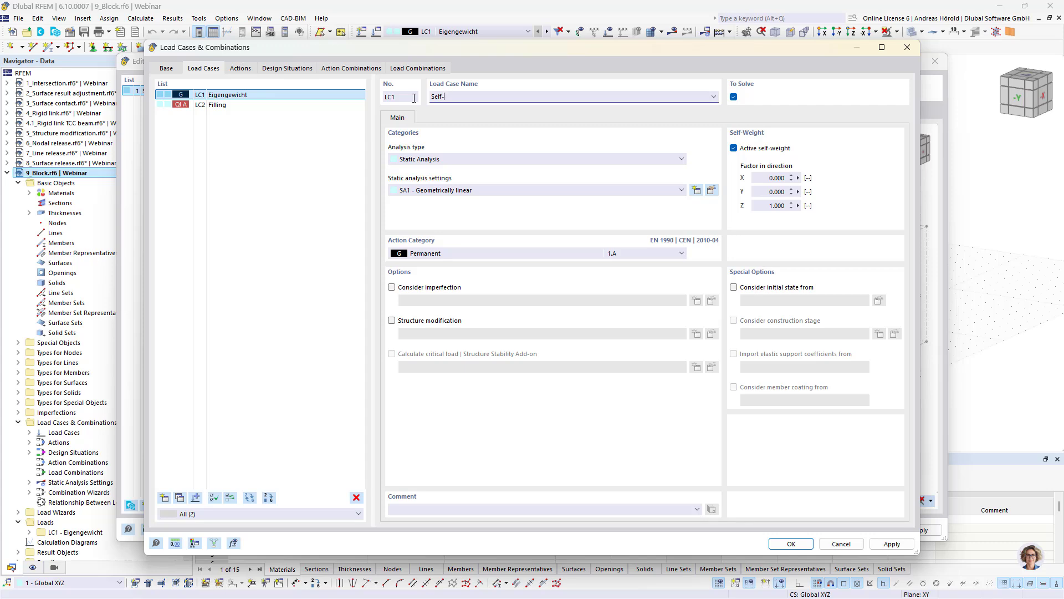
pyautogui.write('weight')
pyautogui.click(306, 104)
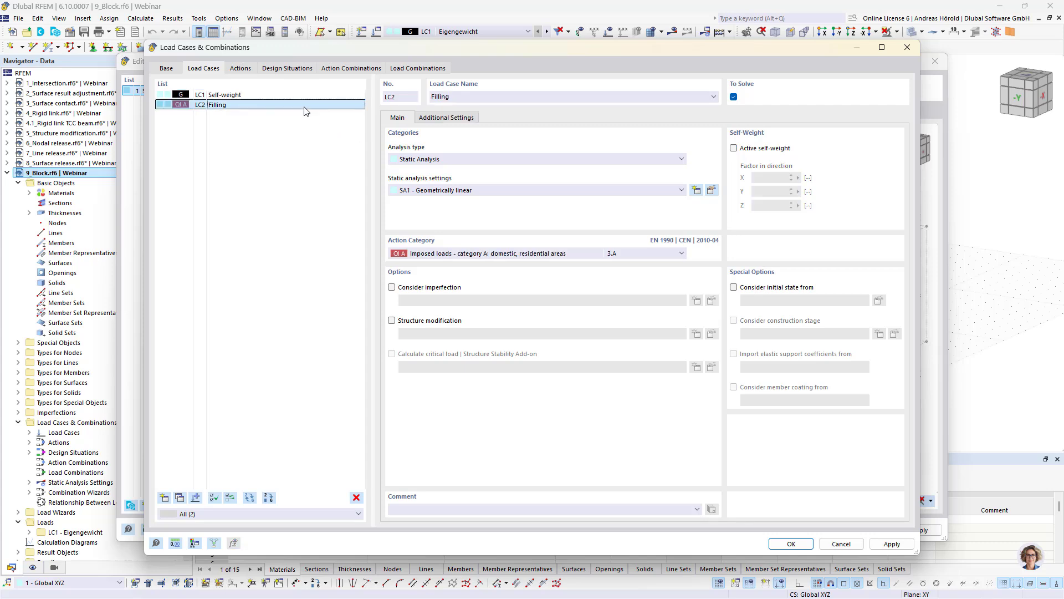
pyautogui.click(796, 546)
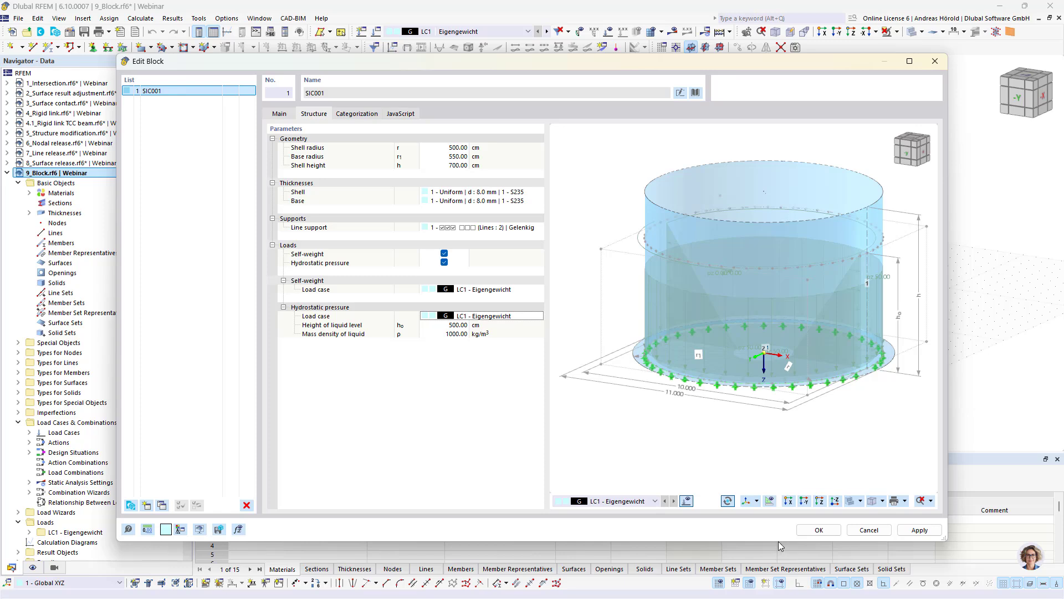
pyautogui.click(819, 530)
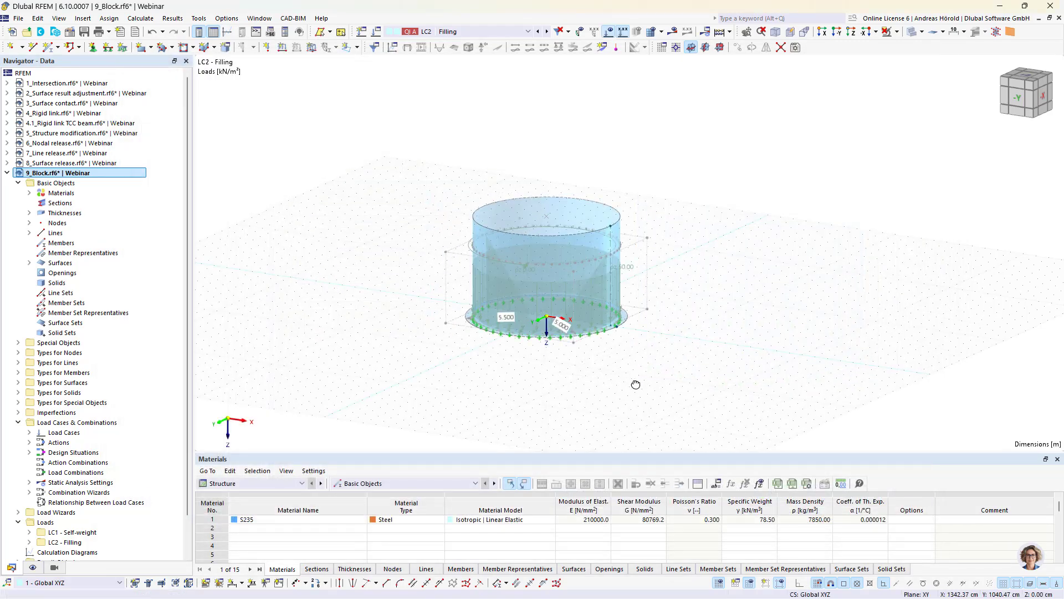
# Examine the free rectangular load acting on the tank and the structure parameters of block SIC001, leaving both unedited
pyautogui.keyDown('ctrl'); pyautogui.moveTo(635, 384); pyautogui.dragTo(634, 319, button='middle'); pyautogui.keyUp('ctrl')
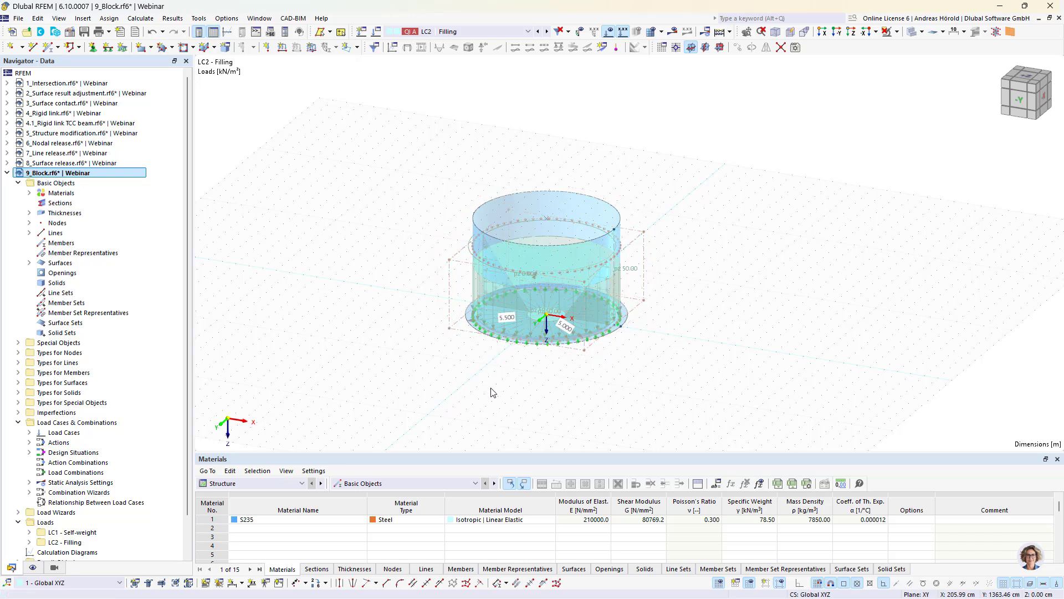
pyautogui.doubleClick(452, 261)
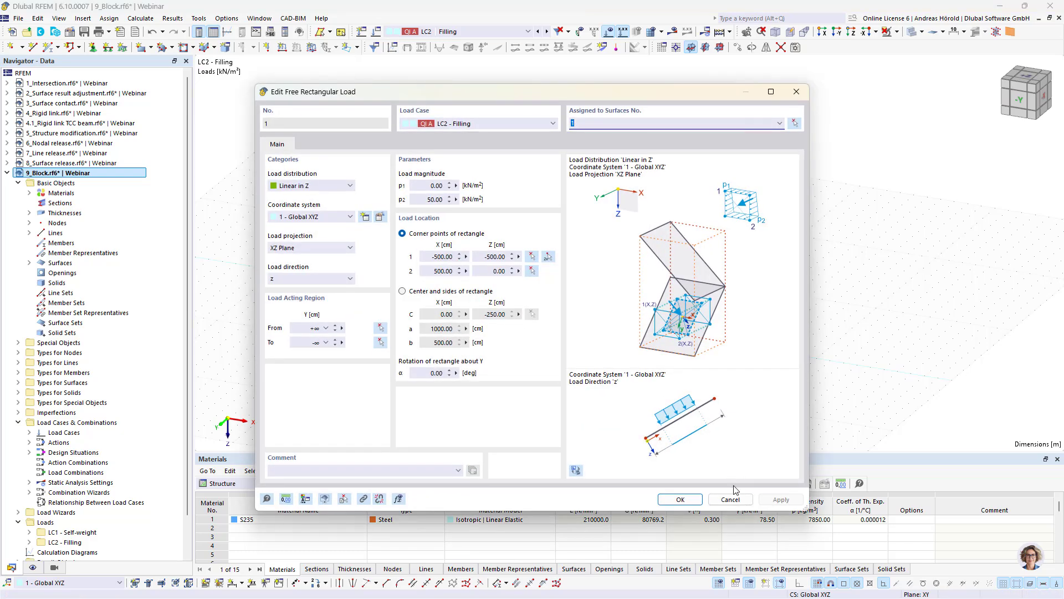
pyautogui.click(730, 499)
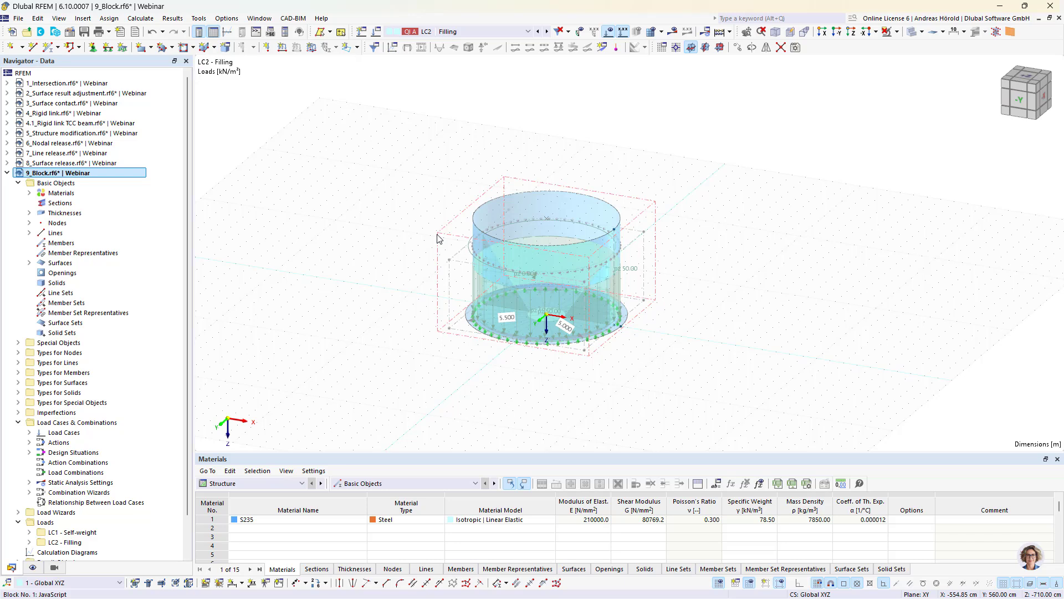
pyautogui.doubleClick(454, 268)
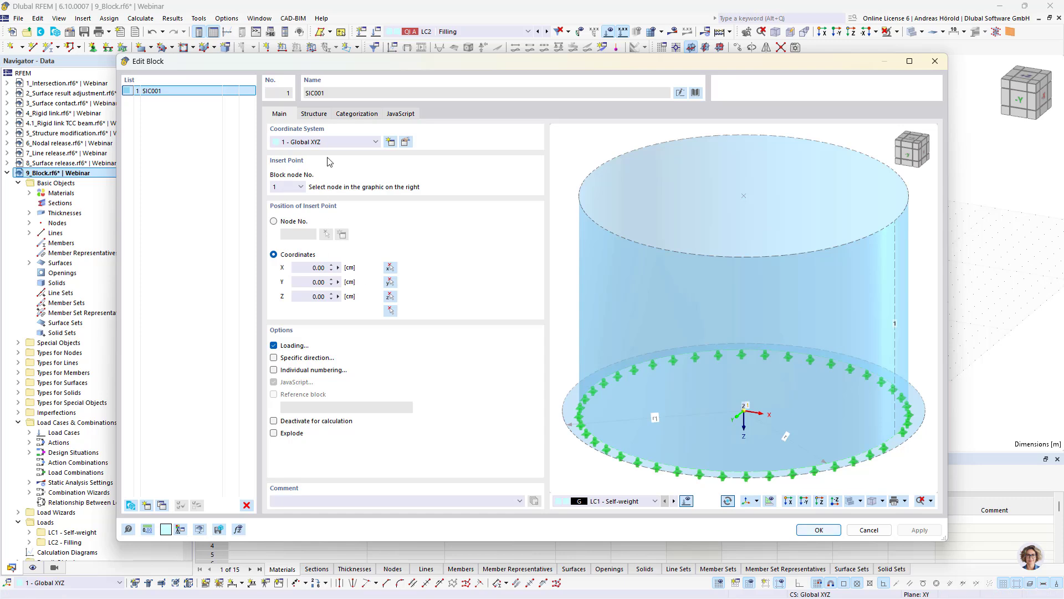
pyautogui.click(312, 114)
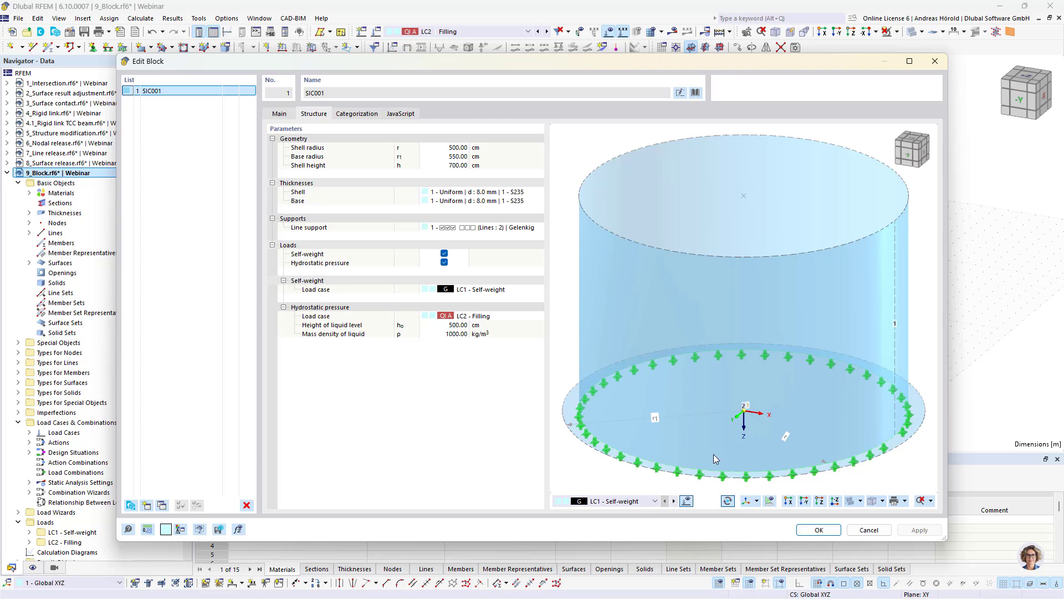
pyautogui.click(861, 530)
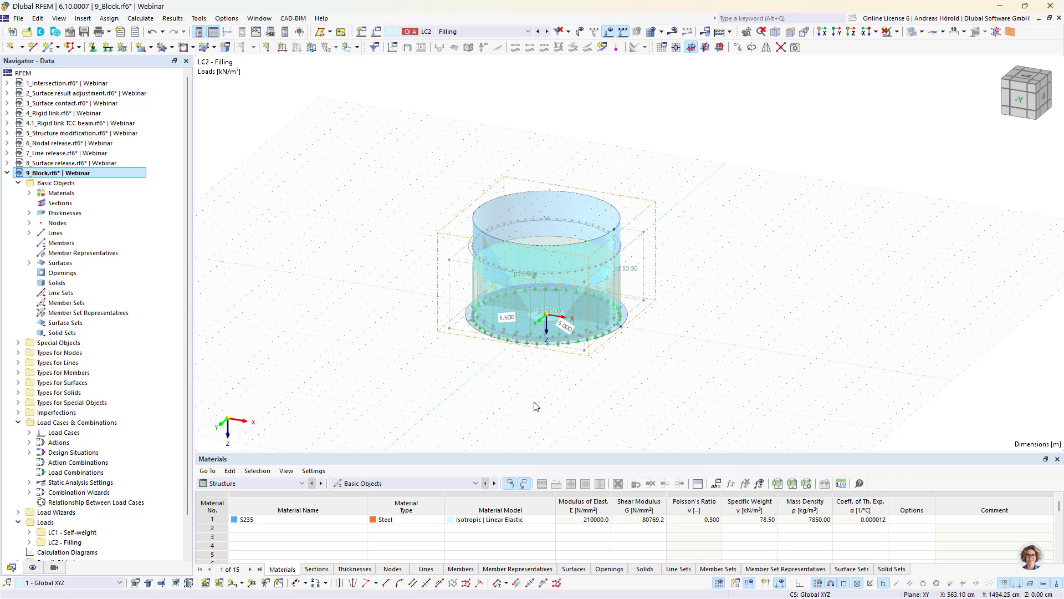
pyautogui.scroll(5, 535, 406)
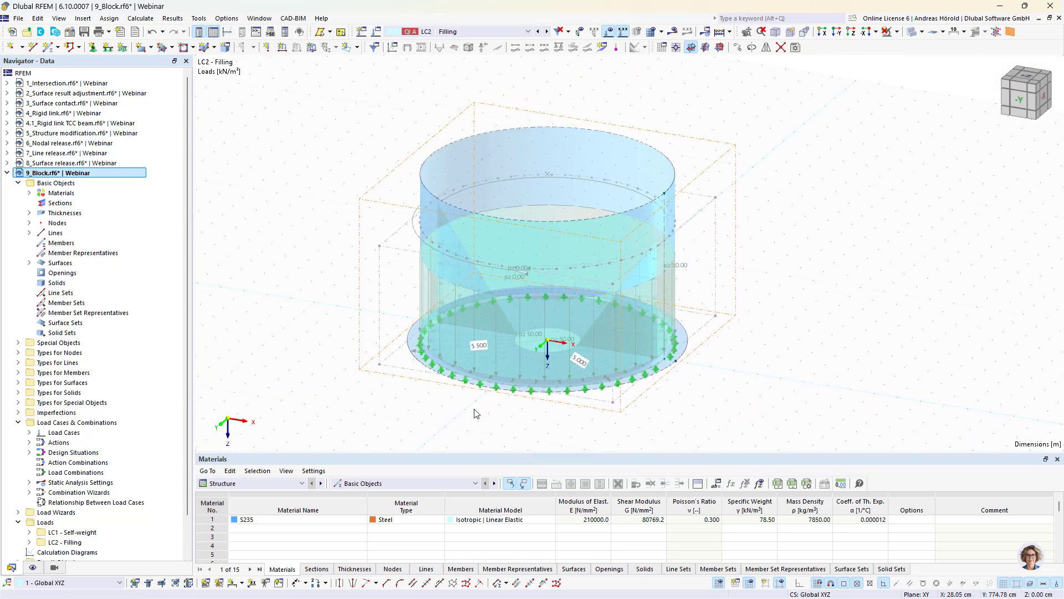